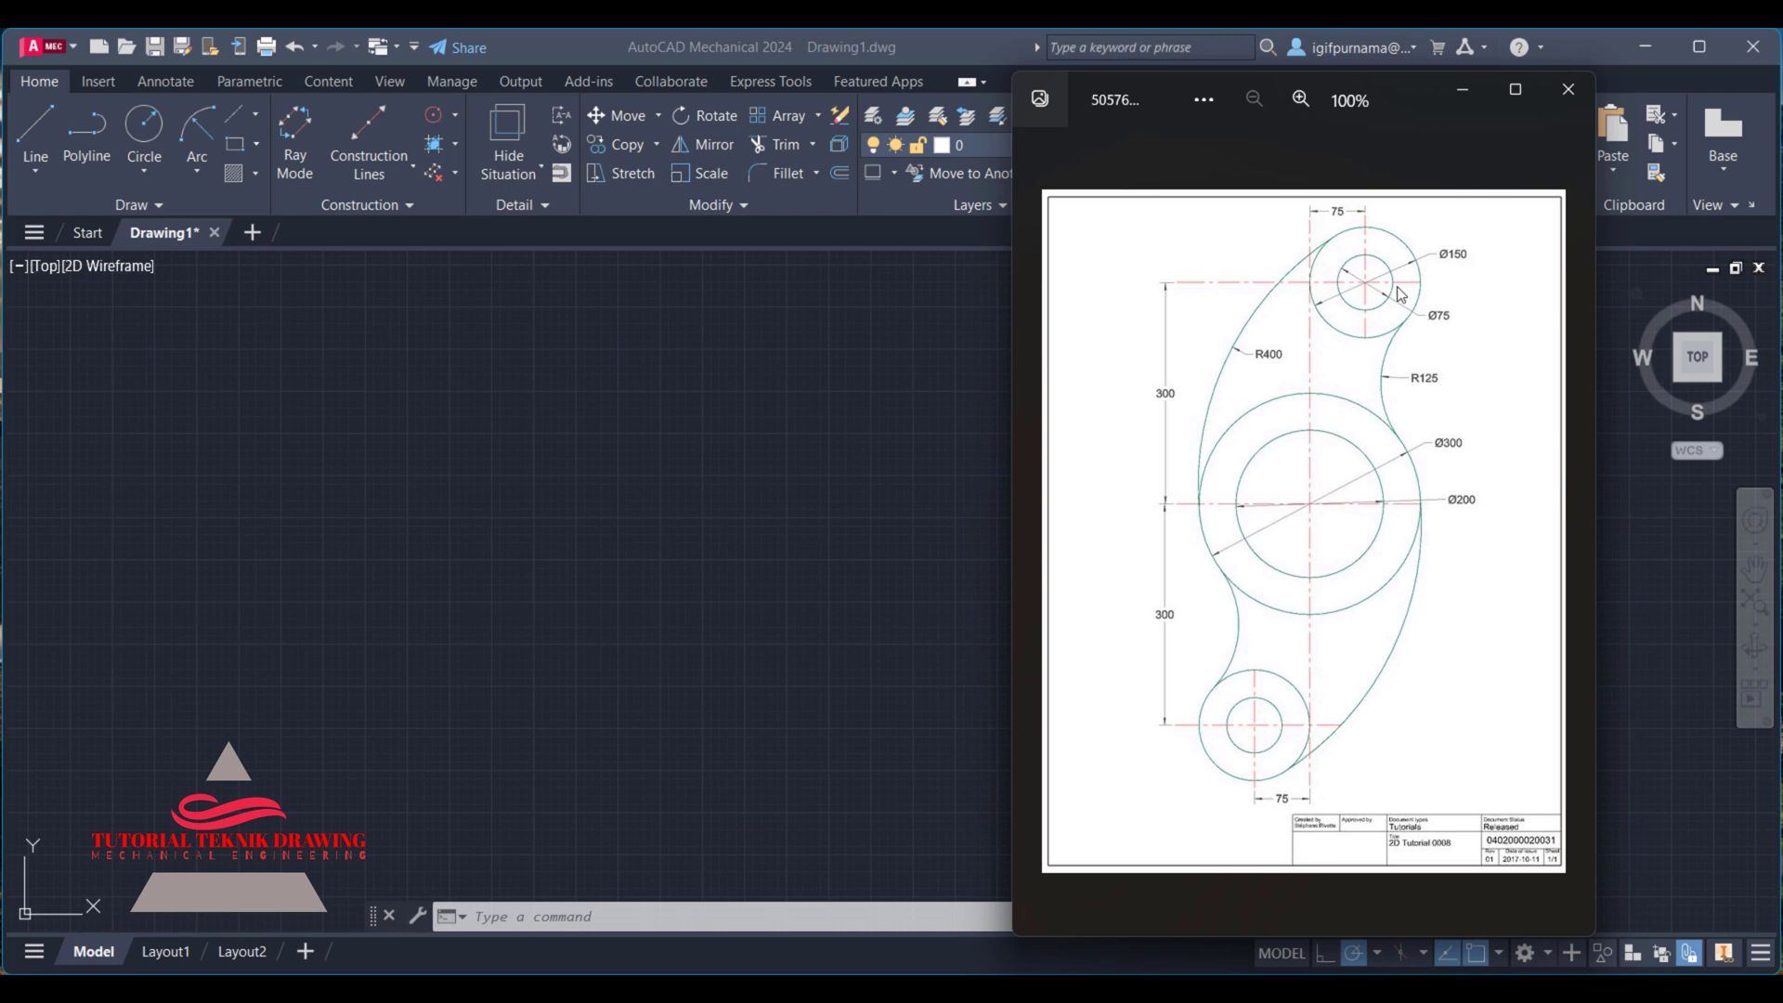
- Enlarge the reference lever drawing to 121% in Photos, then return to the empty AutoCAD drawing
click(1287, 105)
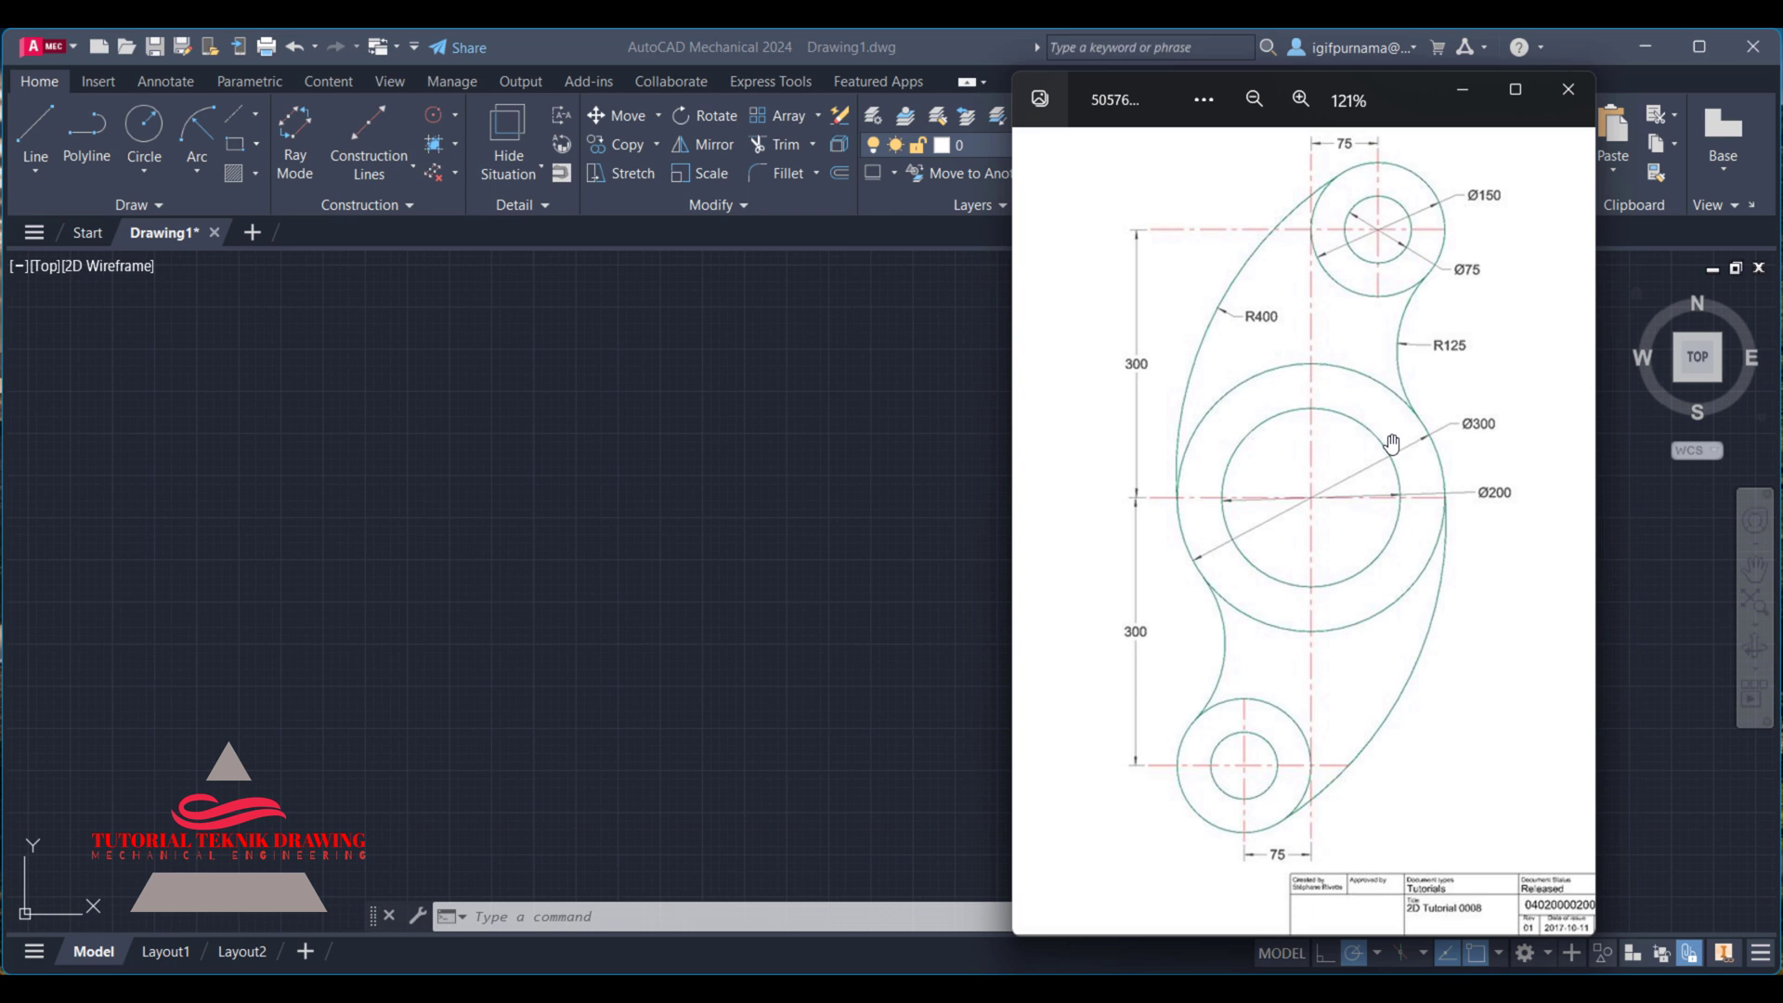
click(932, 470)
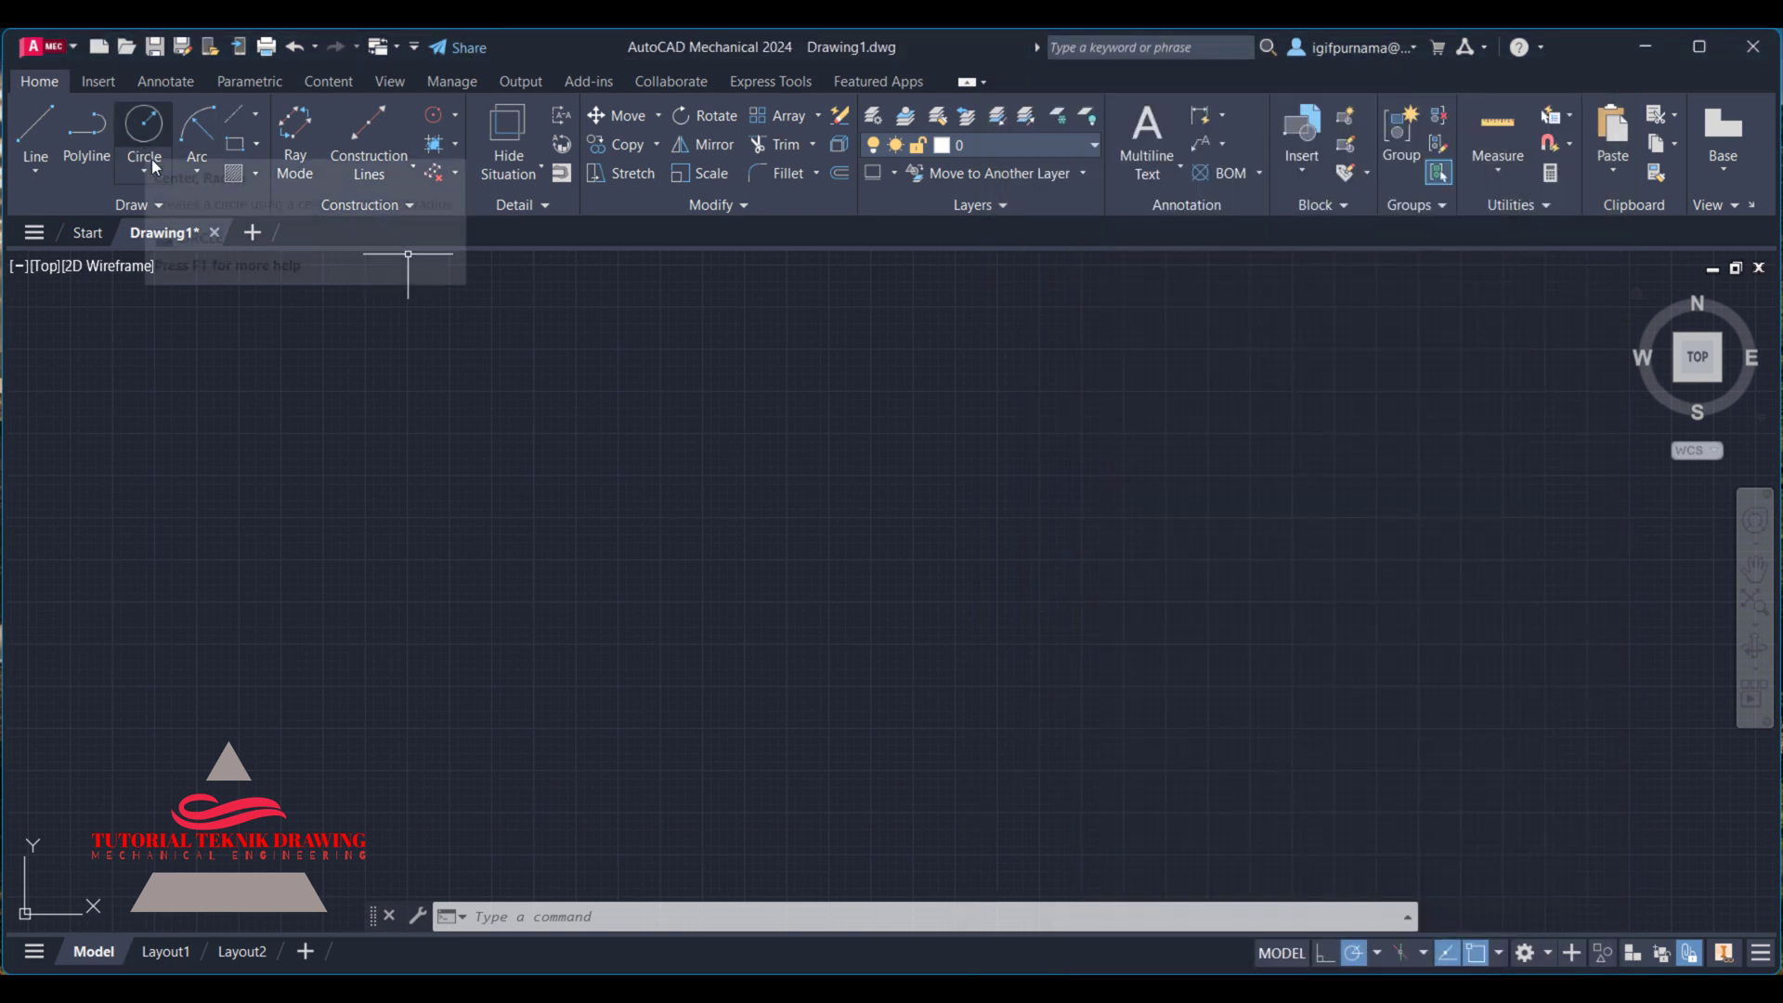
- Draw the outer radius-150 (Ø300) circle in the middle of the drawing
text(c)
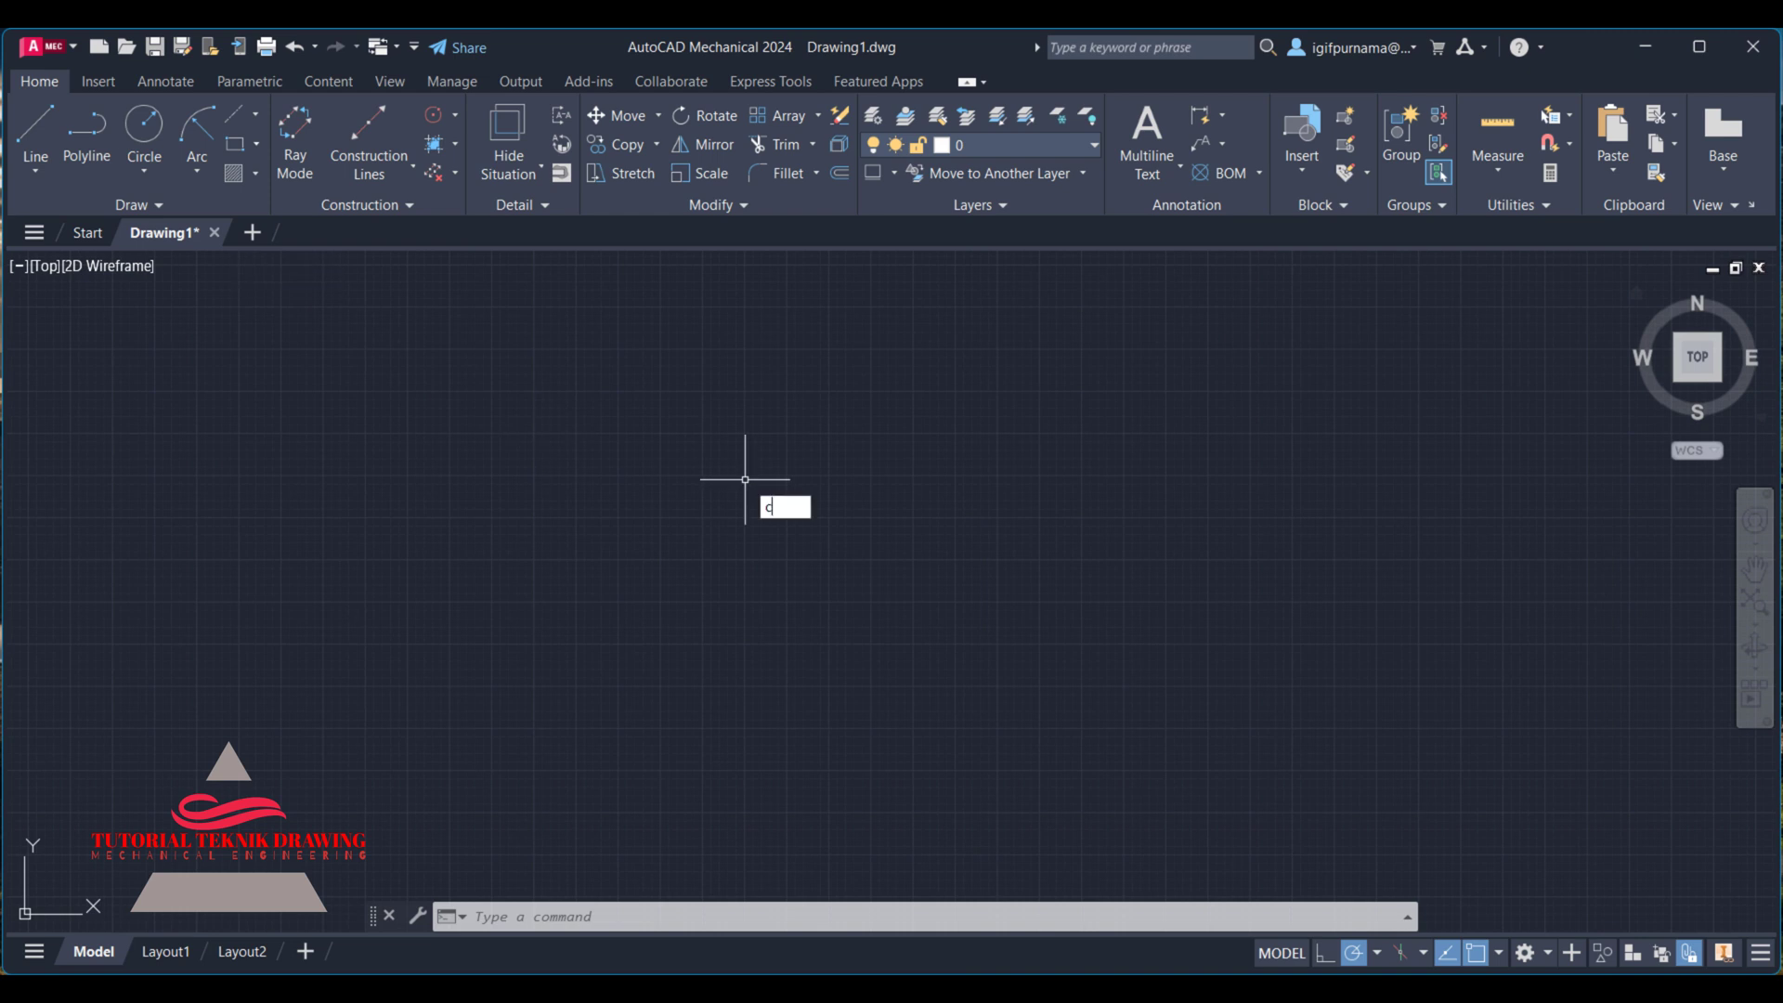
key(Return)
click(837, 517)
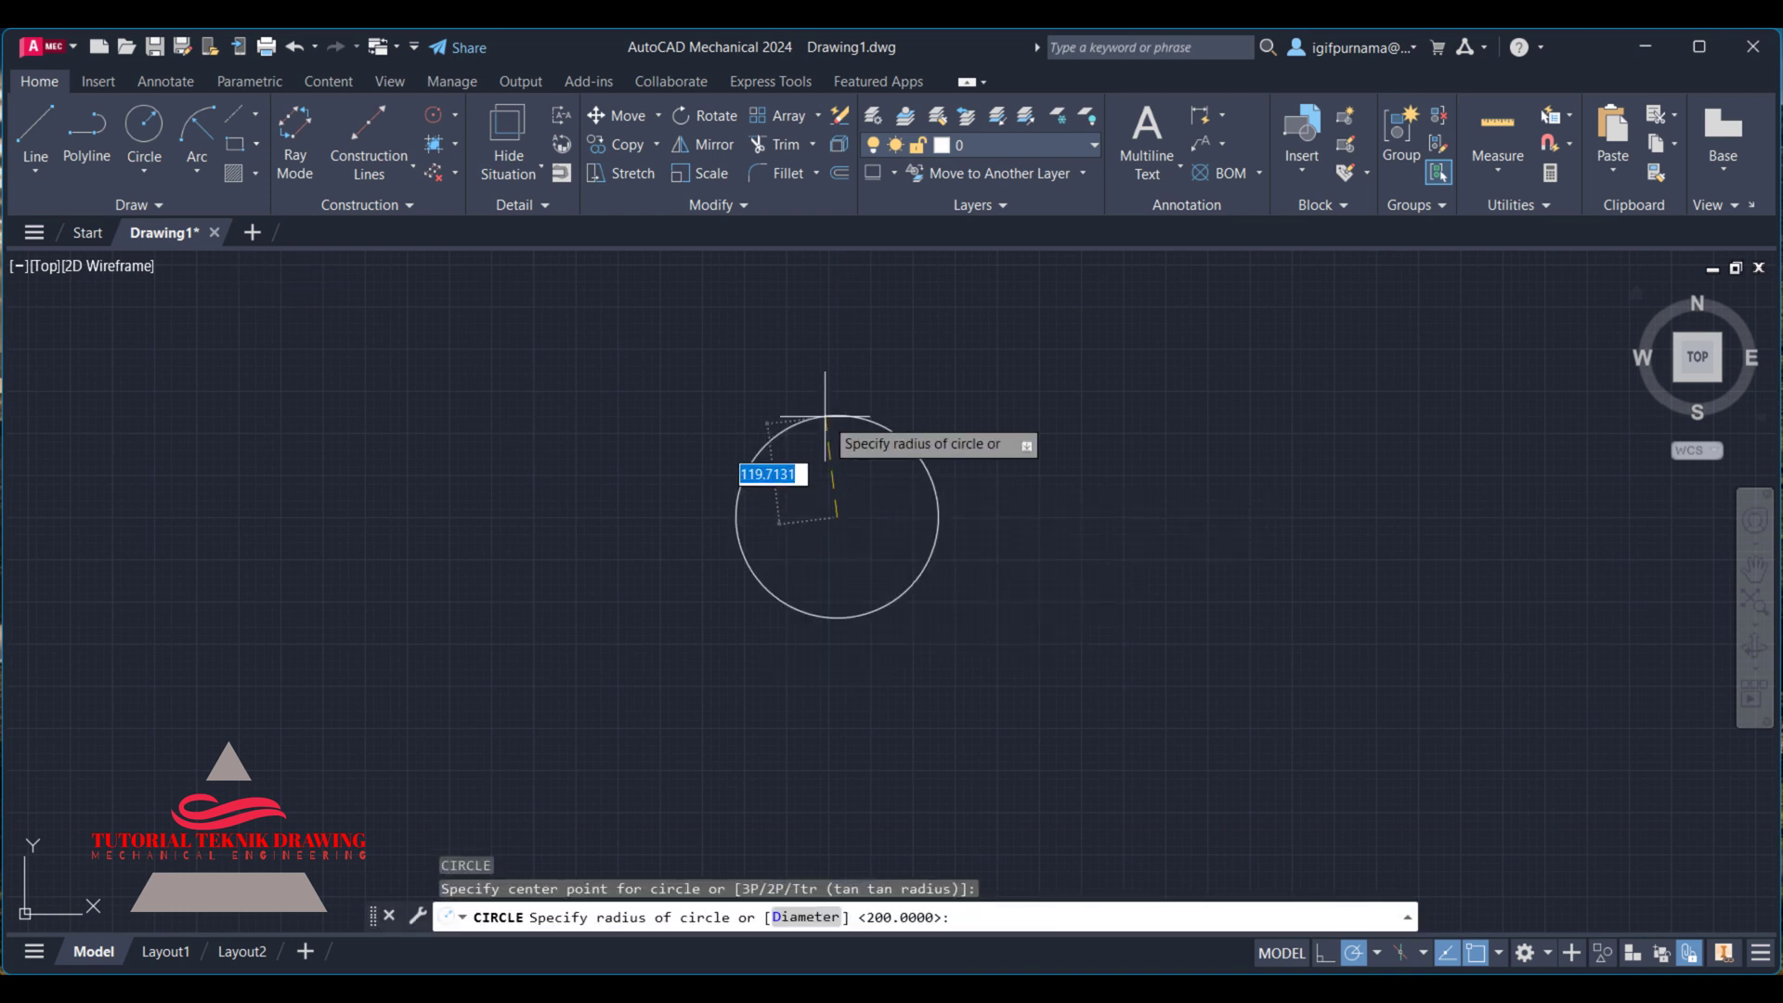
text(150)
key(Return)
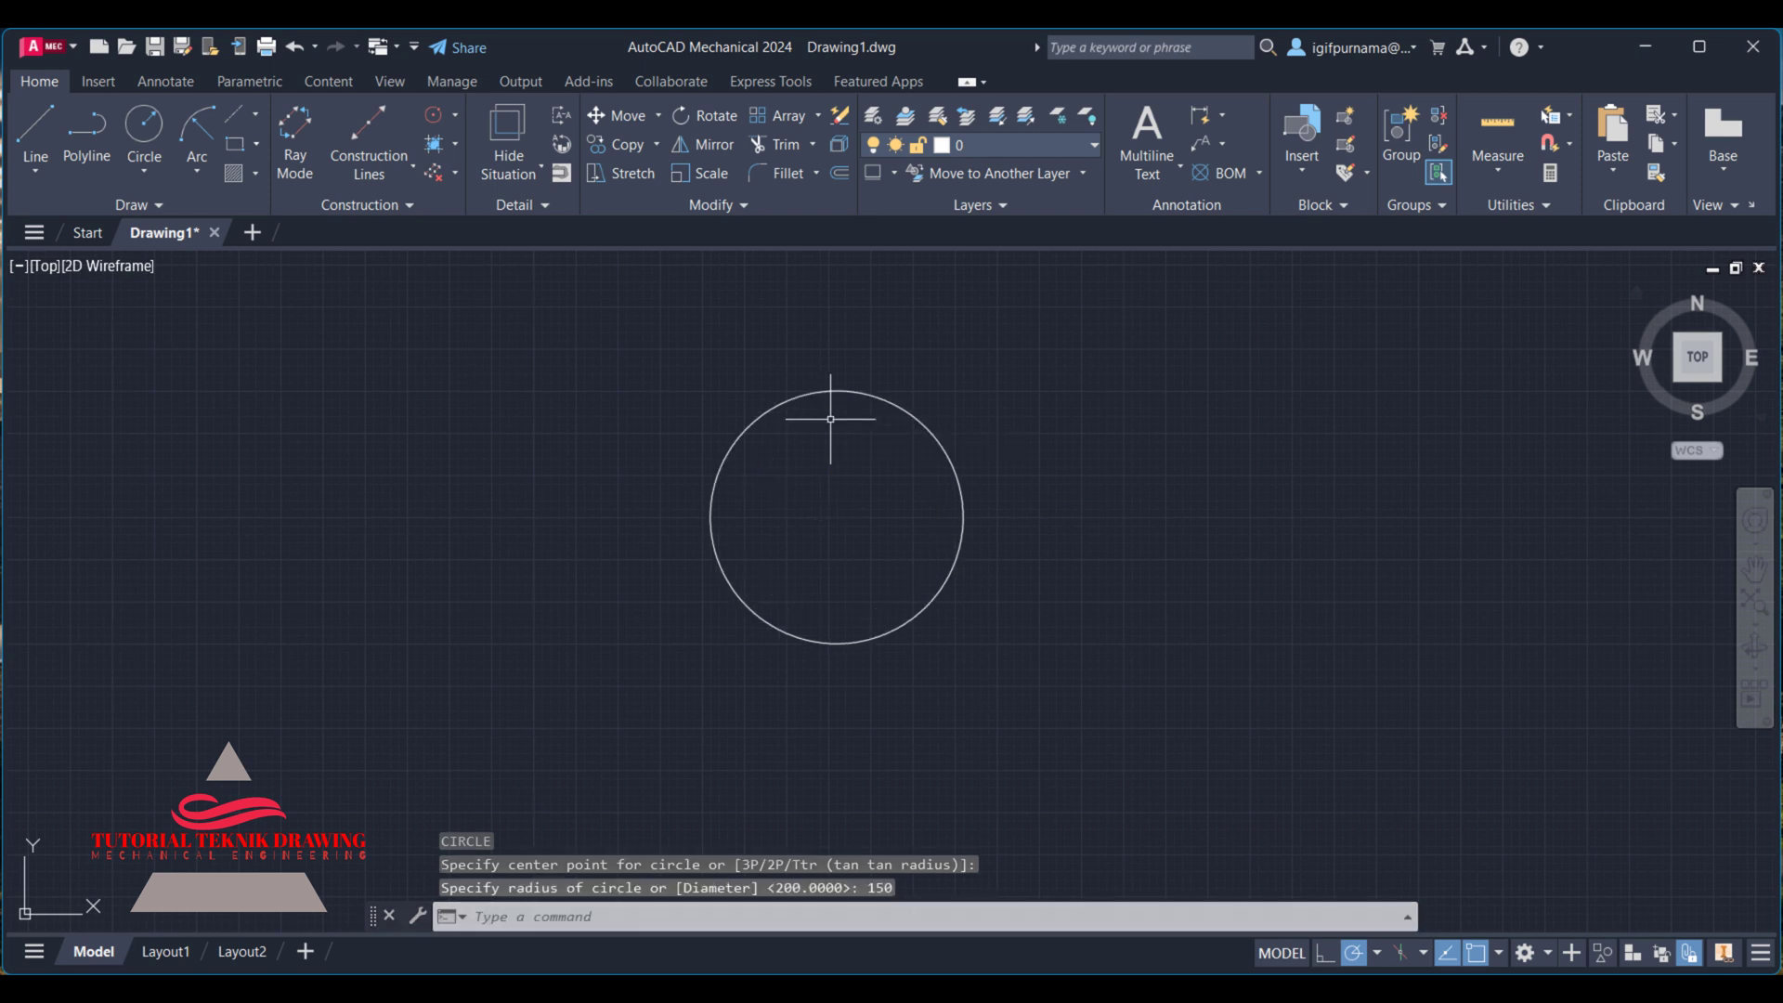
key(alt+Tab)
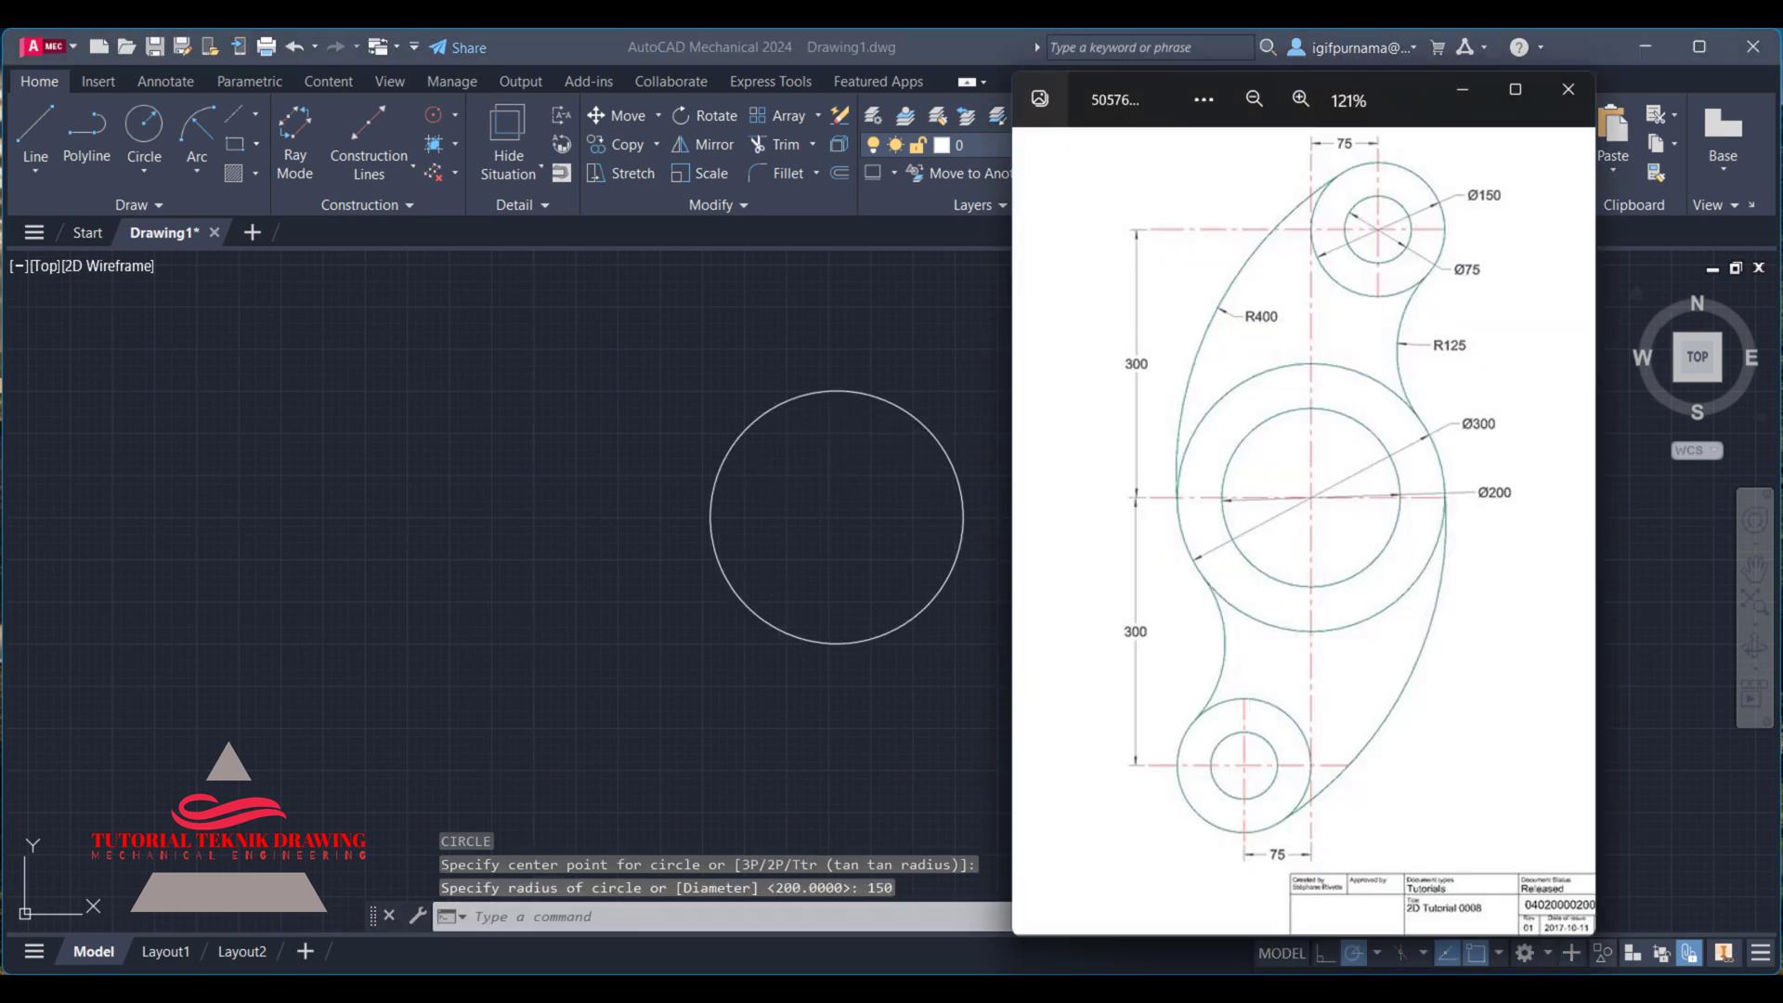
key(alt+Tab)
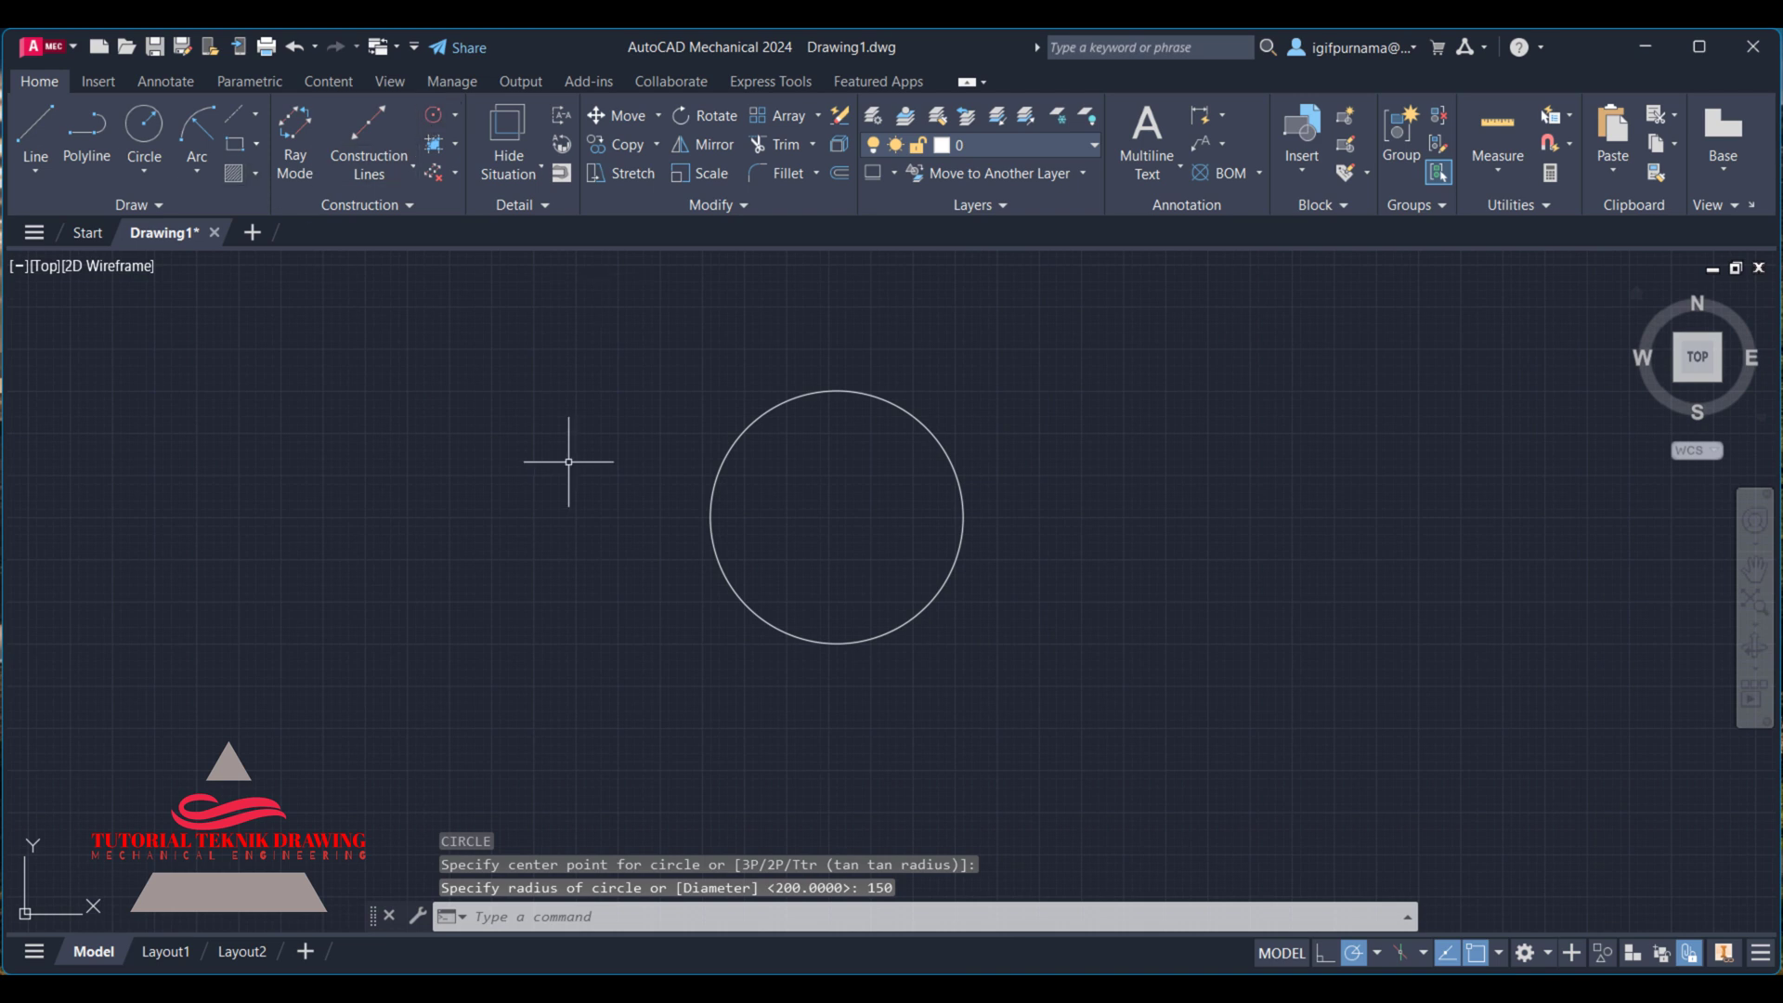
- Add a concentric radius-100 (Ø200) circle at the same centre
text(c)
key(Return)
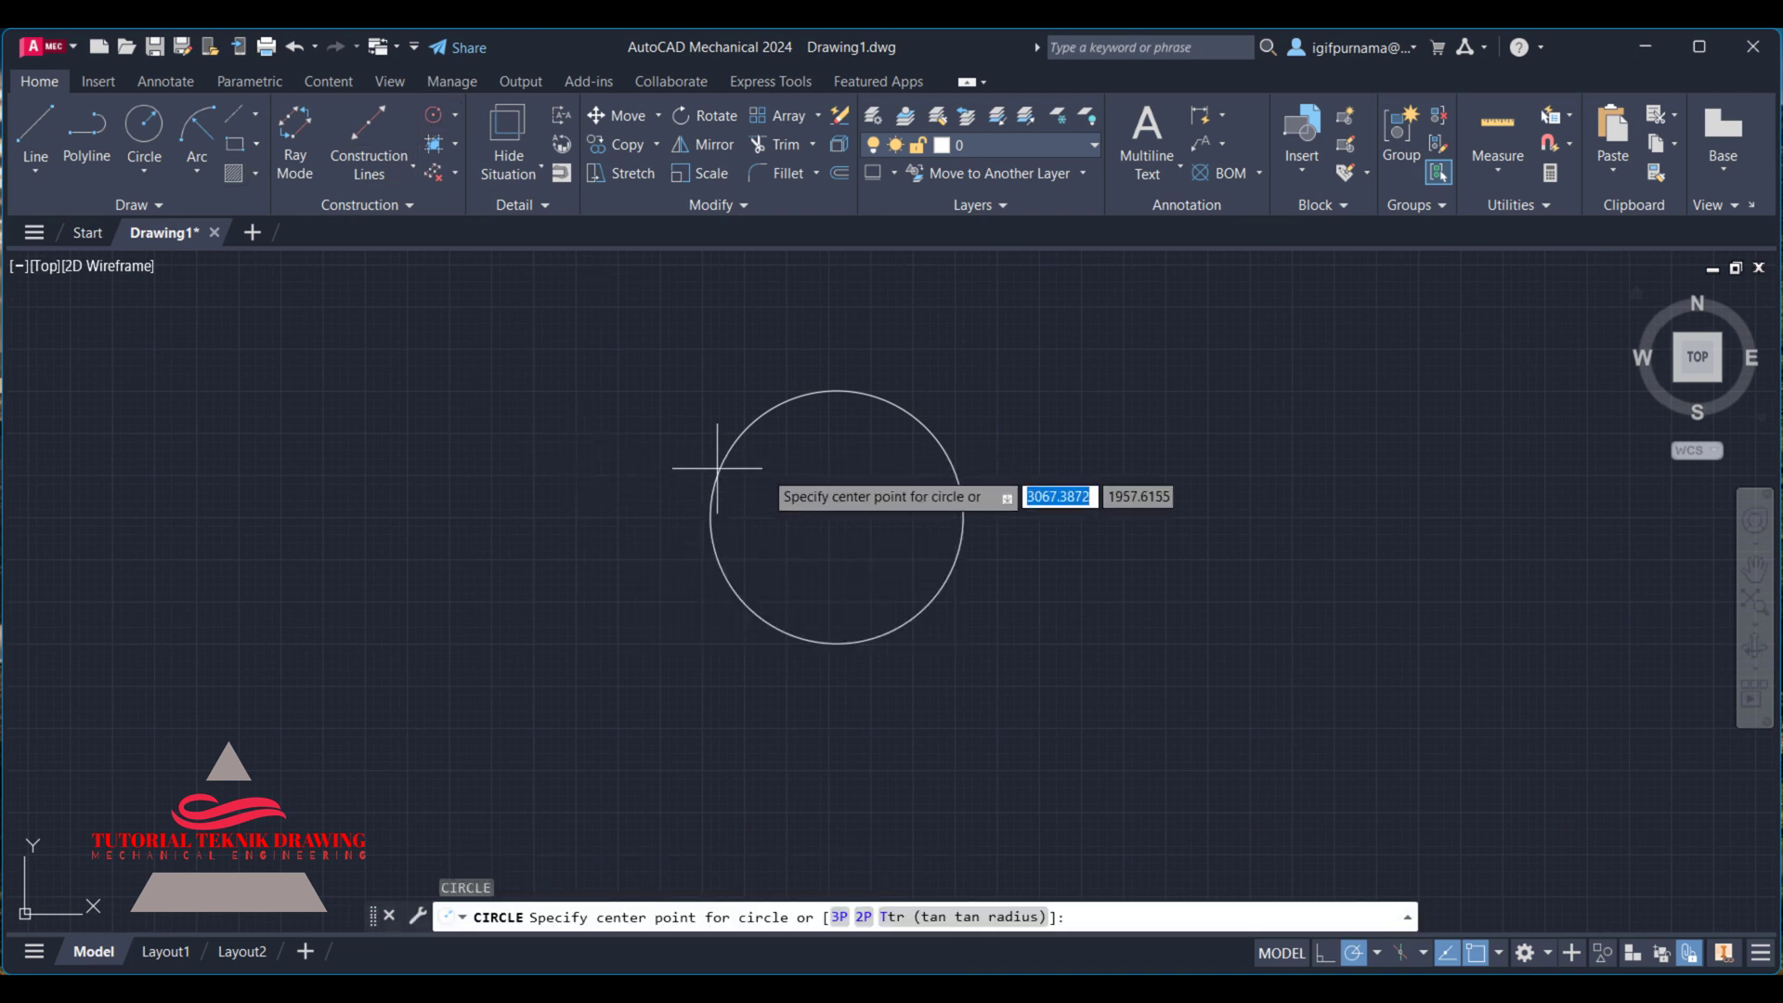
click(836, 518)
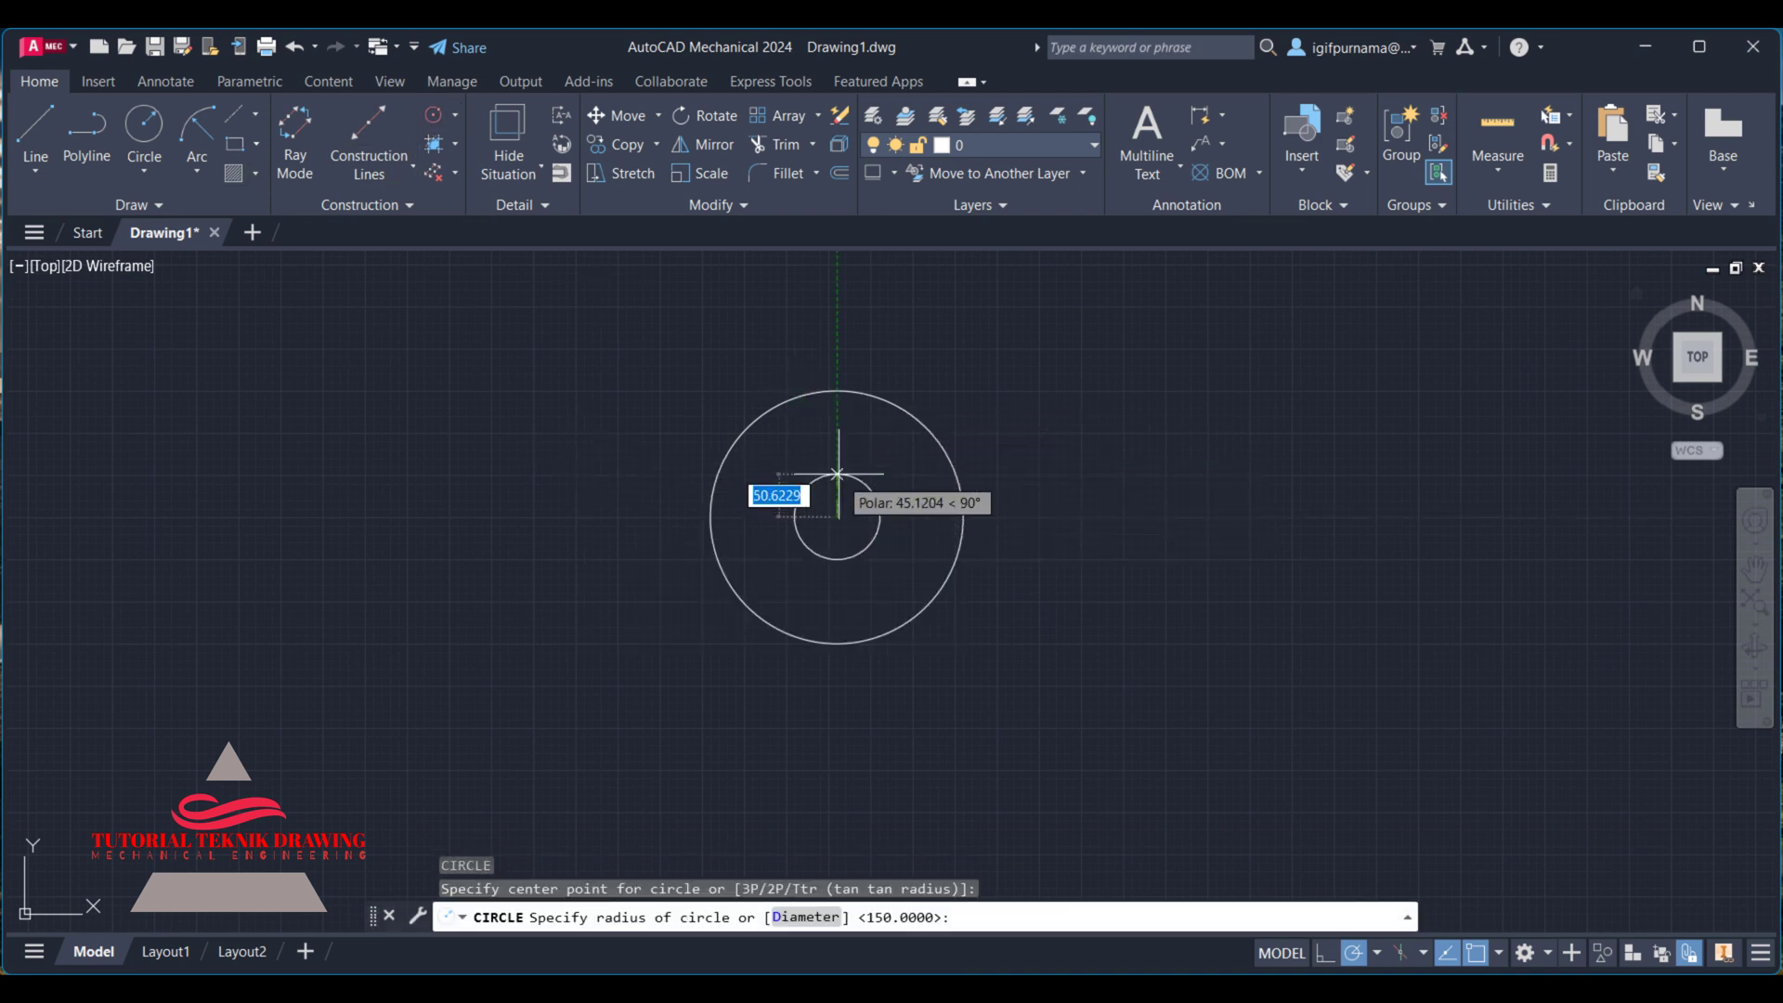
text(100)
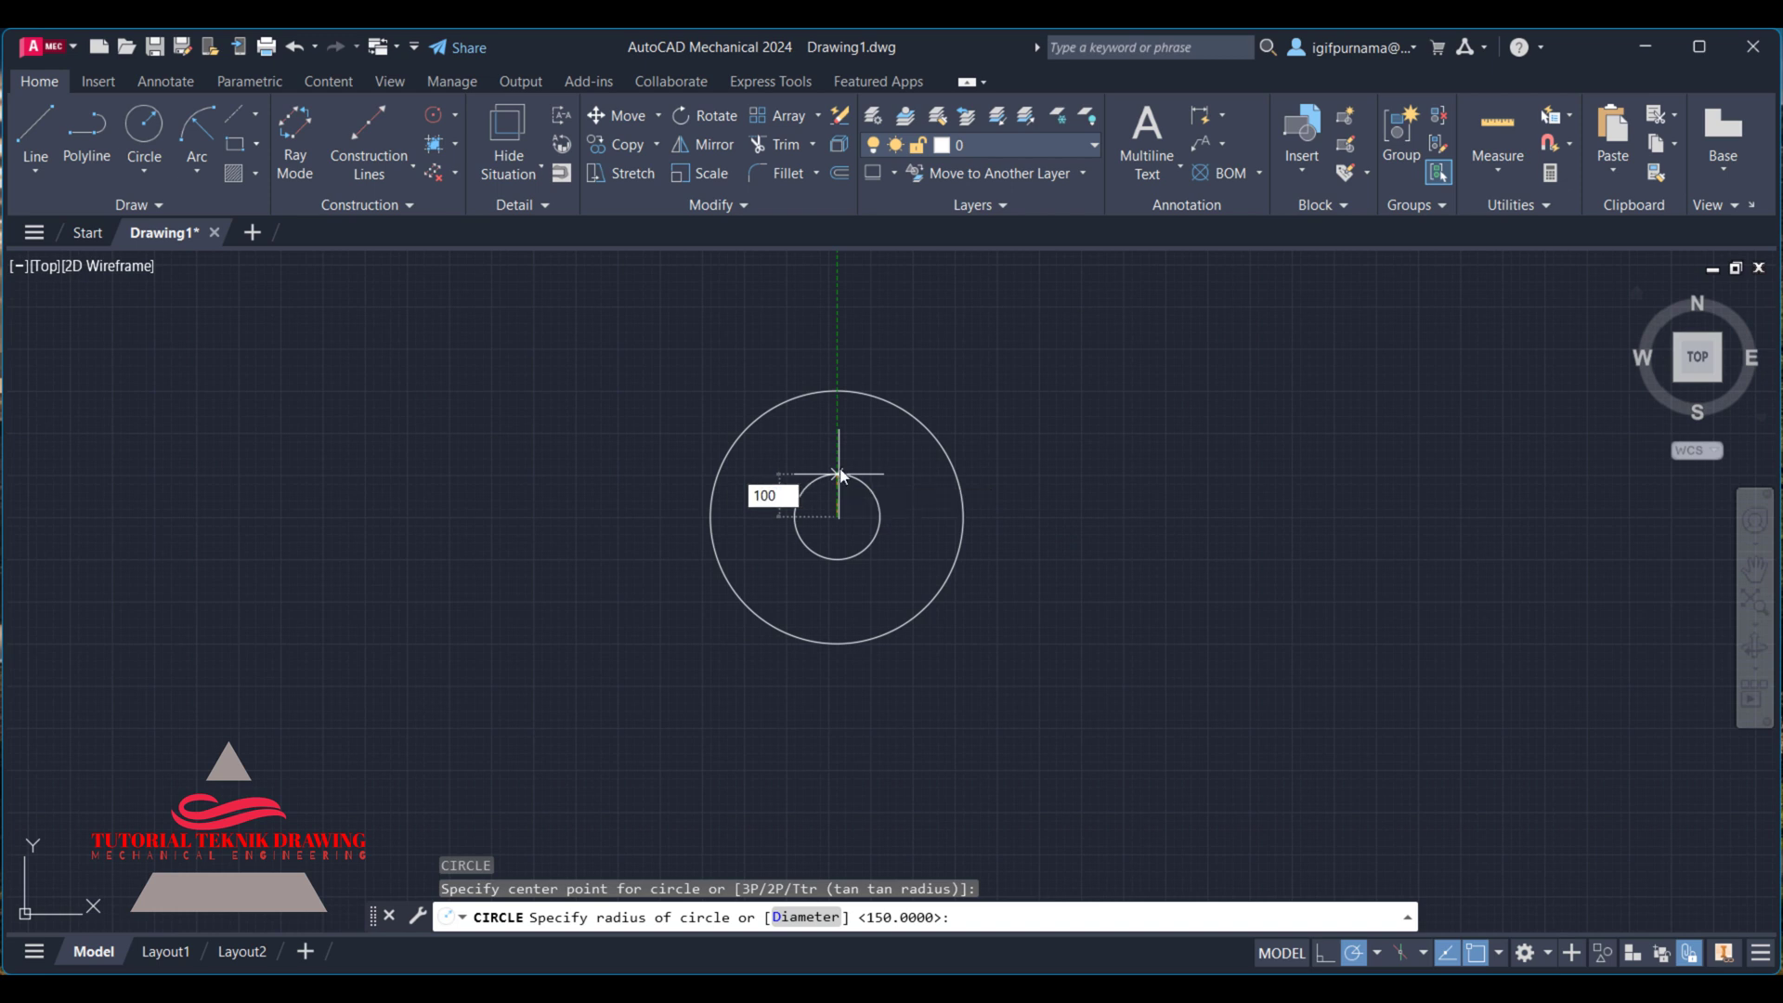
key(Return)
key(alt+Tab)
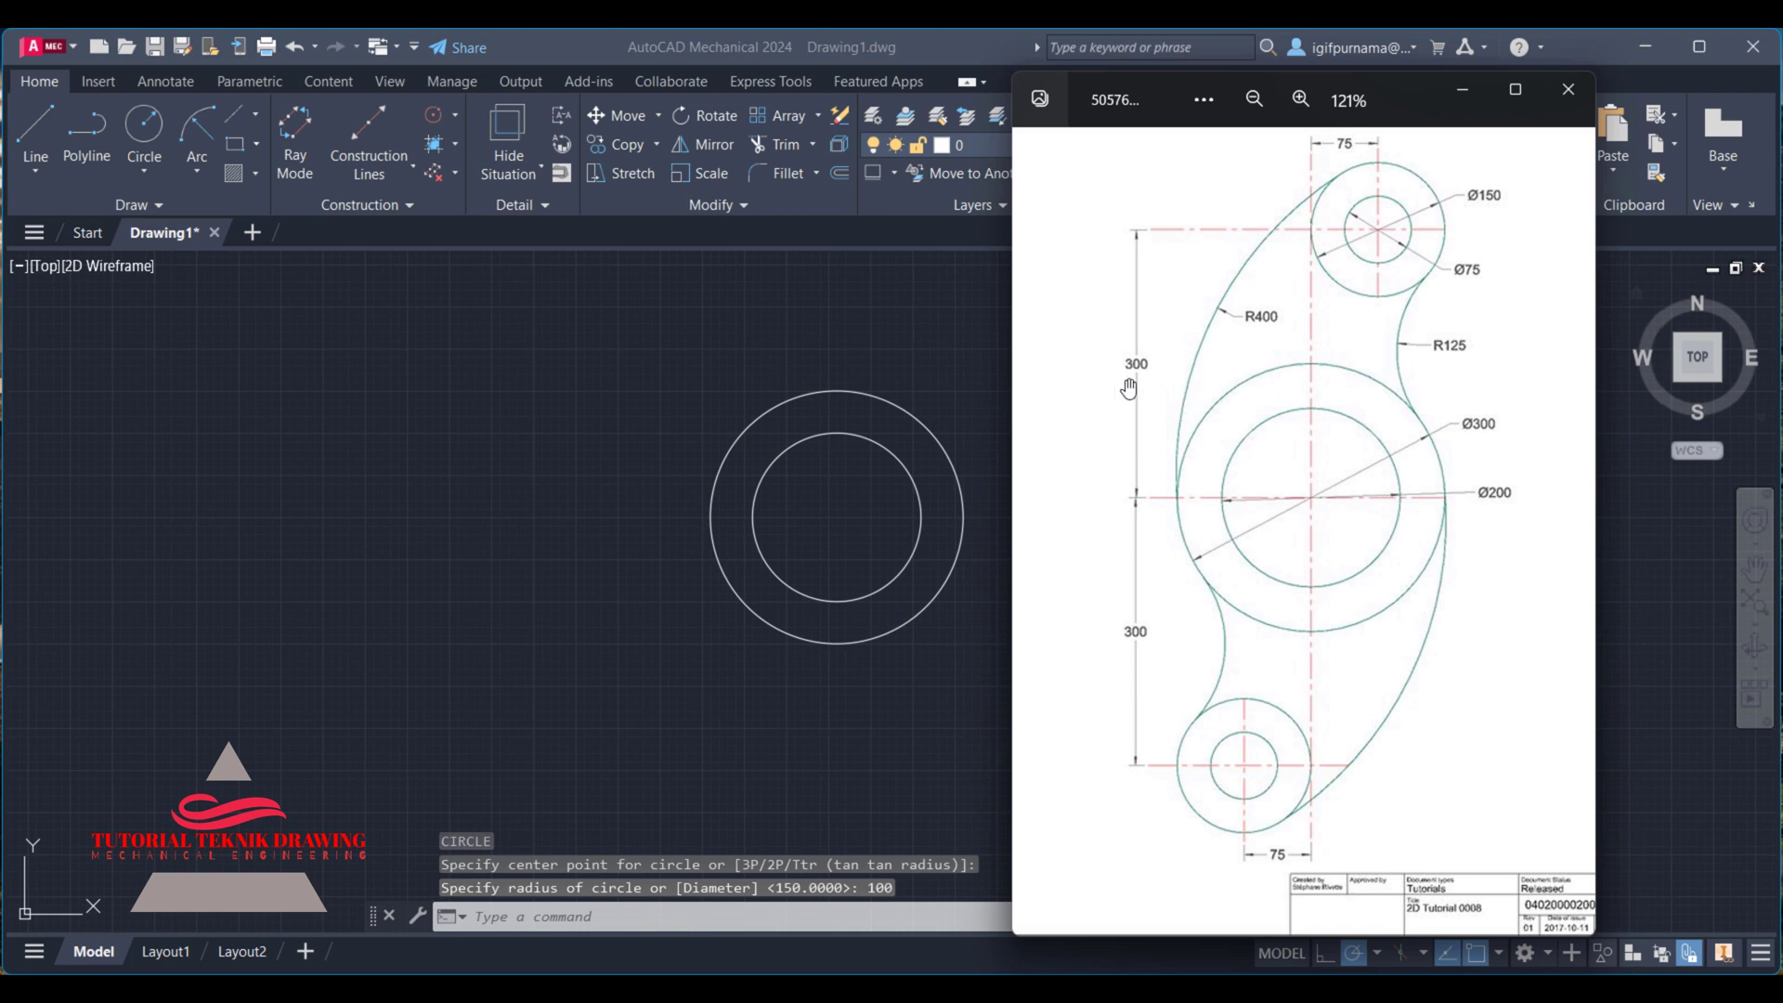
click(956, 332)
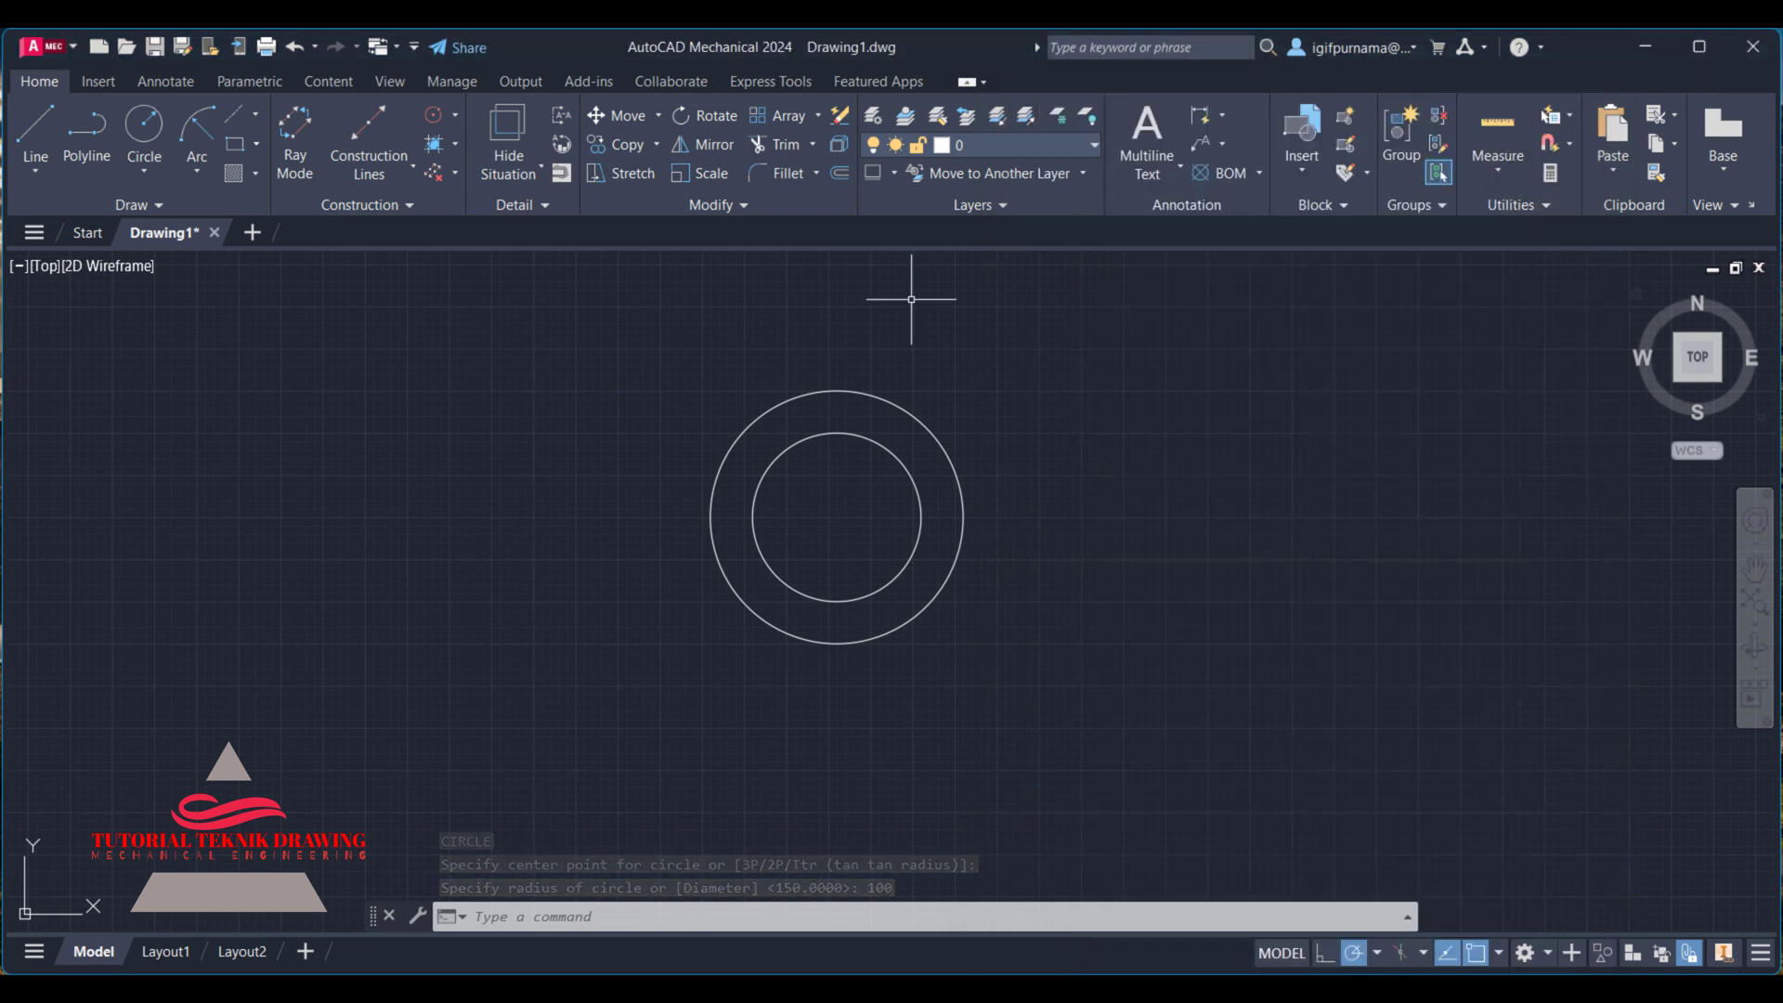
- Draw a 300-long vertical line straight up from the circles' centre
text(l)
key(Return)
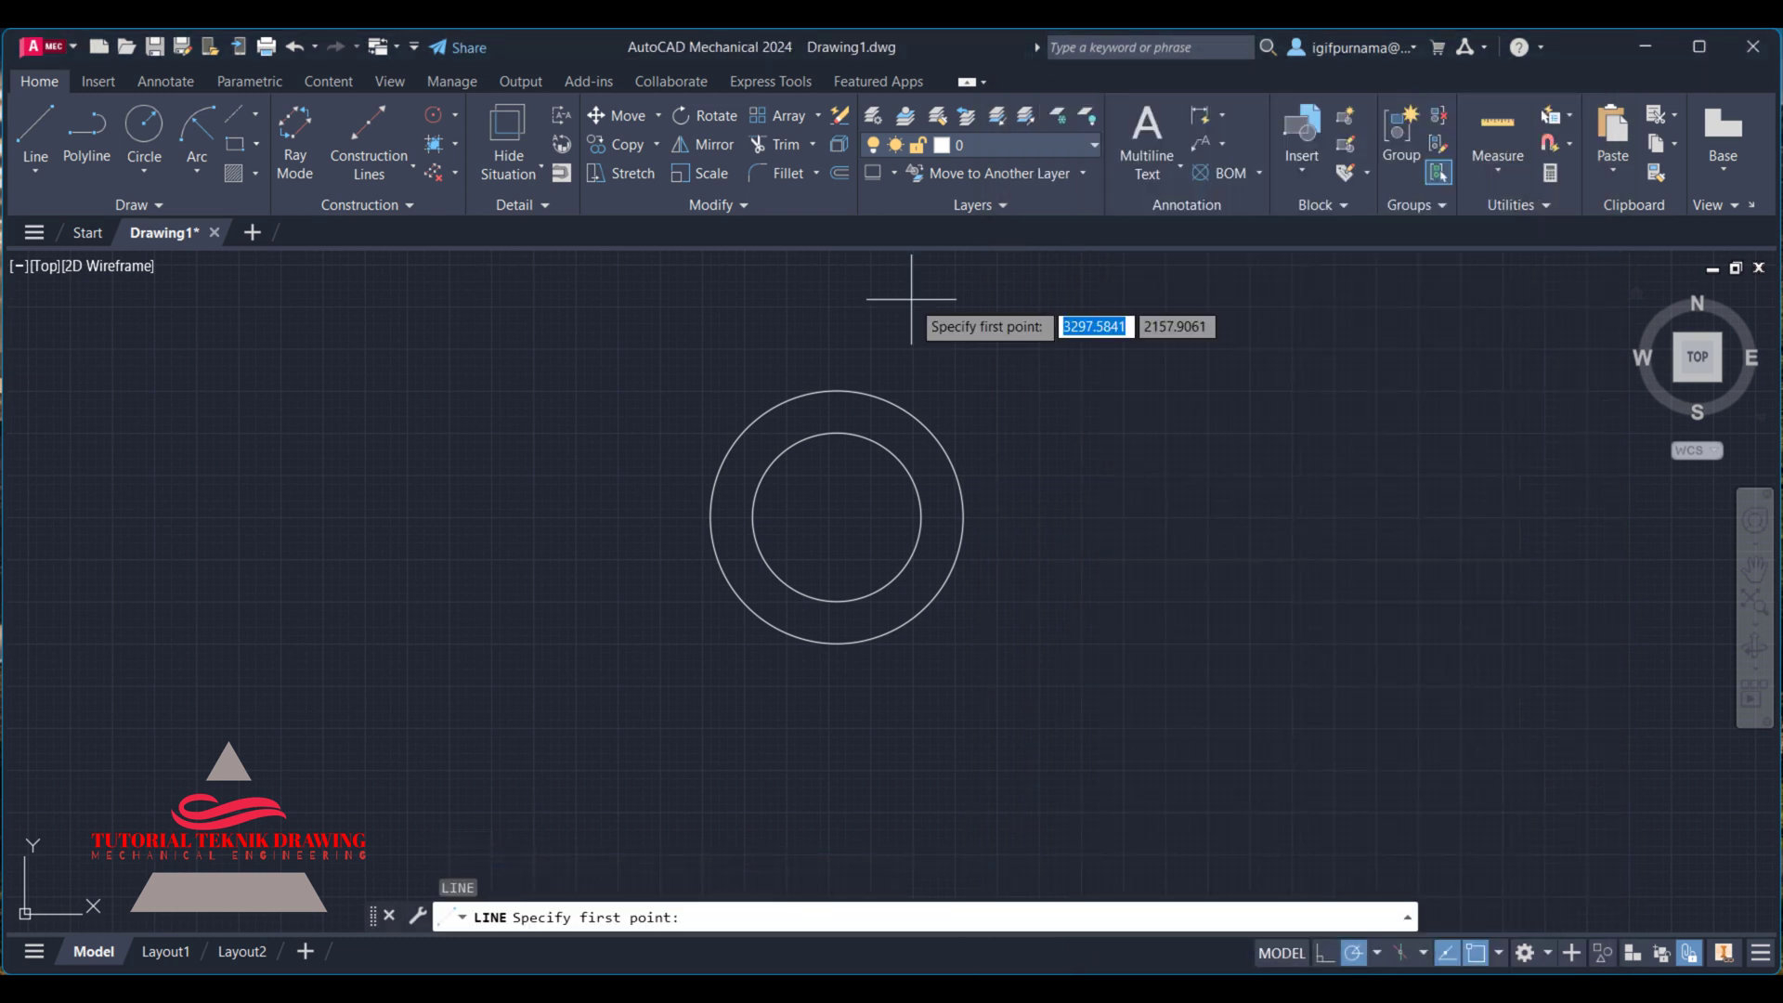
click(837, 517)
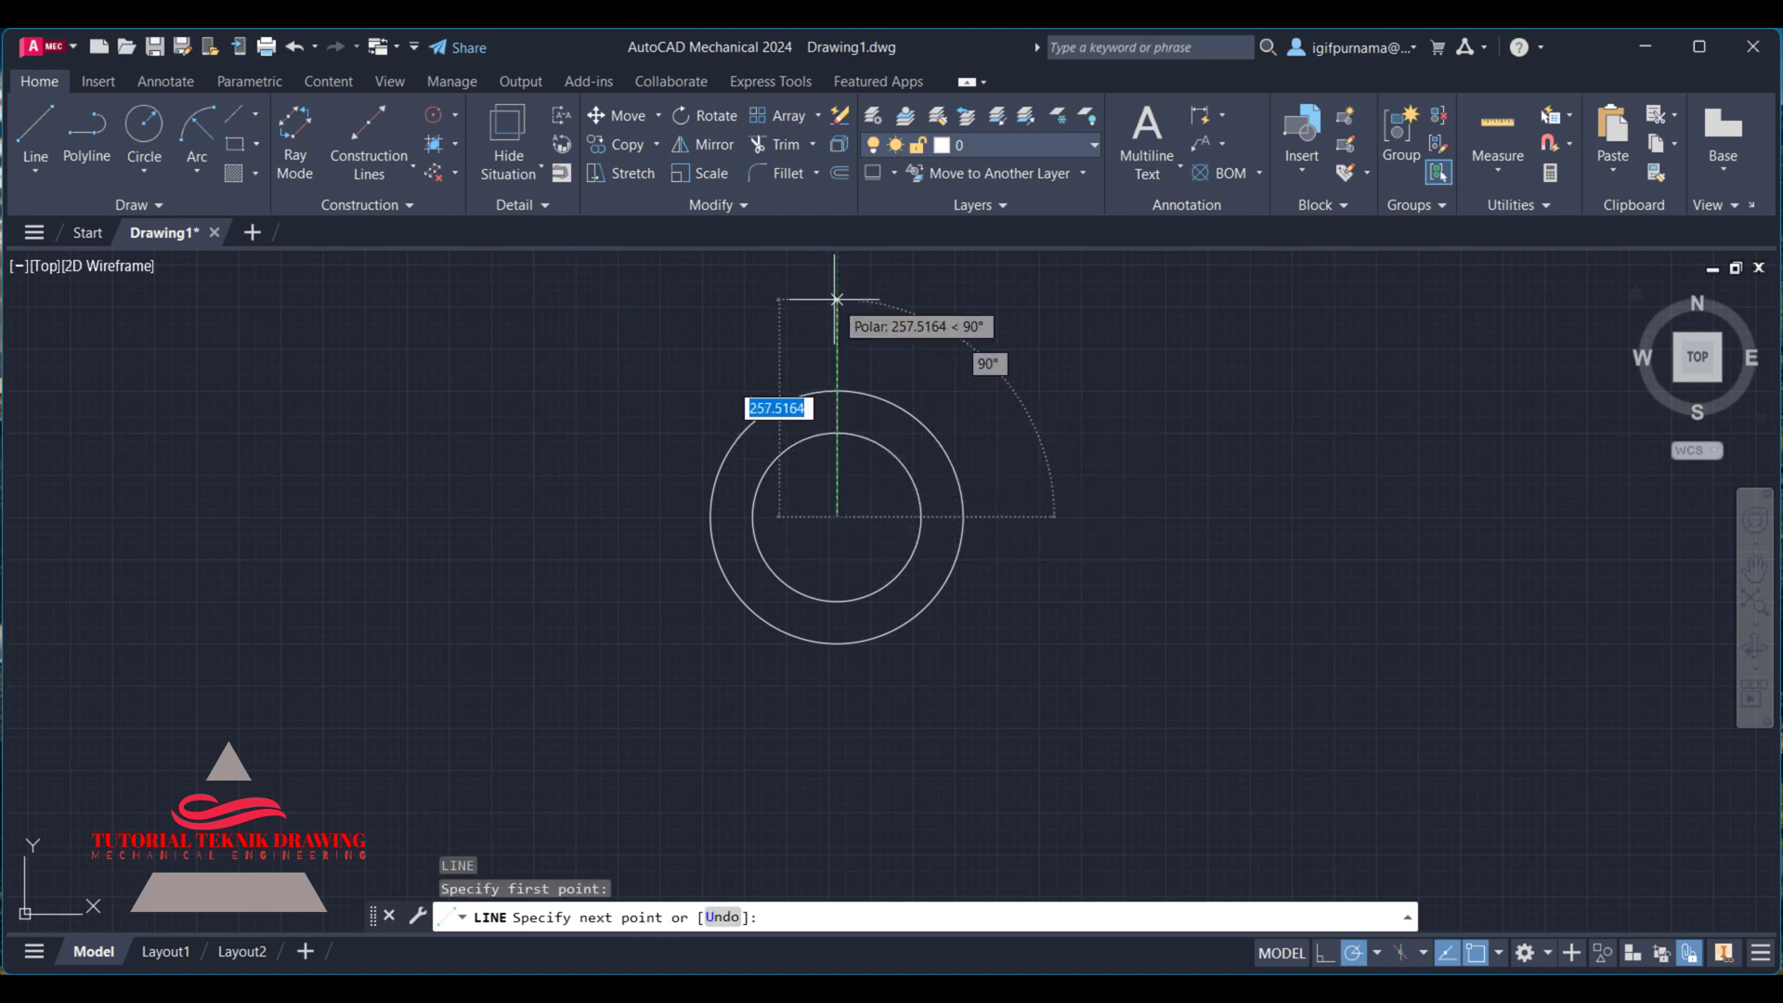
text(300)
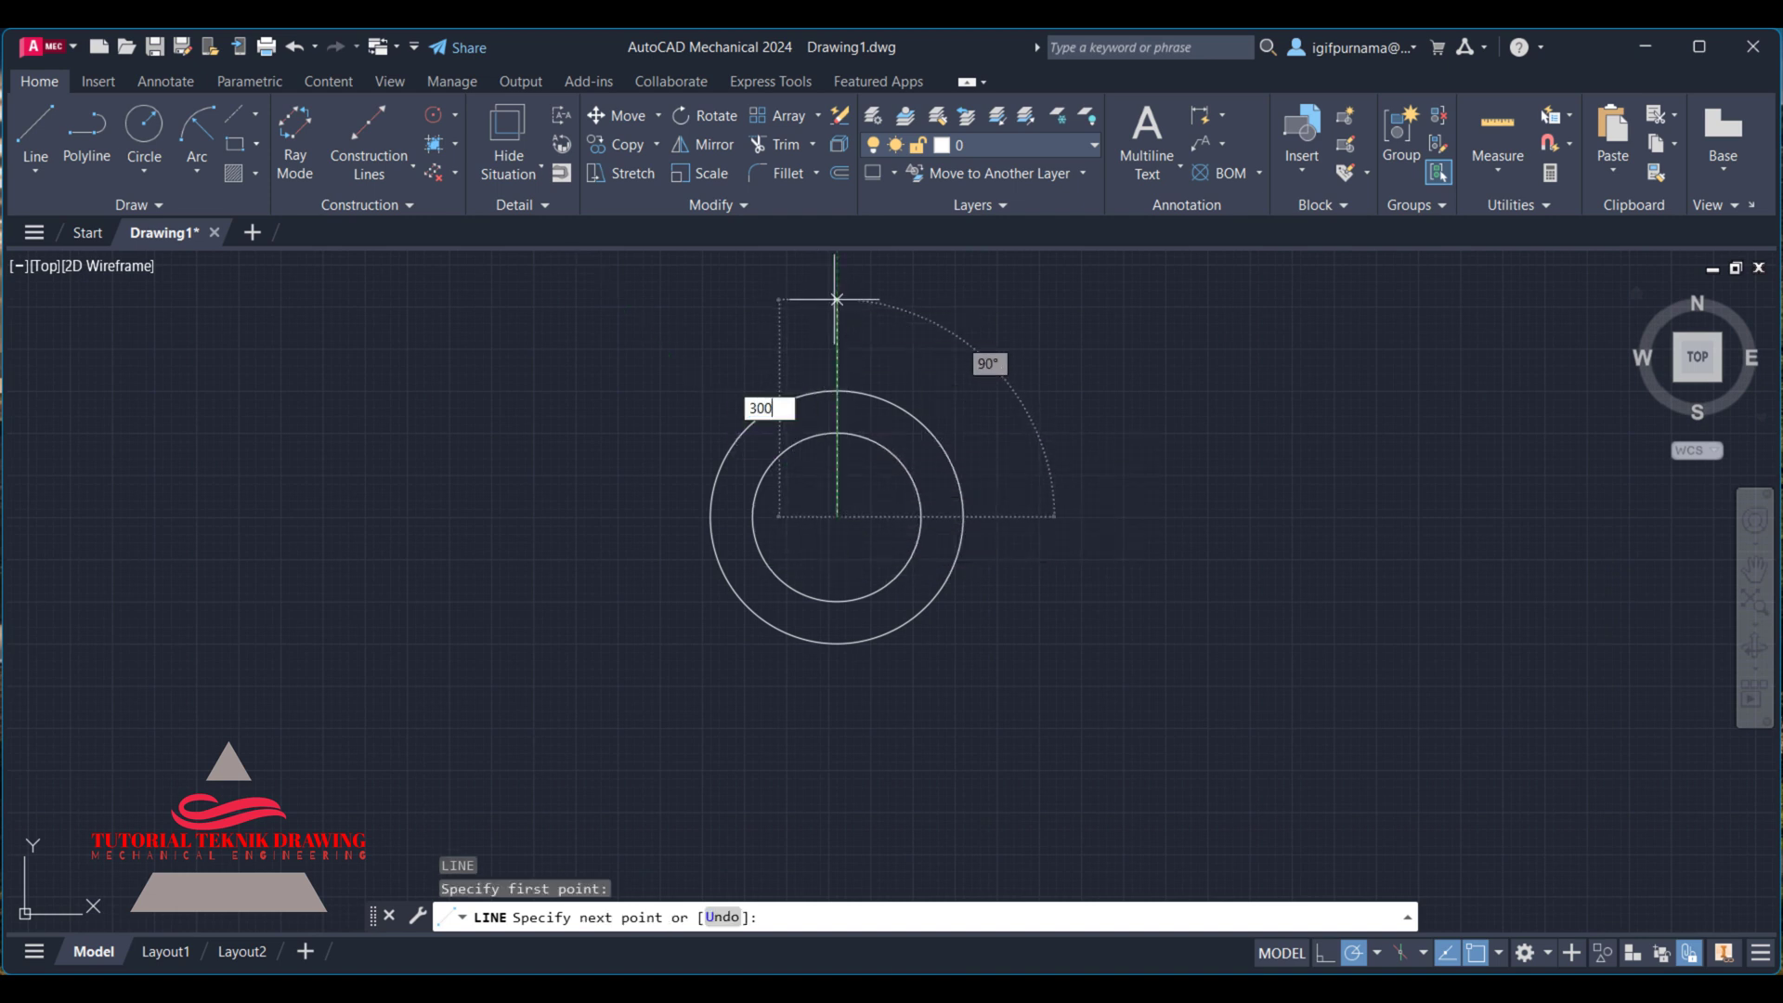
key(Return)
key(Return)
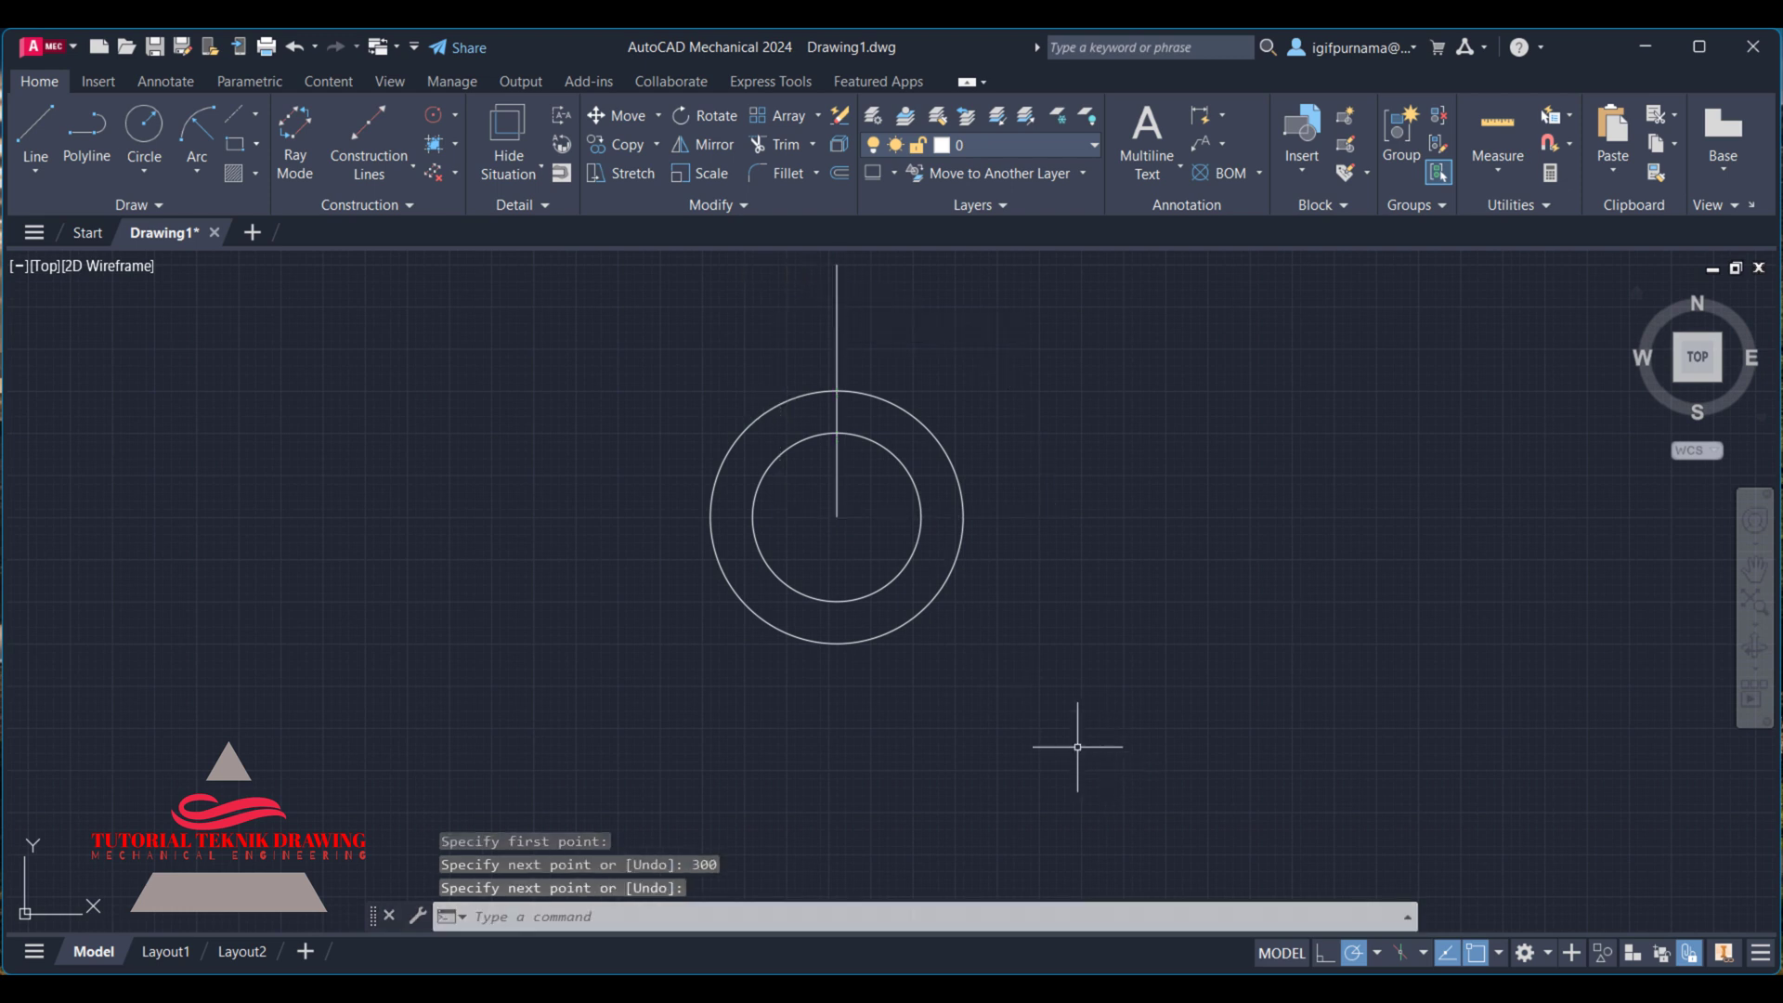
mouse_move(1696, 356)
click(1686, 363)
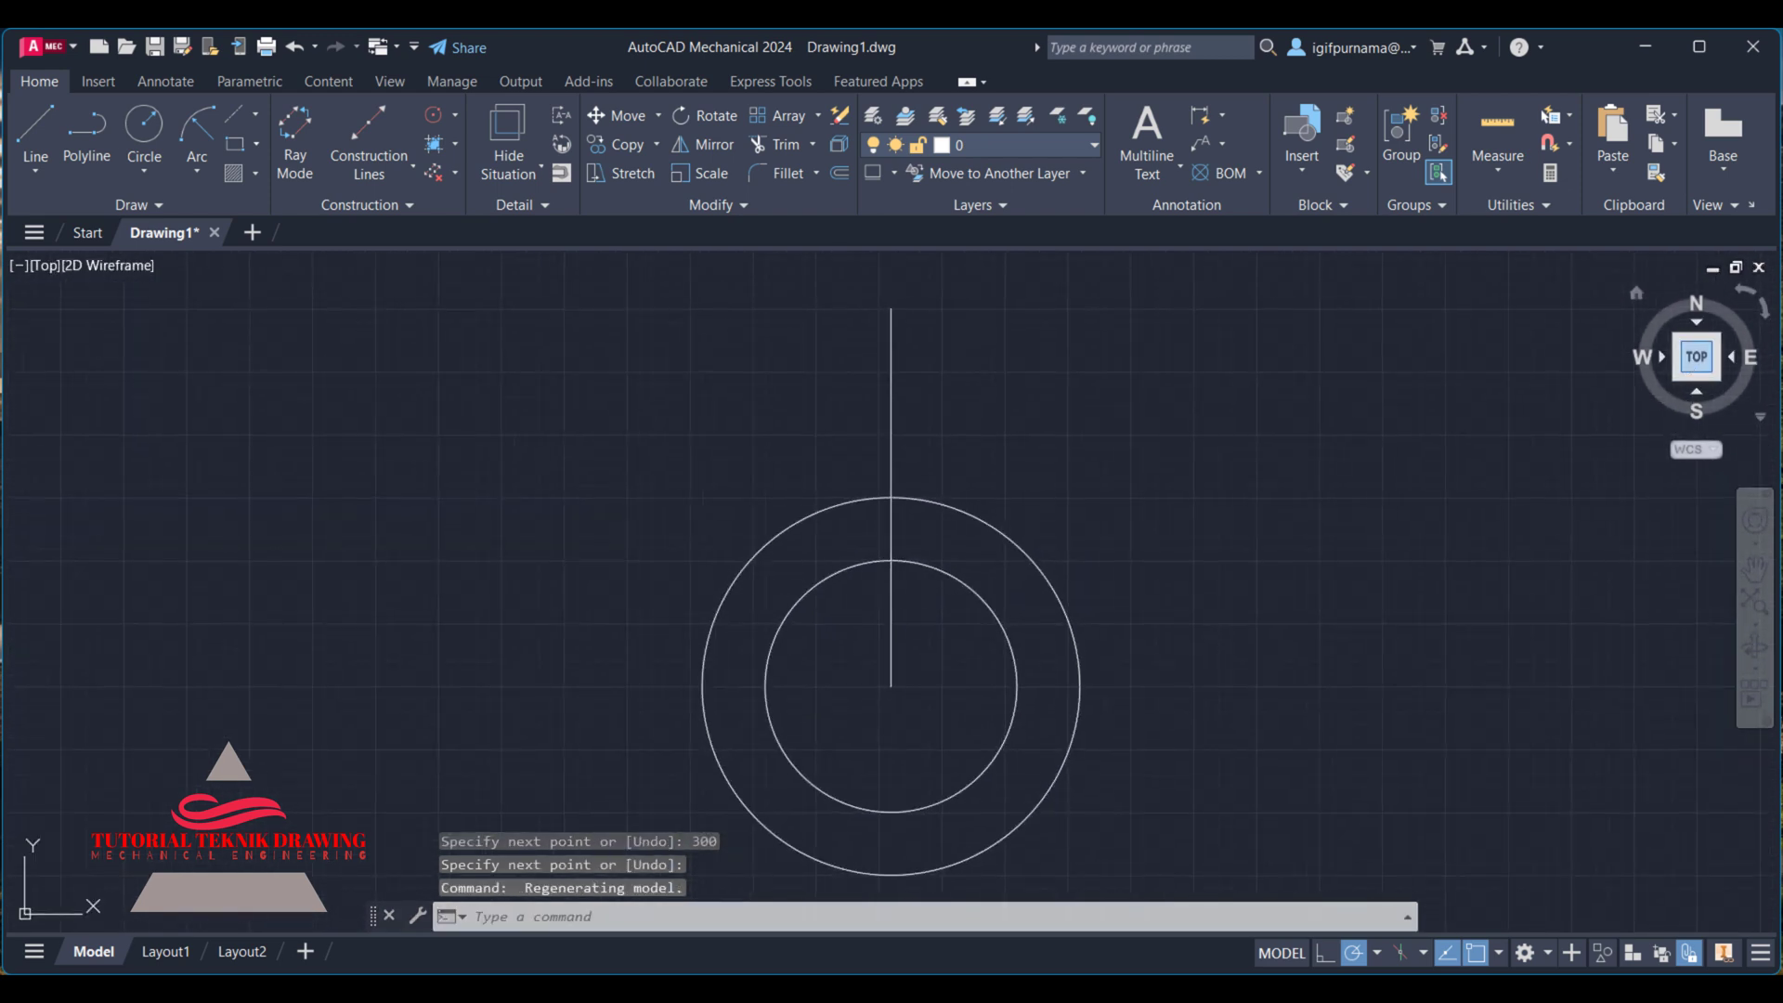
key(alt+Tab)
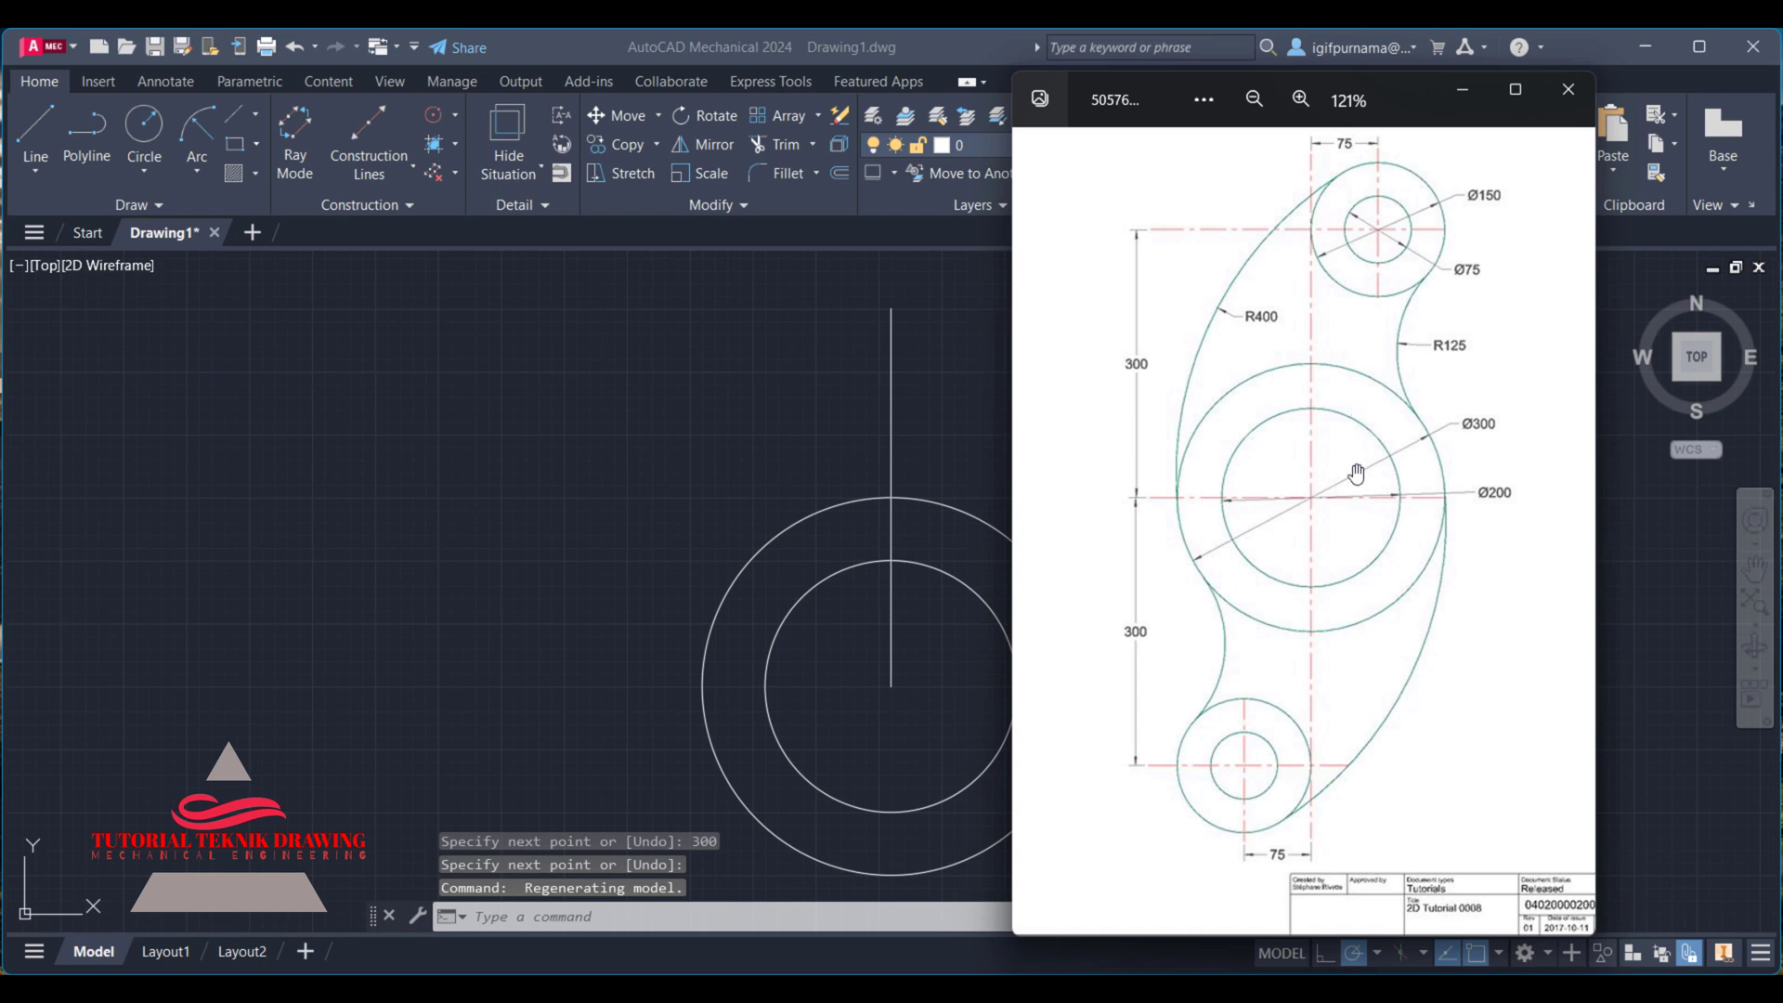
click(650, 356)
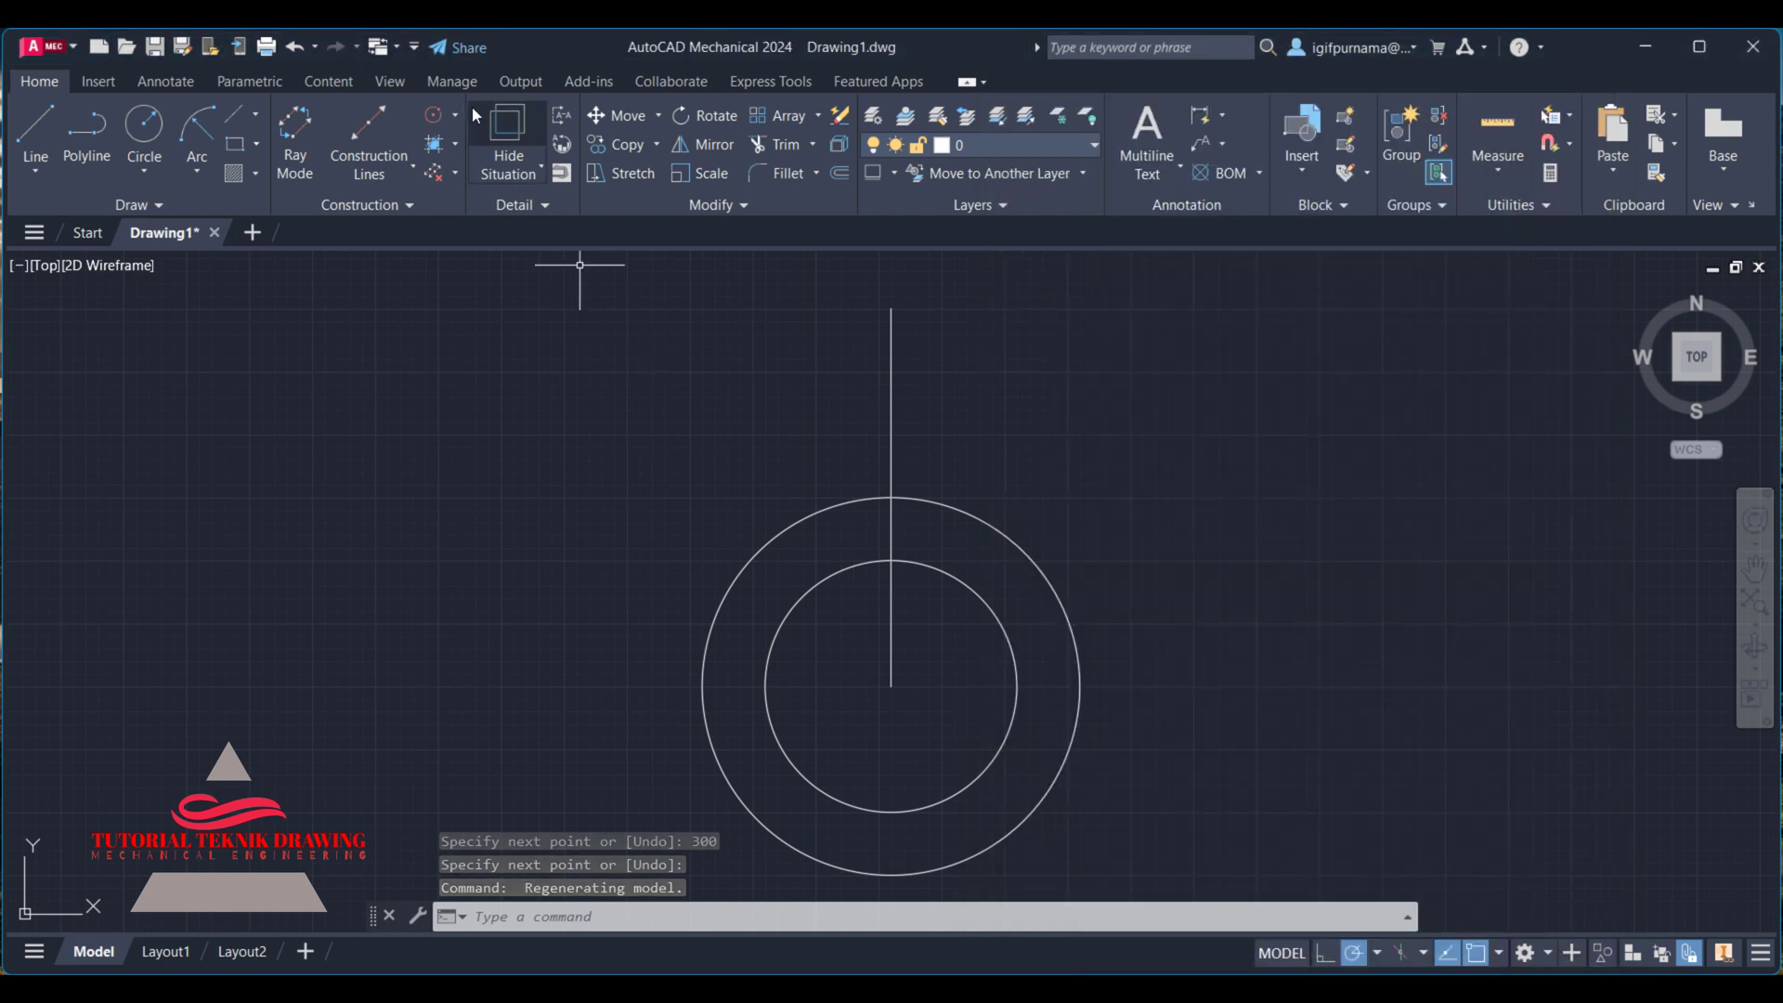
- Copy the vertical line 300 downward so its top meets the centre
click(620, 144)
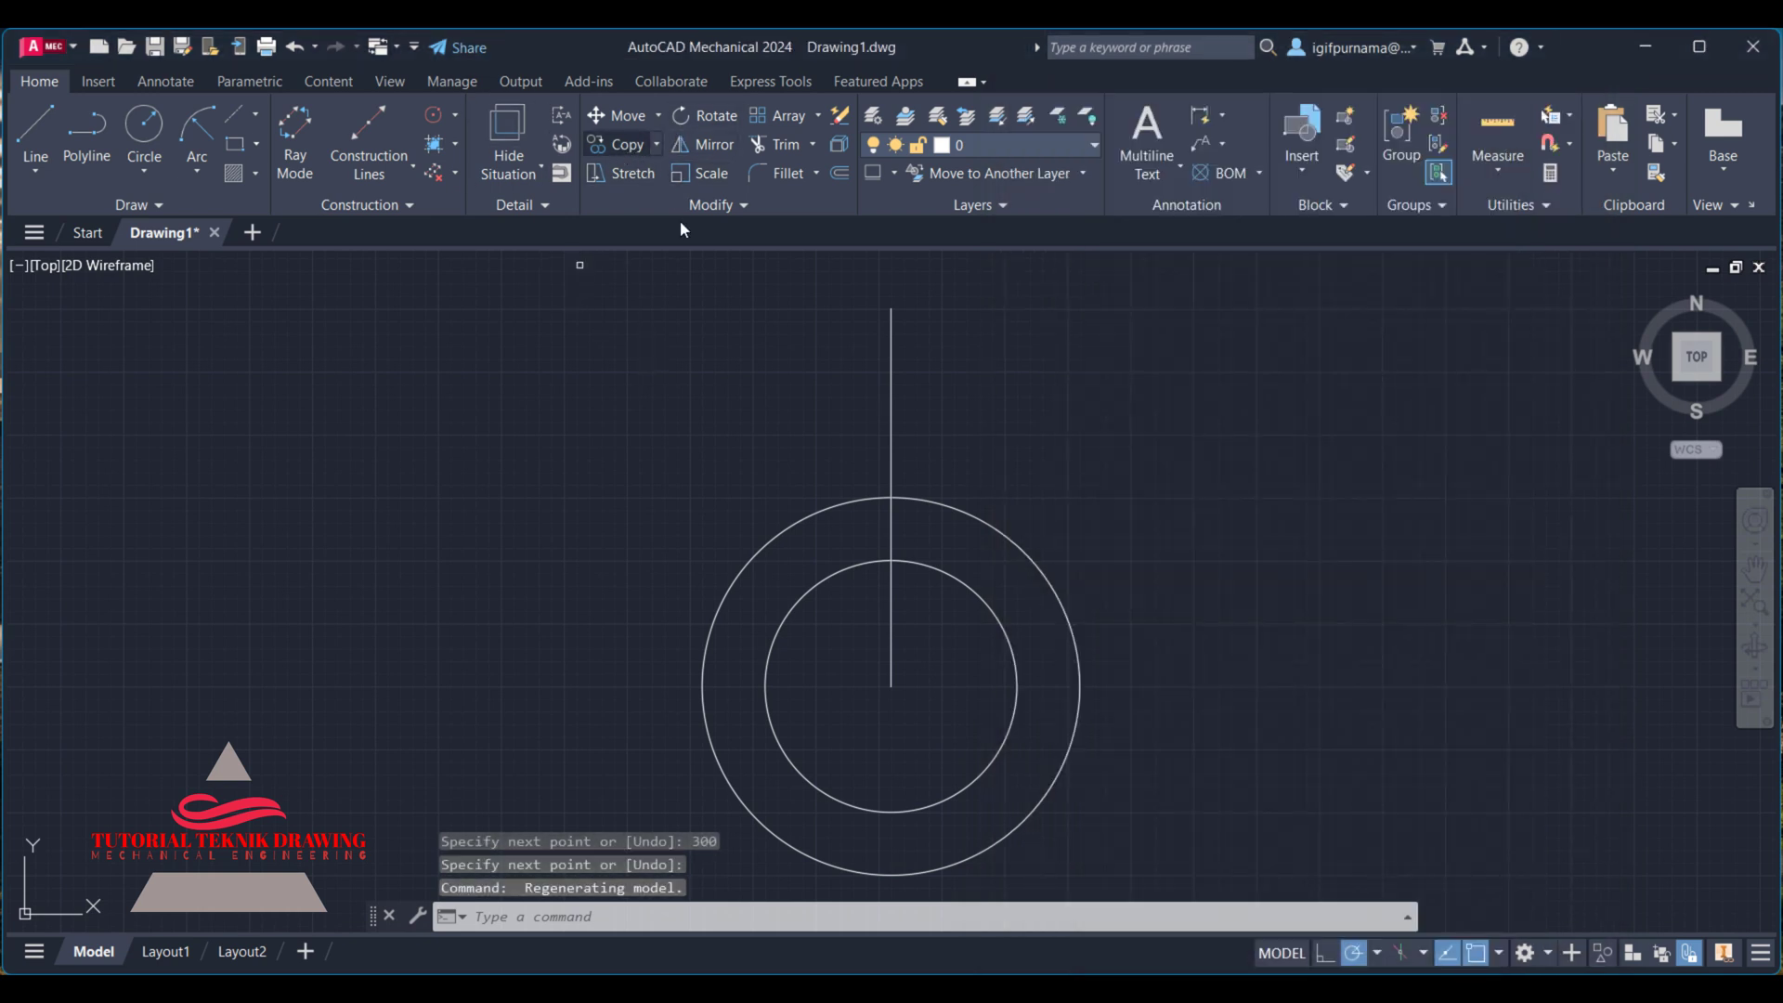
click(927, 371)
click(891, 297)
key(Return)
click(890, 306)
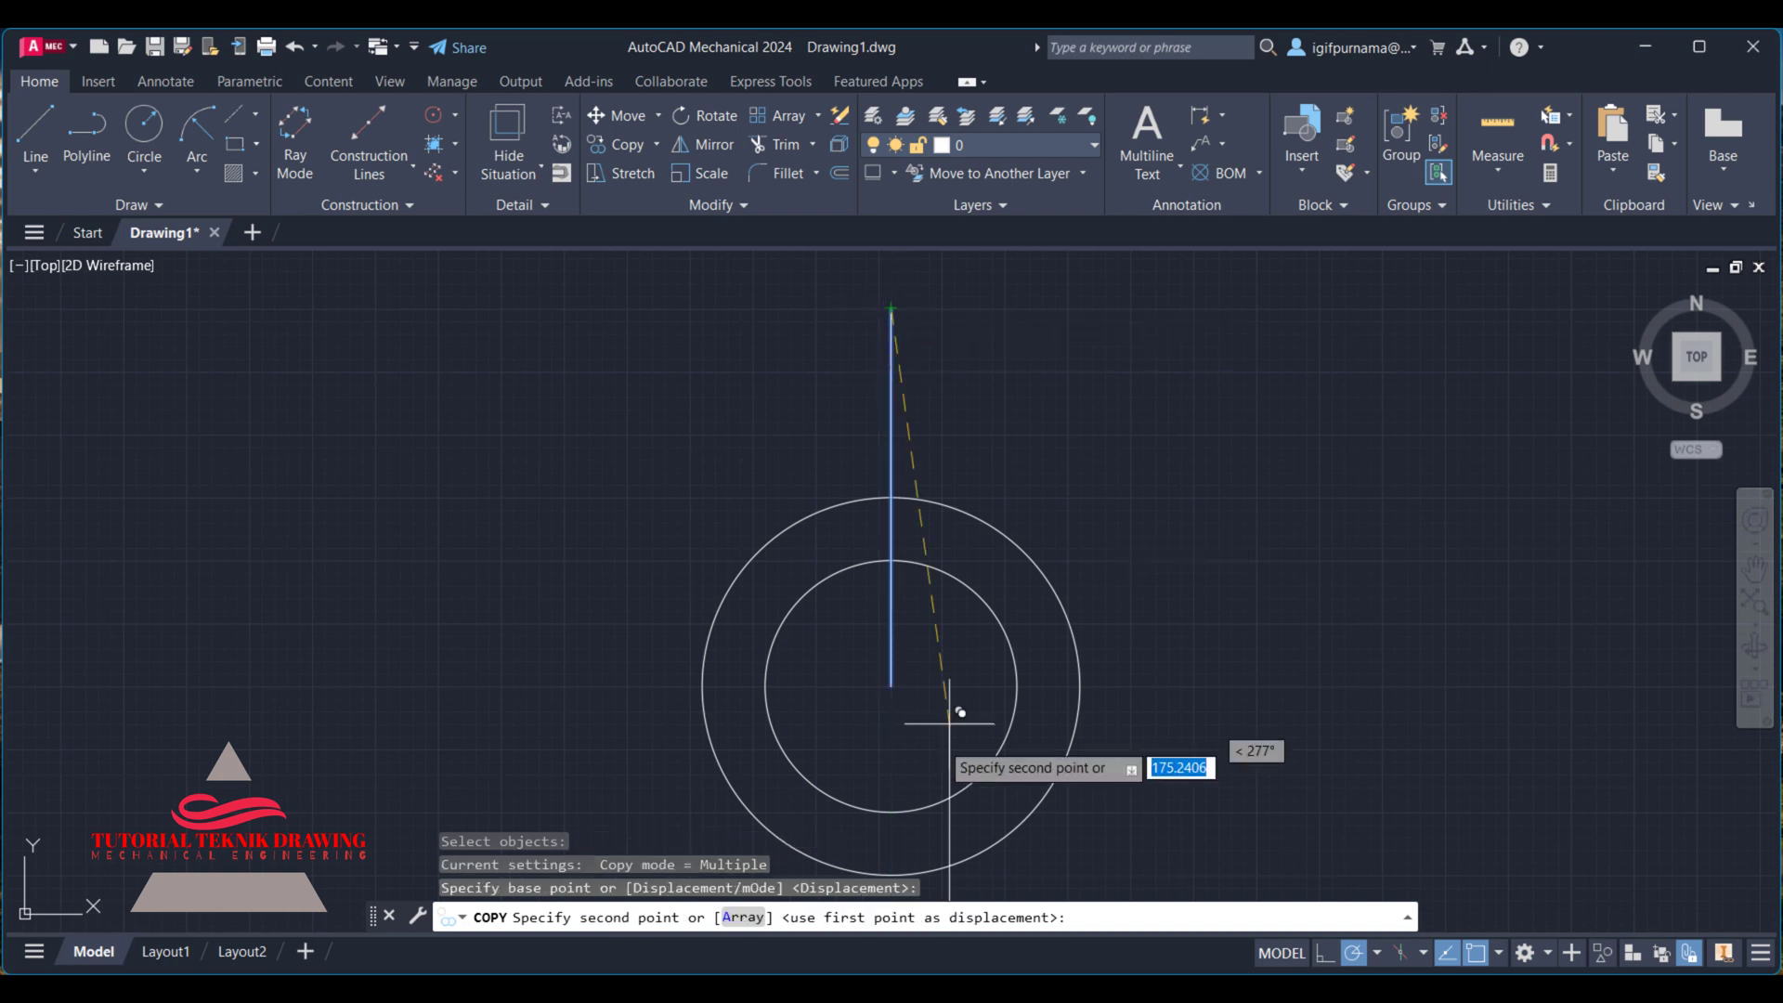
click(891, 684)
right_click(905, 692)
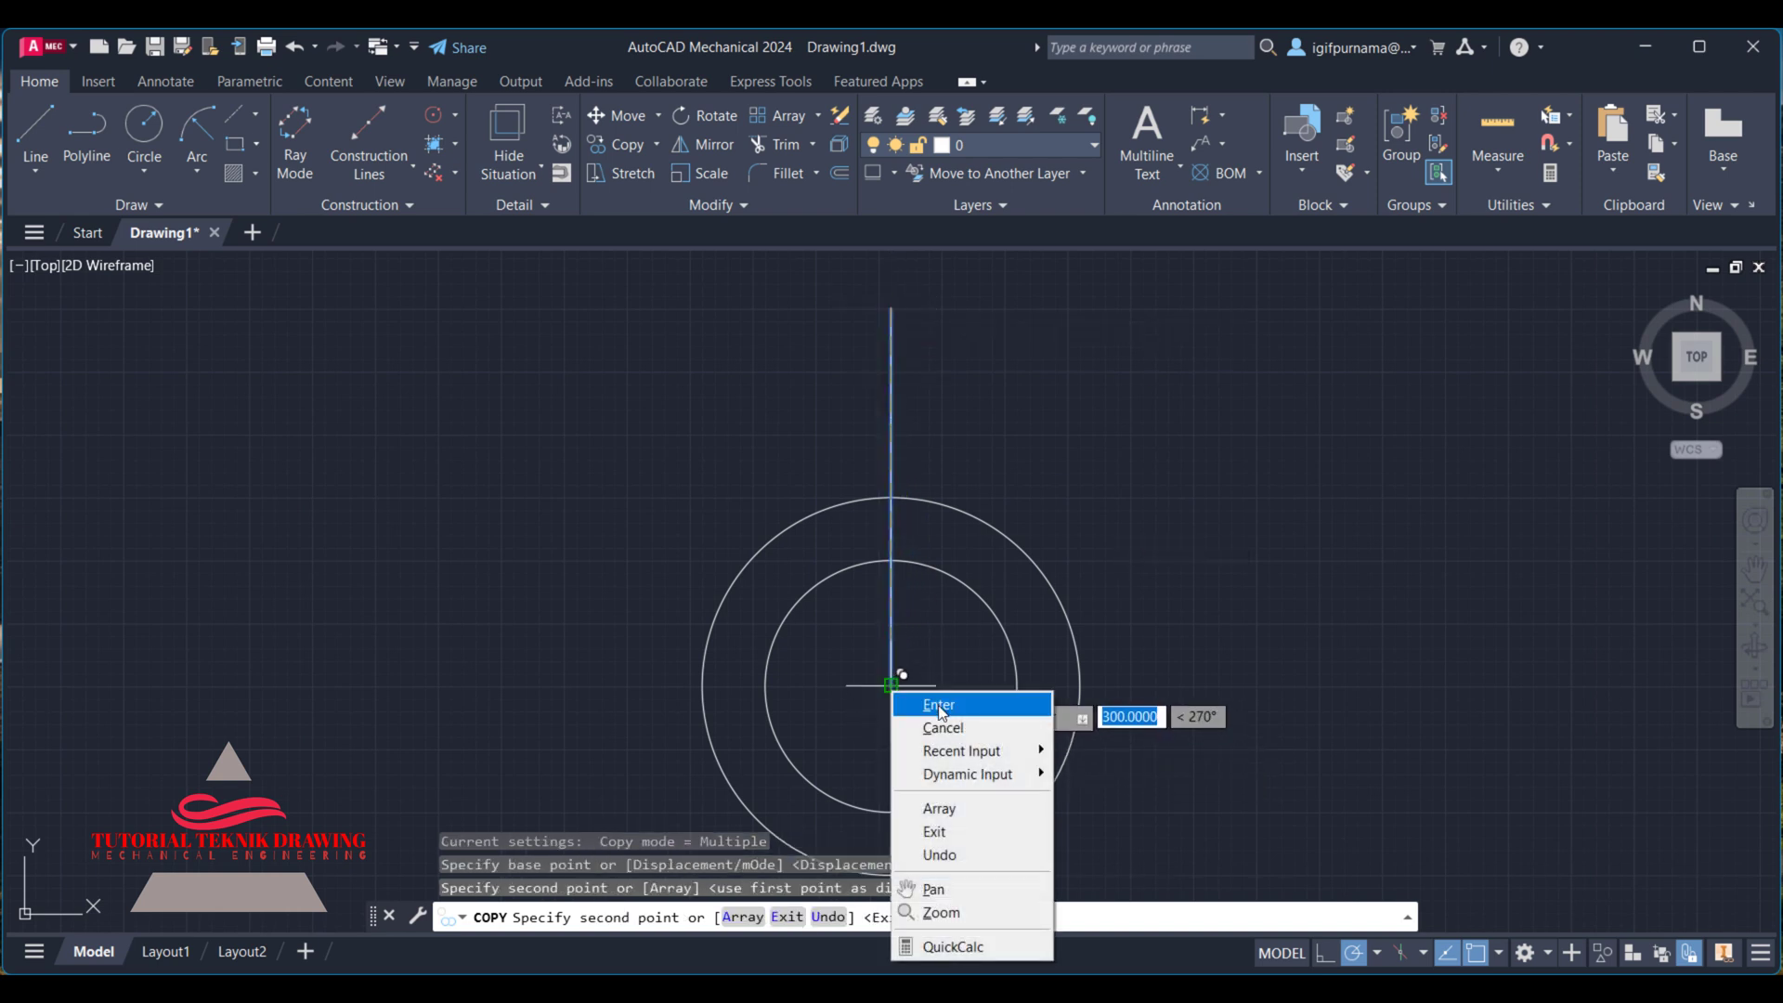
click(928, 704)
click(1180, 989)
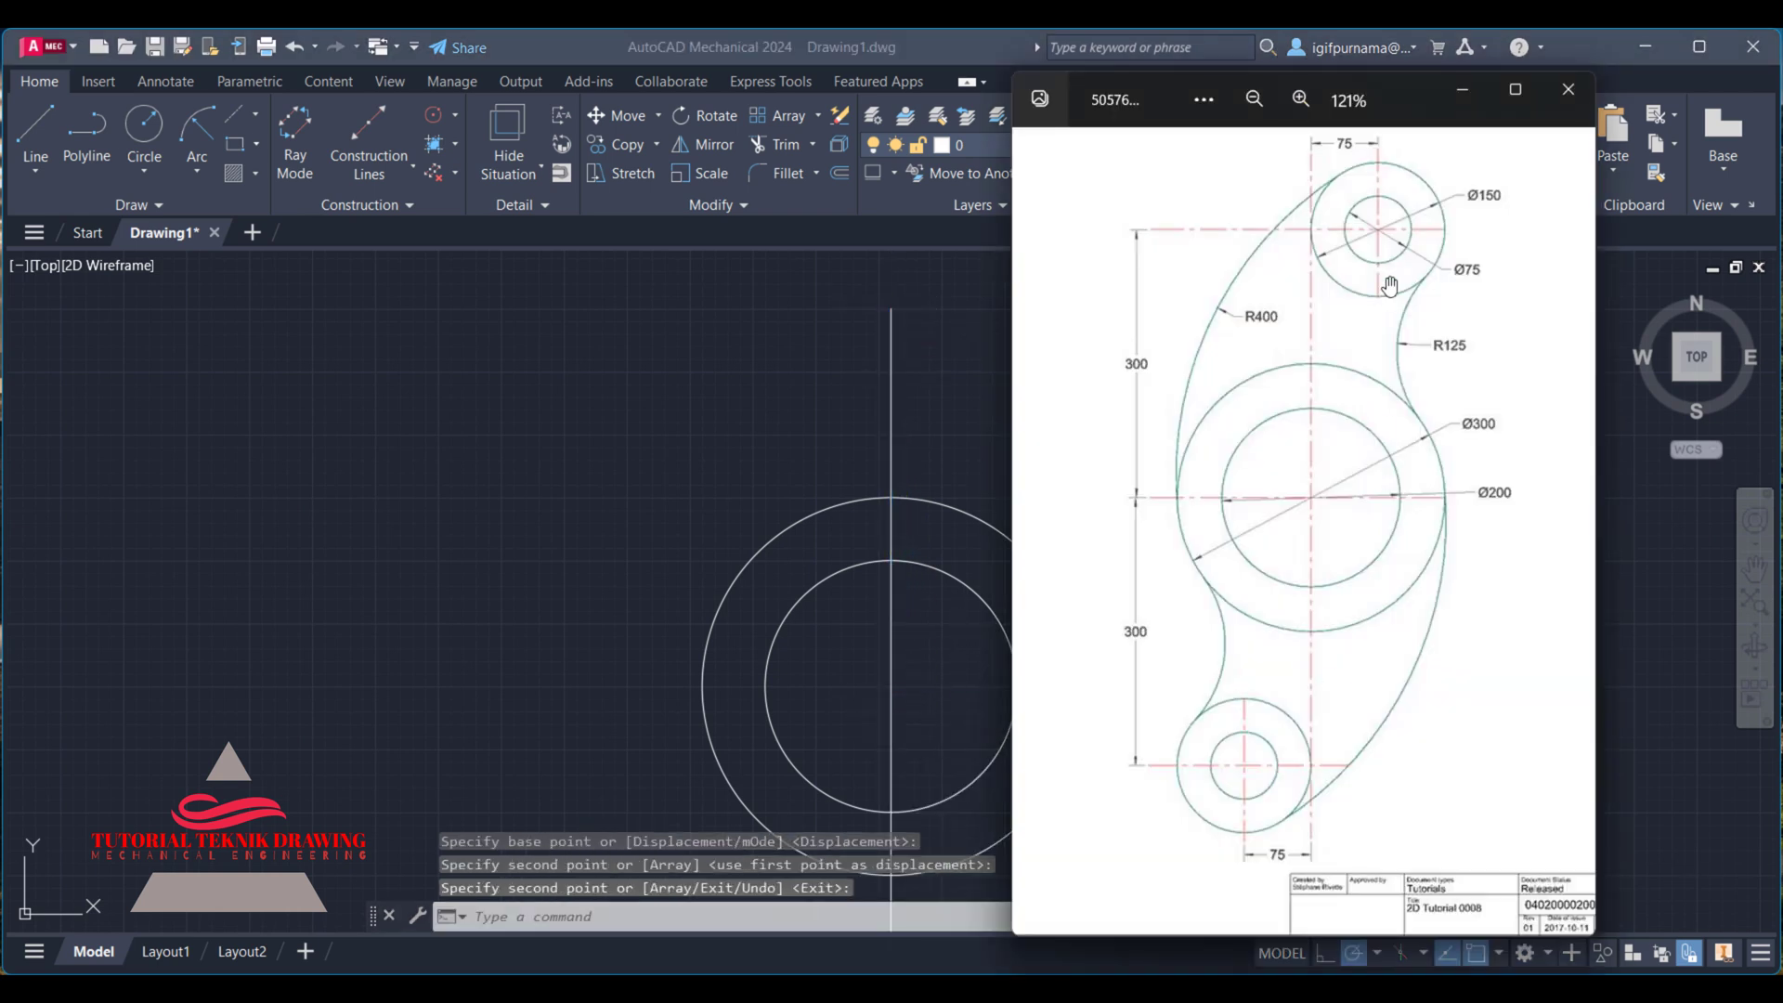
click(927, 278)
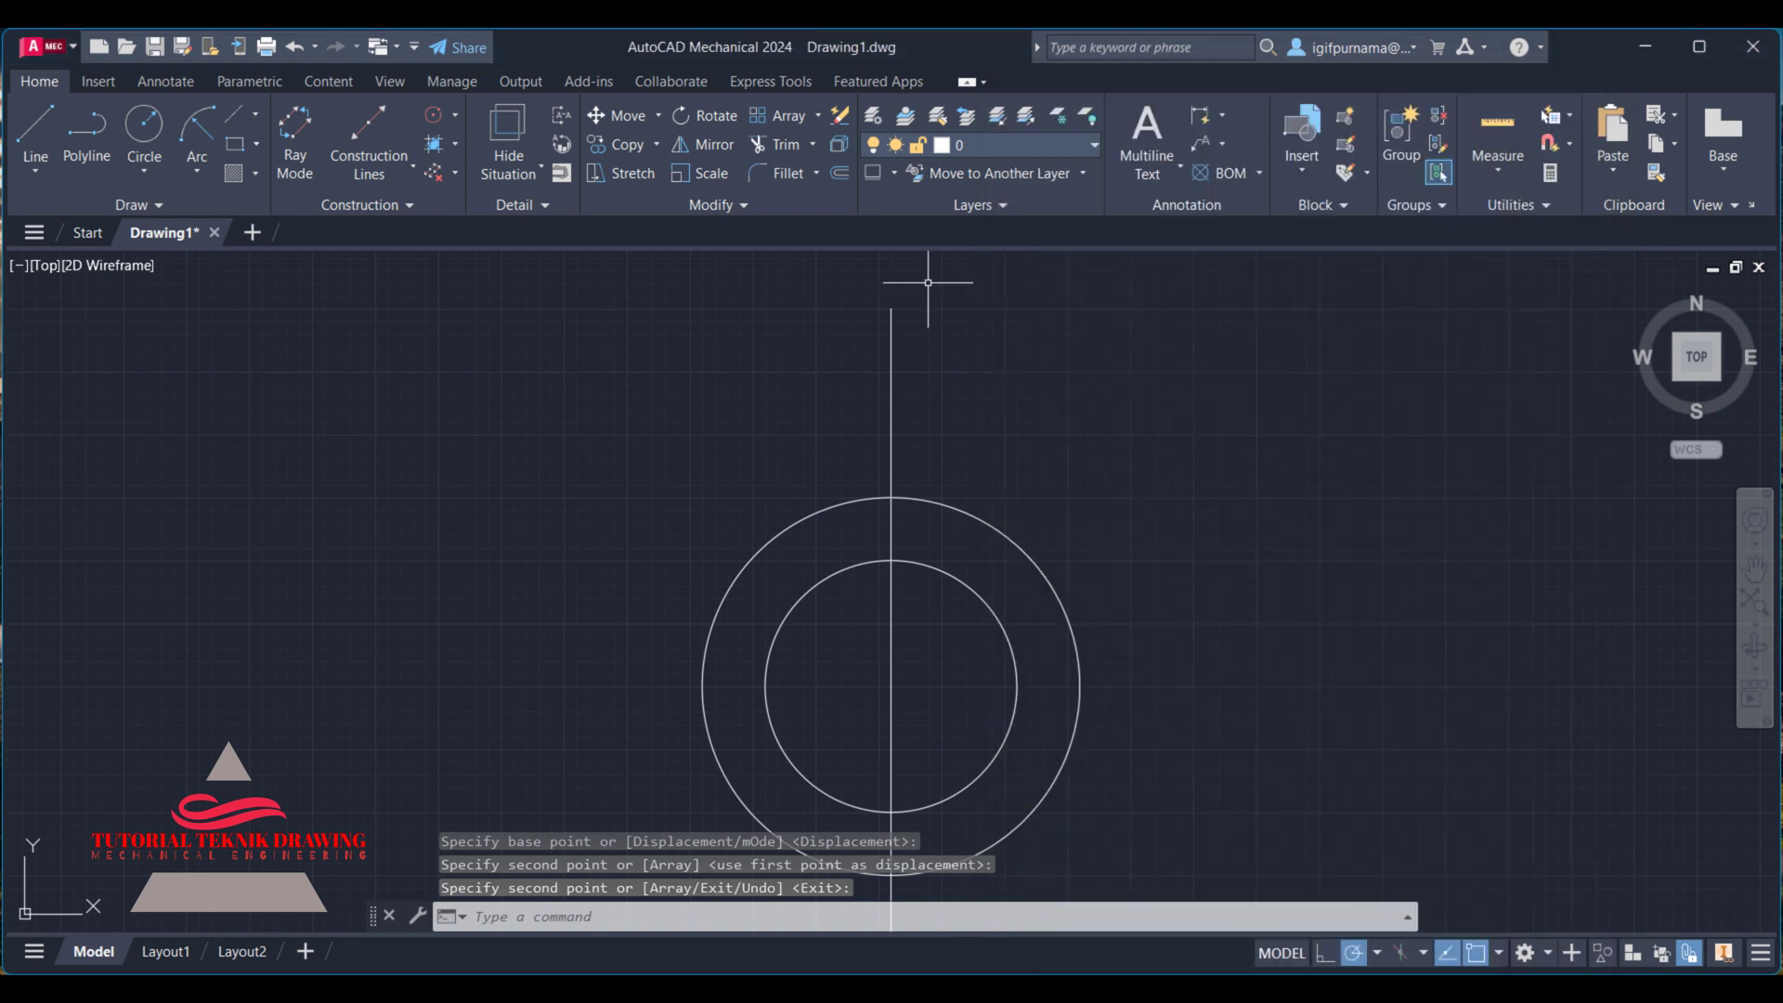
- Draw a 75-long horizontal line from the vertical line's top end
text(l)
key(Return)
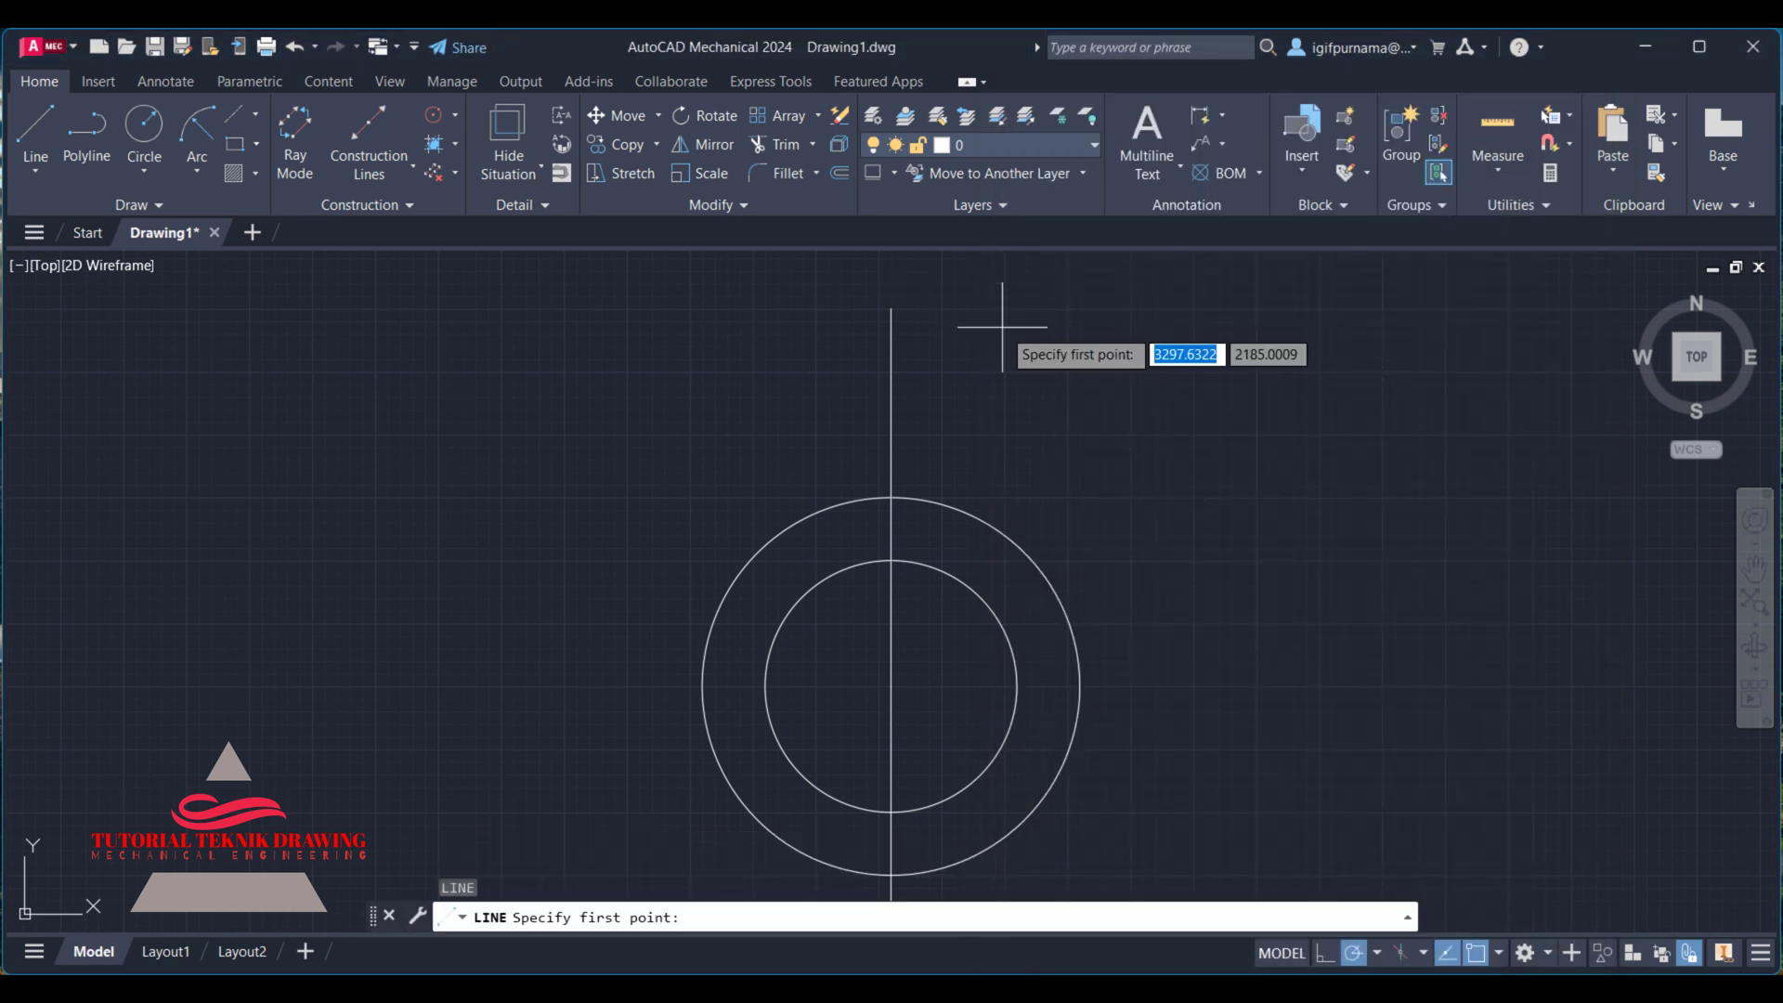
click(892, 309)
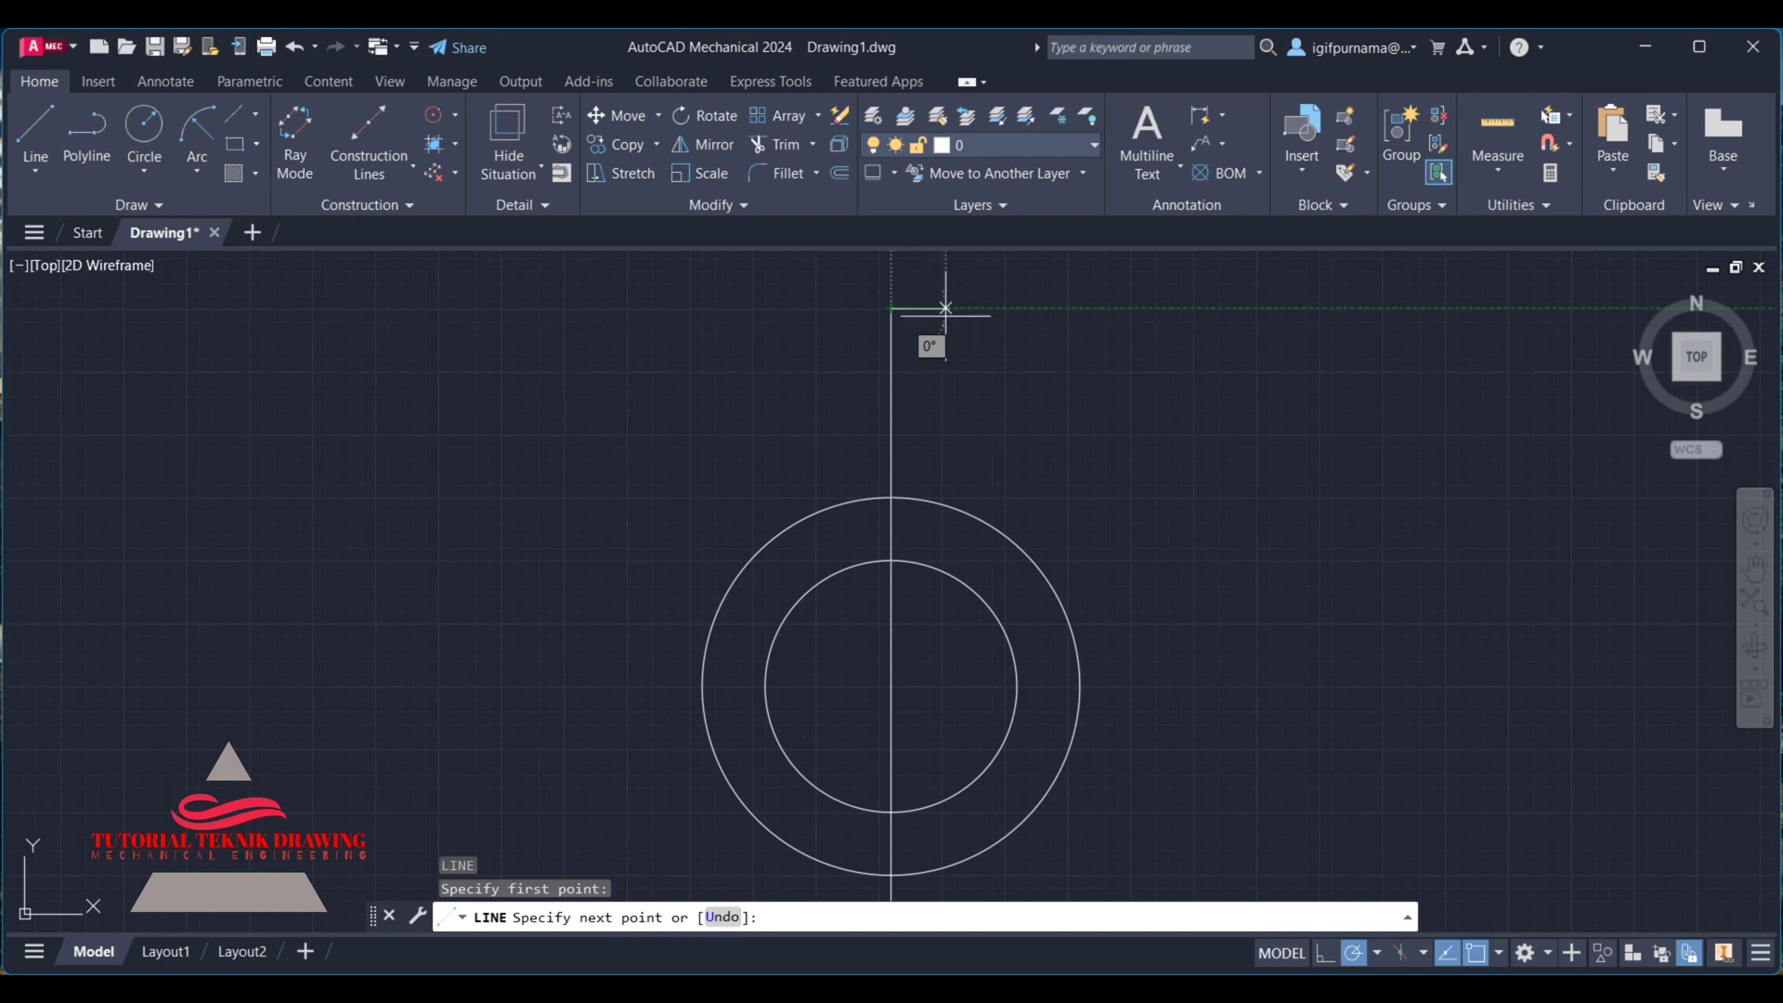
text(75)
key(Return)
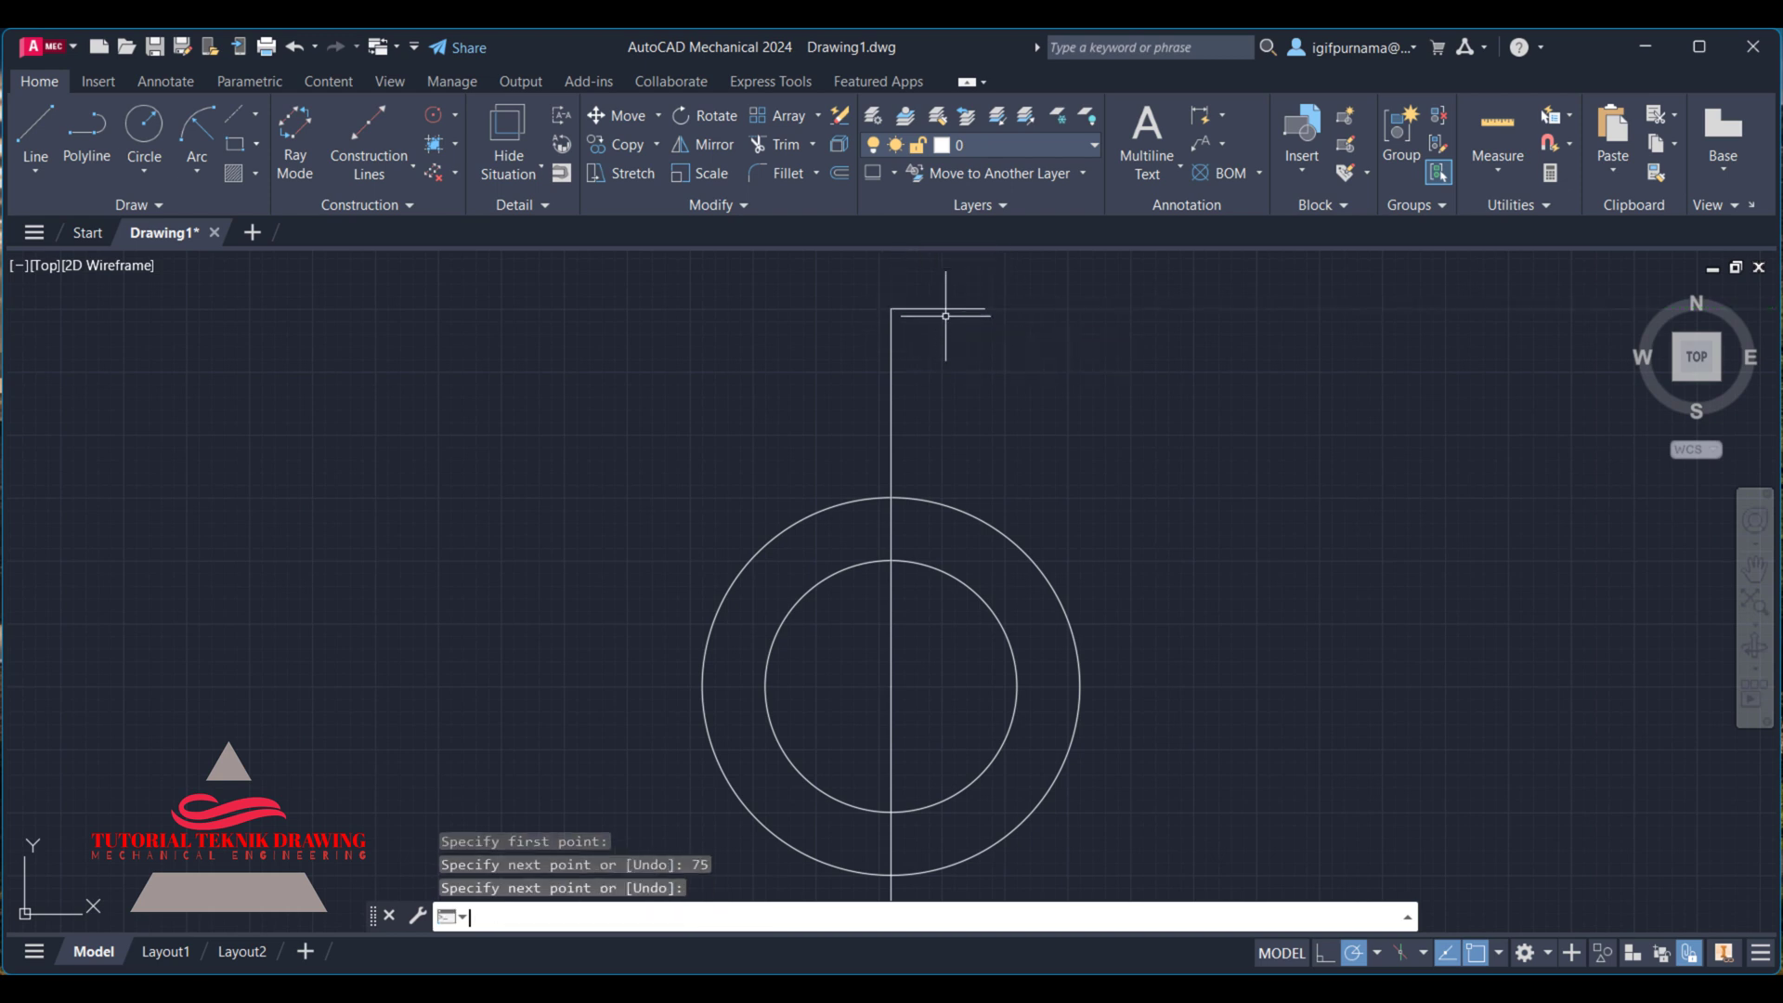
key(alt+Tab)
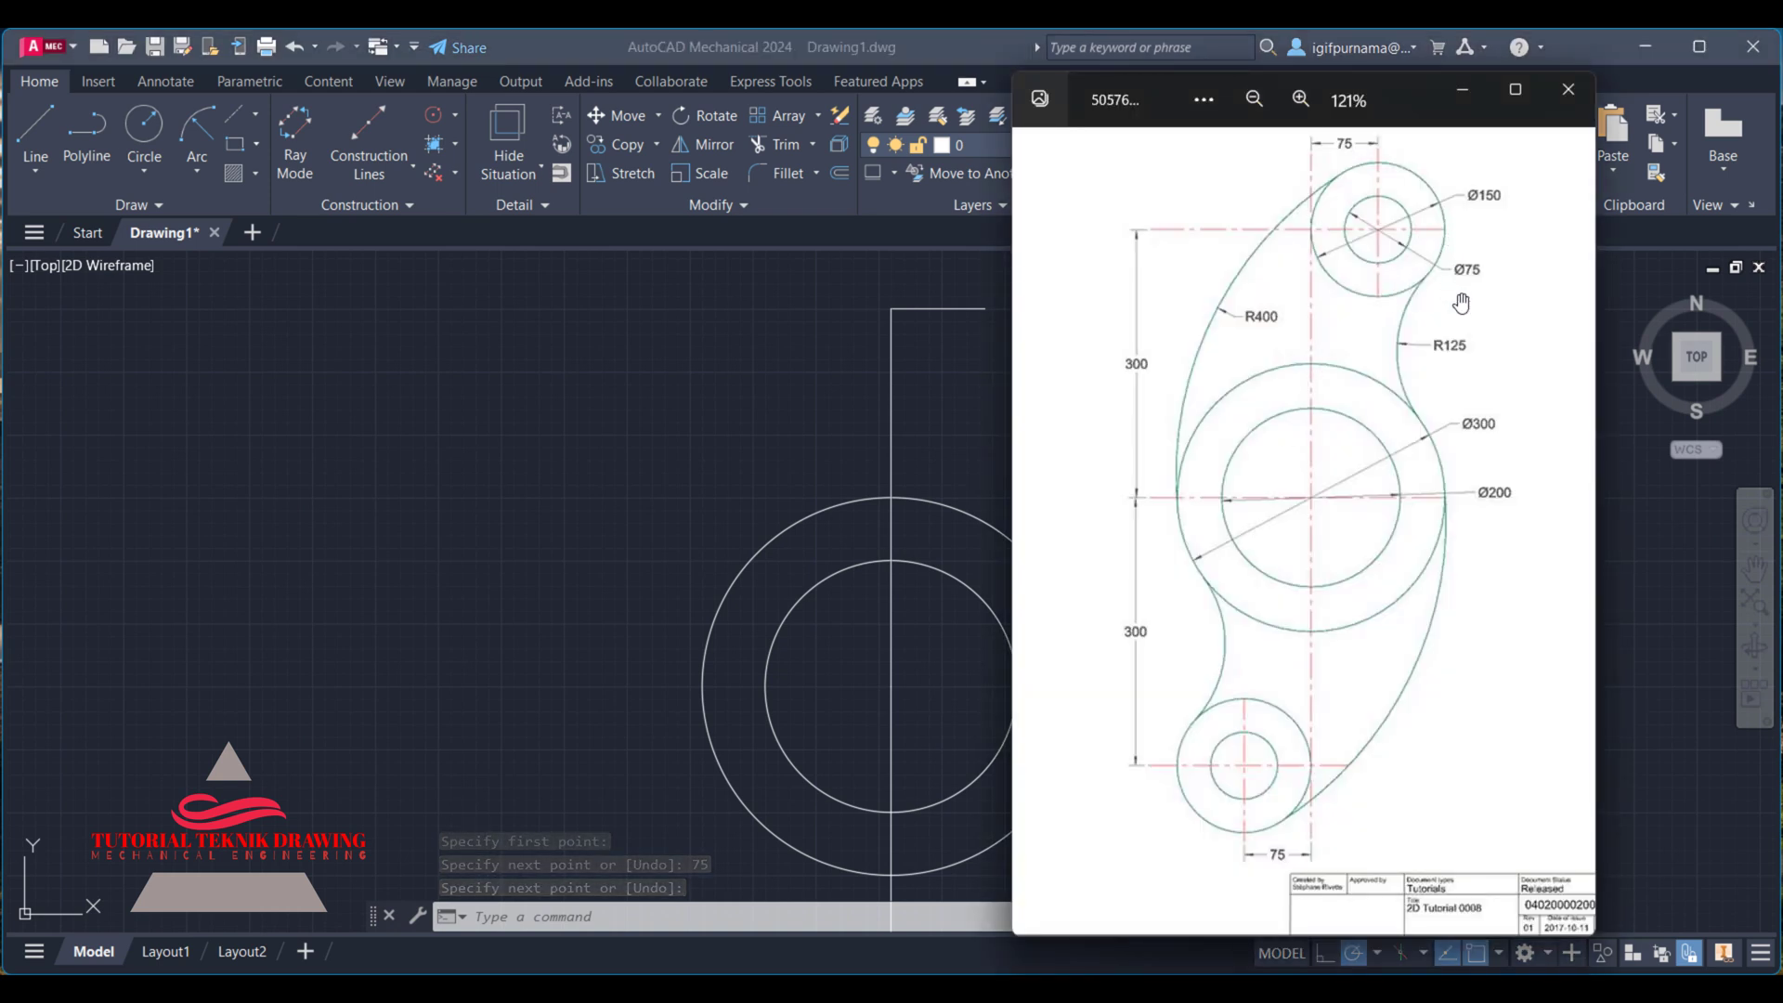
click(785, 342)
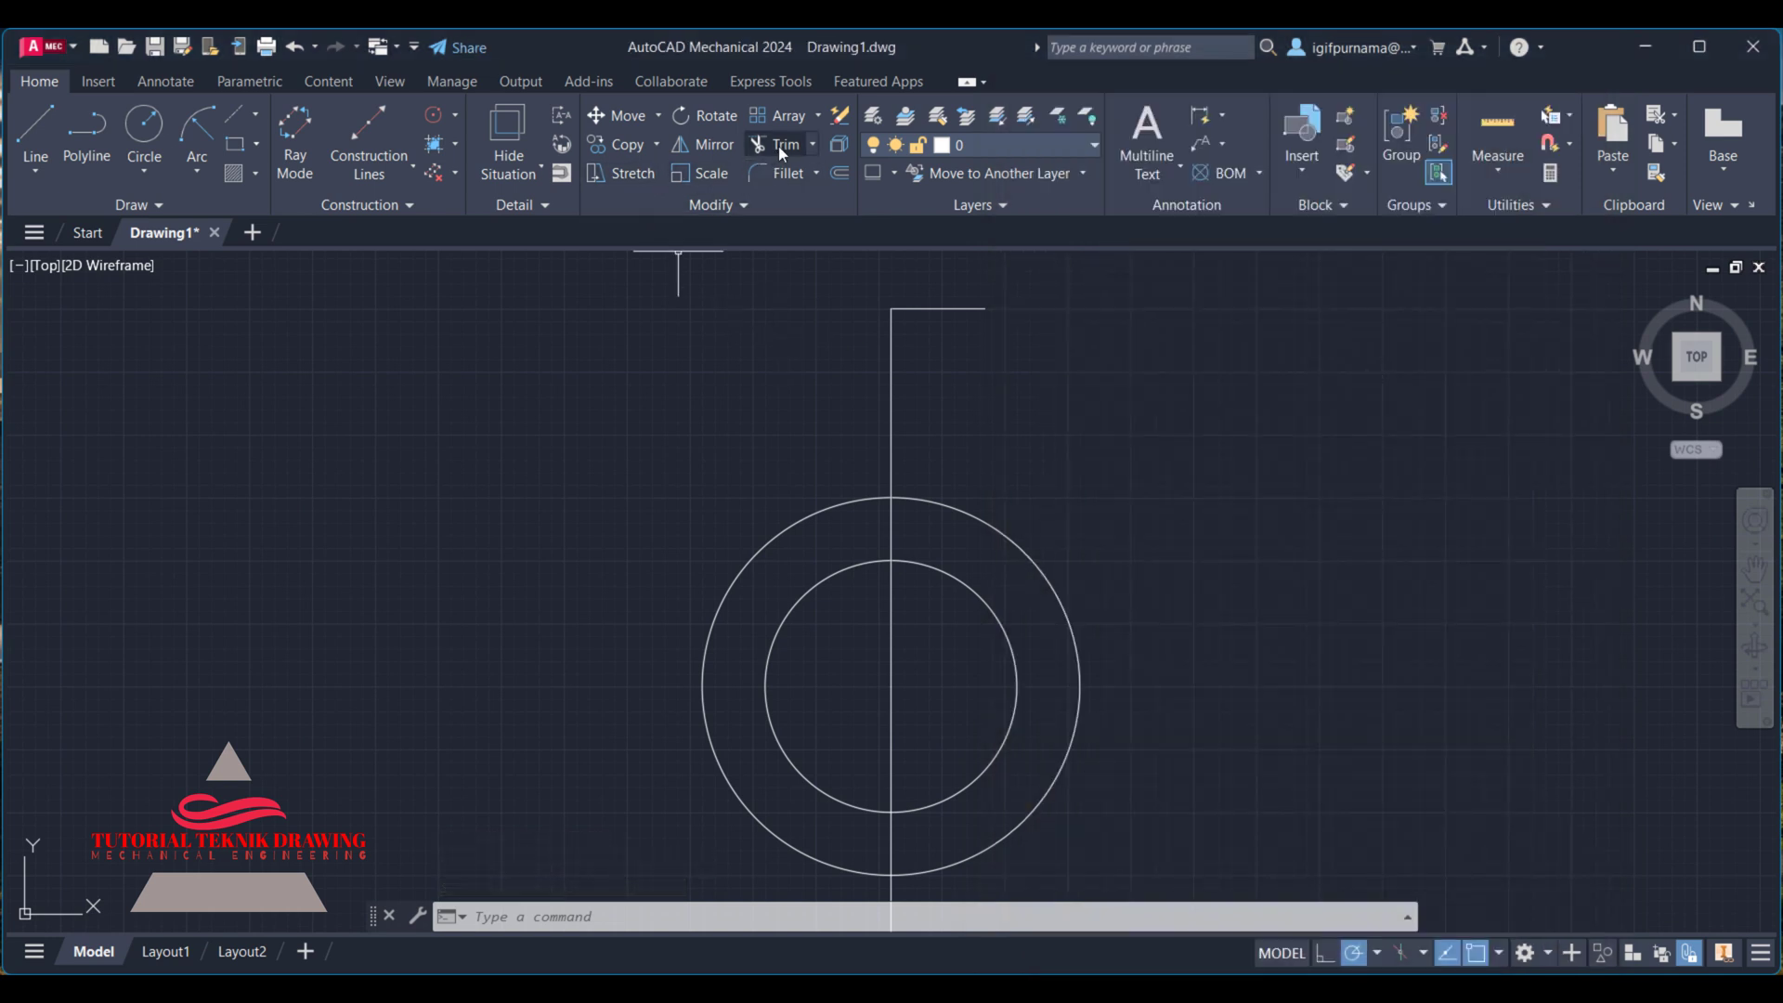
- Draw a radius-75 circle centred on the short line's end
text(c)
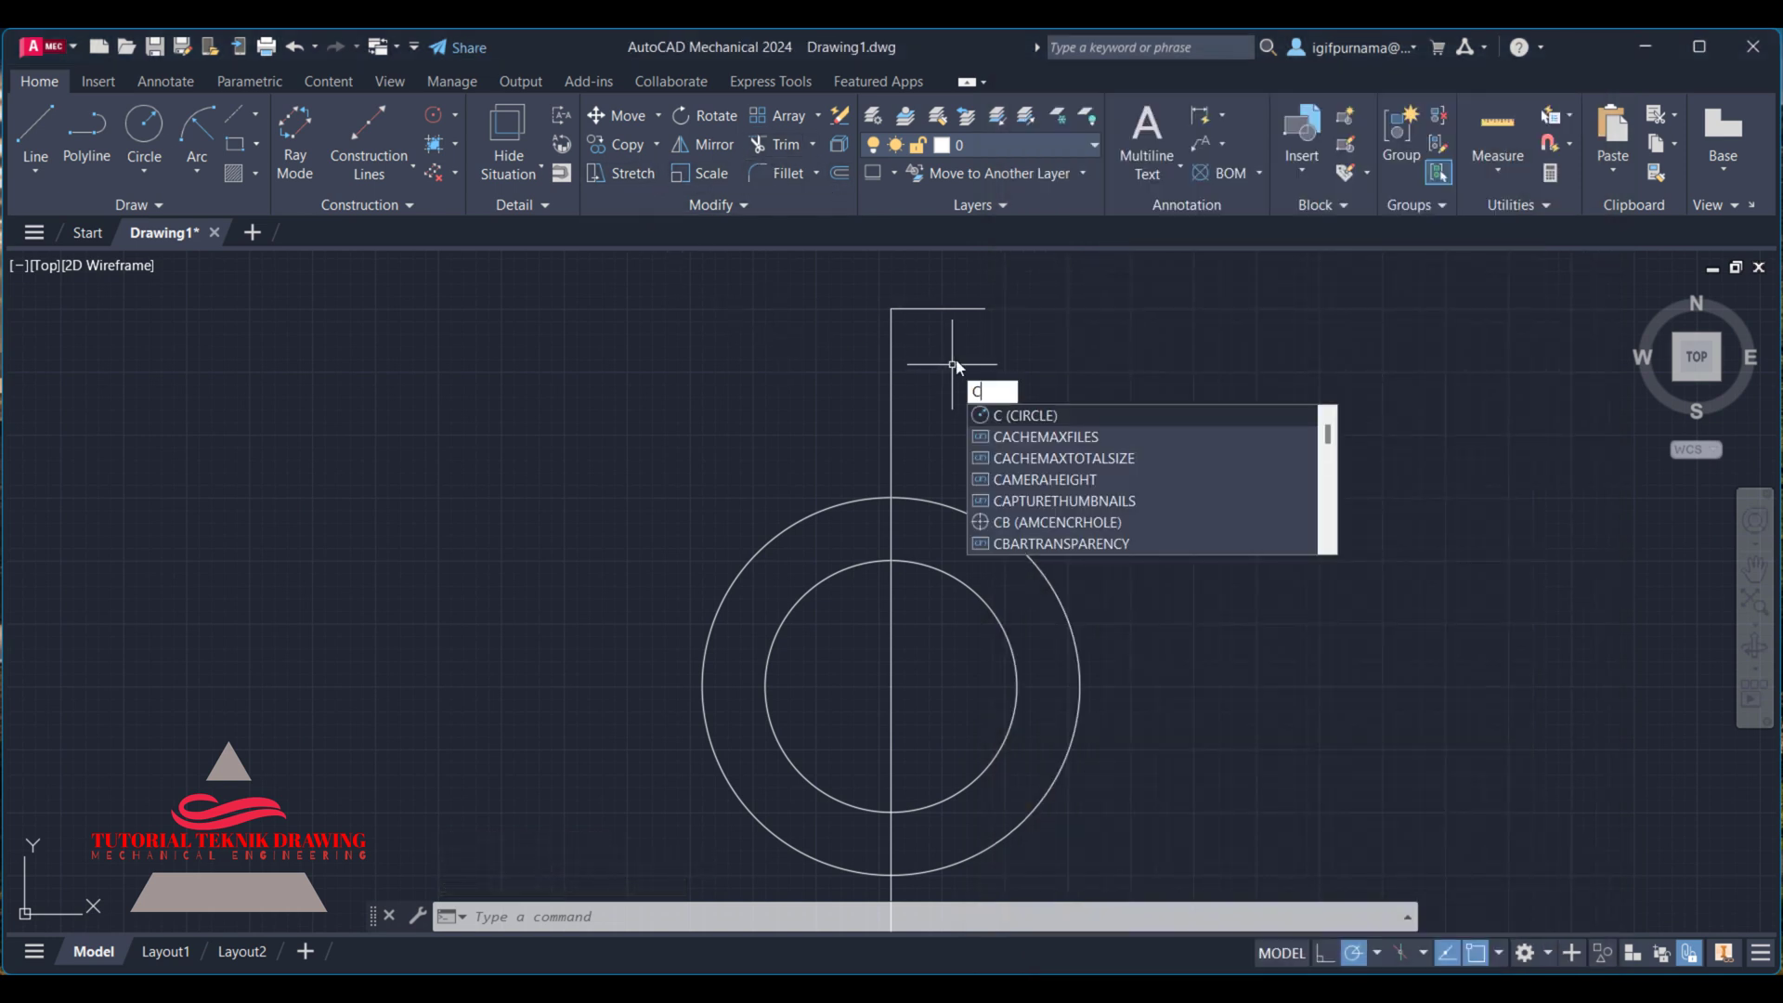
key(Return)
click(985, 308)
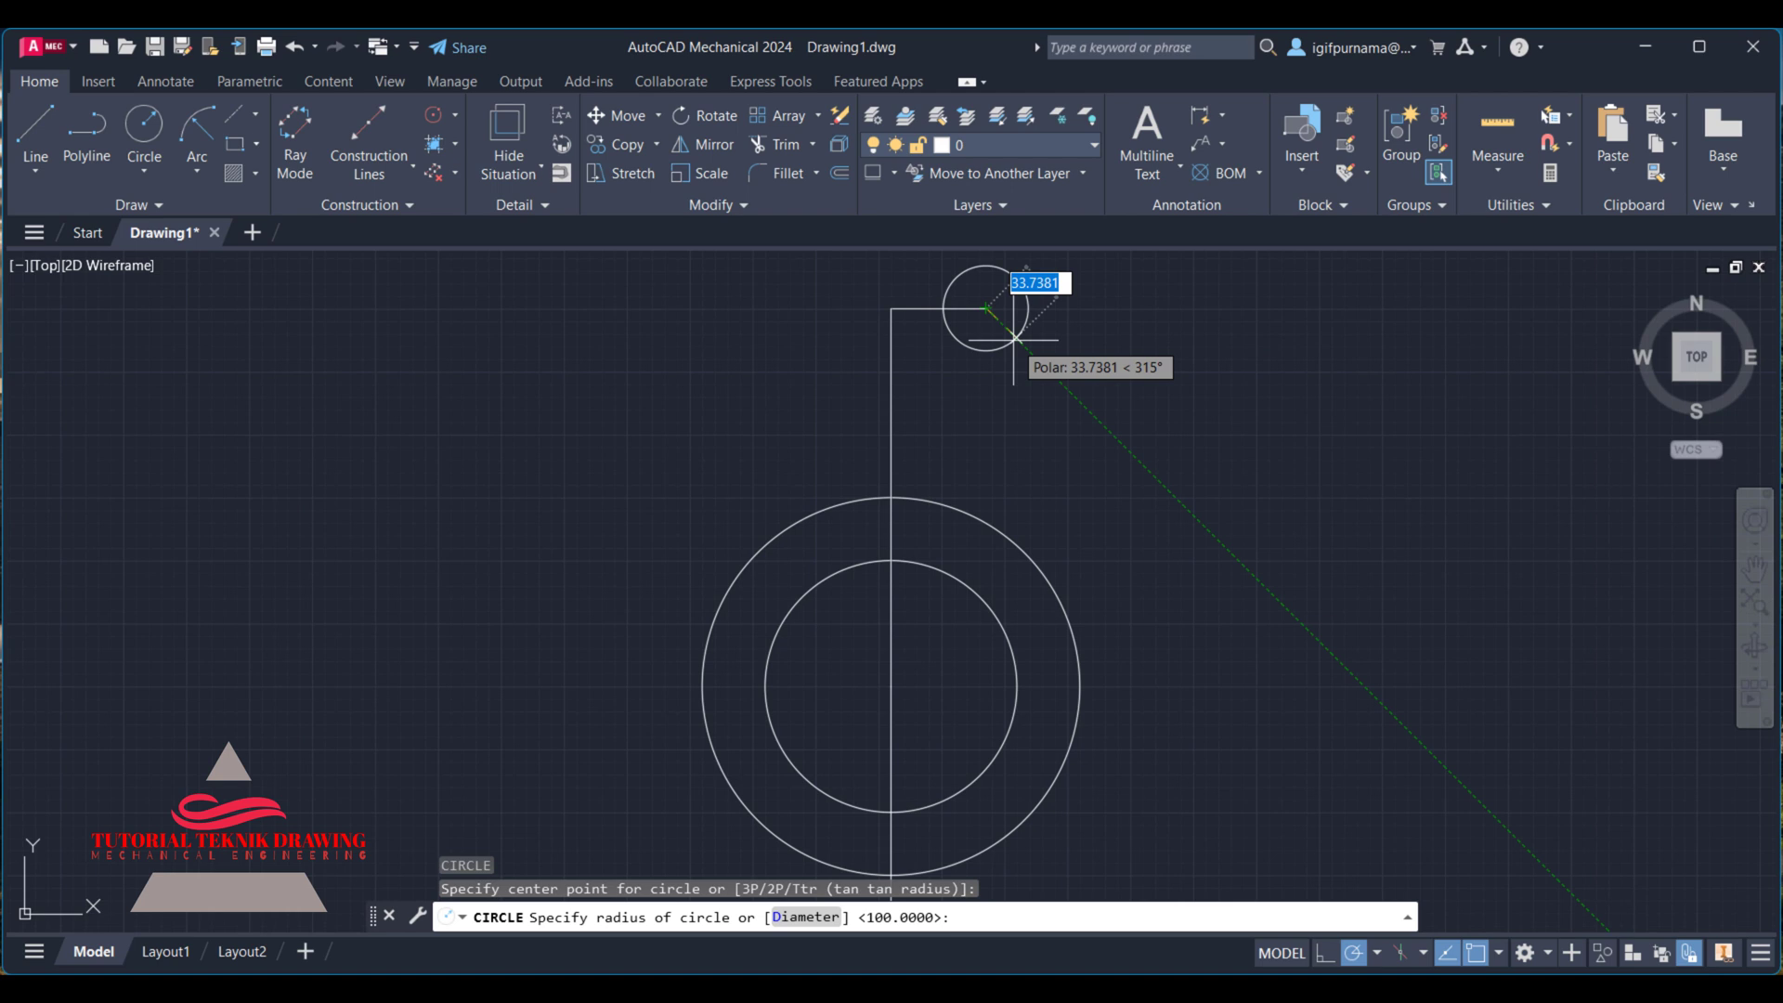
text(75)
key(Return)
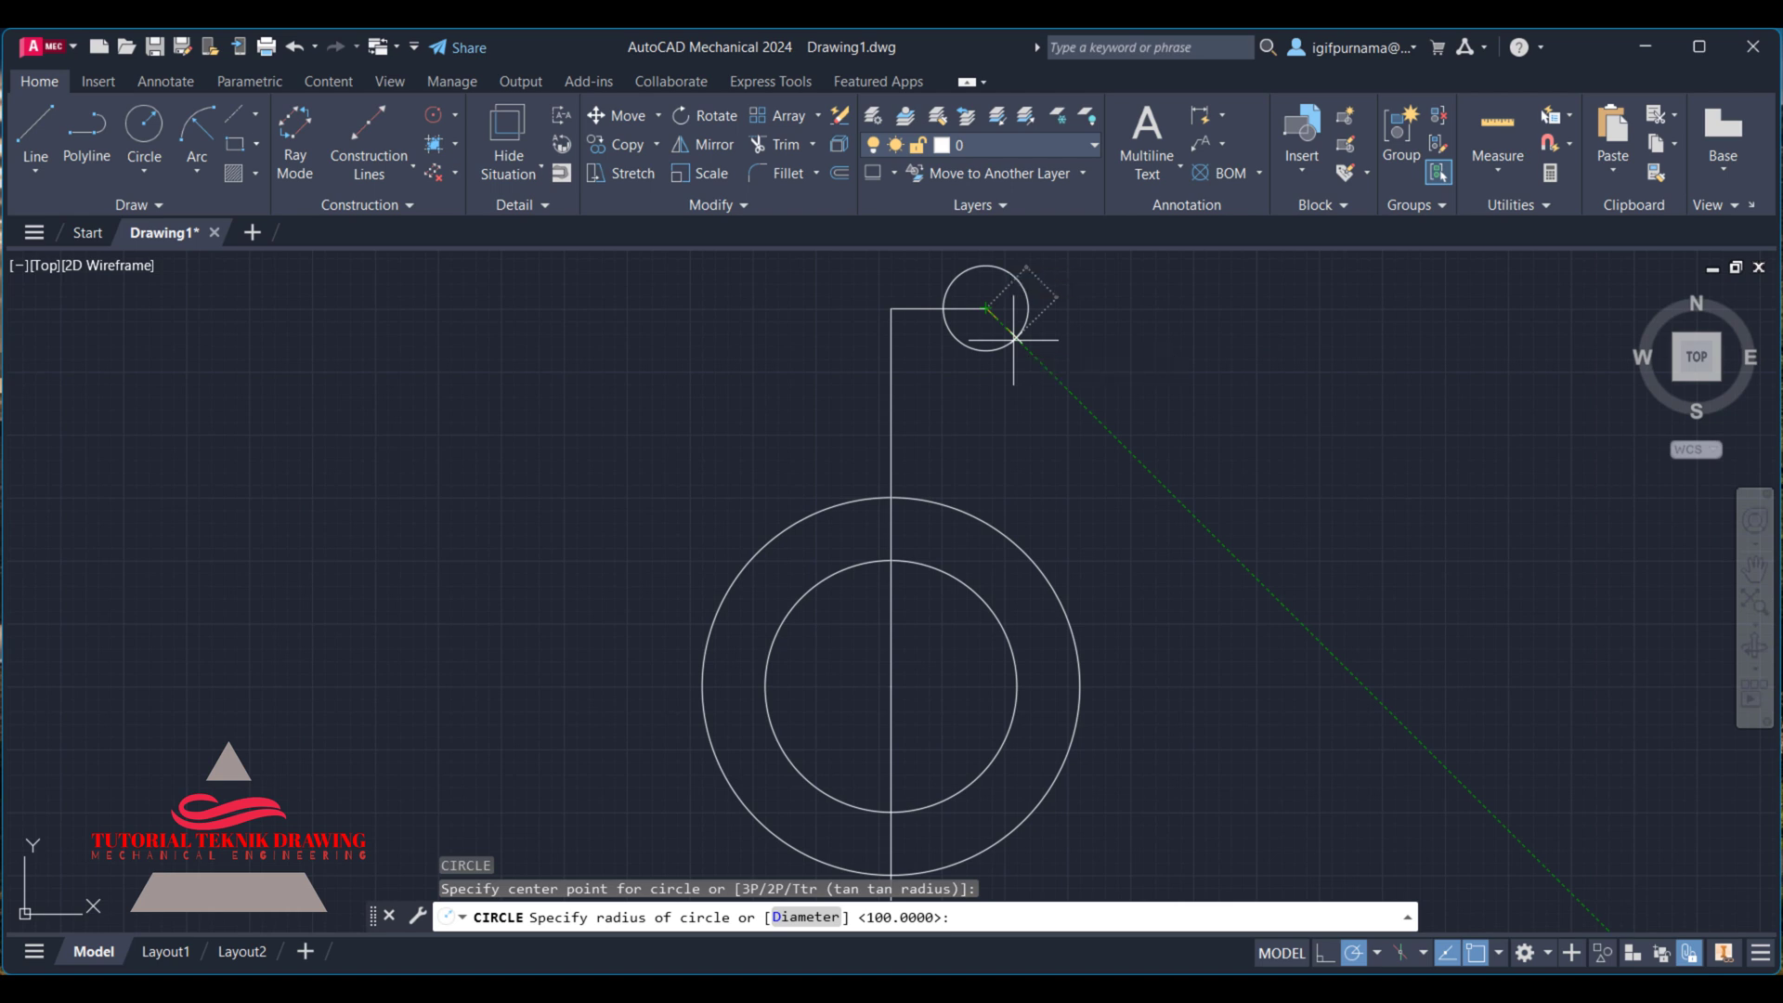
key(alt+Tab)
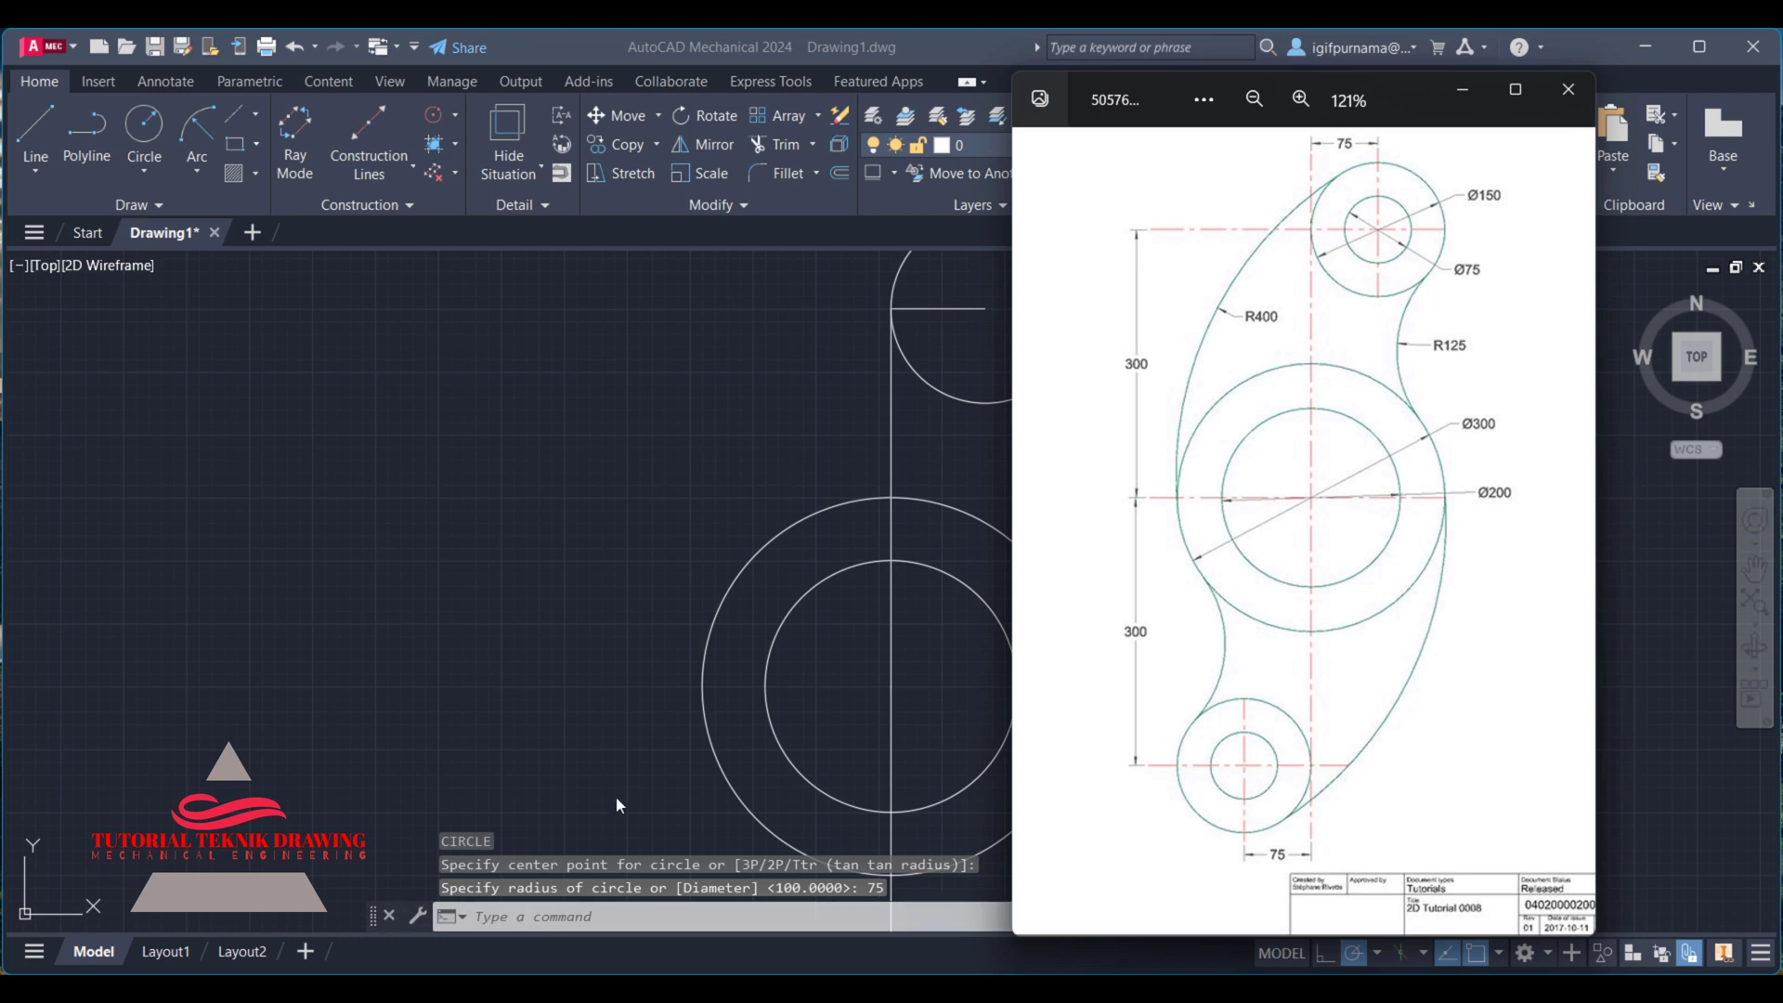
key(alt+Tab)
- Work out 75 ÷ 2 = 37,5 in Calculator, then minimize it
key(XF86Calculator)
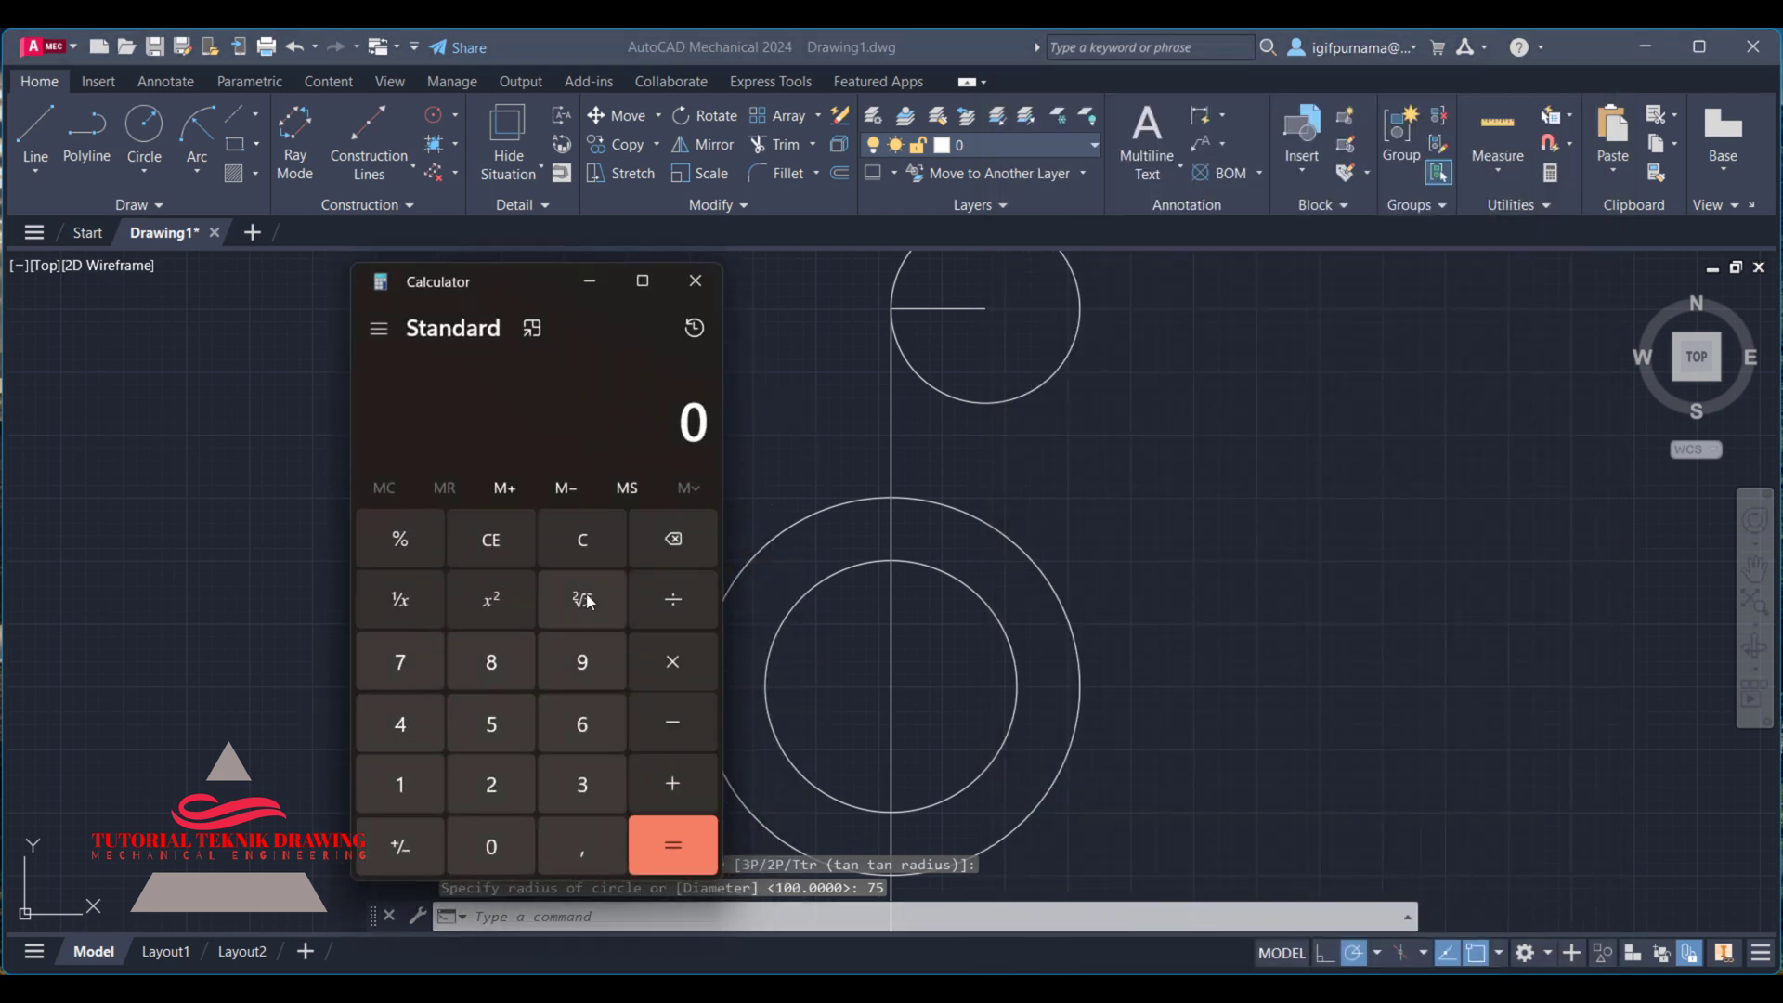
click(395, 663)
click(477, 723)
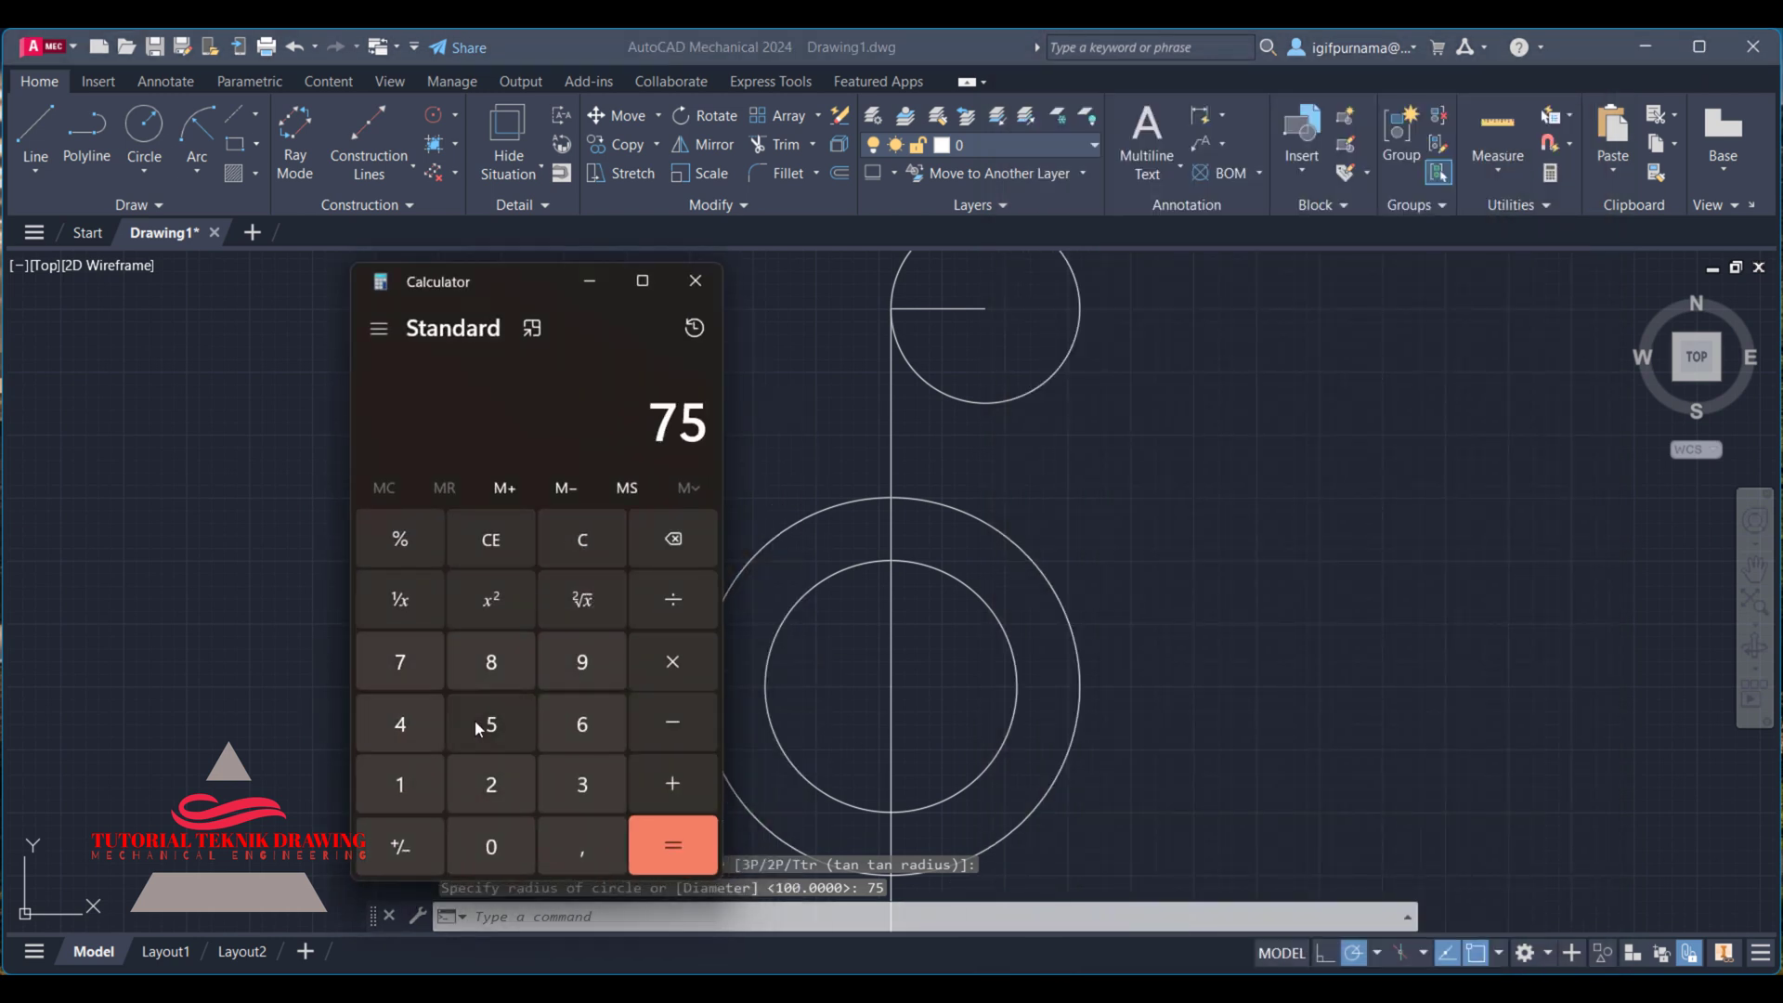
click(673, 599)
click(491, 785)
click(673, 845)
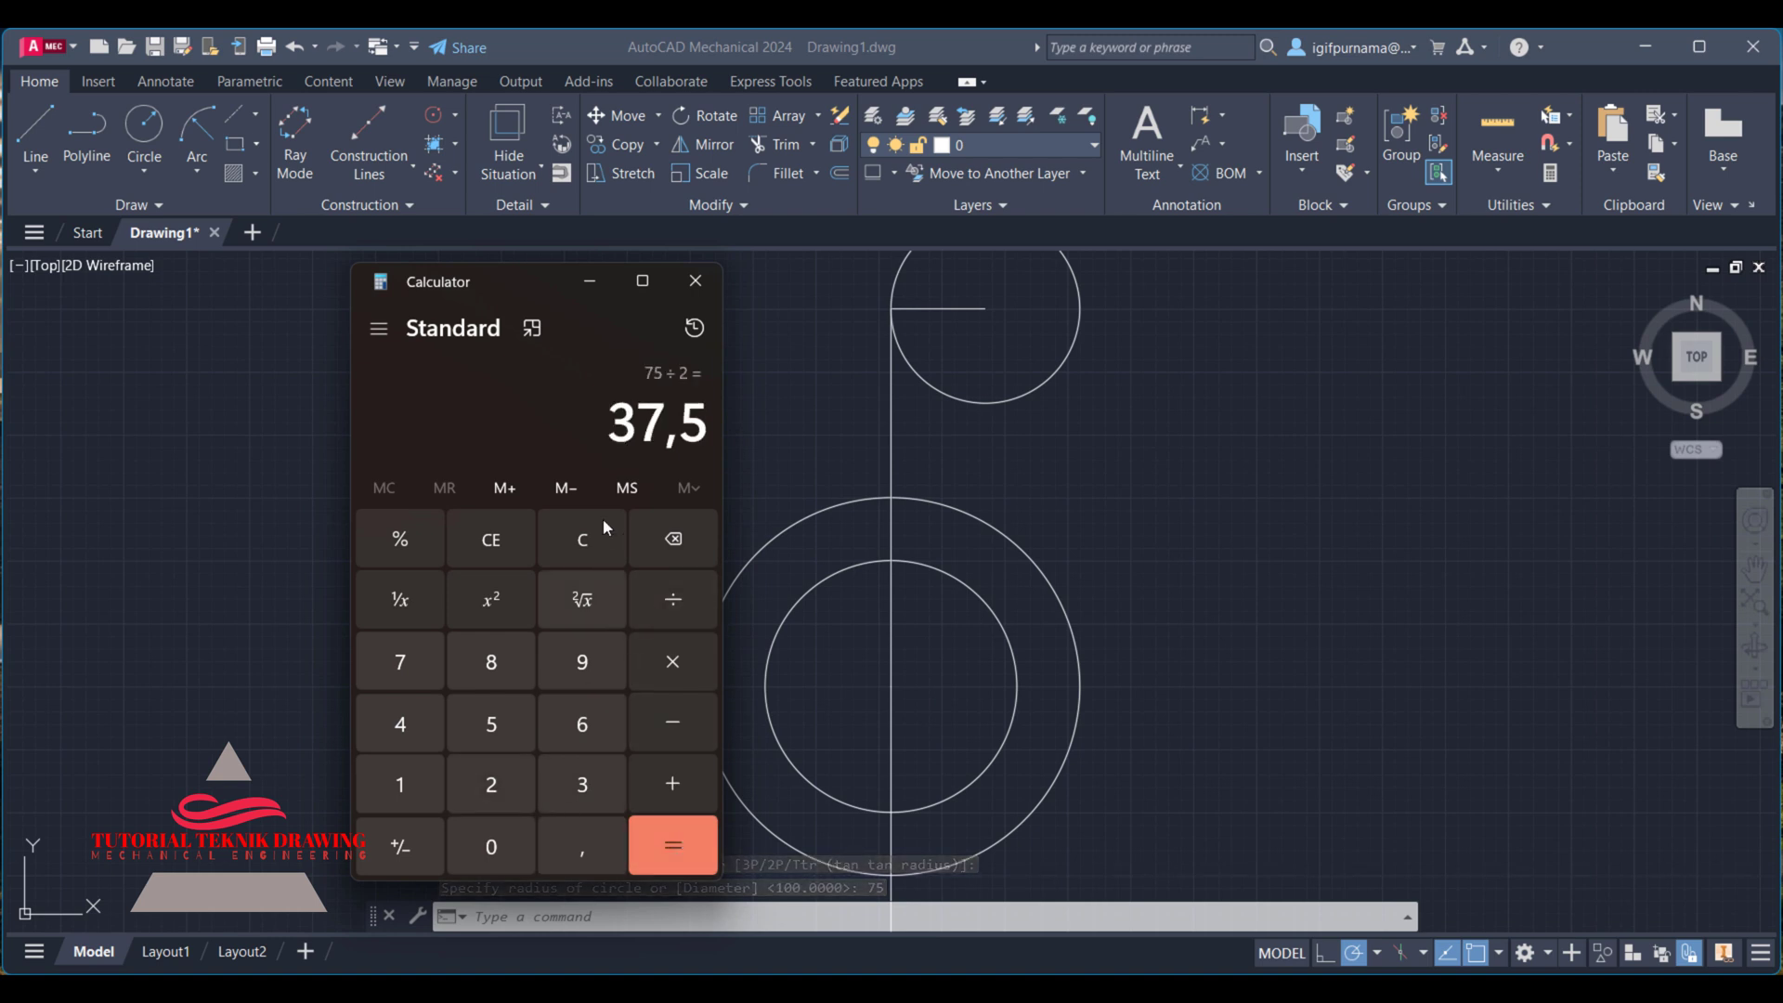
click(589, 279)
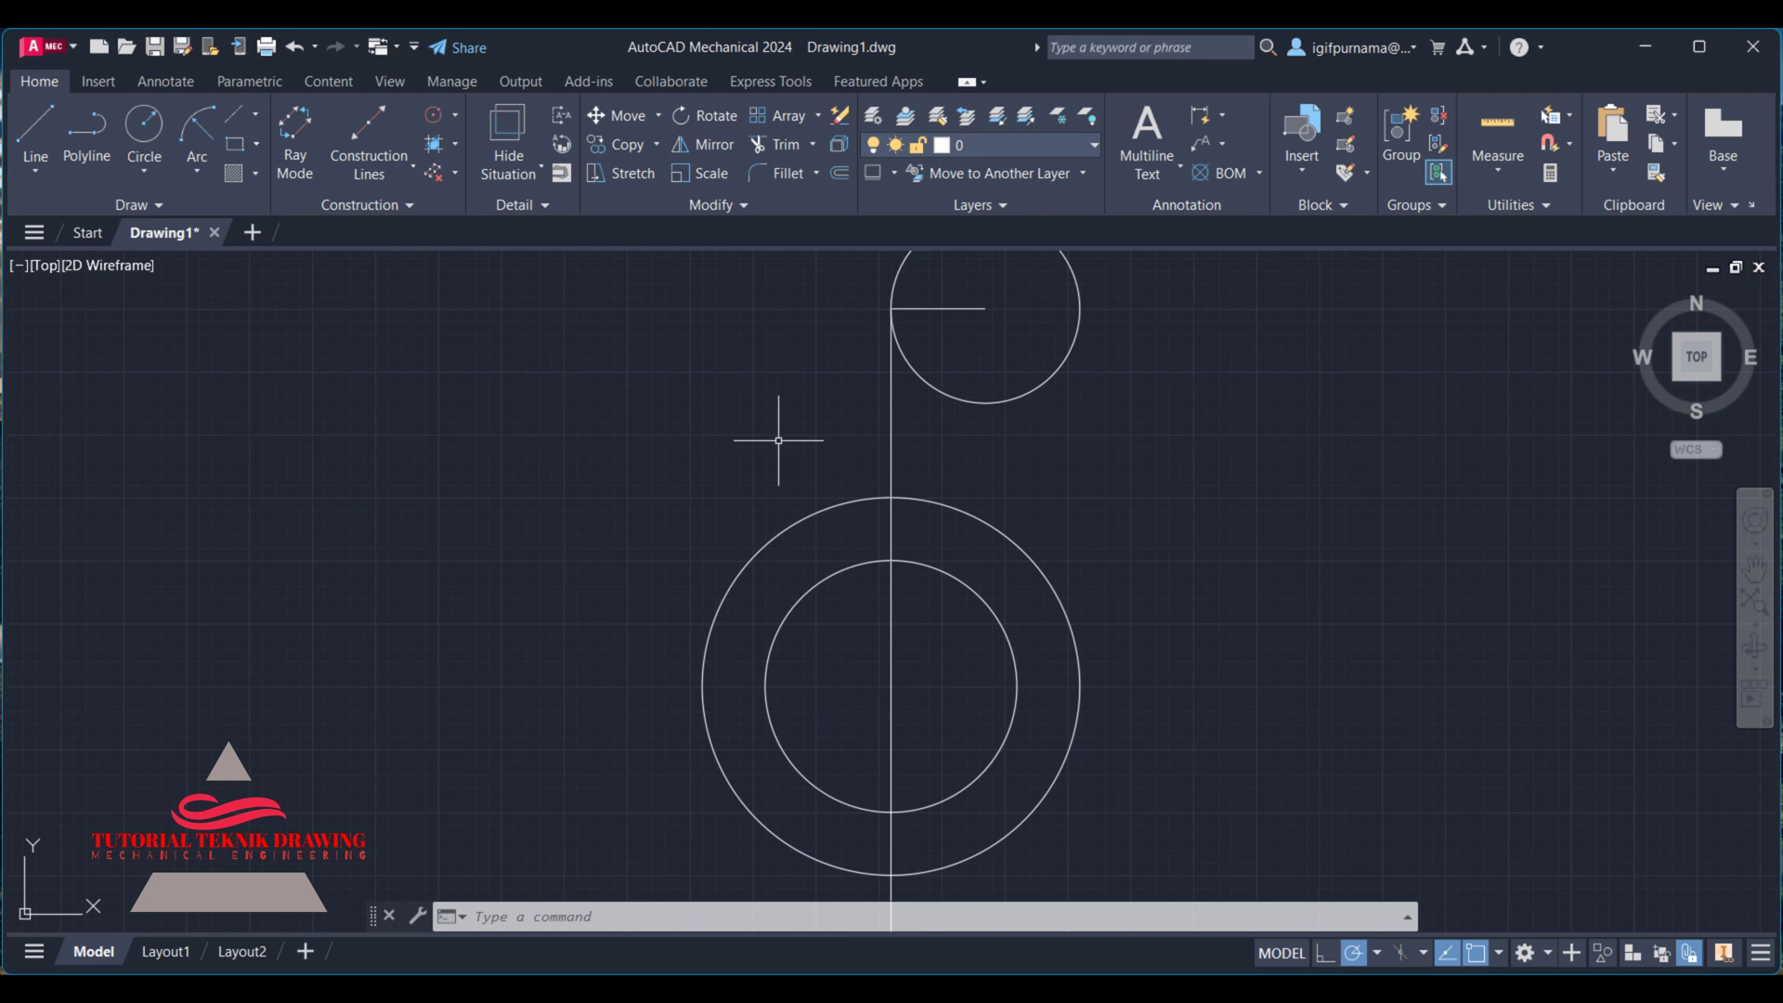
- Draw a radius-37.5 circle concentric with the top radius-75 circle
text(c)
key(Return)
click(985, 308)
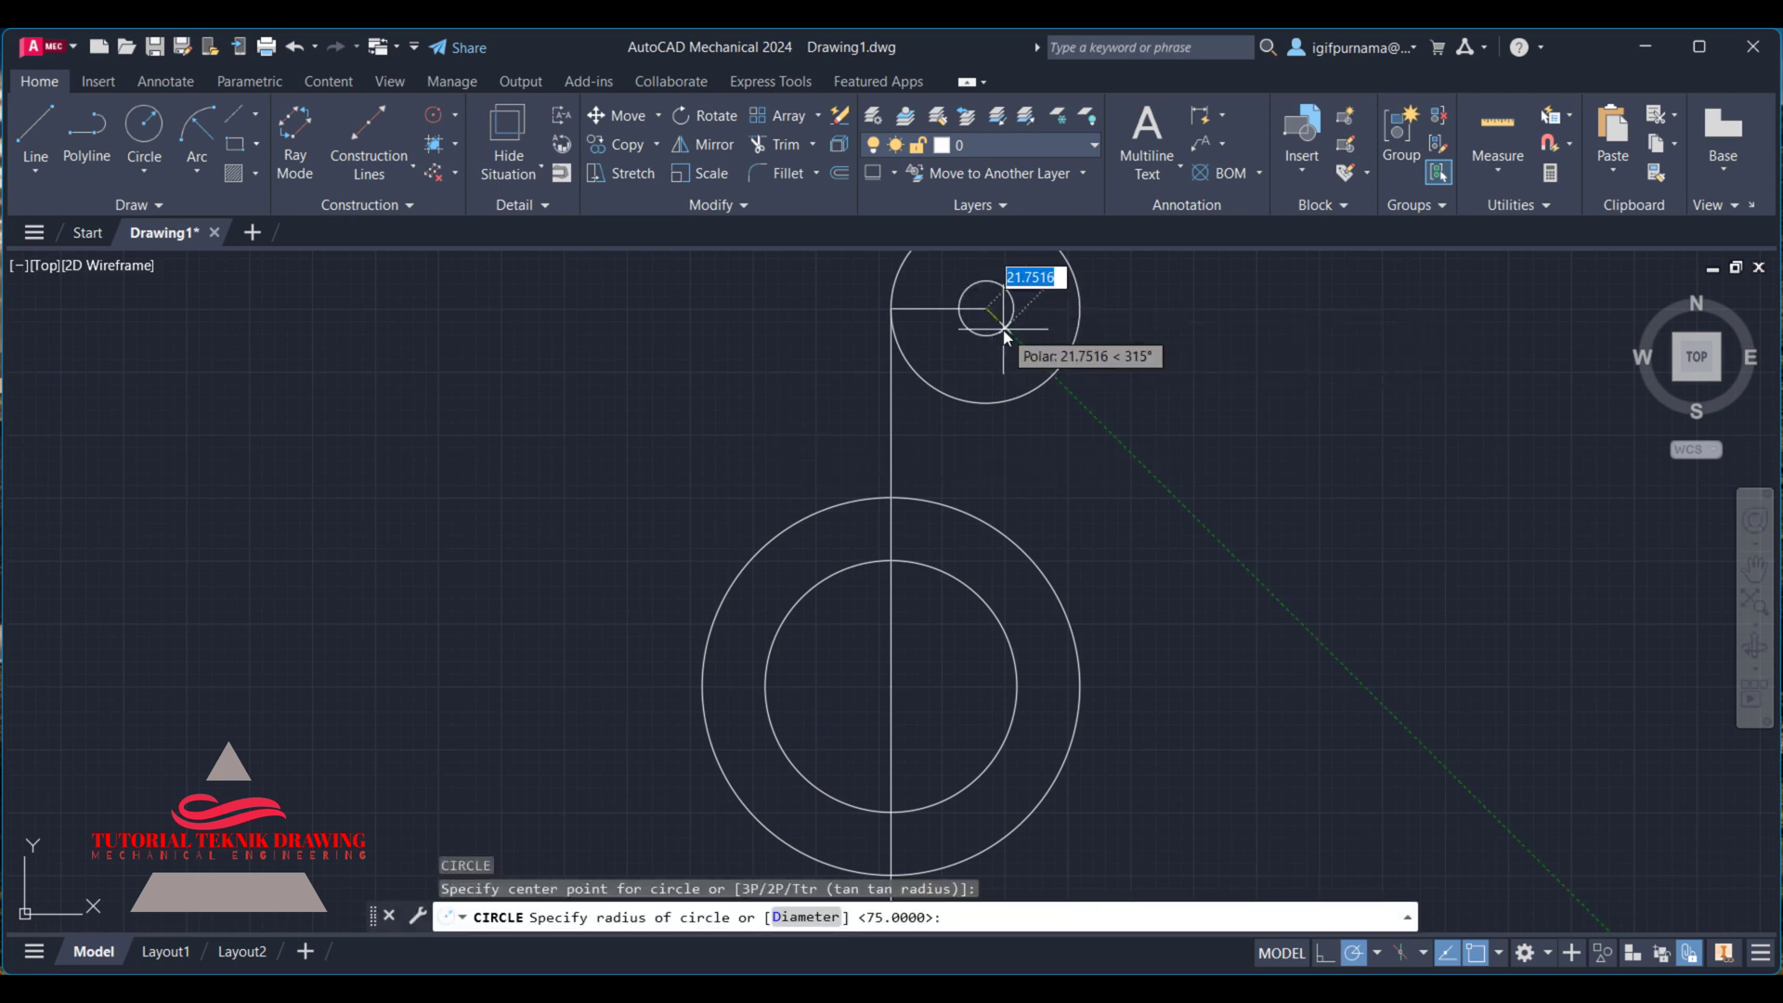
text(37.5)
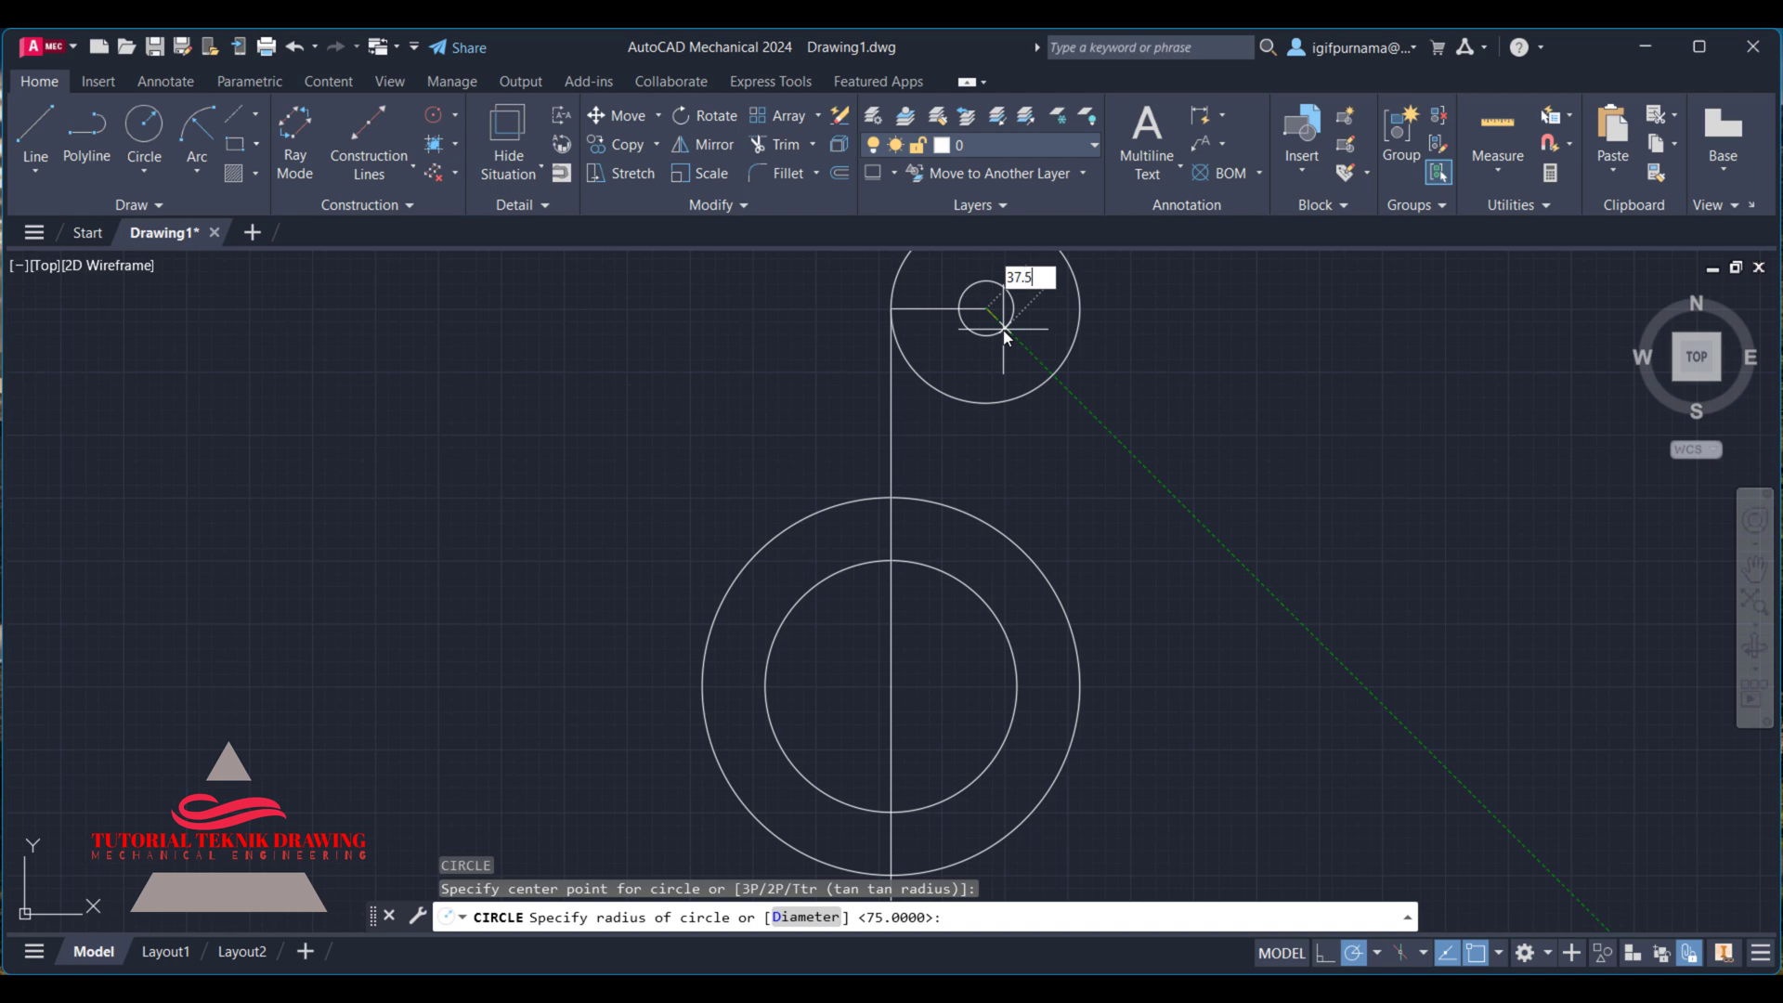
key(Return)
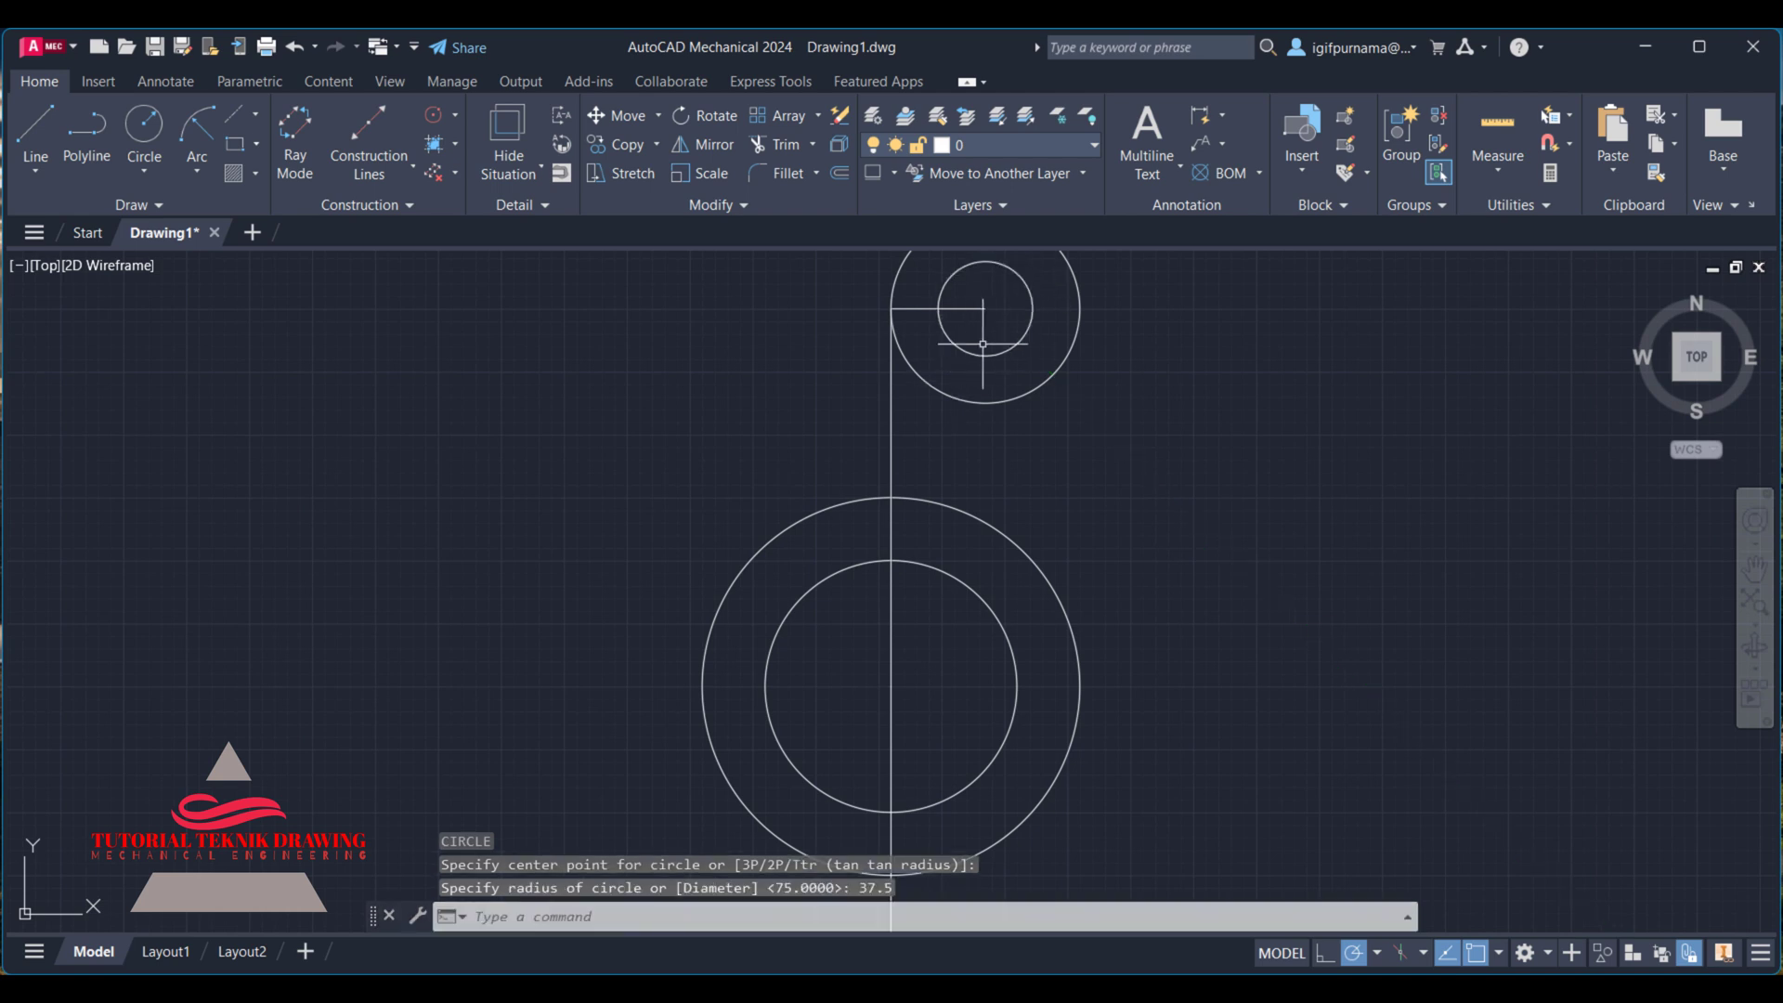
- Try copying near the small top circles, then cancel the copy with nothing selected
click(1693, 361)
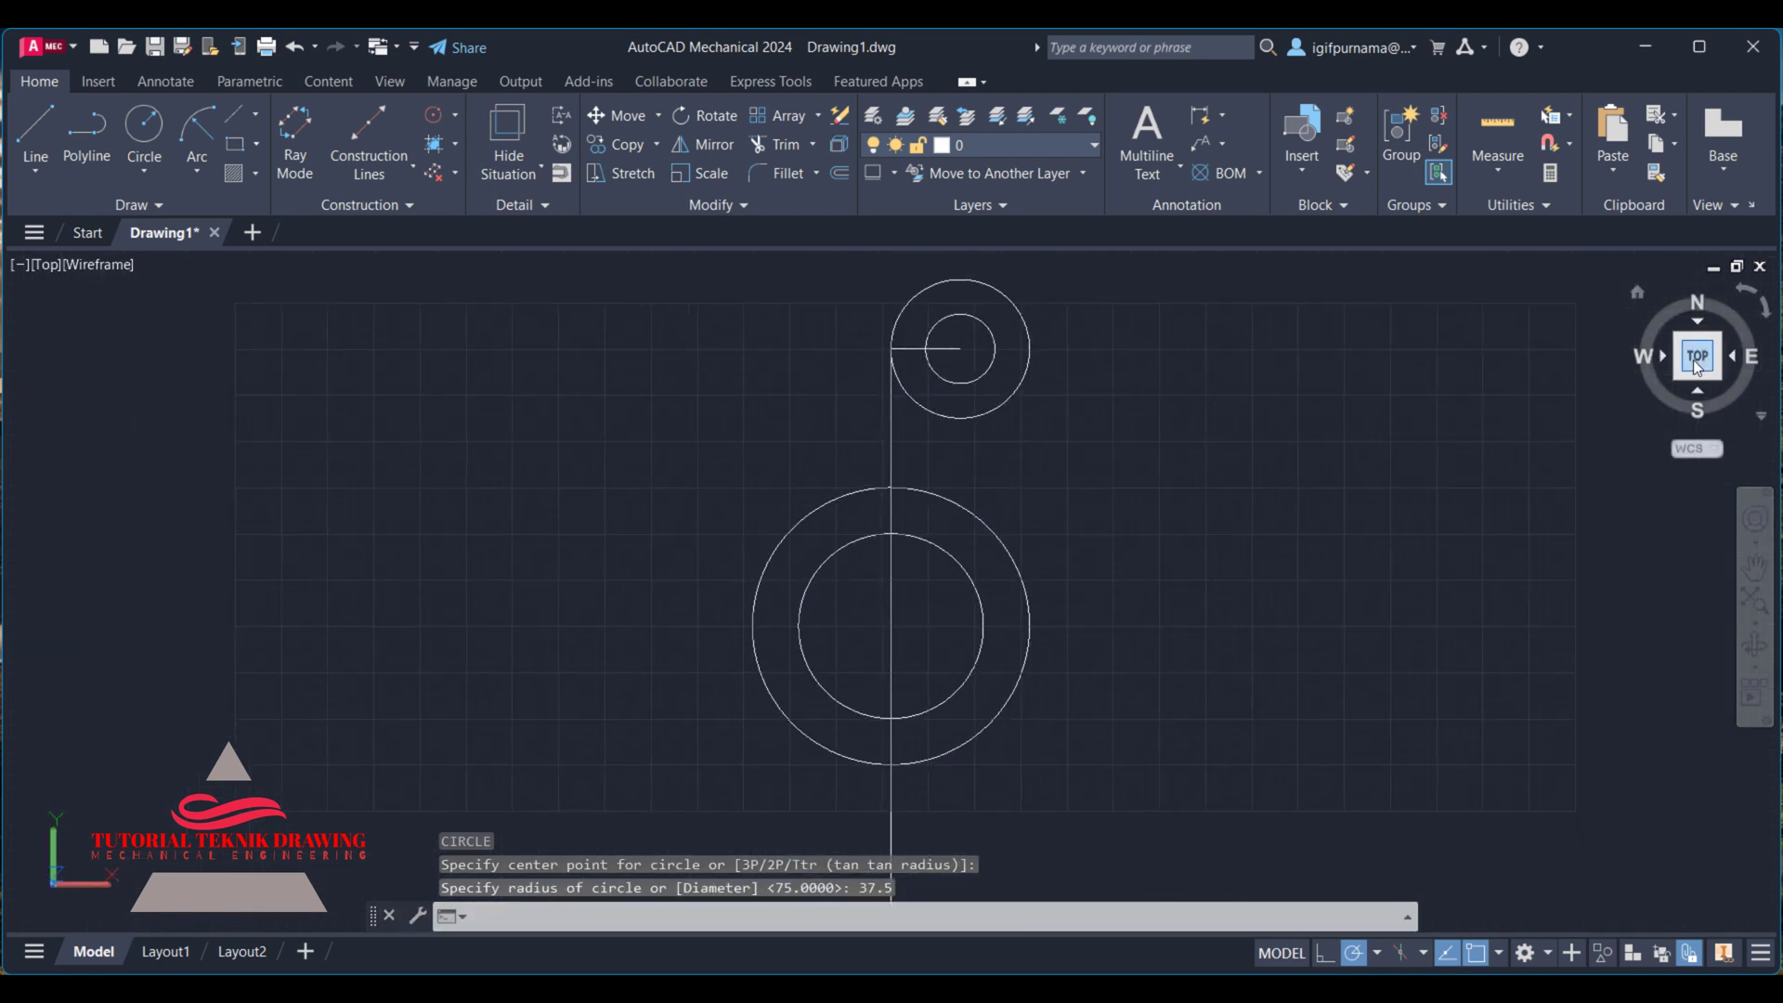
click(1753, 571)
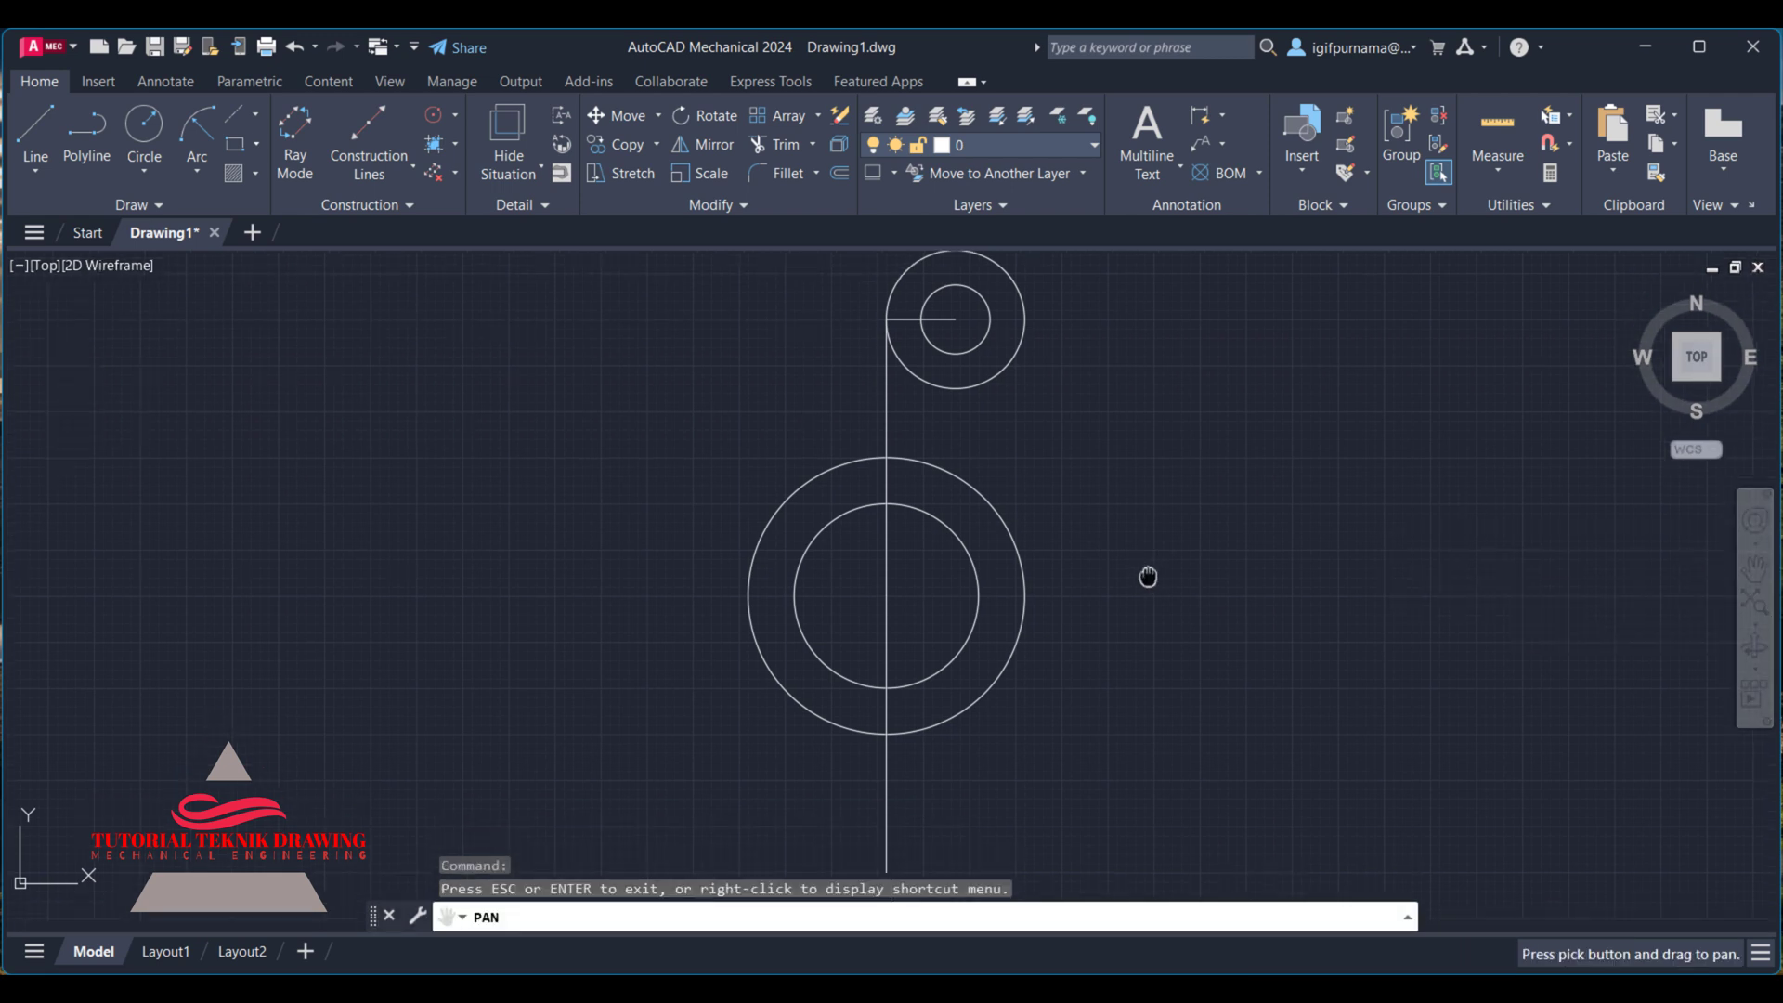
drag(1146, 577, 1141, 519)
right_click(1083, 409)
click(1117, 425)
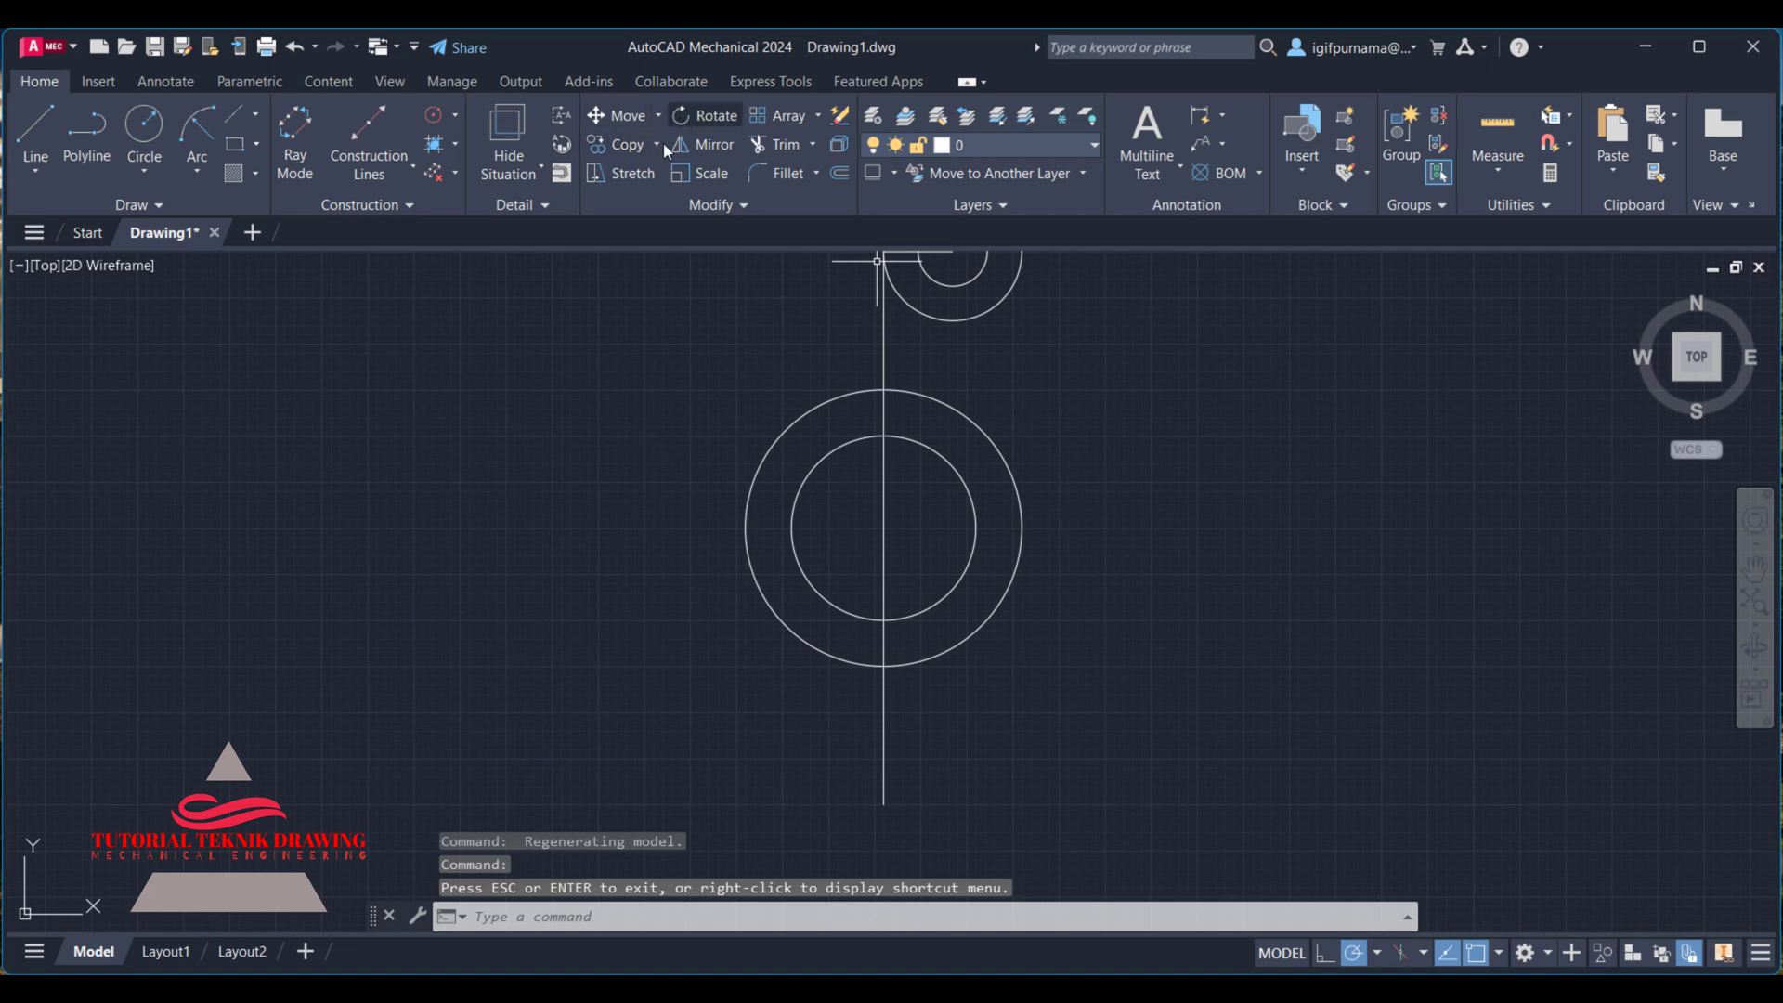
click(624, 144)
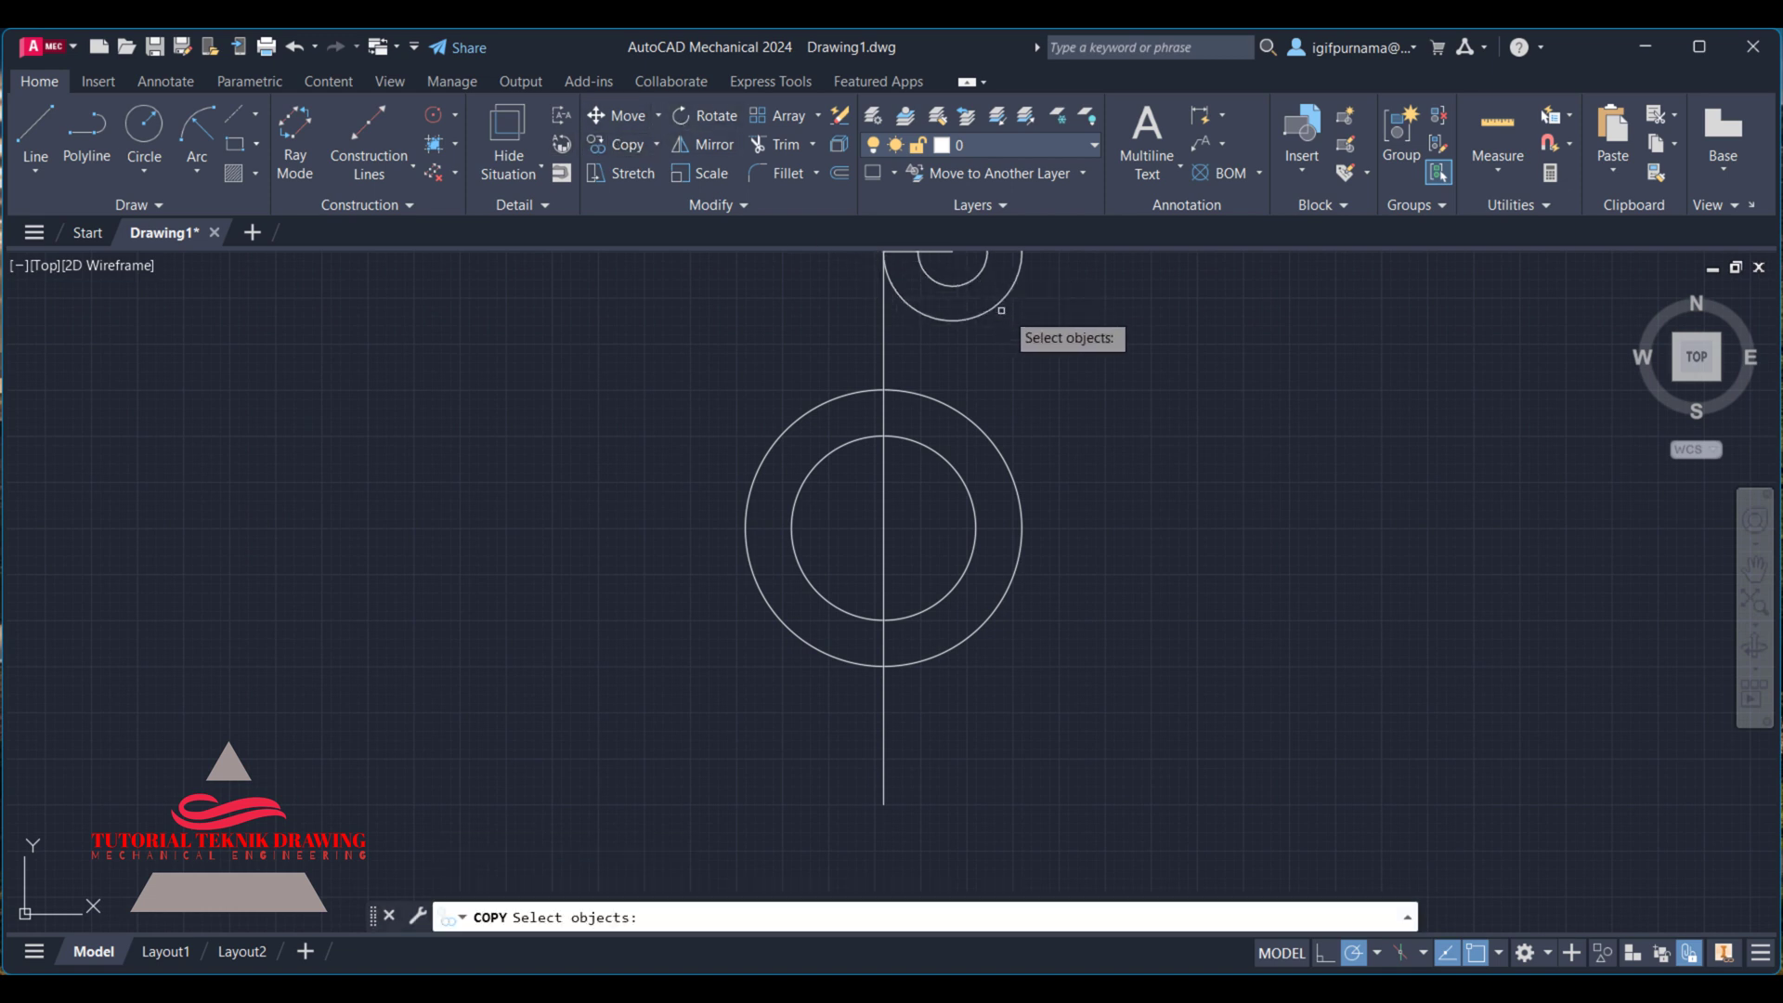
click(939, 267)
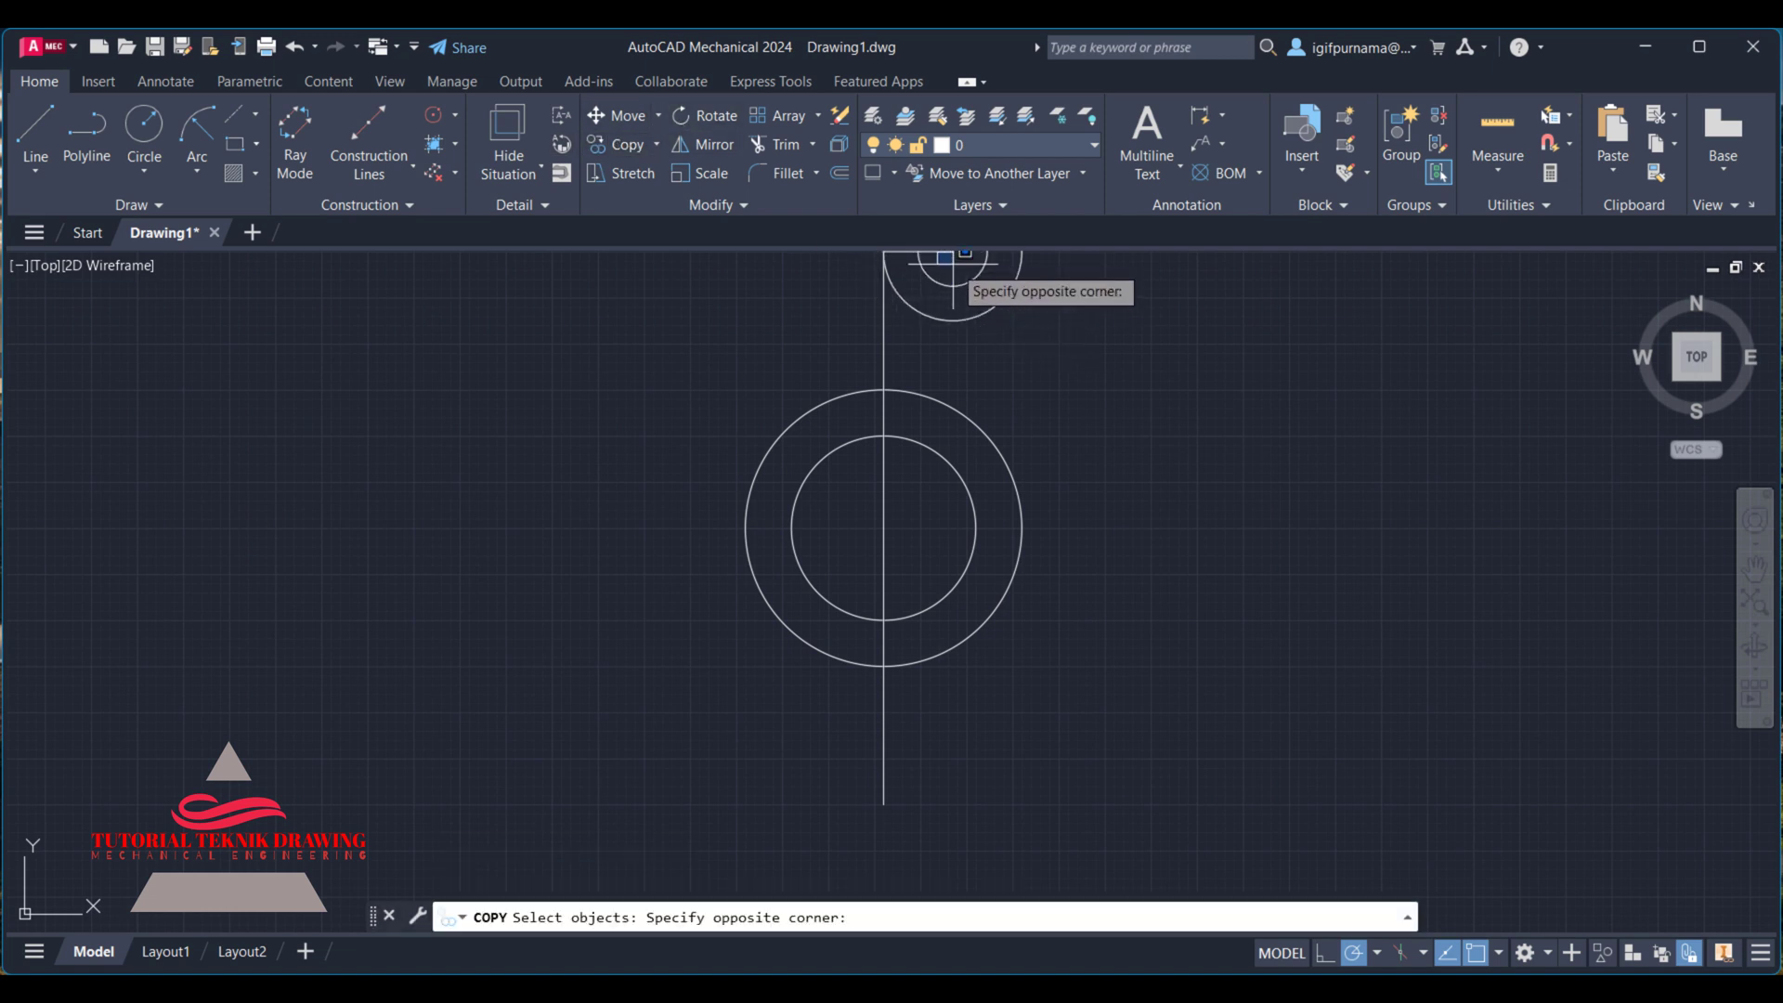
click(954, 266)
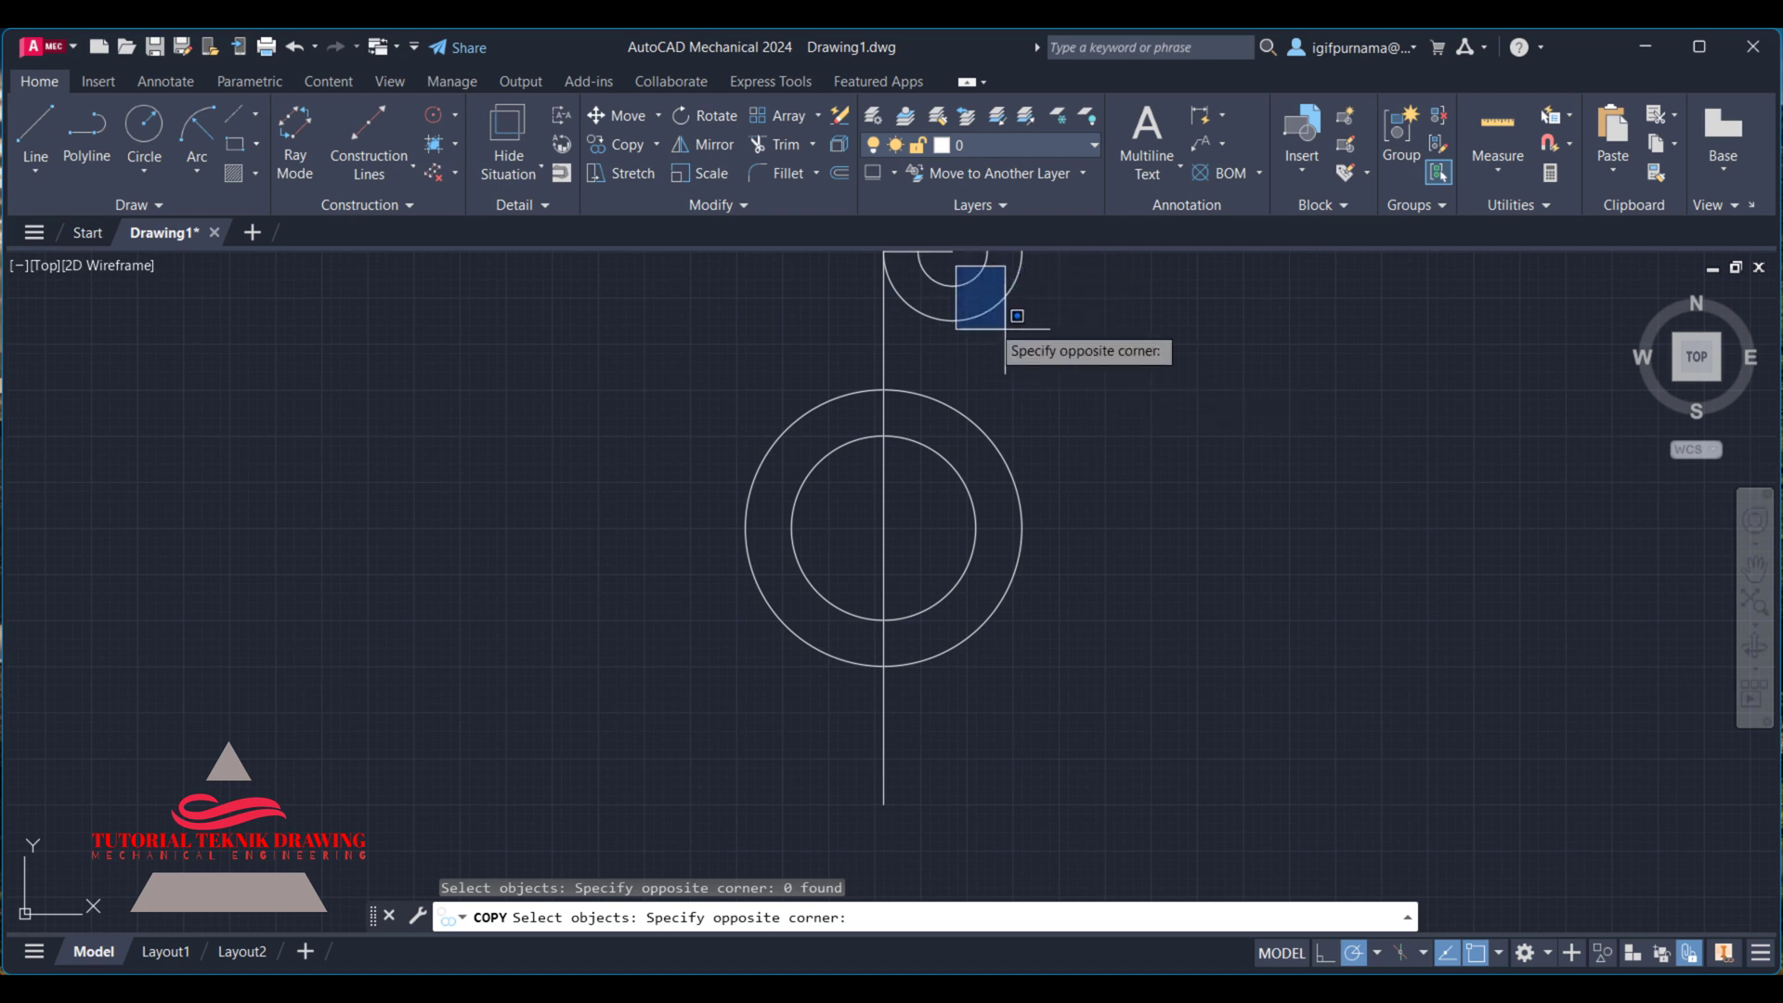
click(946, 276)
click(1696, 357)
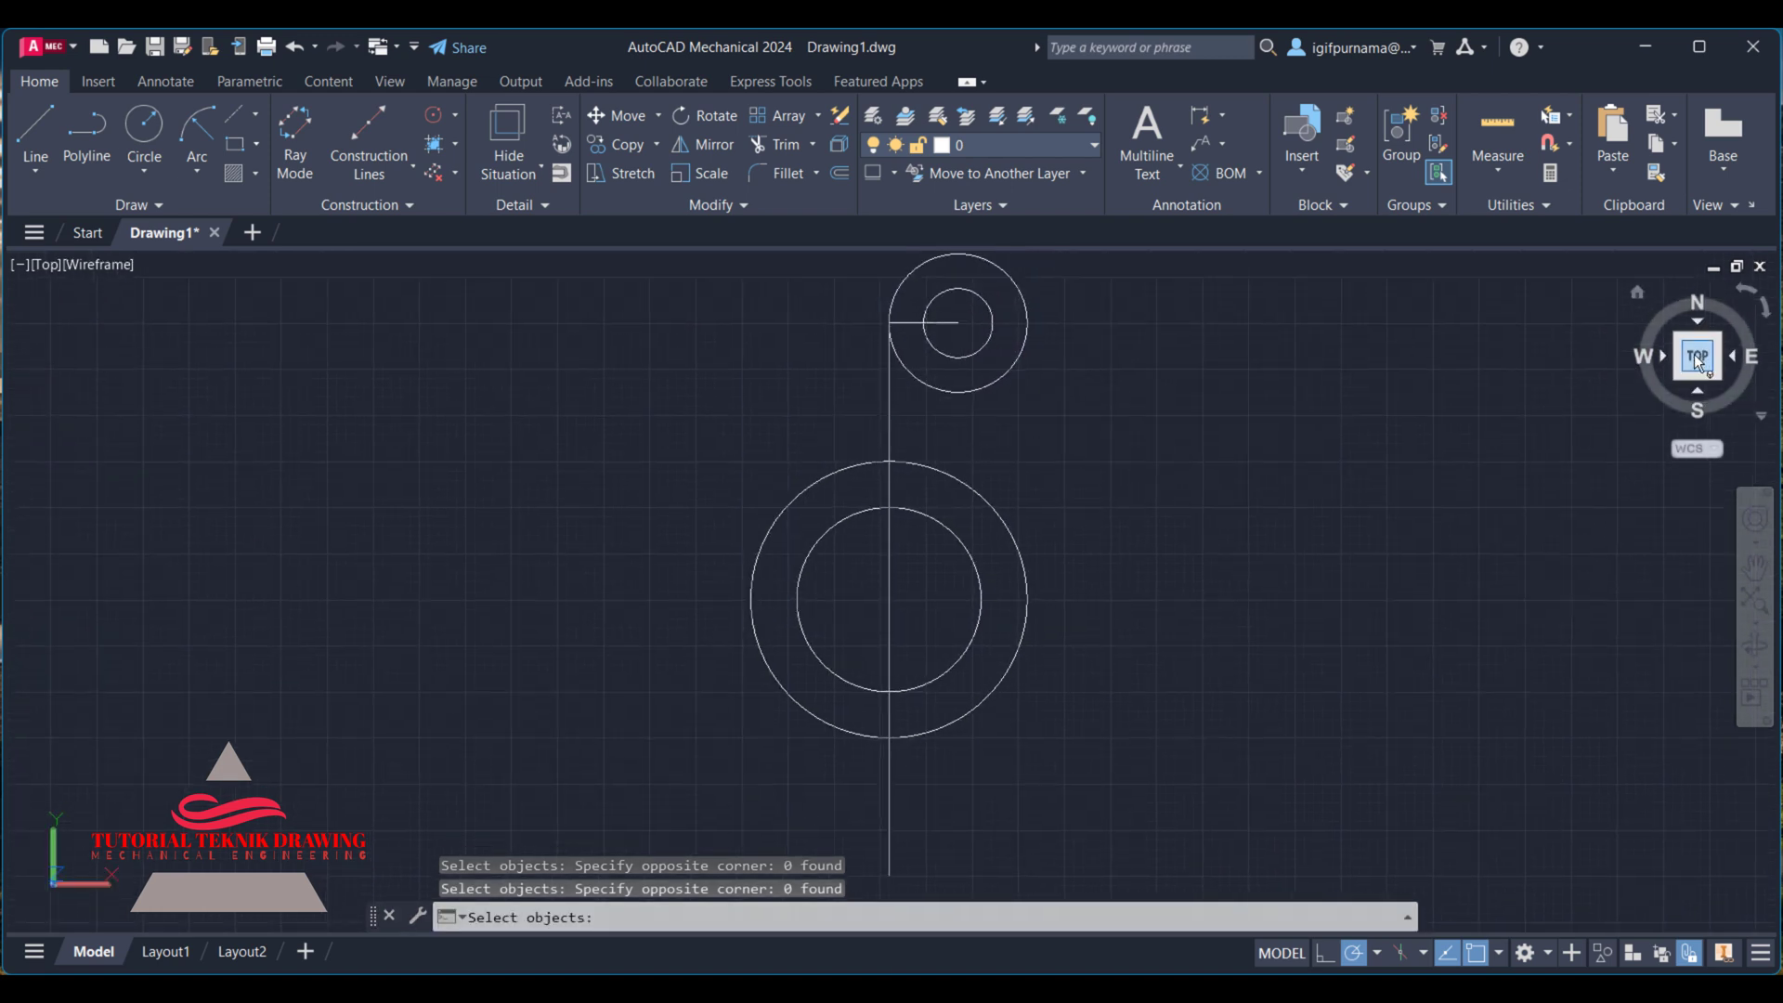
key(Return)
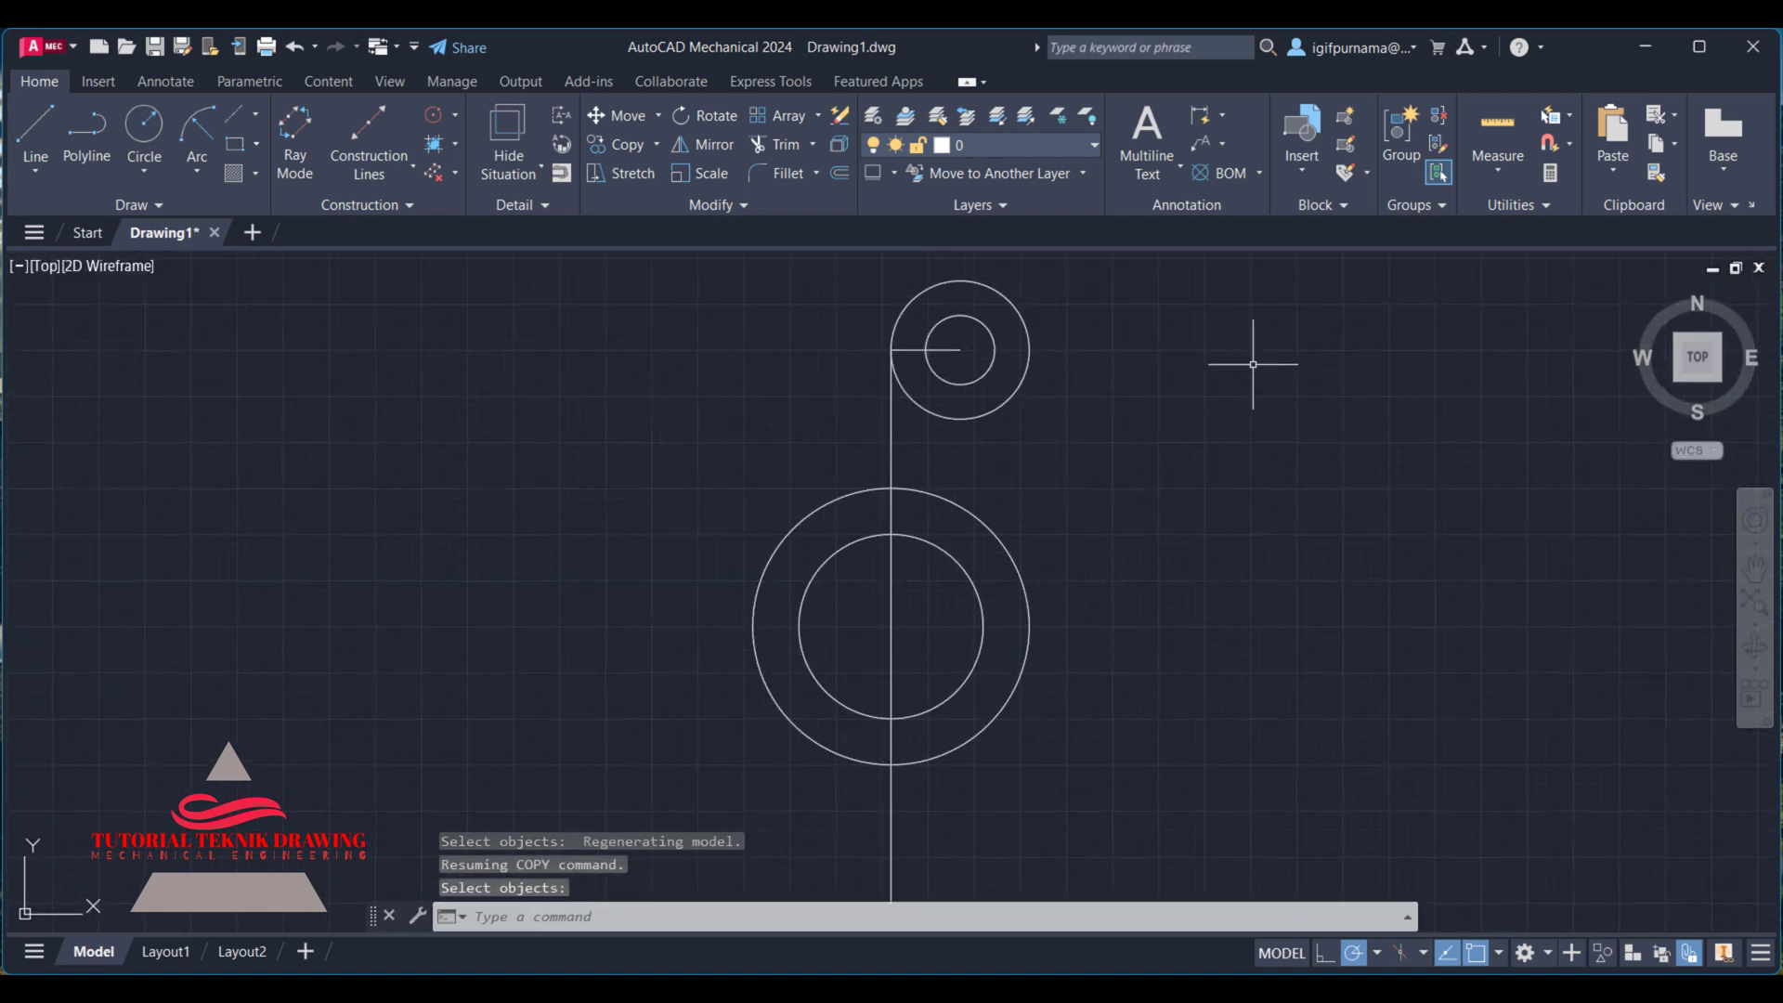
- Draw a 75-unit horizontal line leftward from the lower vertical line's bottom end
click(1756, 567)
drag(1144, 554, 1115, 433)
right_click(1135, 390)
click(1151, 397)
click(36, 130)
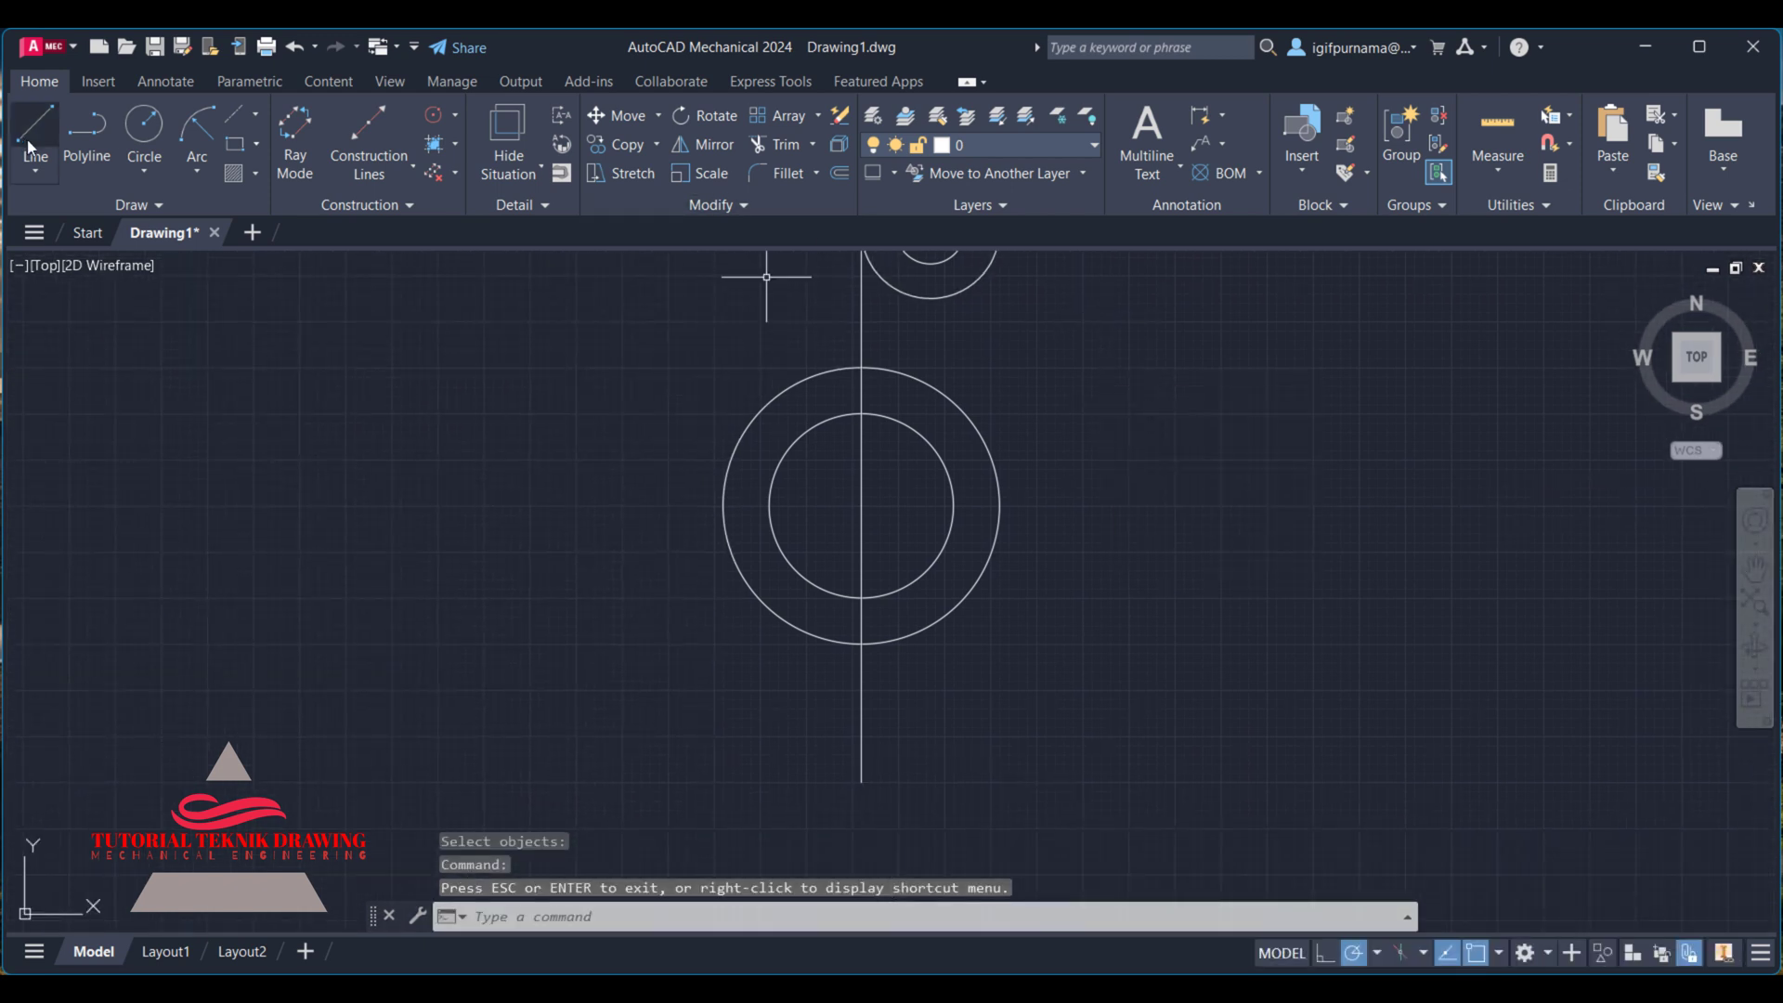
click(861, 781)
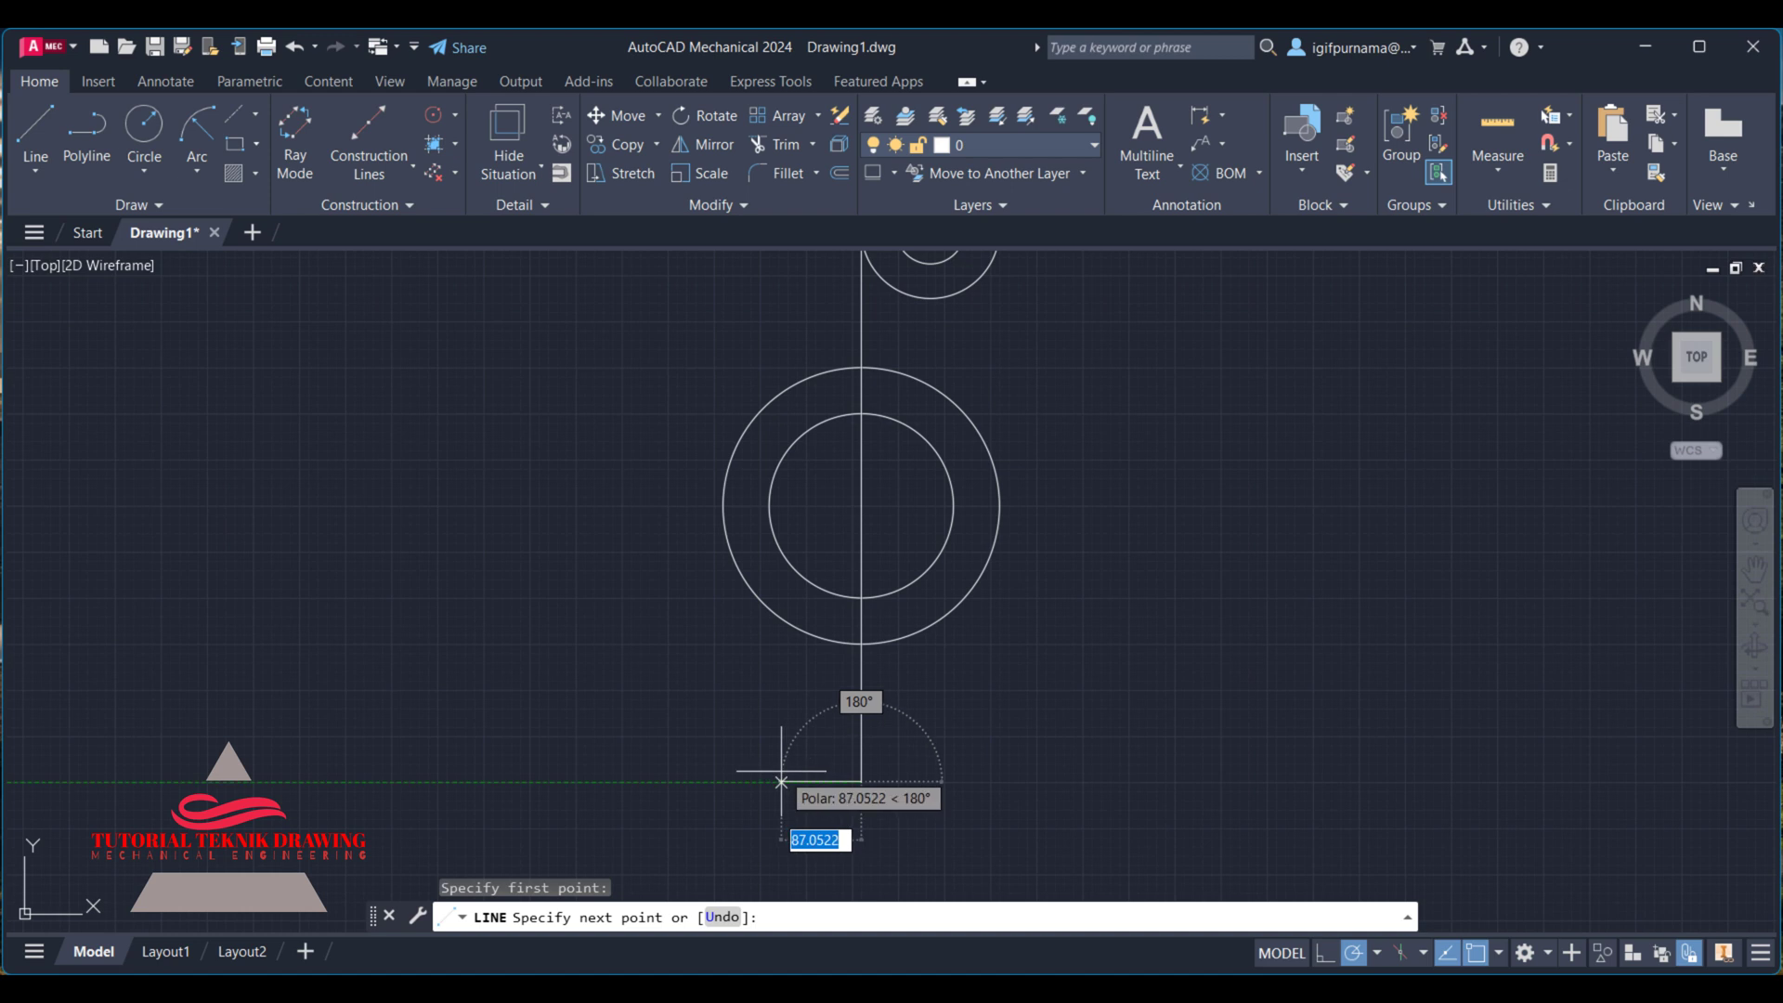
text(75)
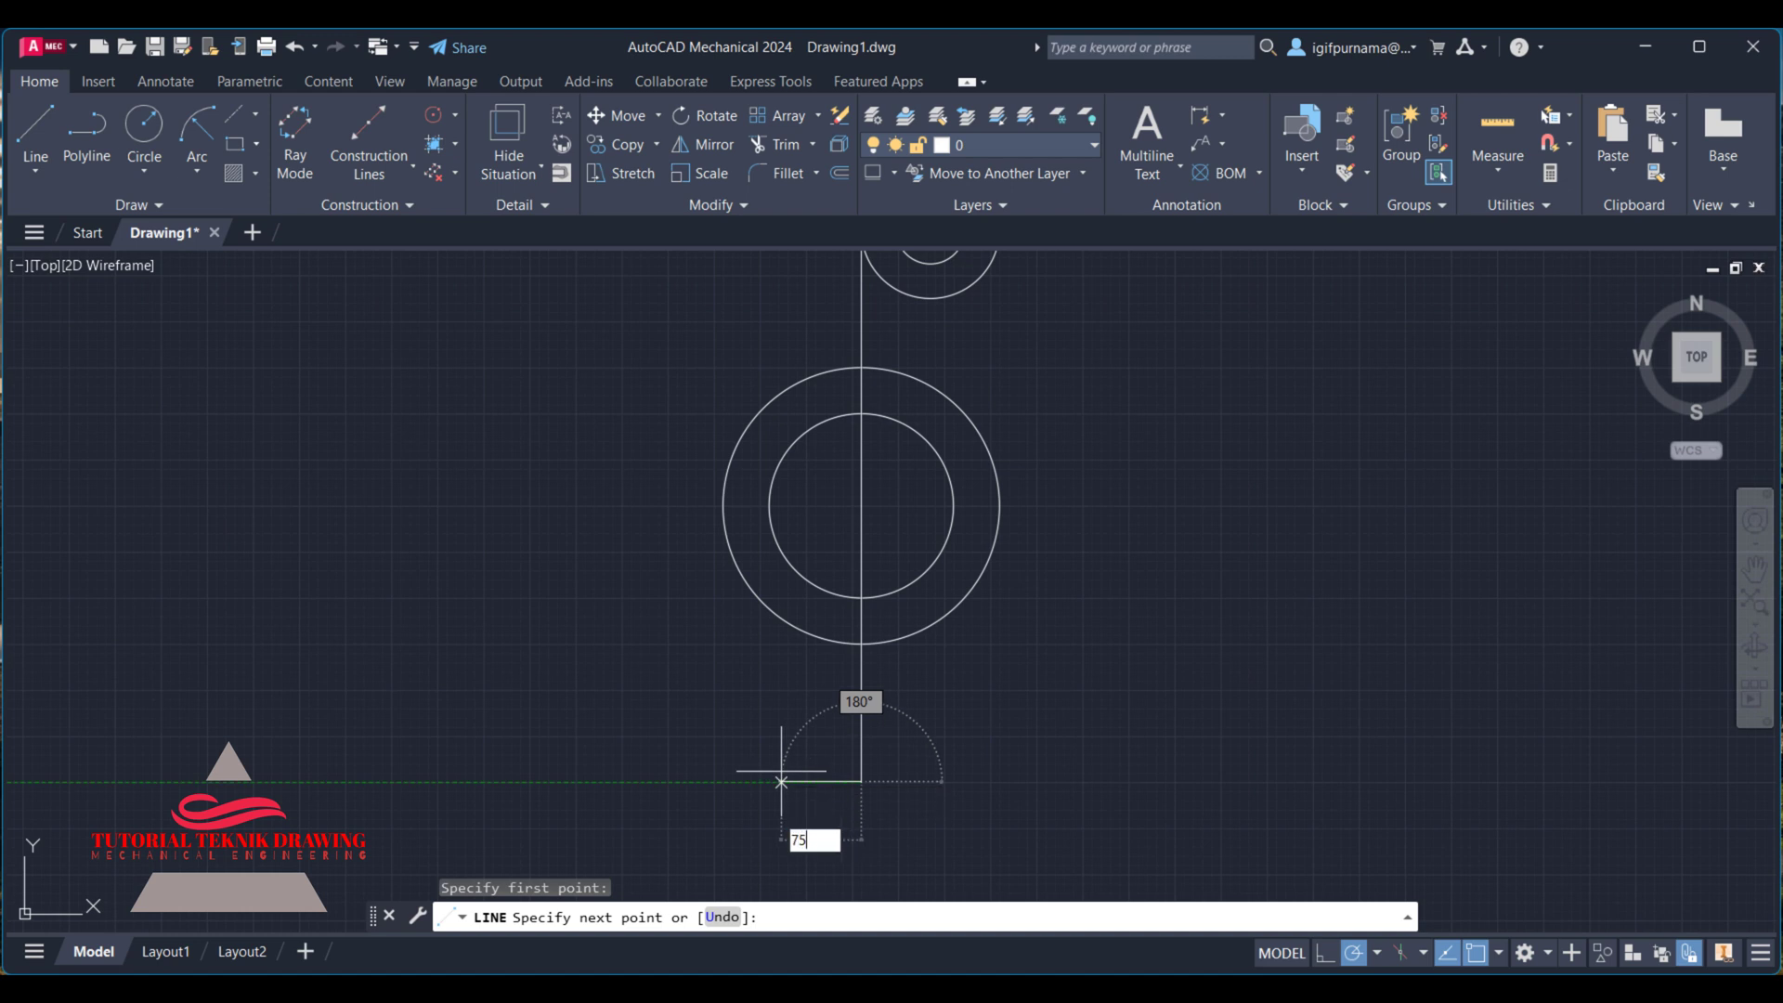
key(Return)
key(Return)
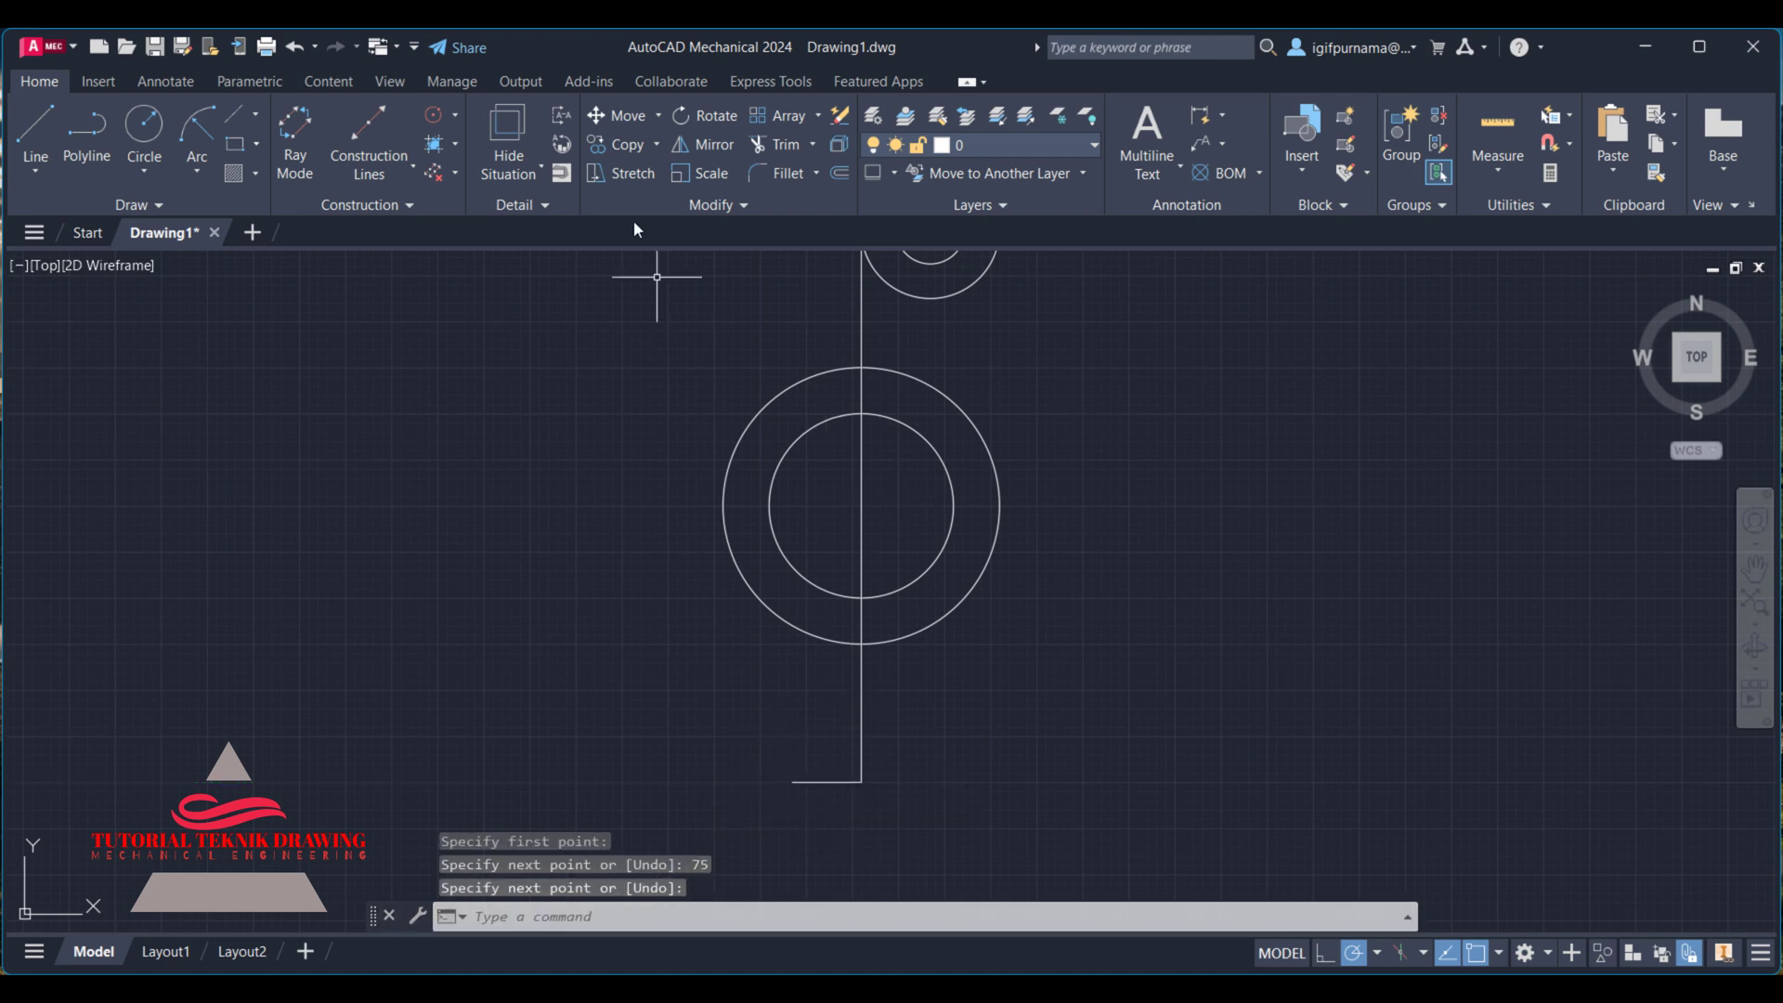
- Copy the radius-75 and radius-37.5 circle pair to the vertical line's lower end
click(602, 152)
click(1015, 311)
click(887, 256)
key(Return)
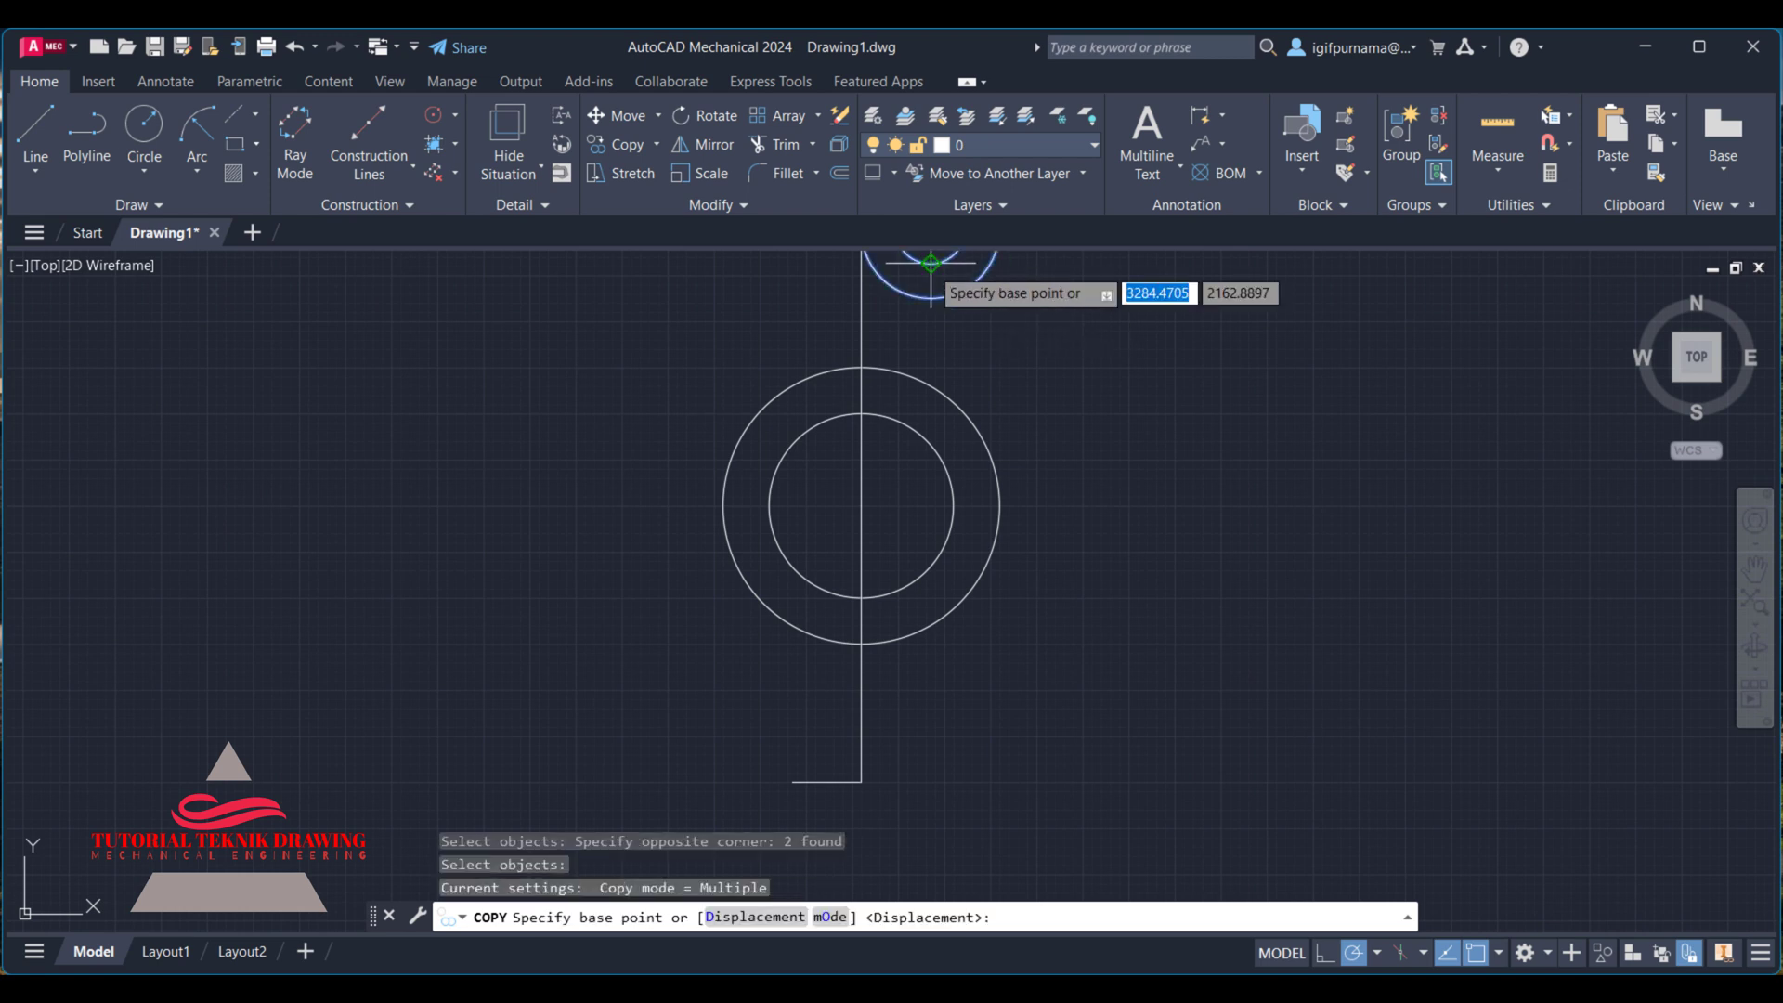
middle_drag(1179, 332, 1209, 451)
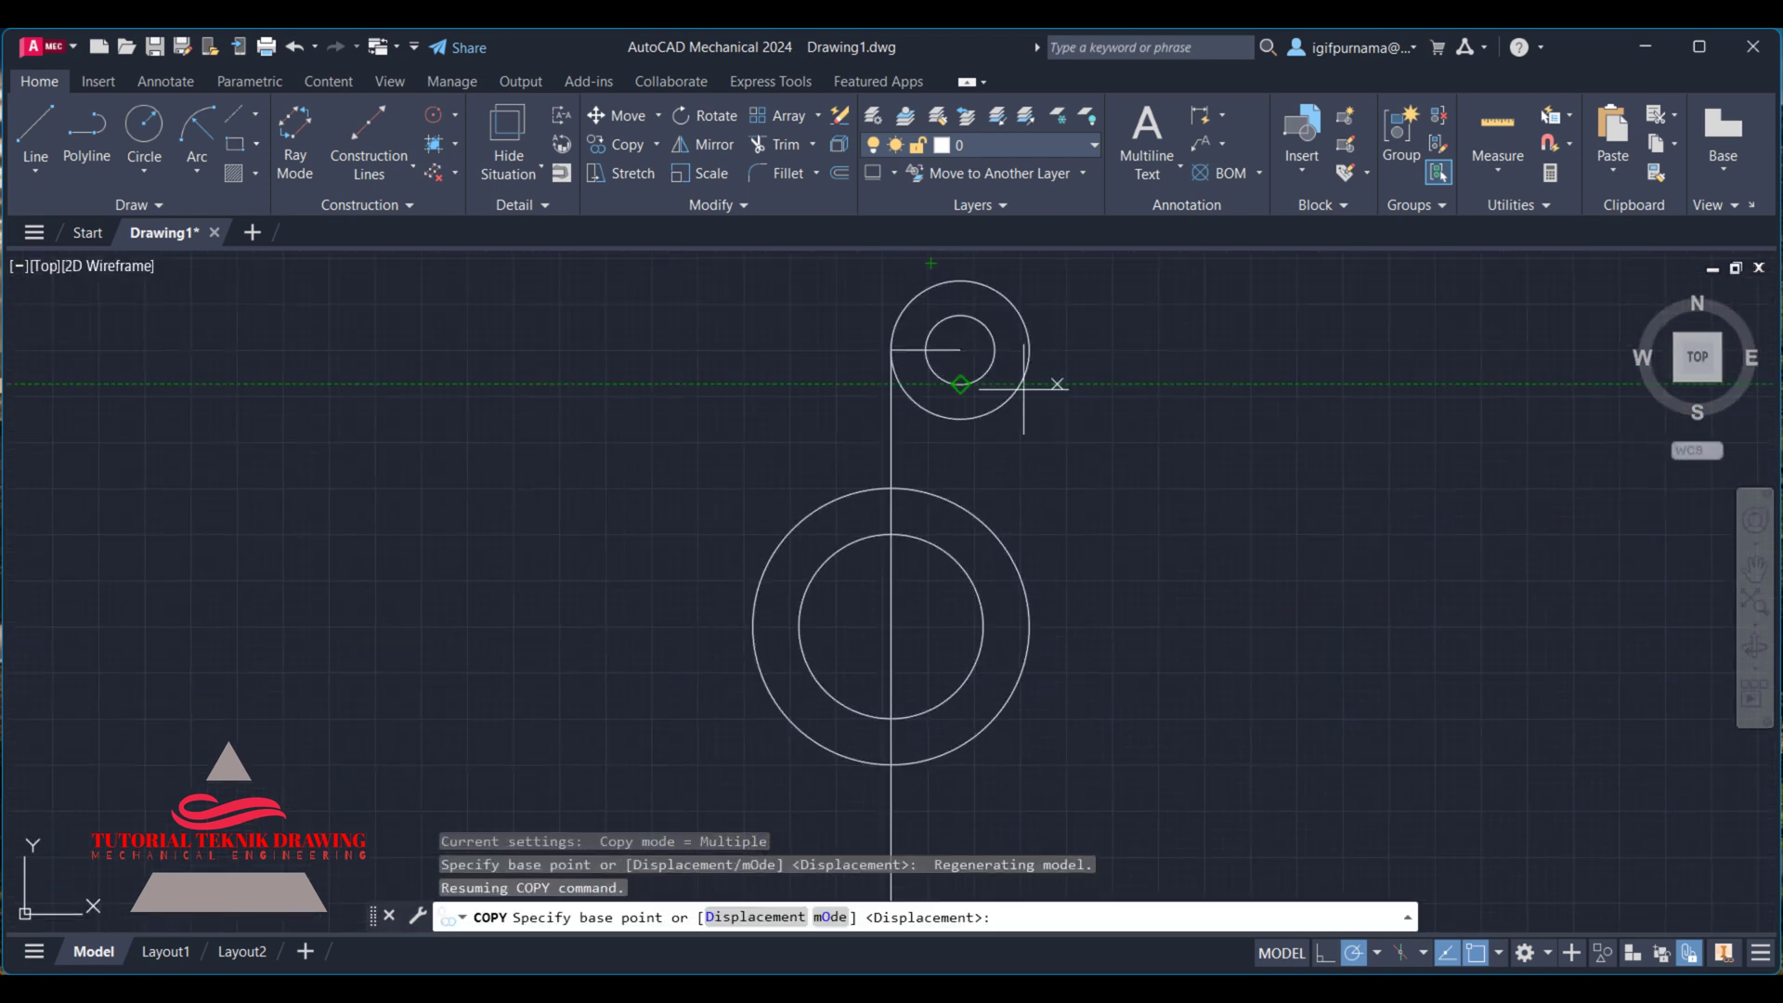
click(960, 350)
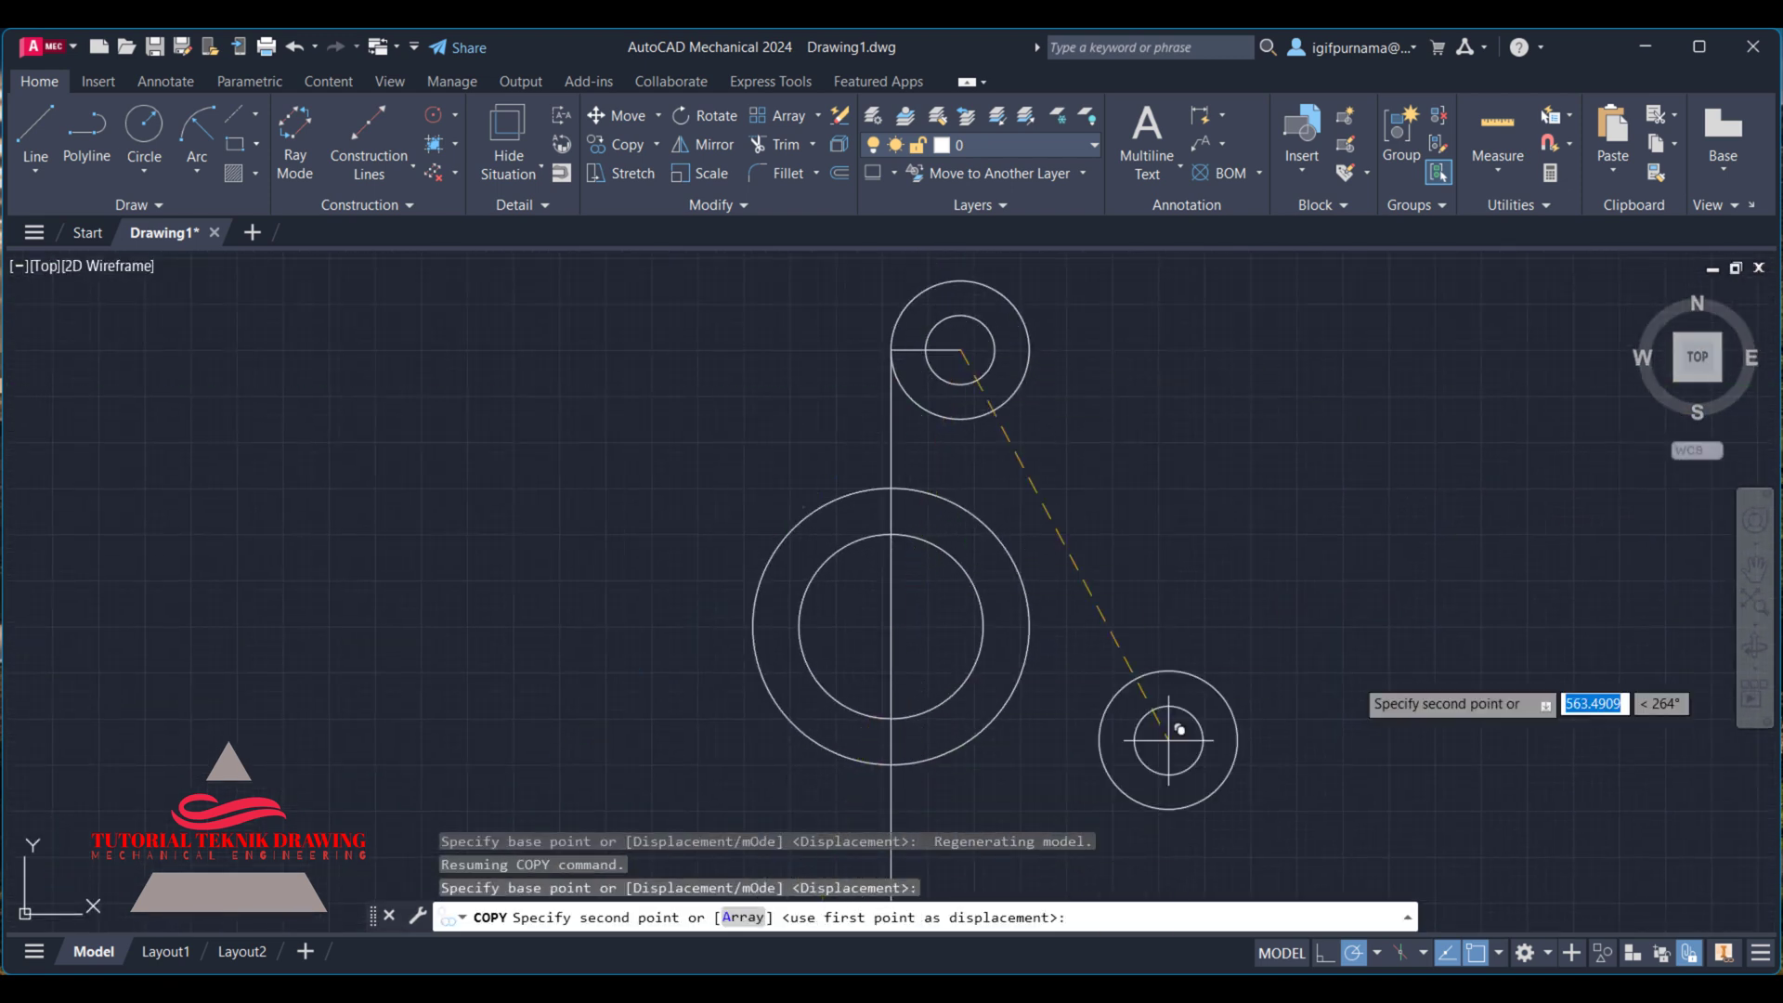
click(1752, 539)
click(1656, 440)
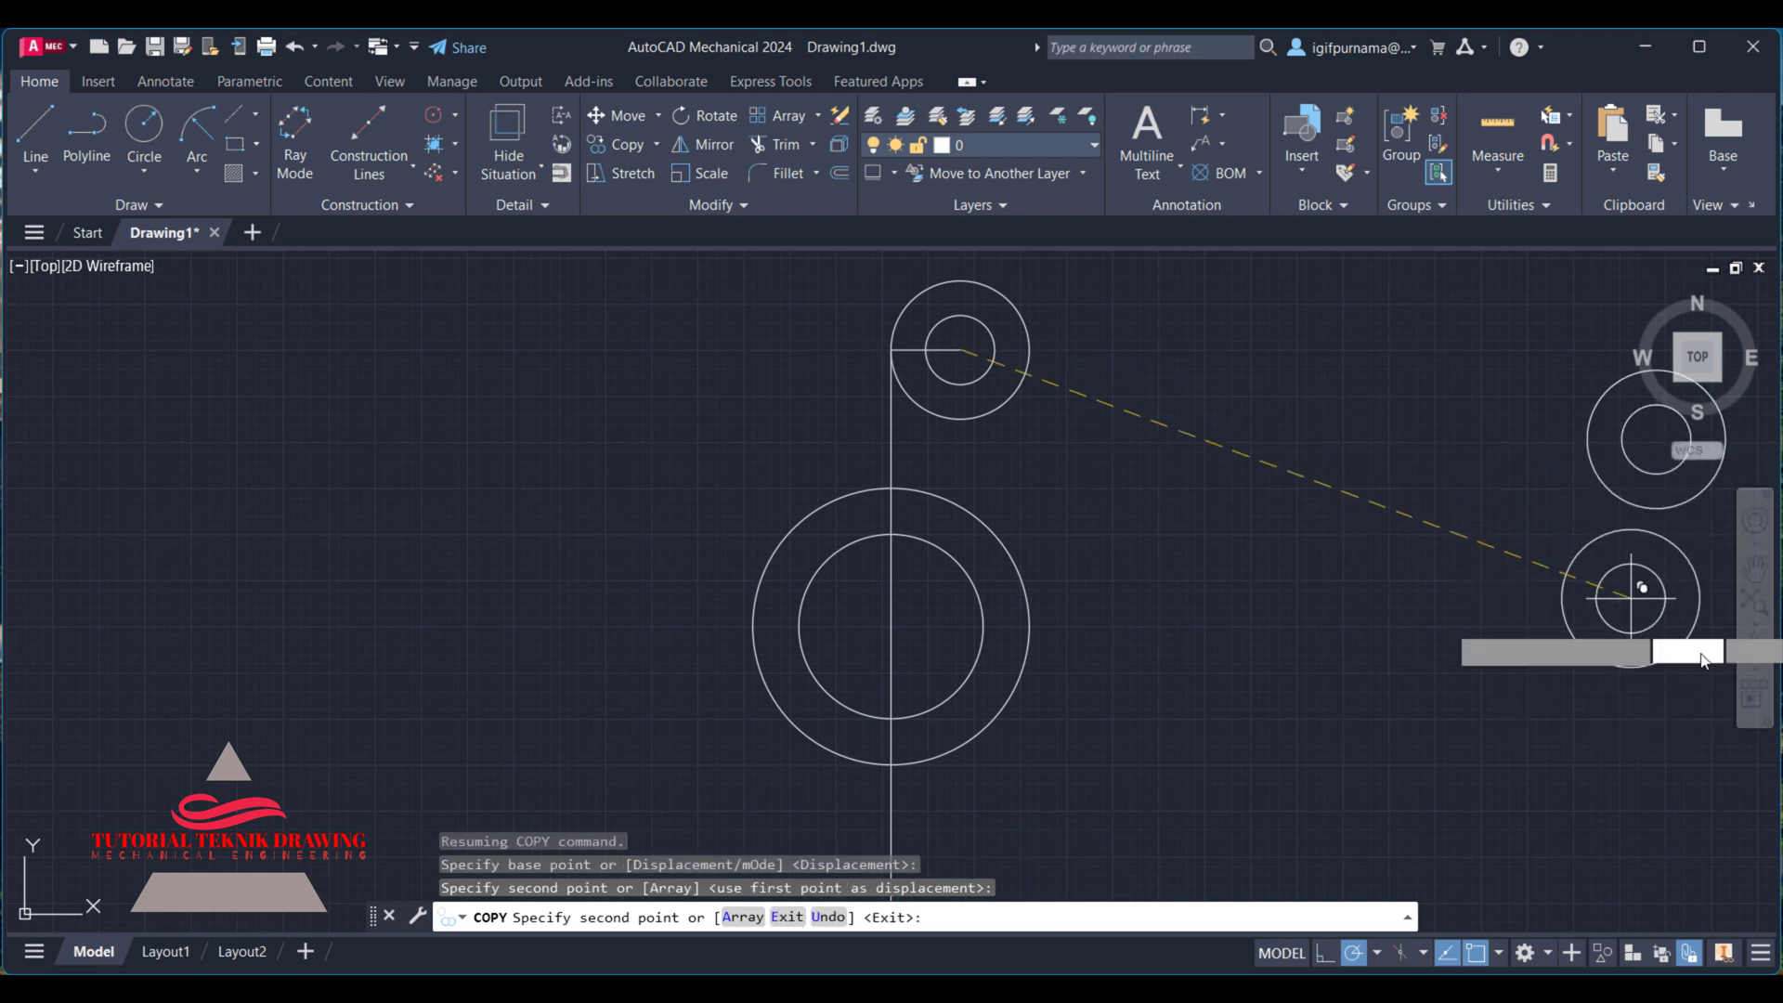
click(1752, 569)
drag(1154, 557, 848, 569)
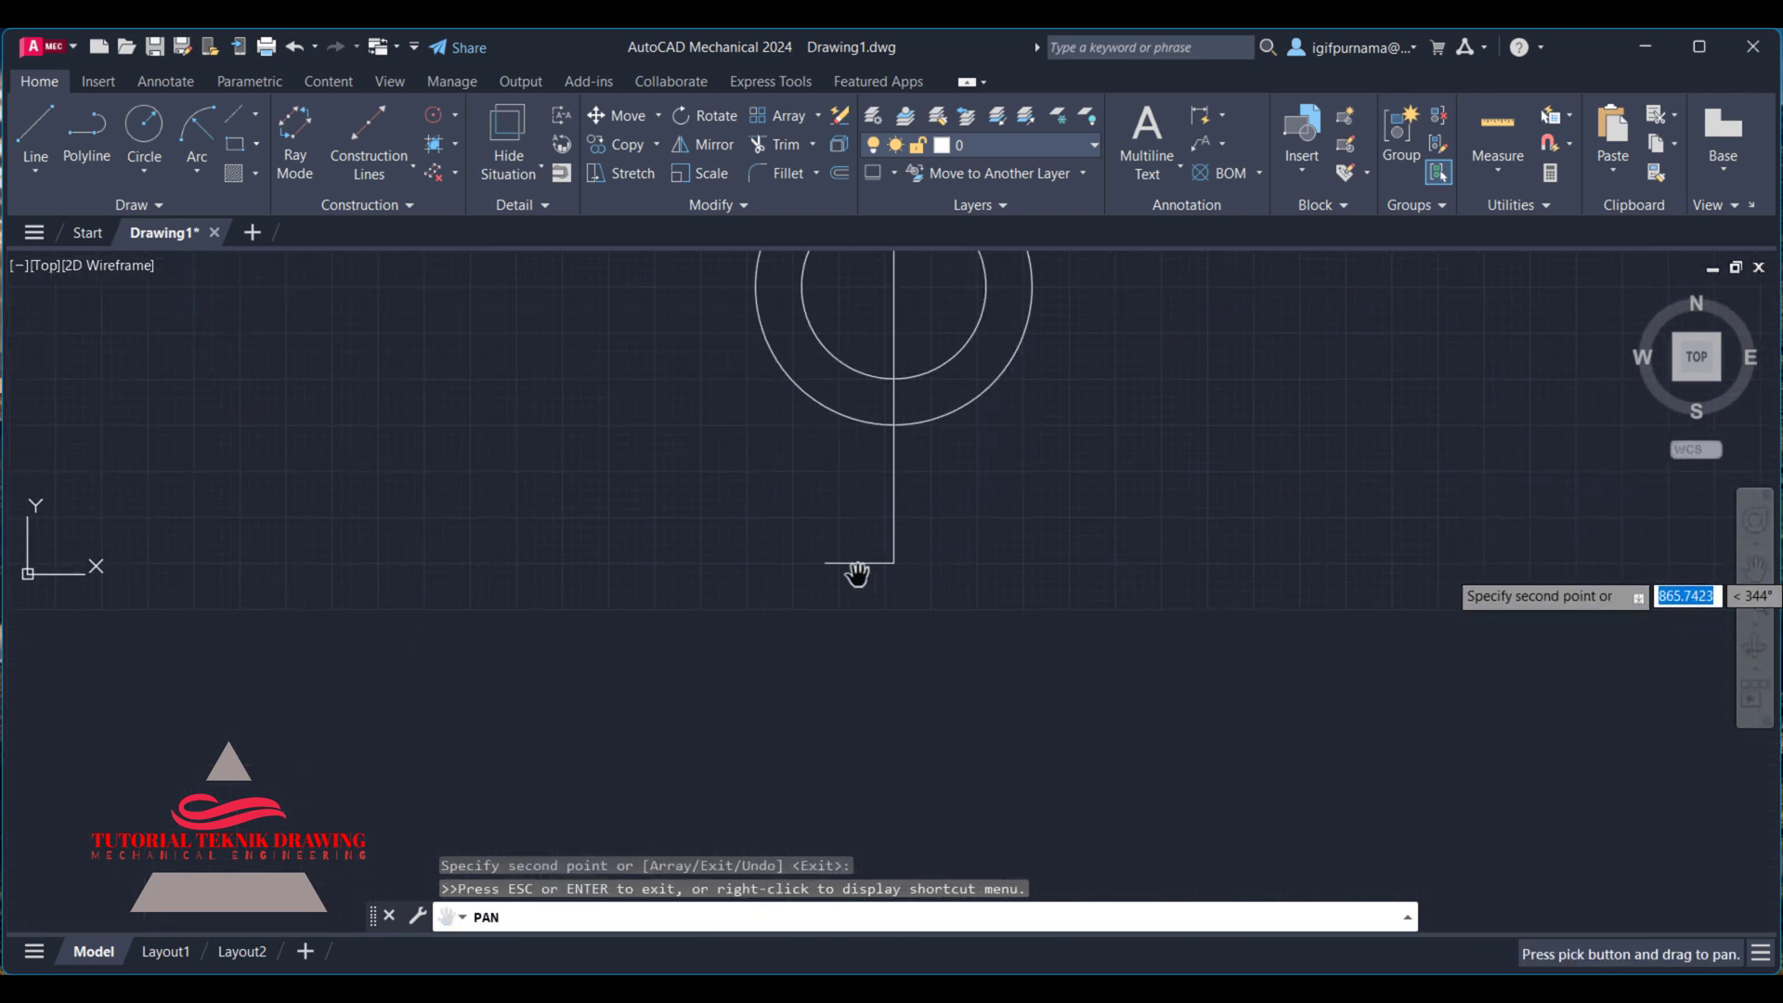
right_click(808, 569)
click(834, 581)
right_click(825, 561)
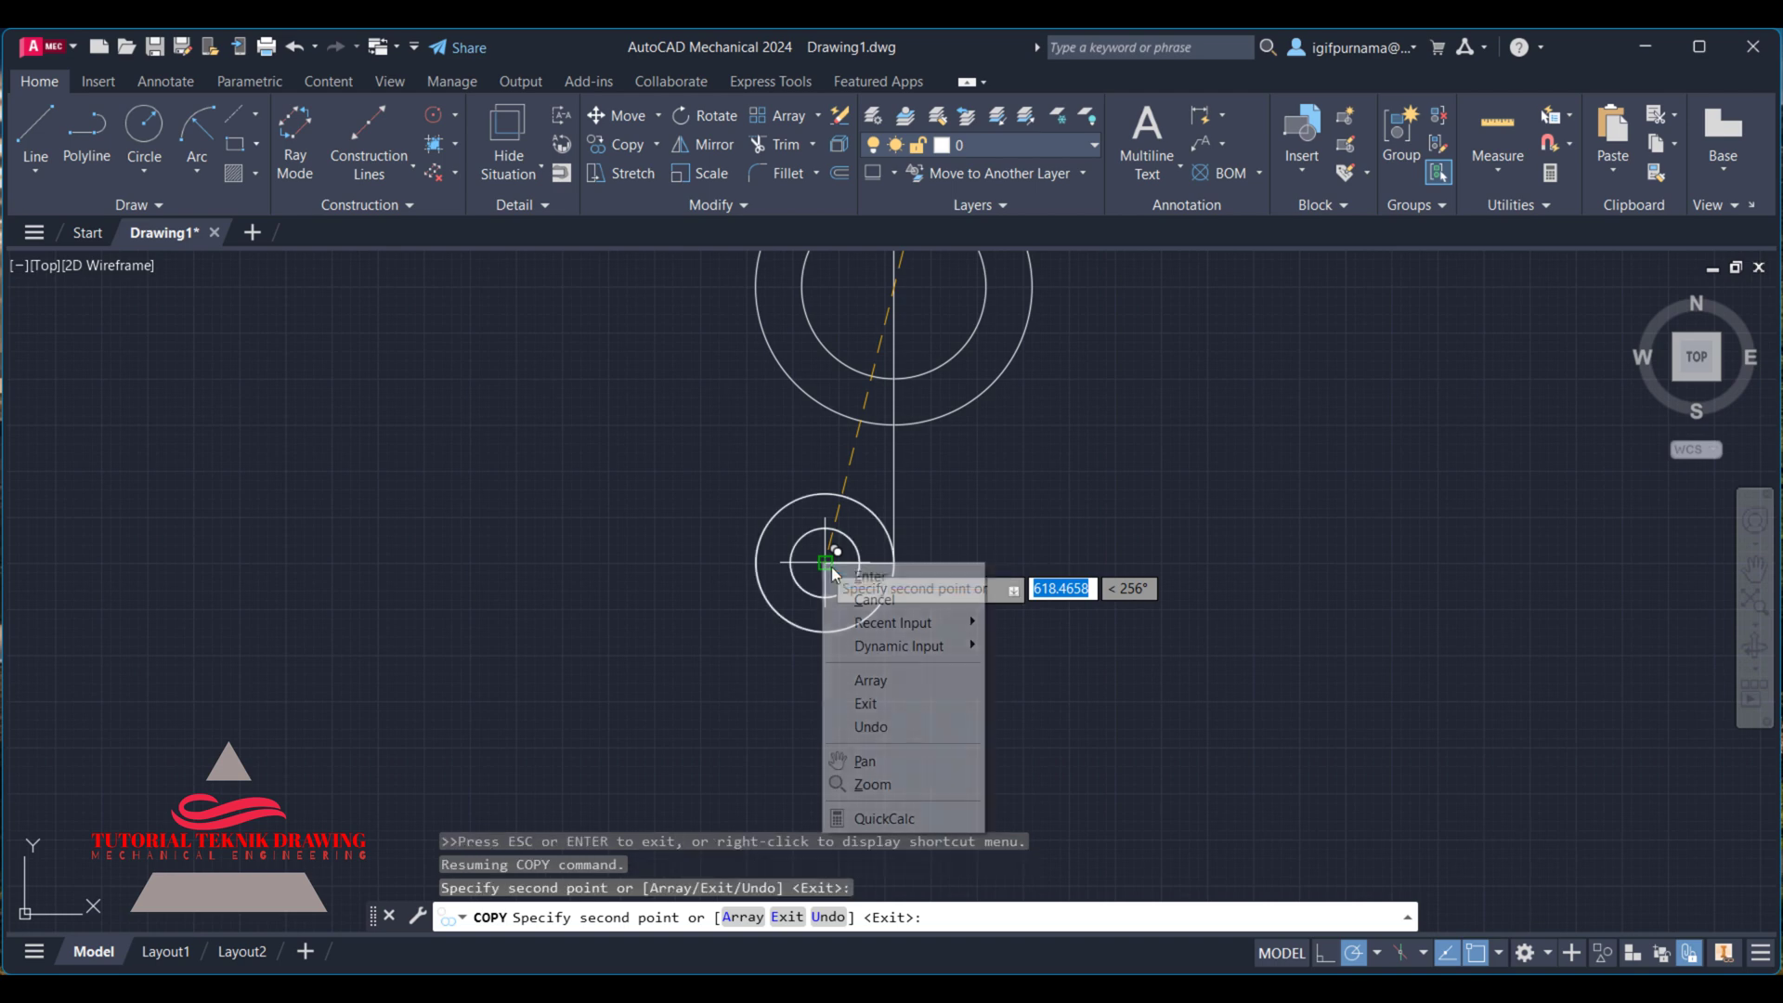
click(891, 576)
click(1713, 349)
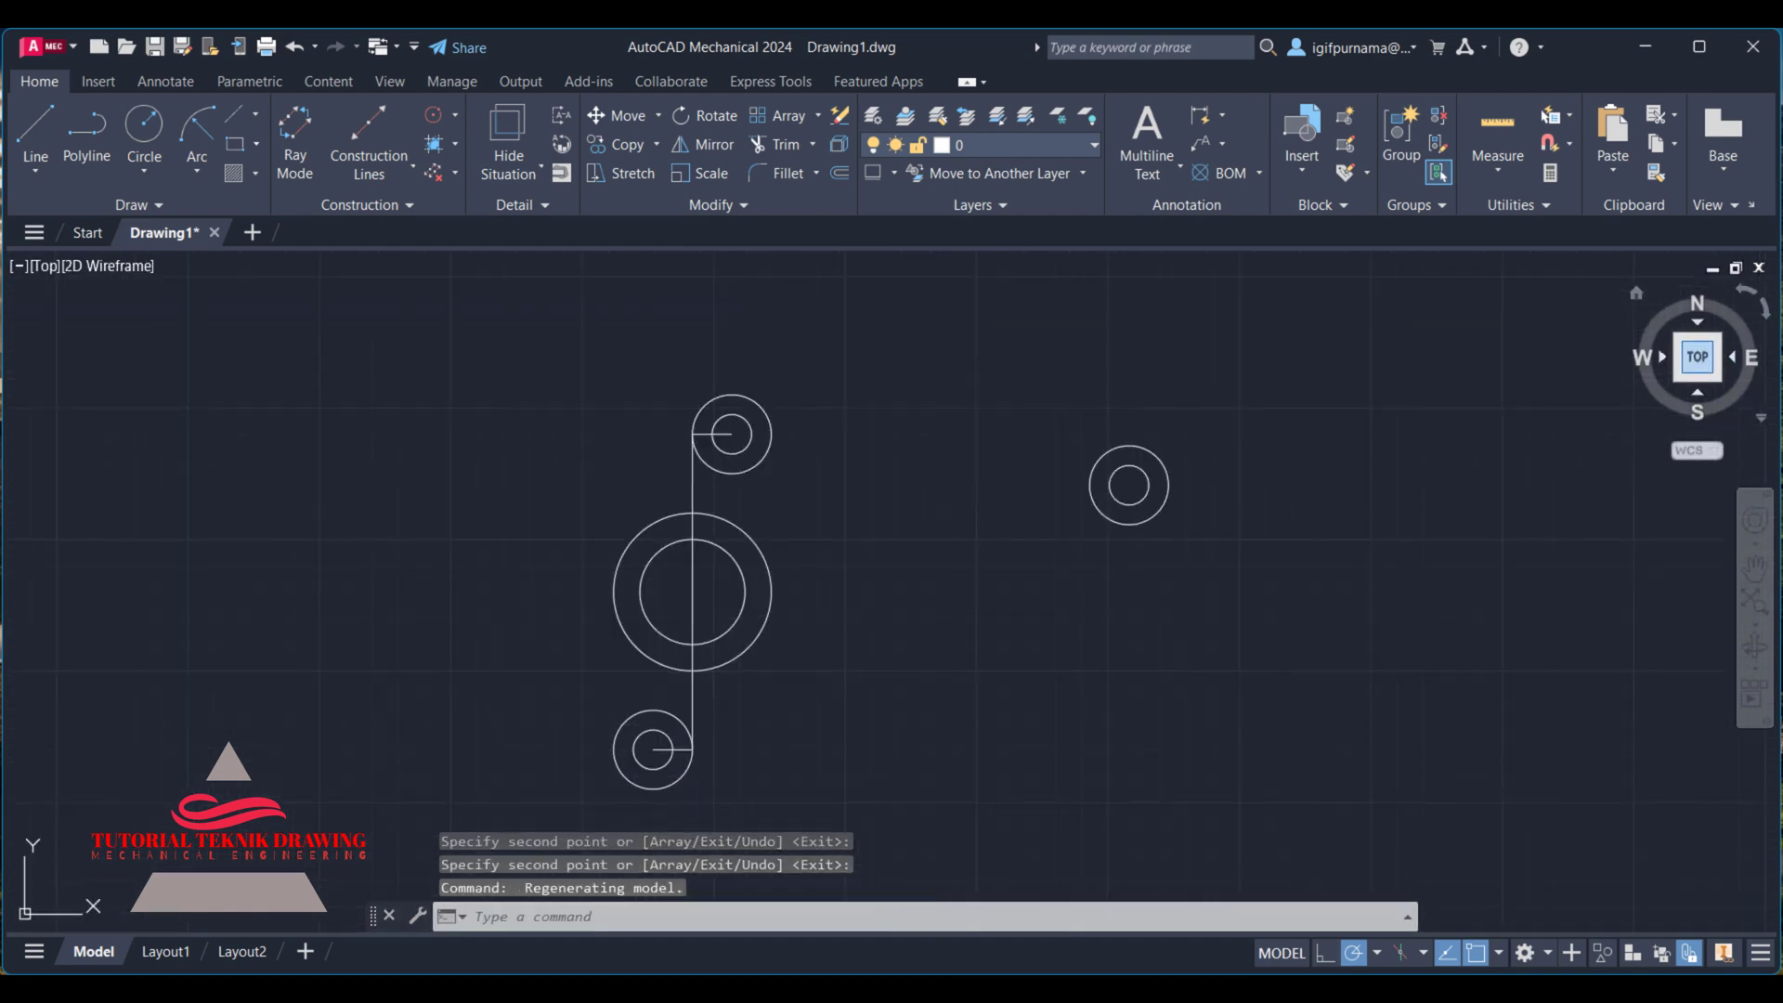
- Erase the stray right-hand copy of the circles with a crossing window
text(e)
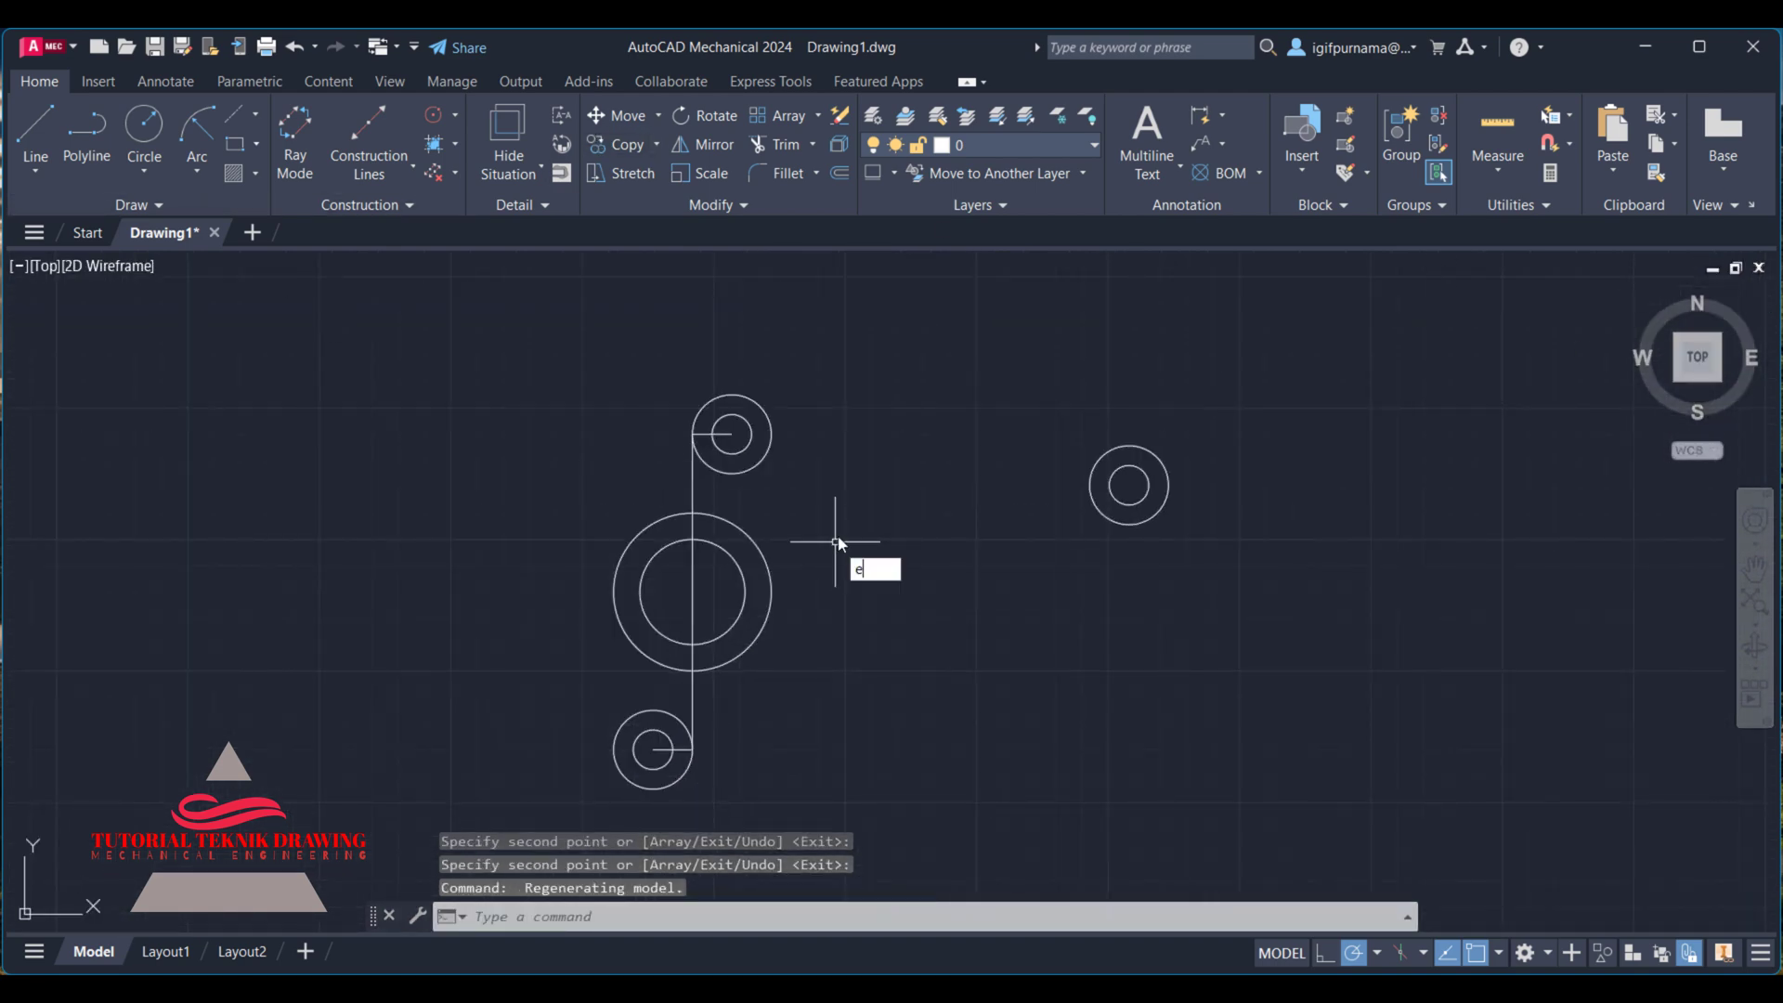
key(Return)
click(1328, 576)
click(1031, 357)
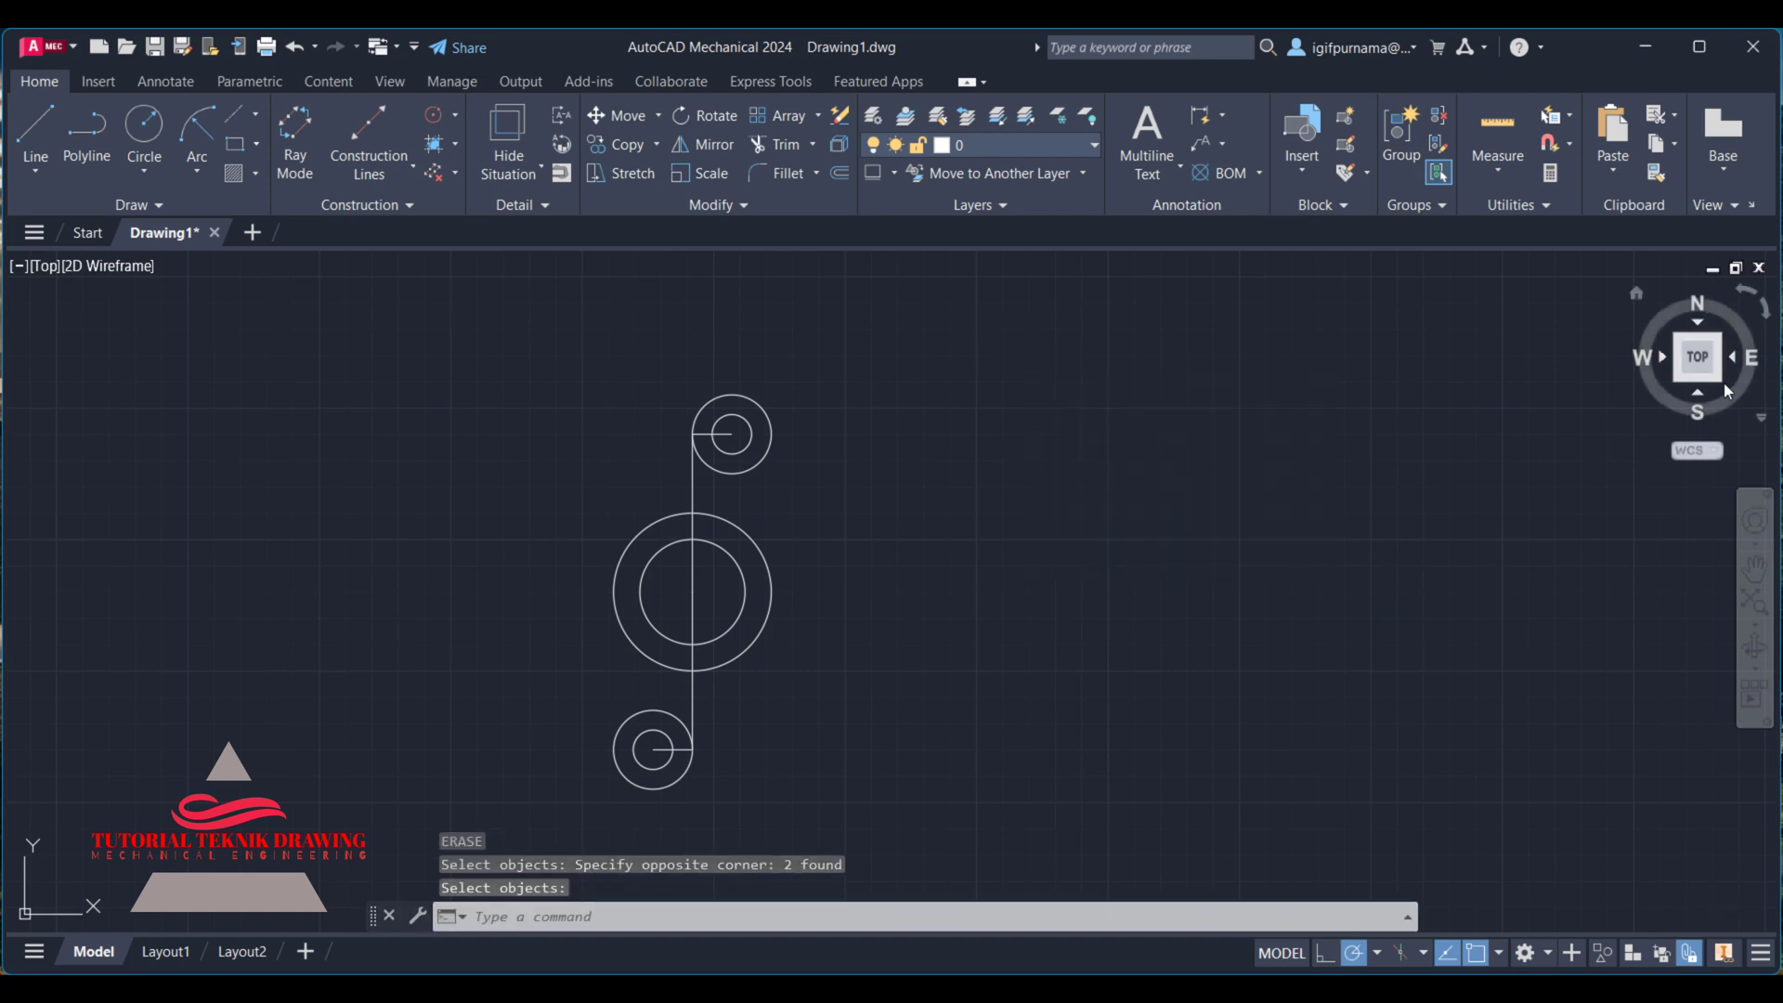
key(Return)
click(1696, 365)
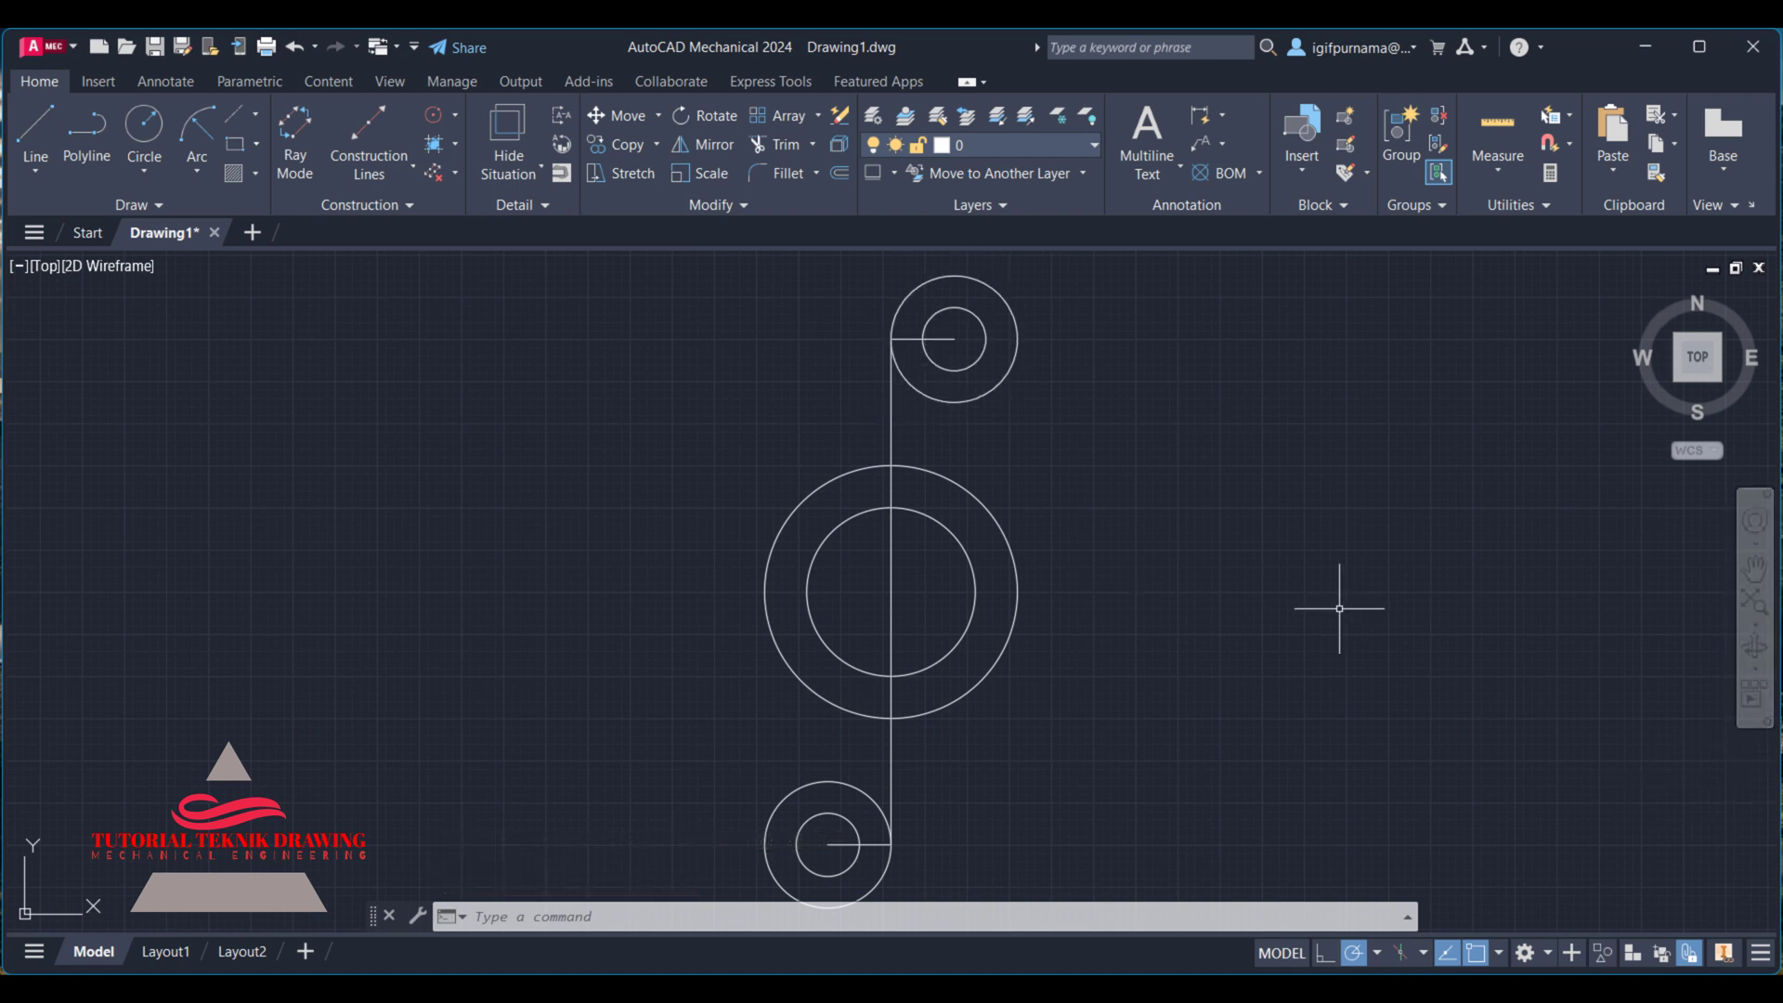
key(alt+Tab)
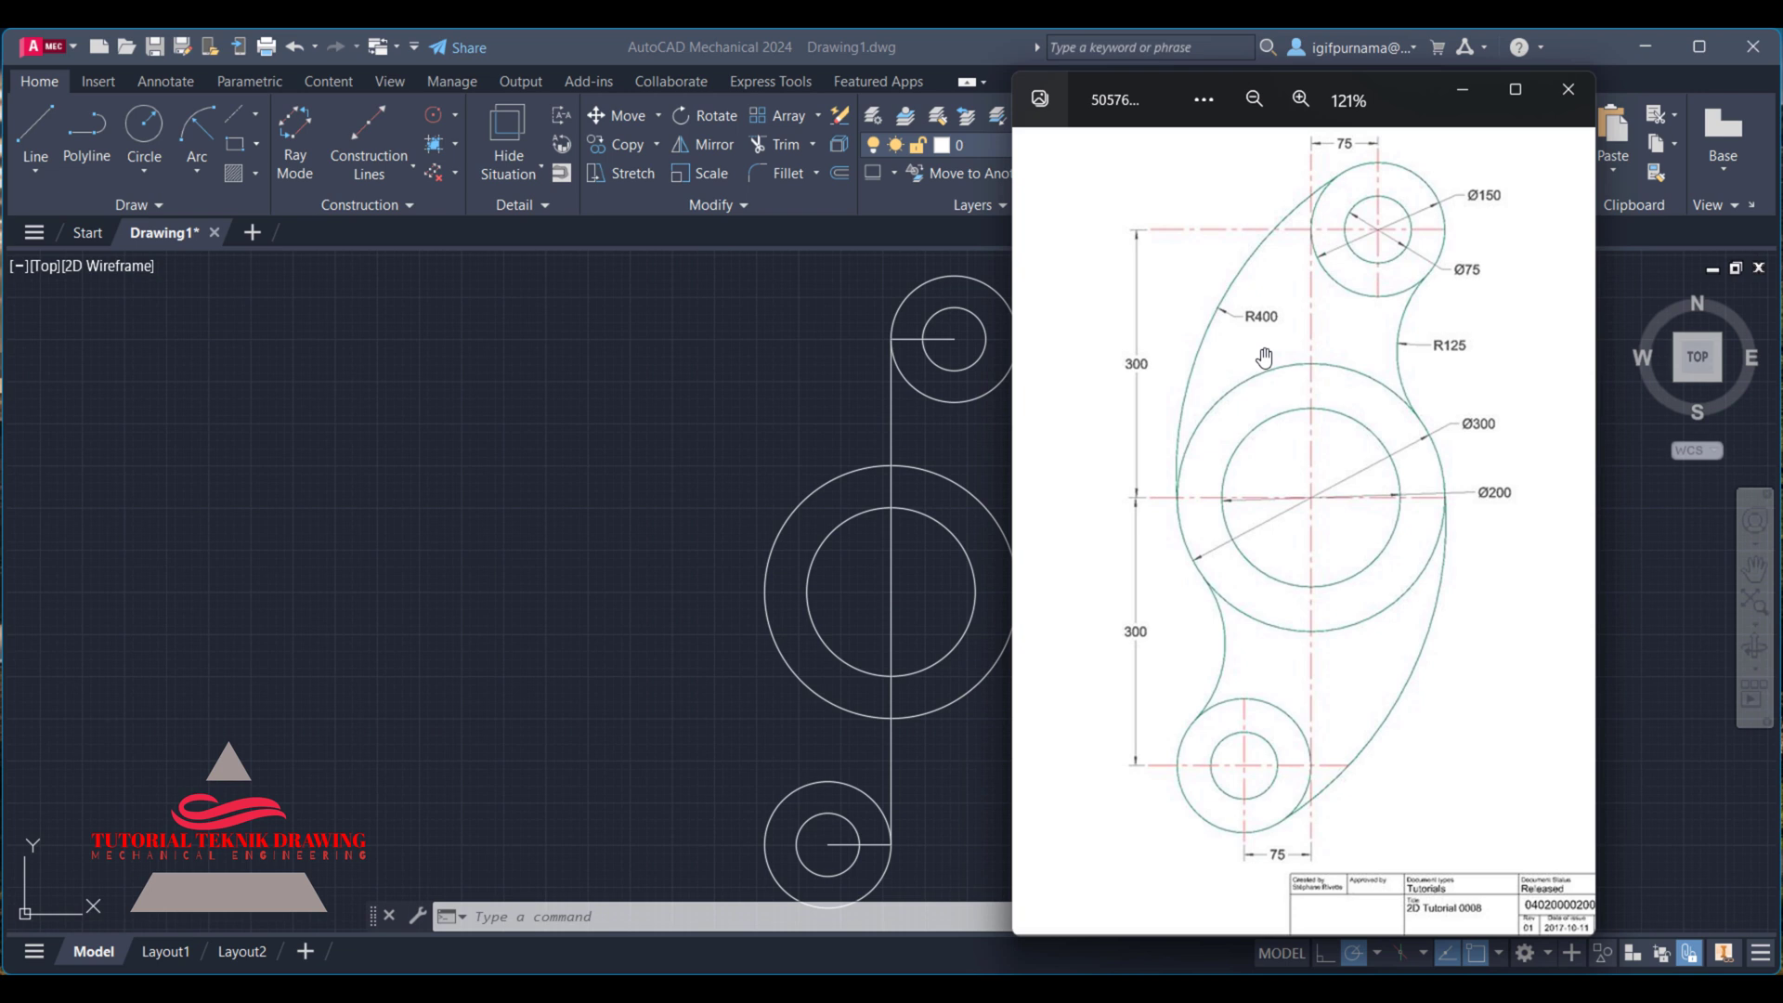
click(197, 177)
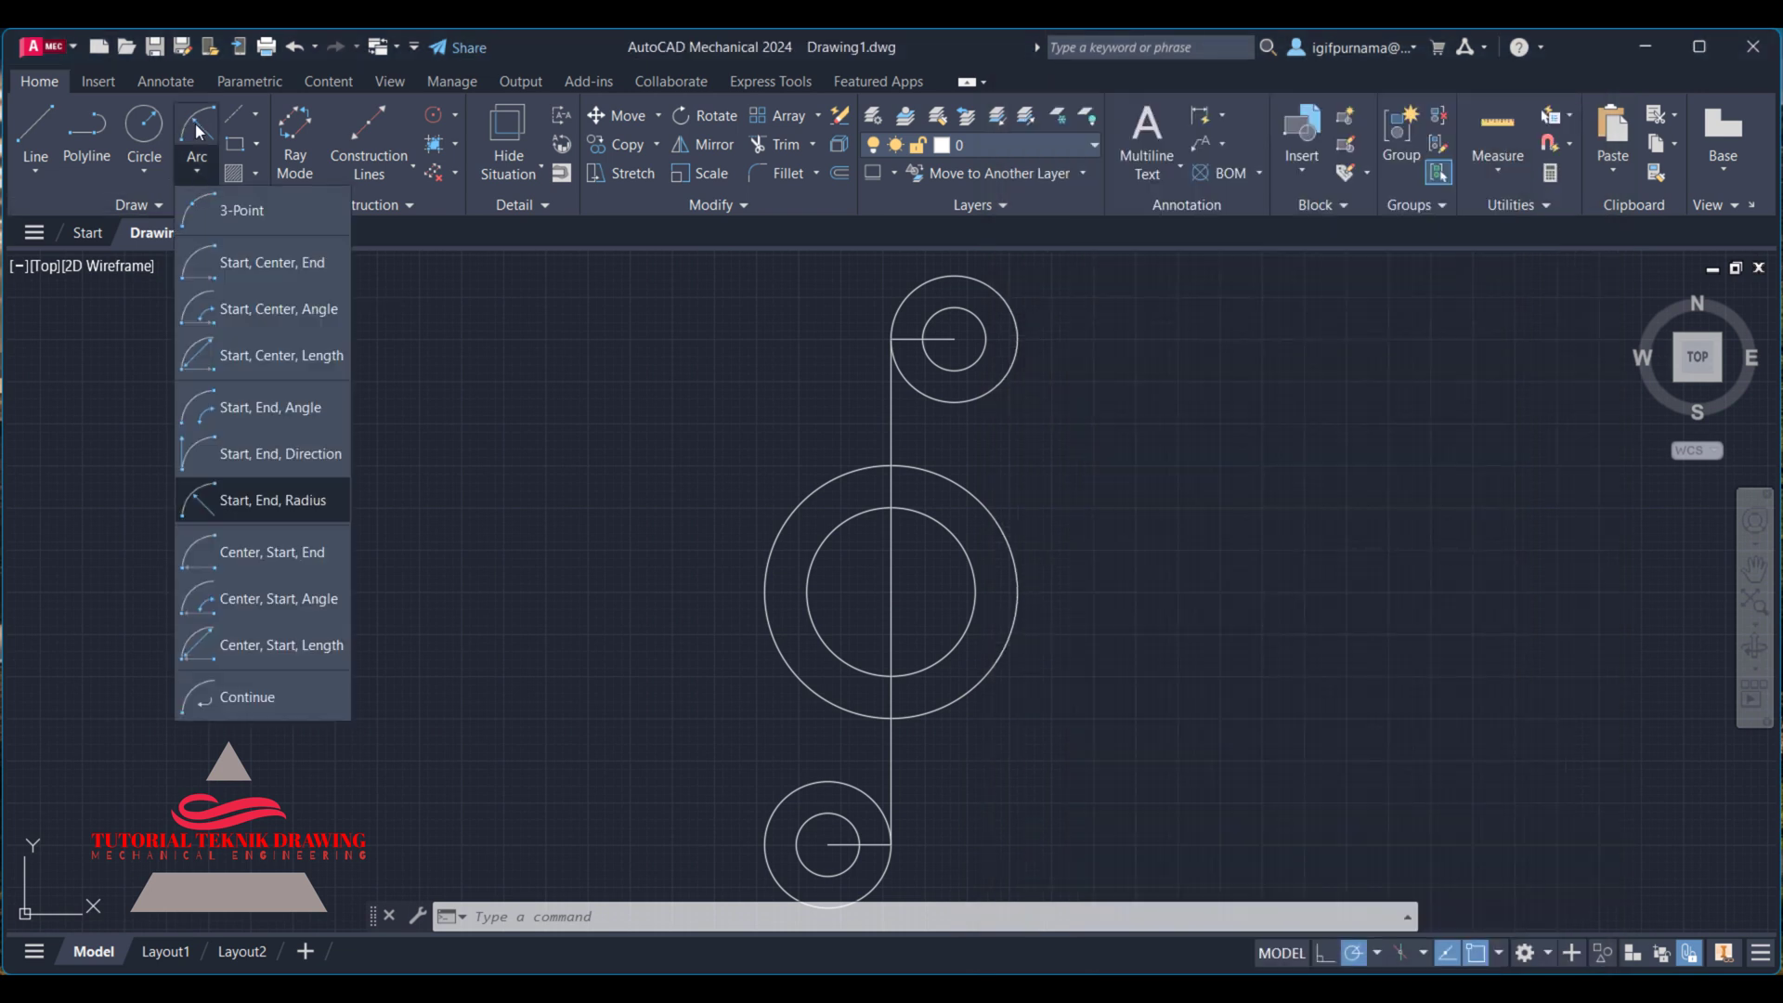
- Start a start-end-radius arc between the big circle and top circle, then cancel it
click(275, 509)
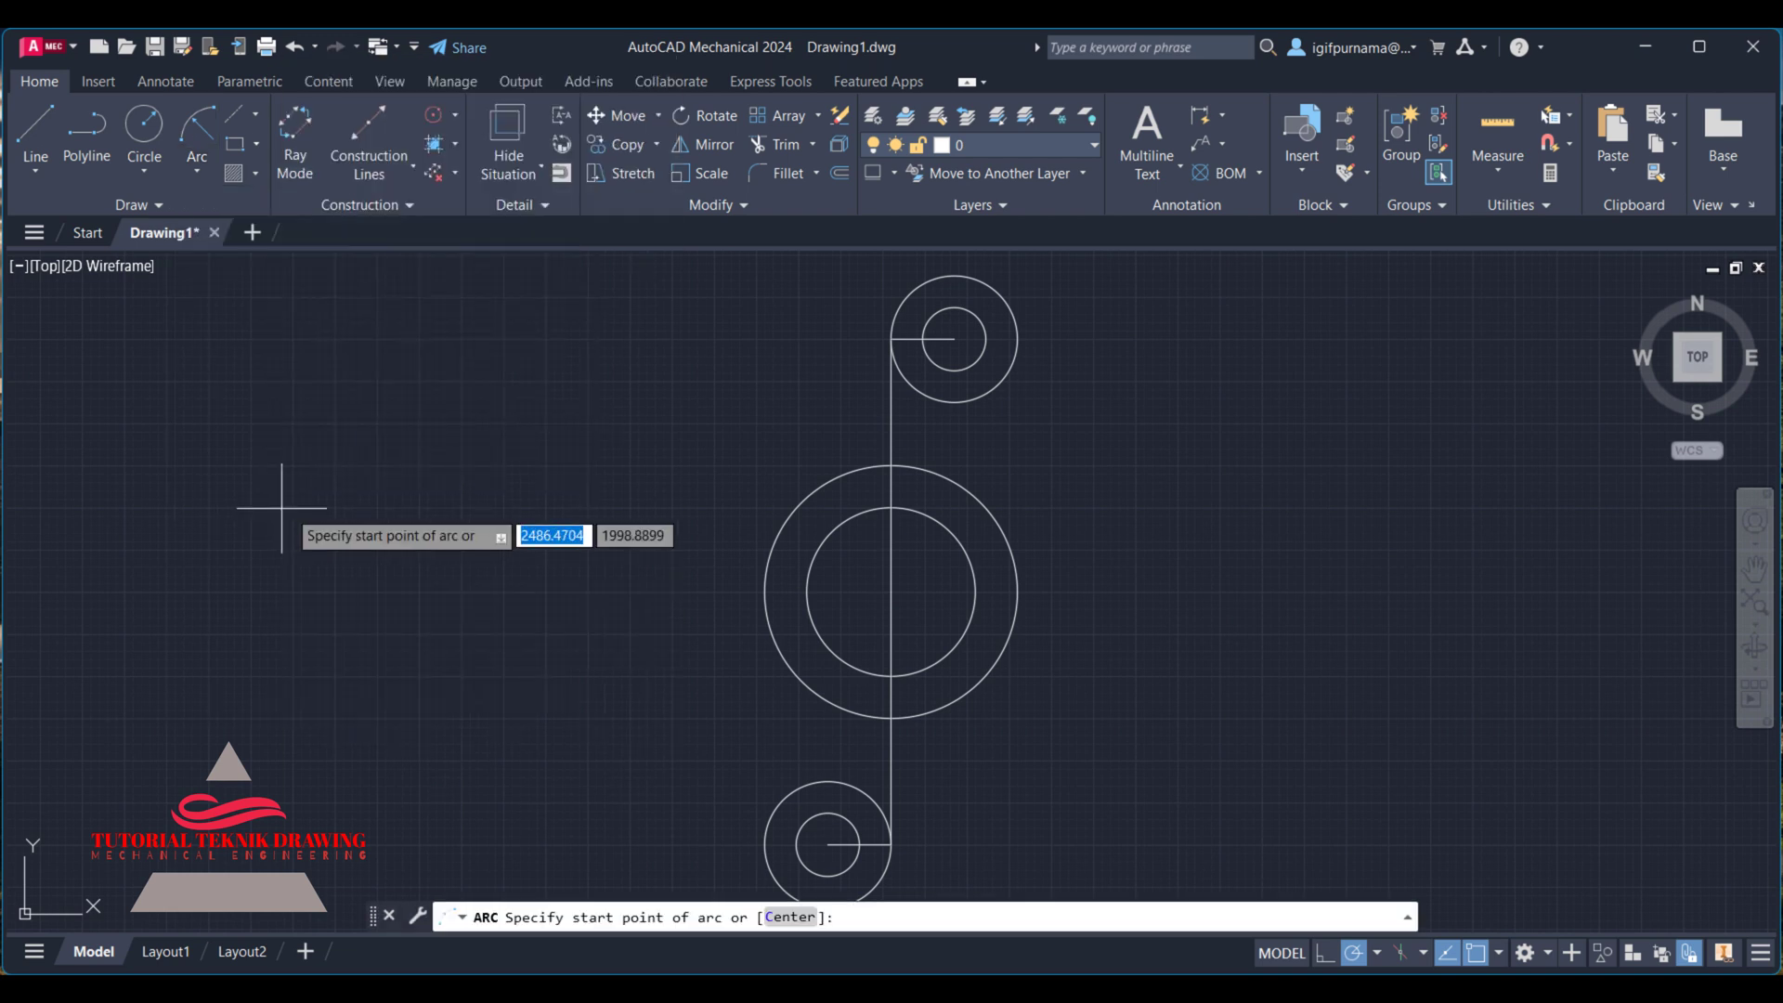
click(765, 592)
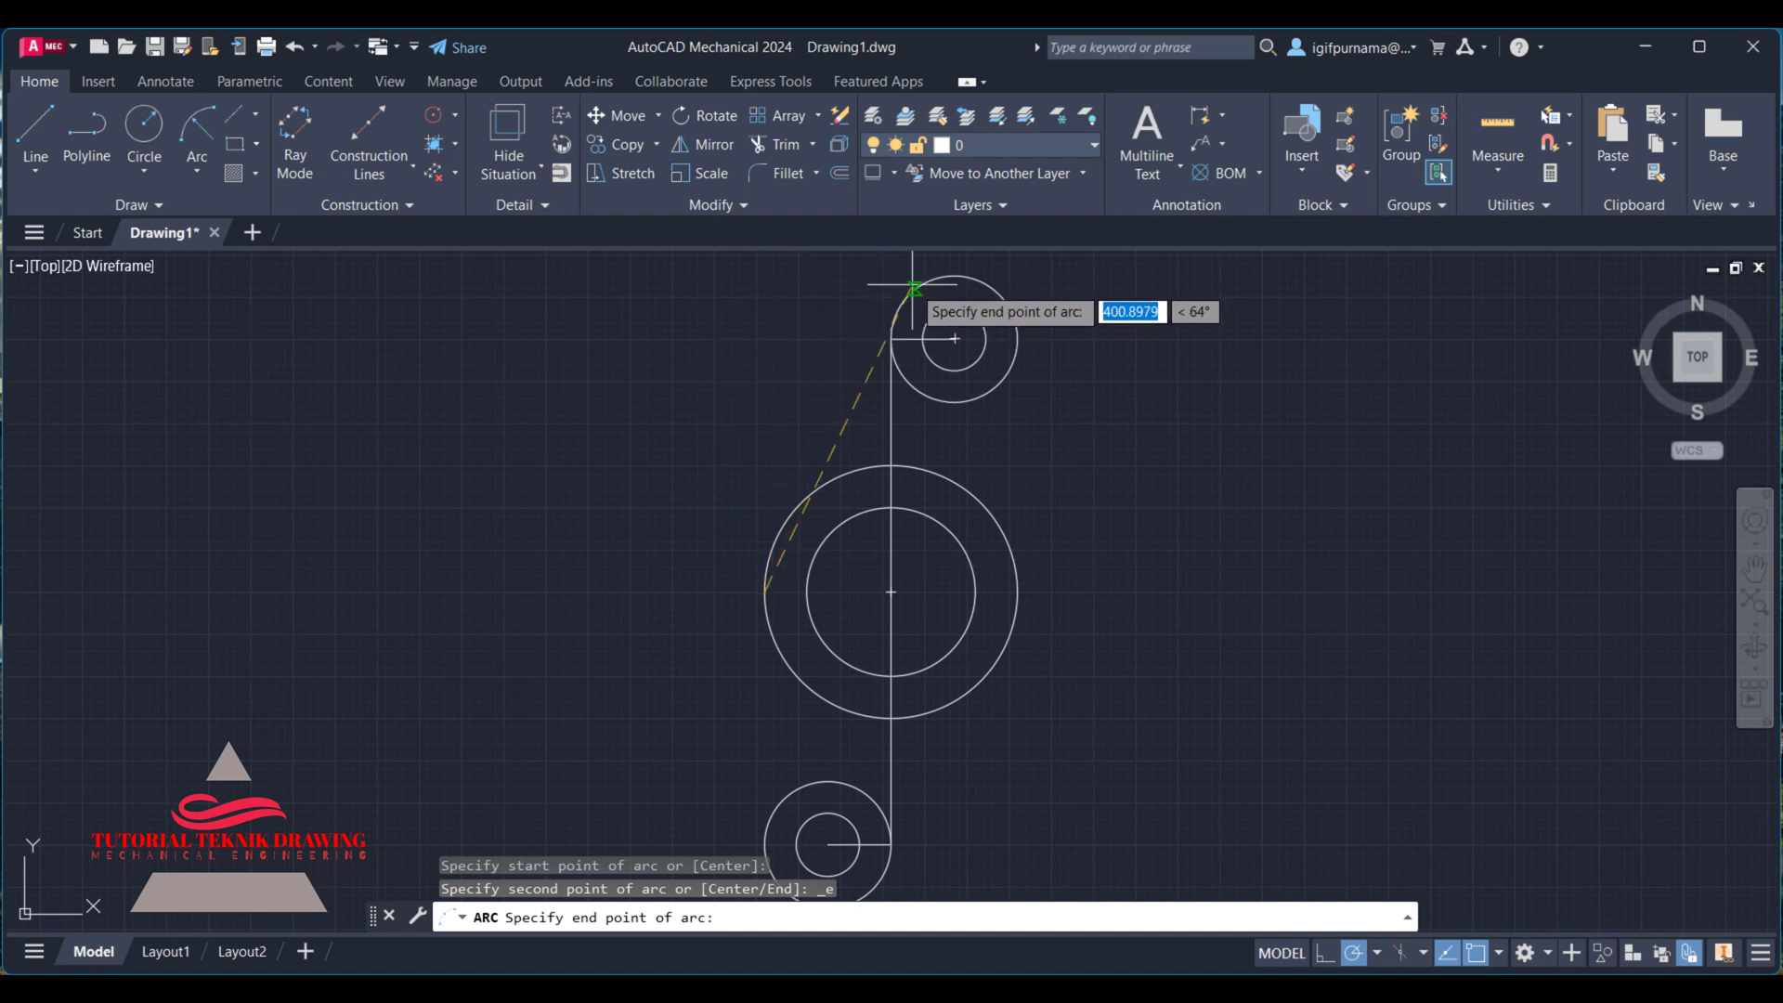
click(889, 339)
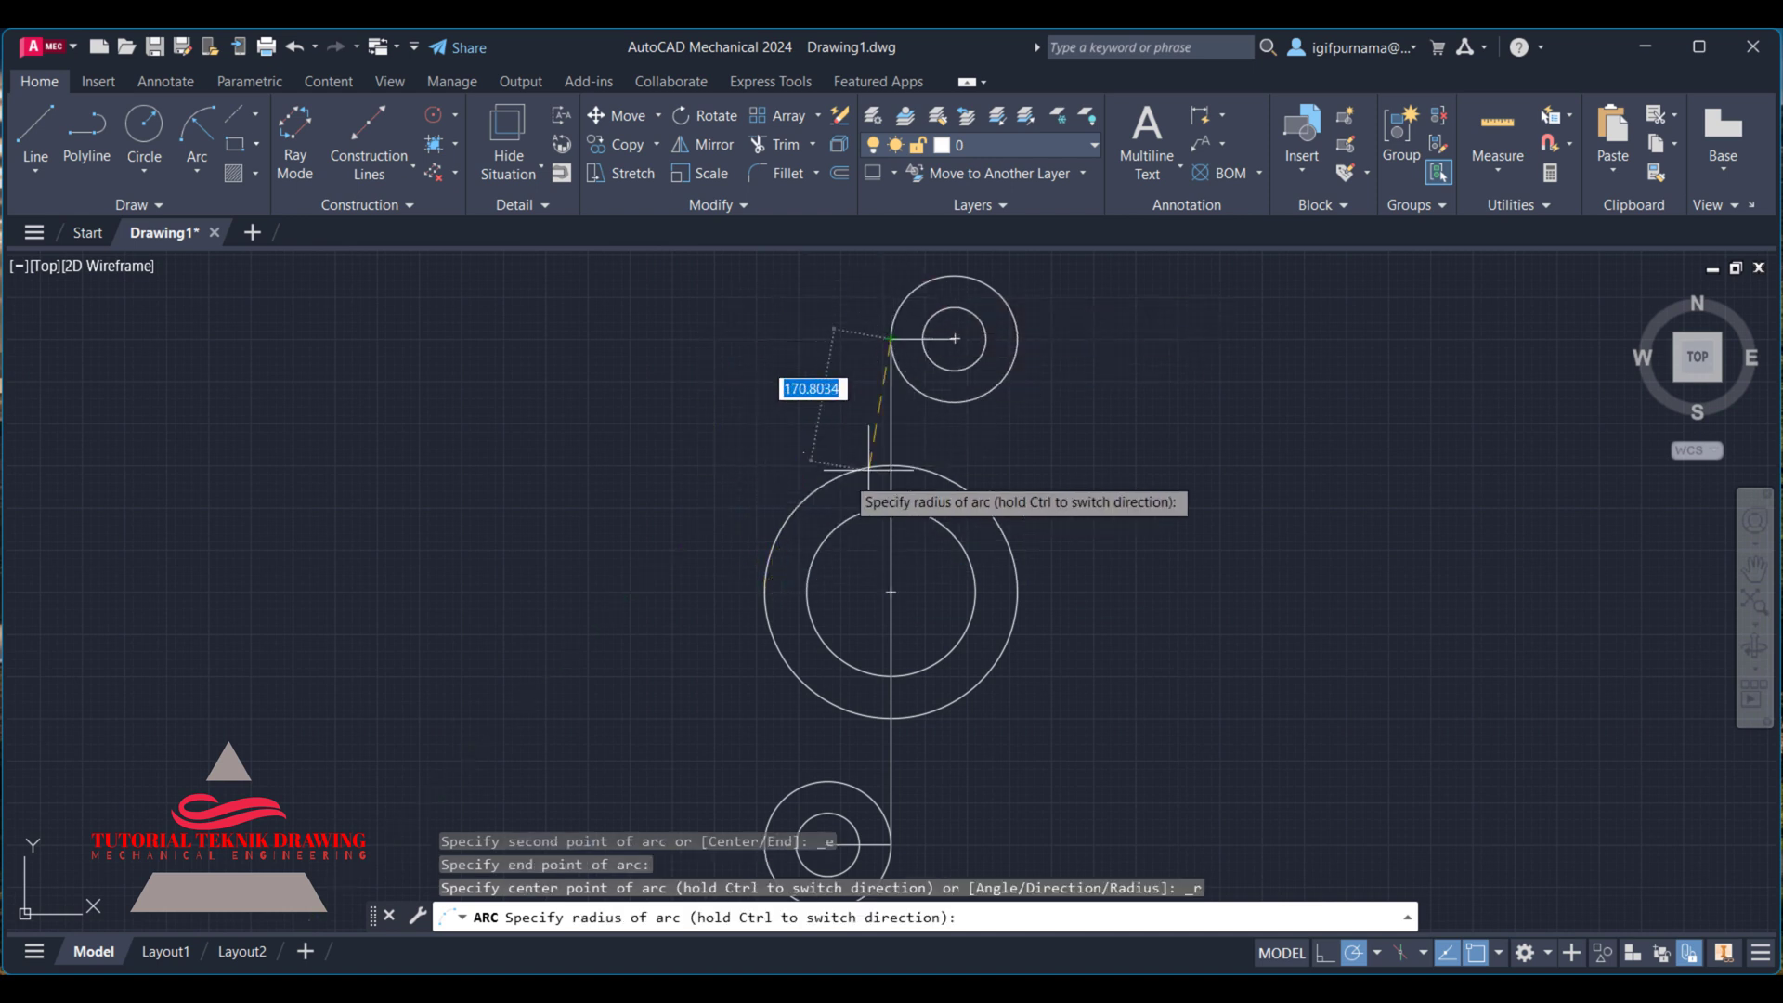
key(alt+Tab)
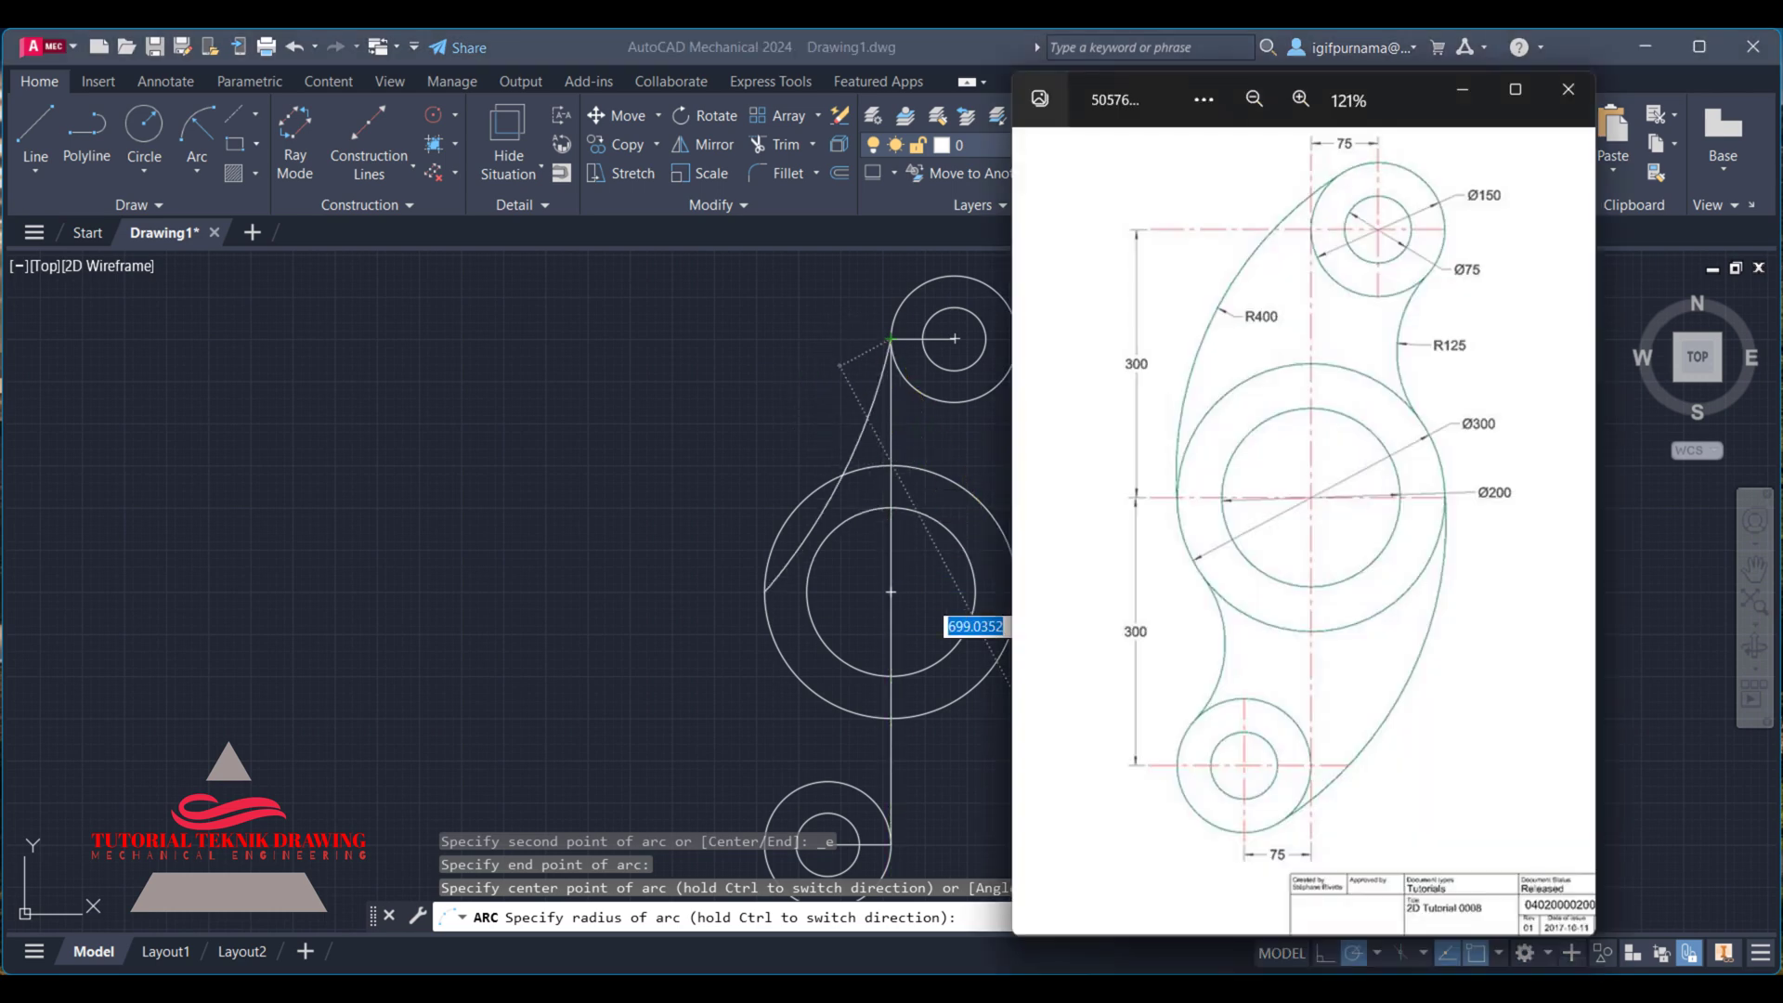
key(alt+Tab)
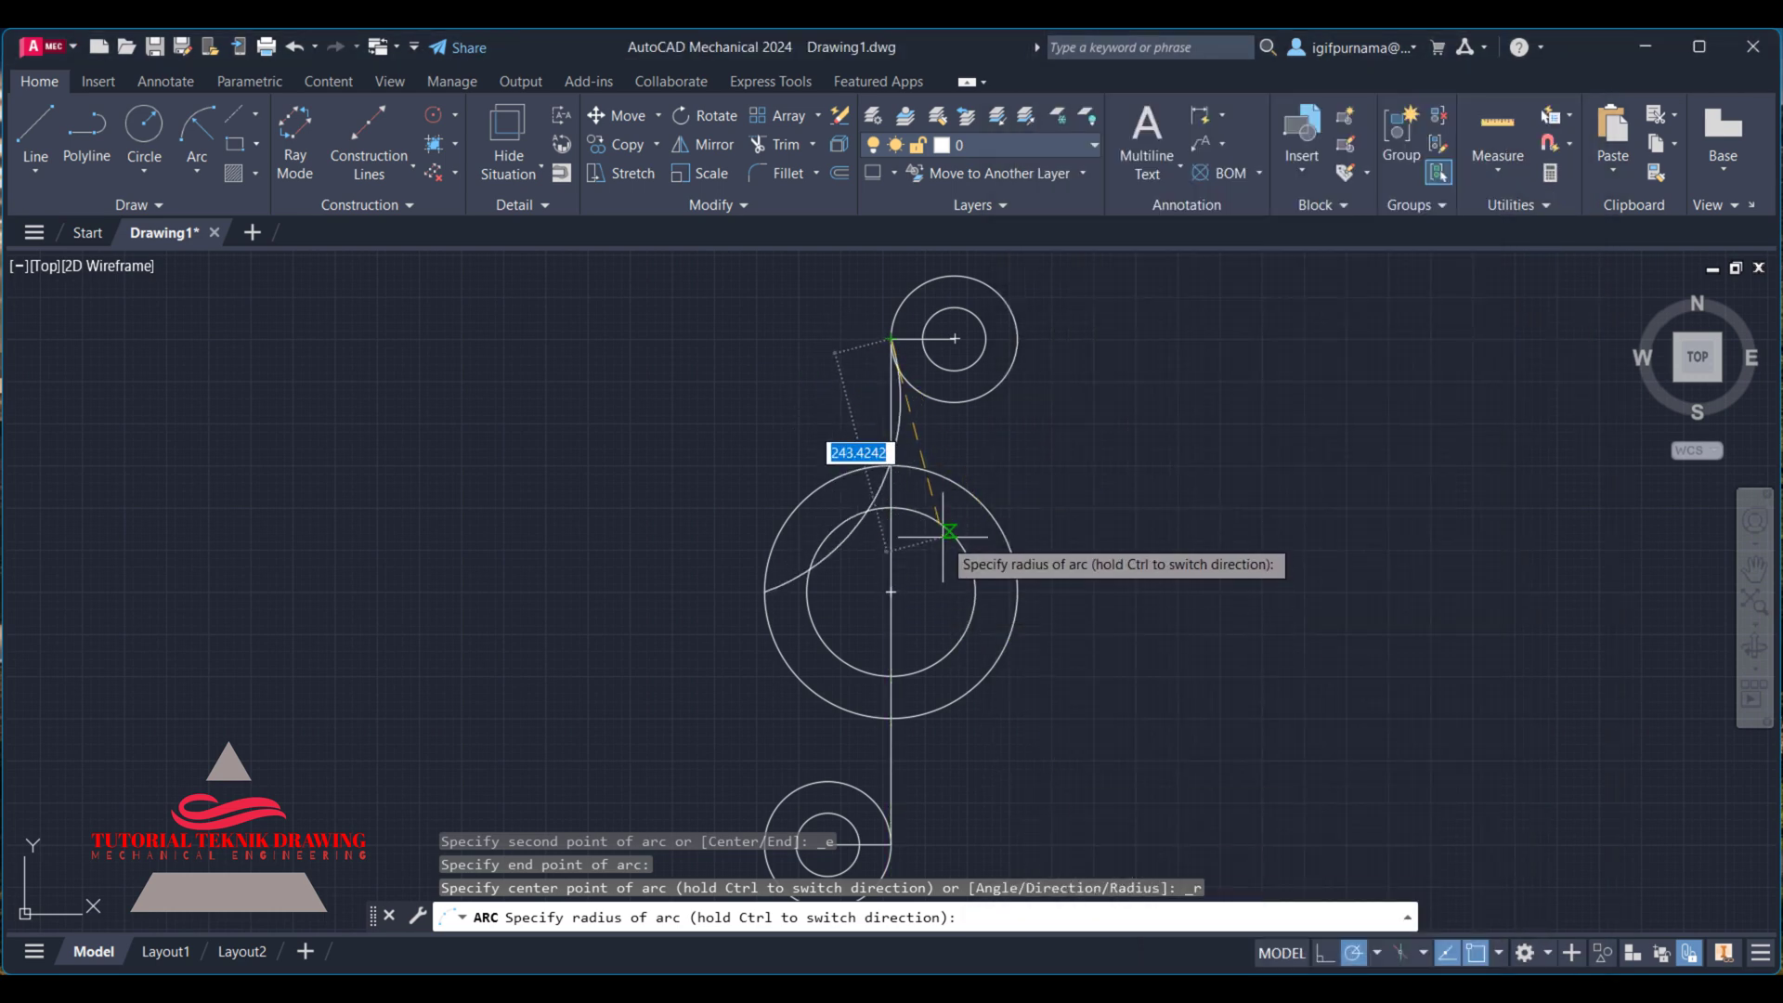
key(Escape)
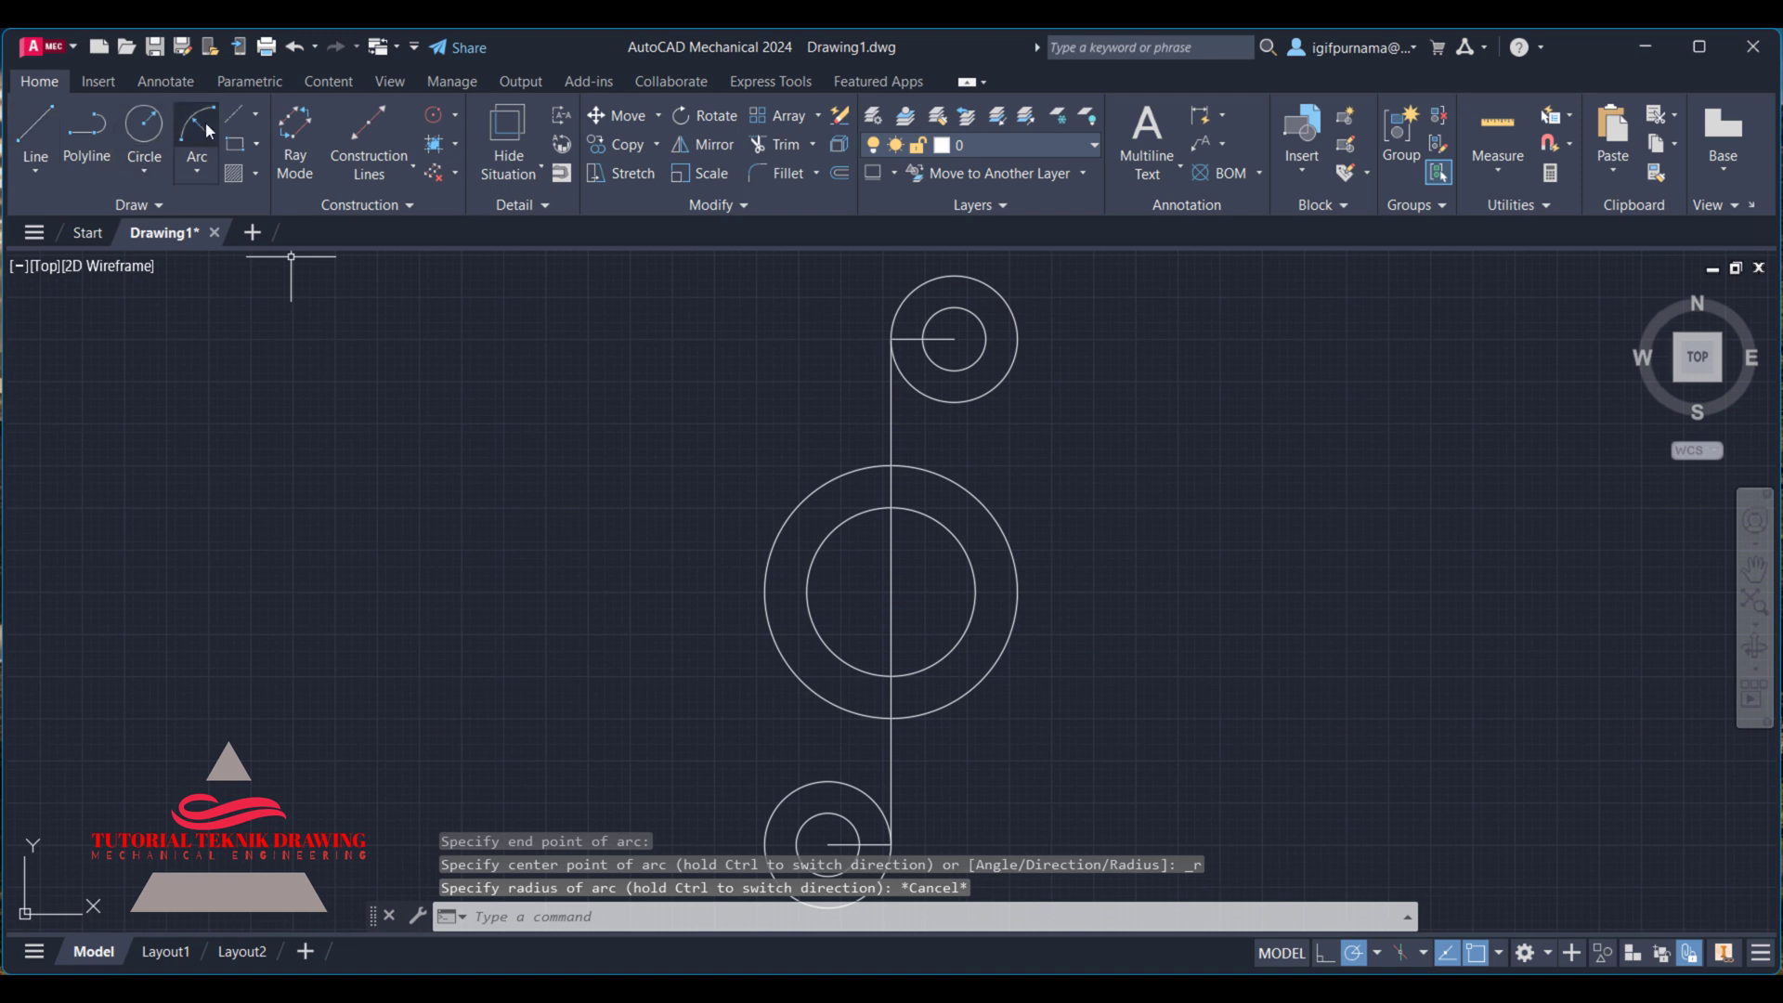
- Draw the R400 arc from the top circle's left side to the big circle's left side
click(206, 128)
click(890, 340)
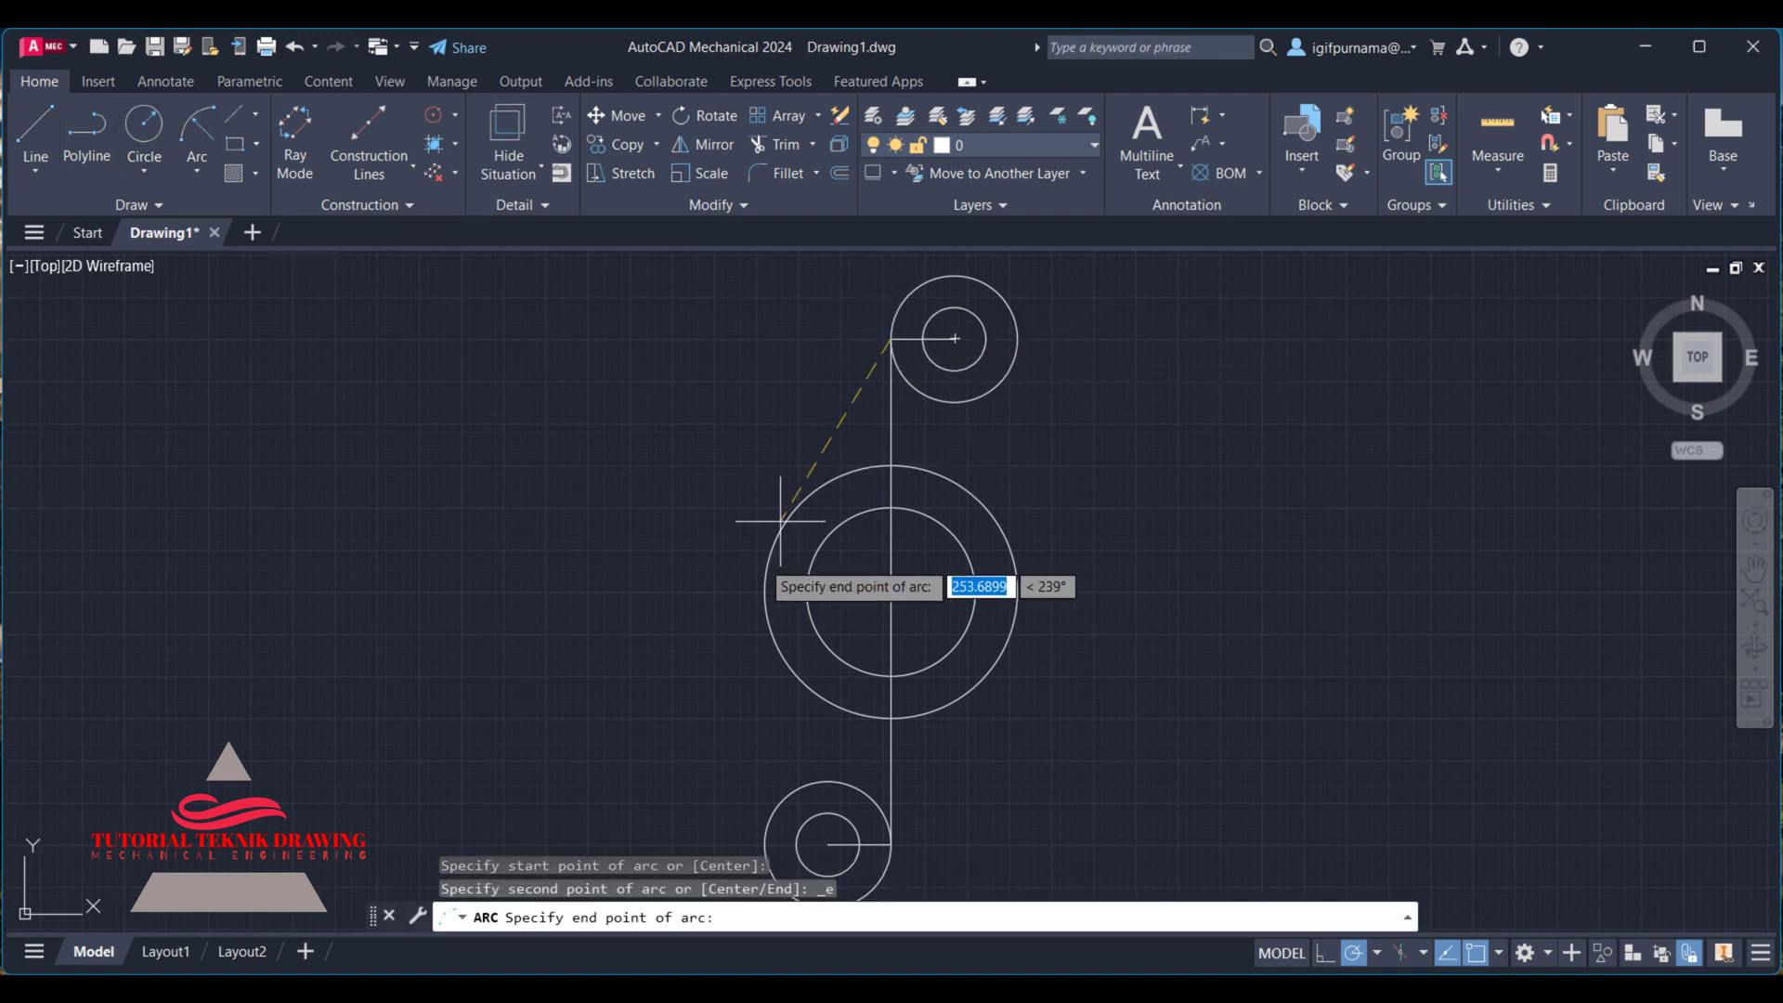
click(764, 592)
text(400)
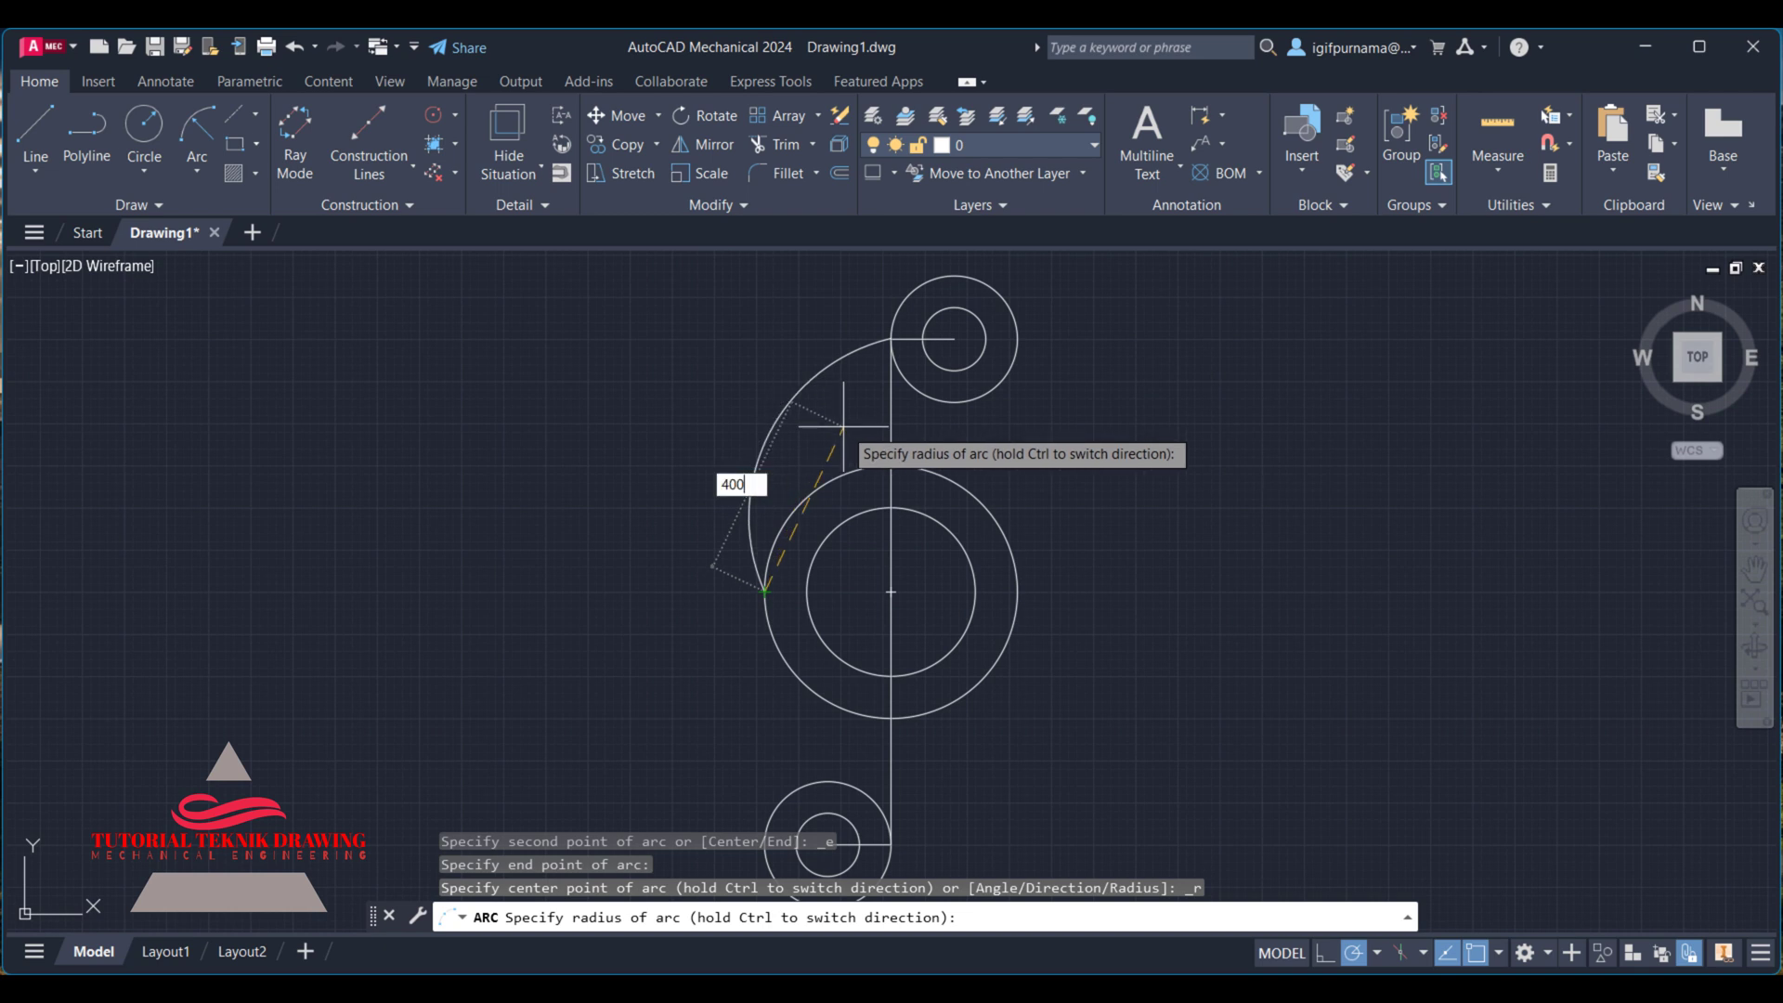
key(Return)
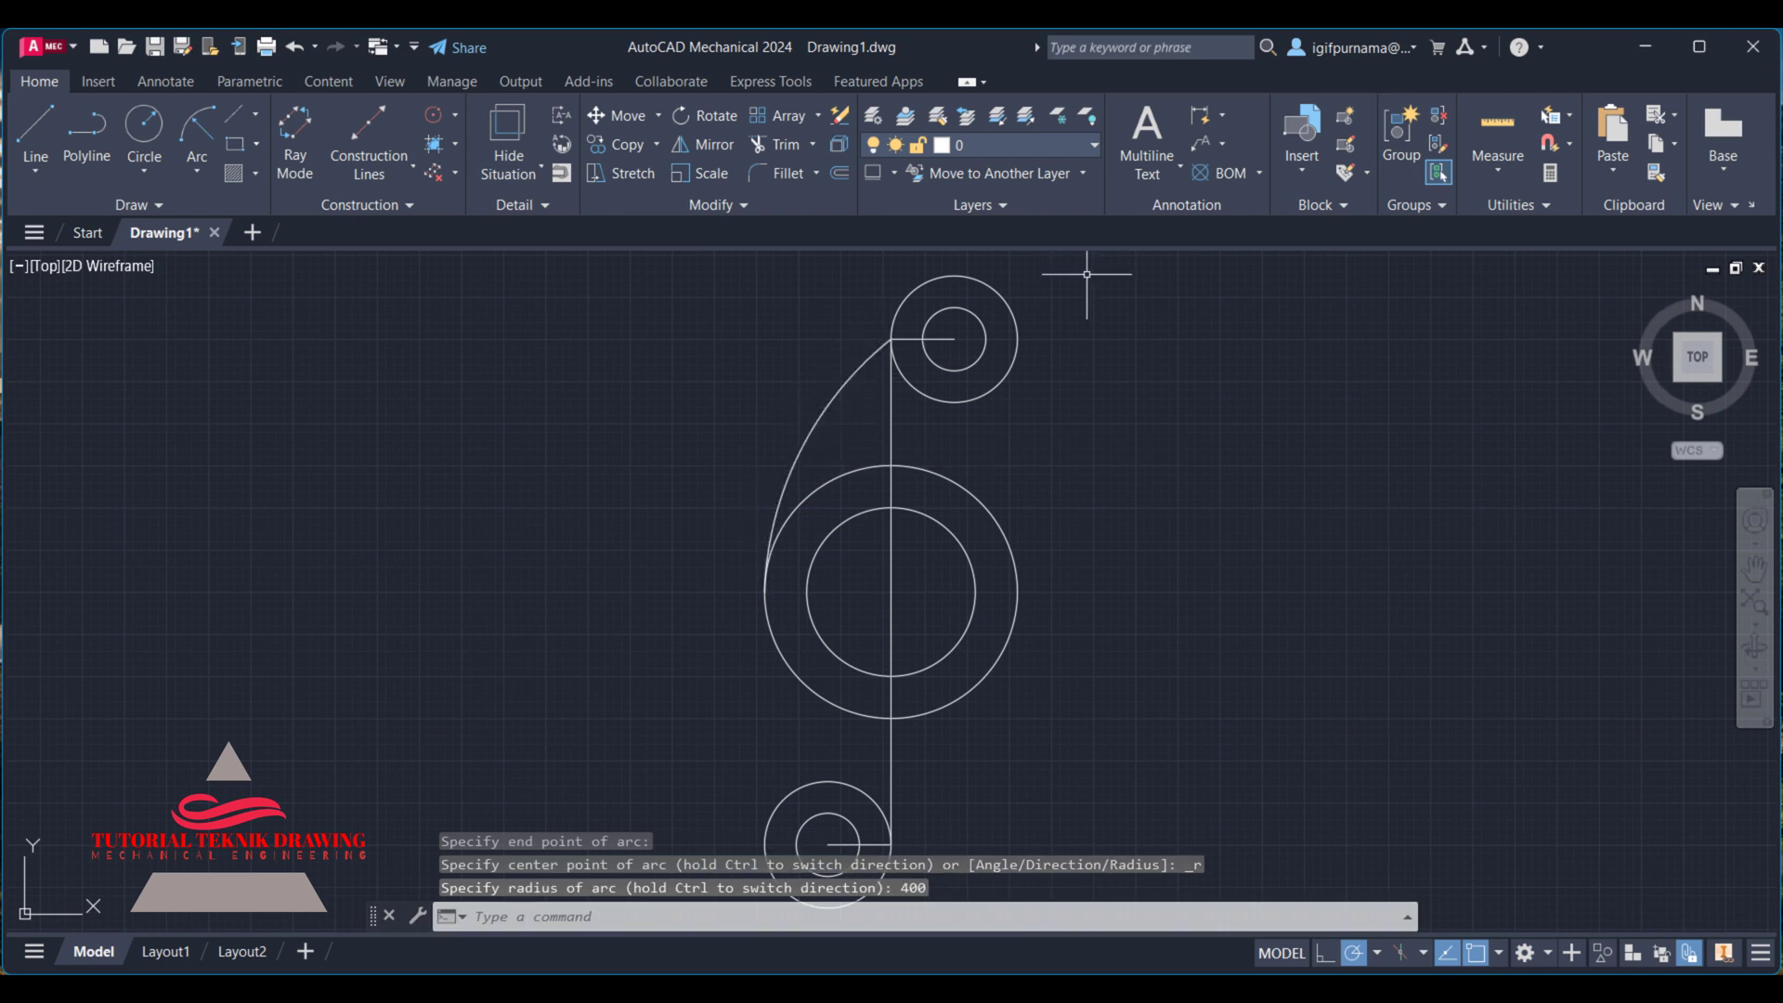
key(alt+Tab)
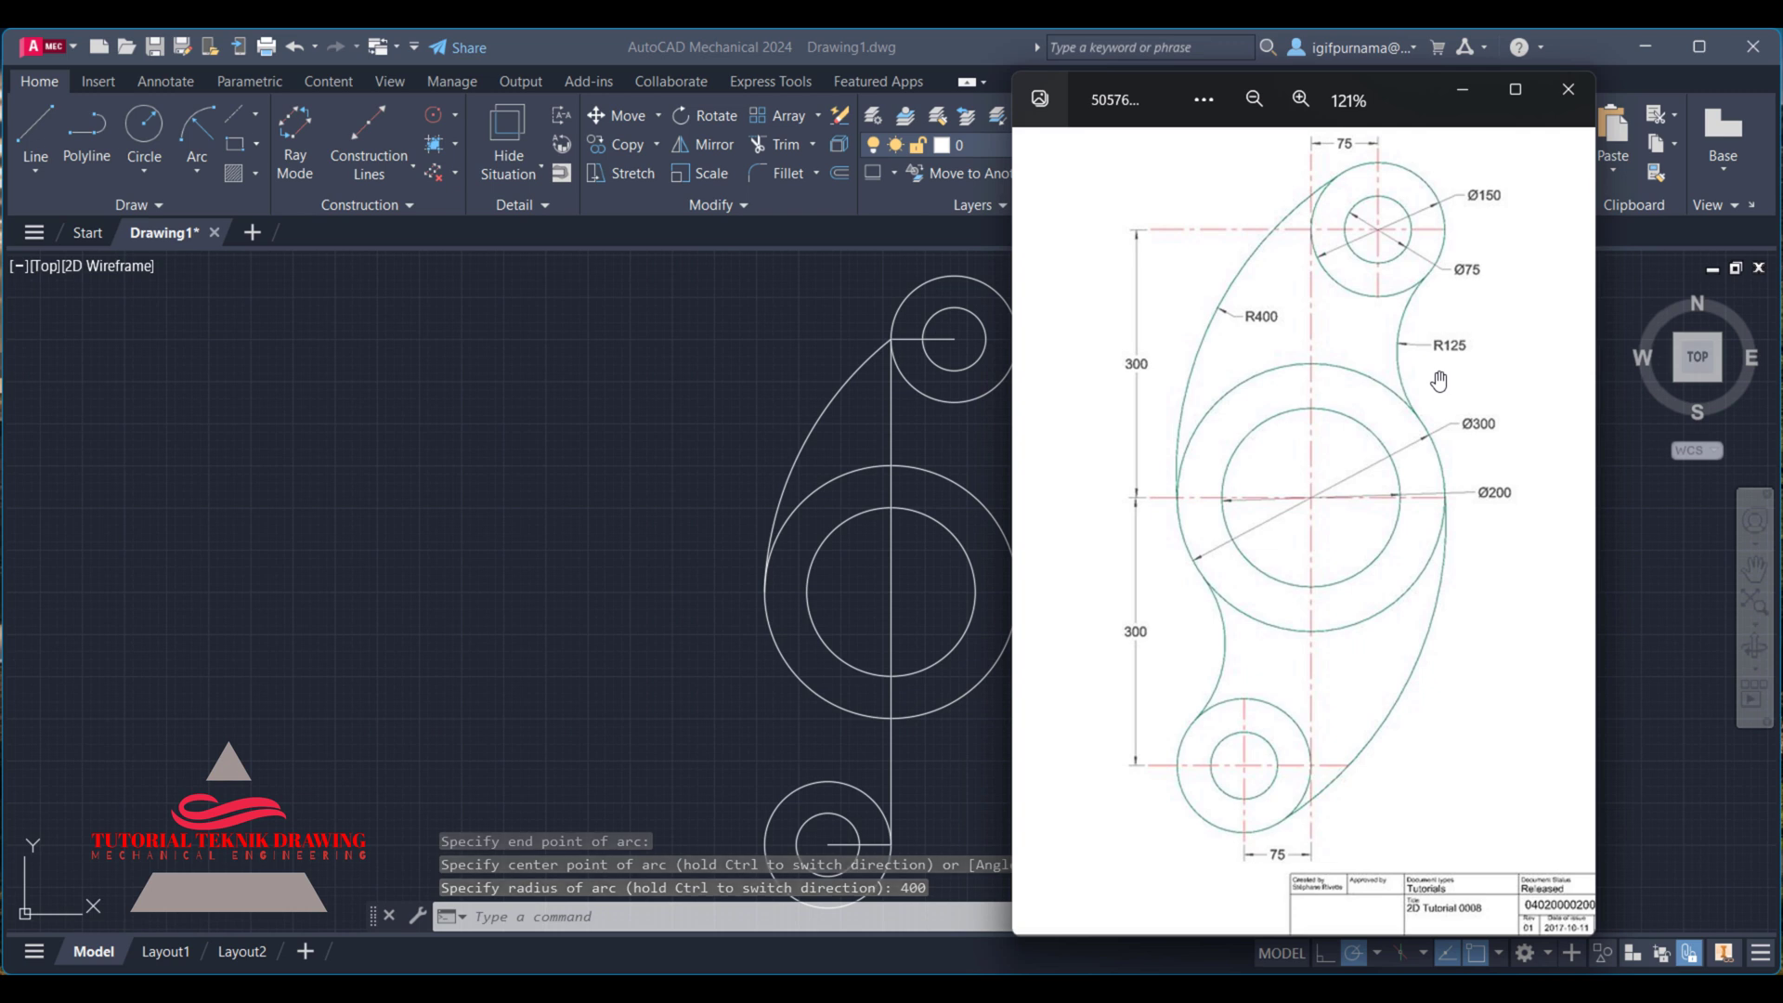
- Try an R125 arc on the right side, cancelling it because it bends the wrong way
key(alt+Tab)
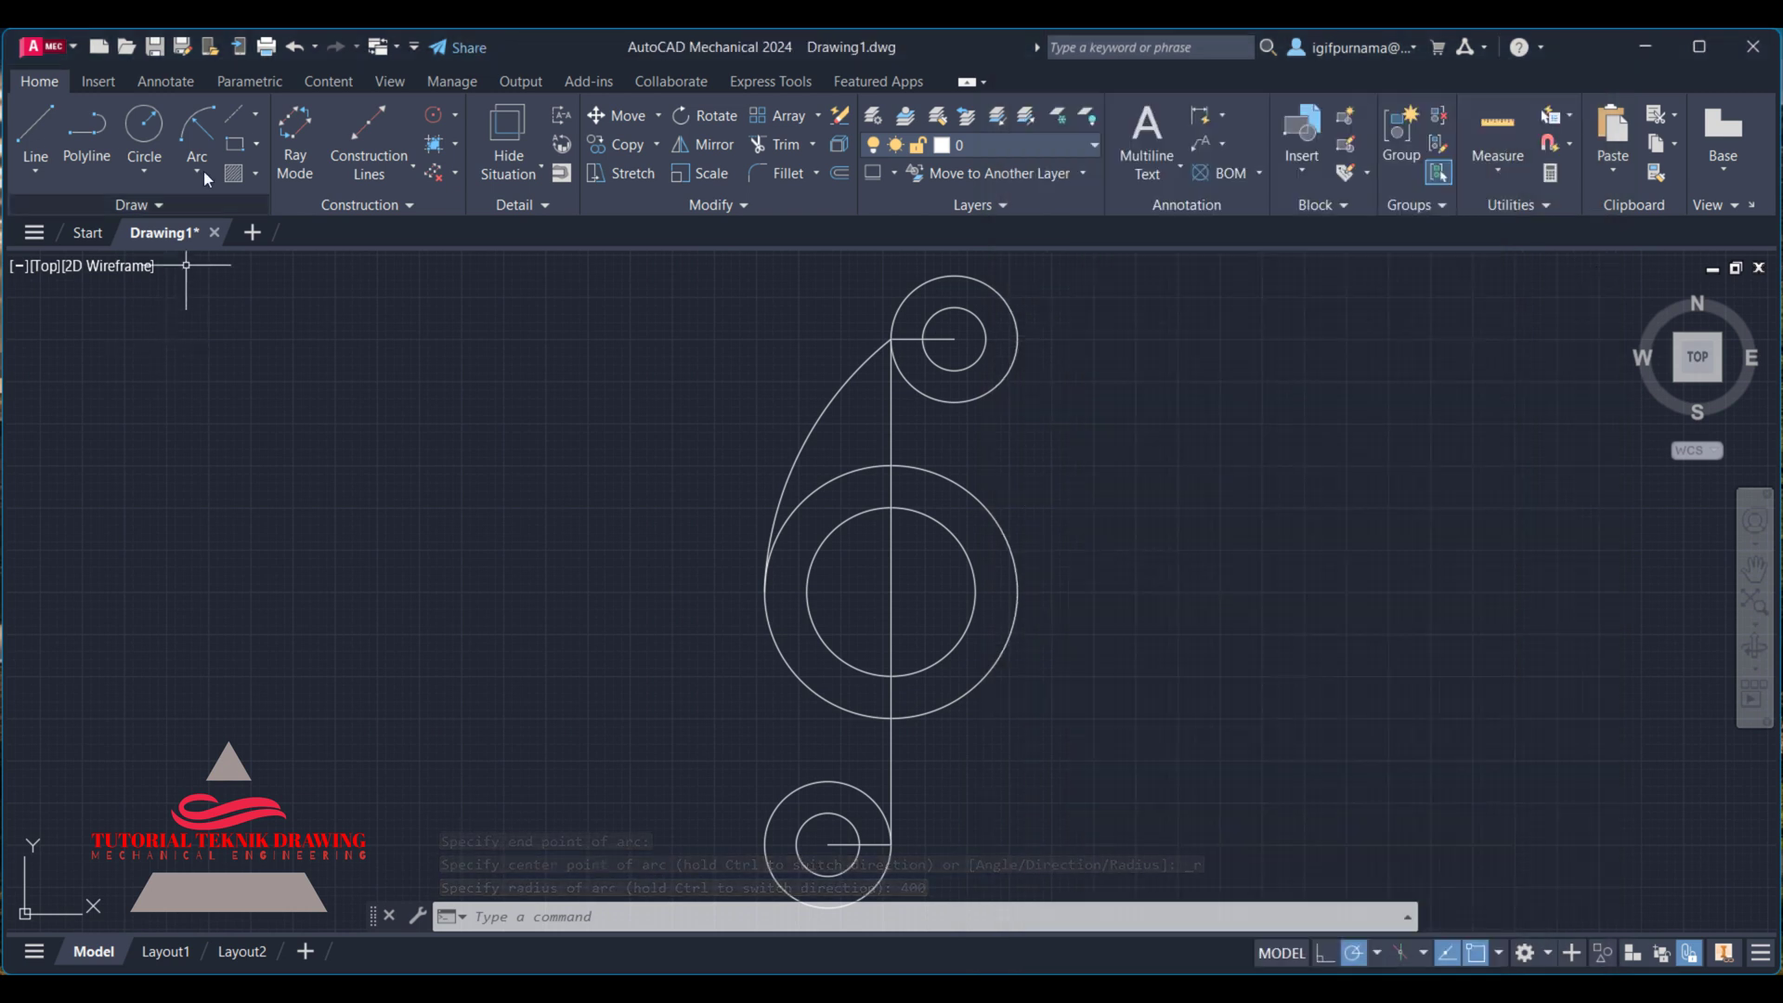
click(193, 132)
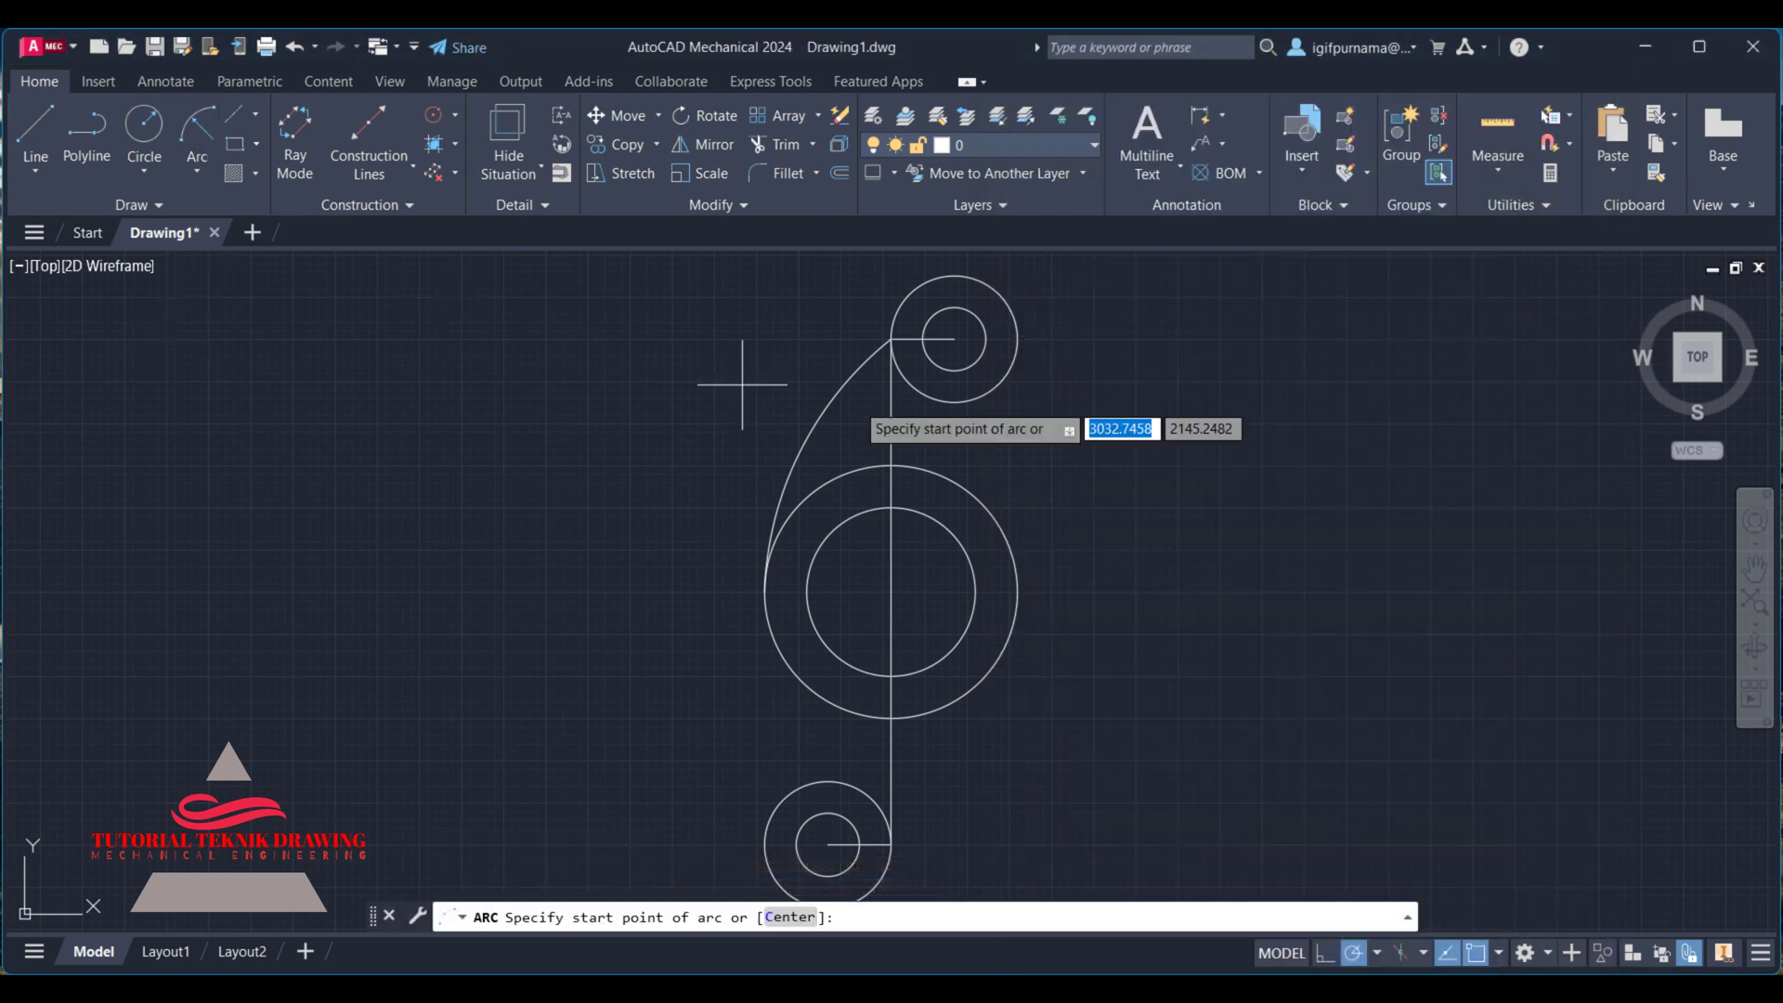
click(1018, 340)
click(1017, 591)
text(125)
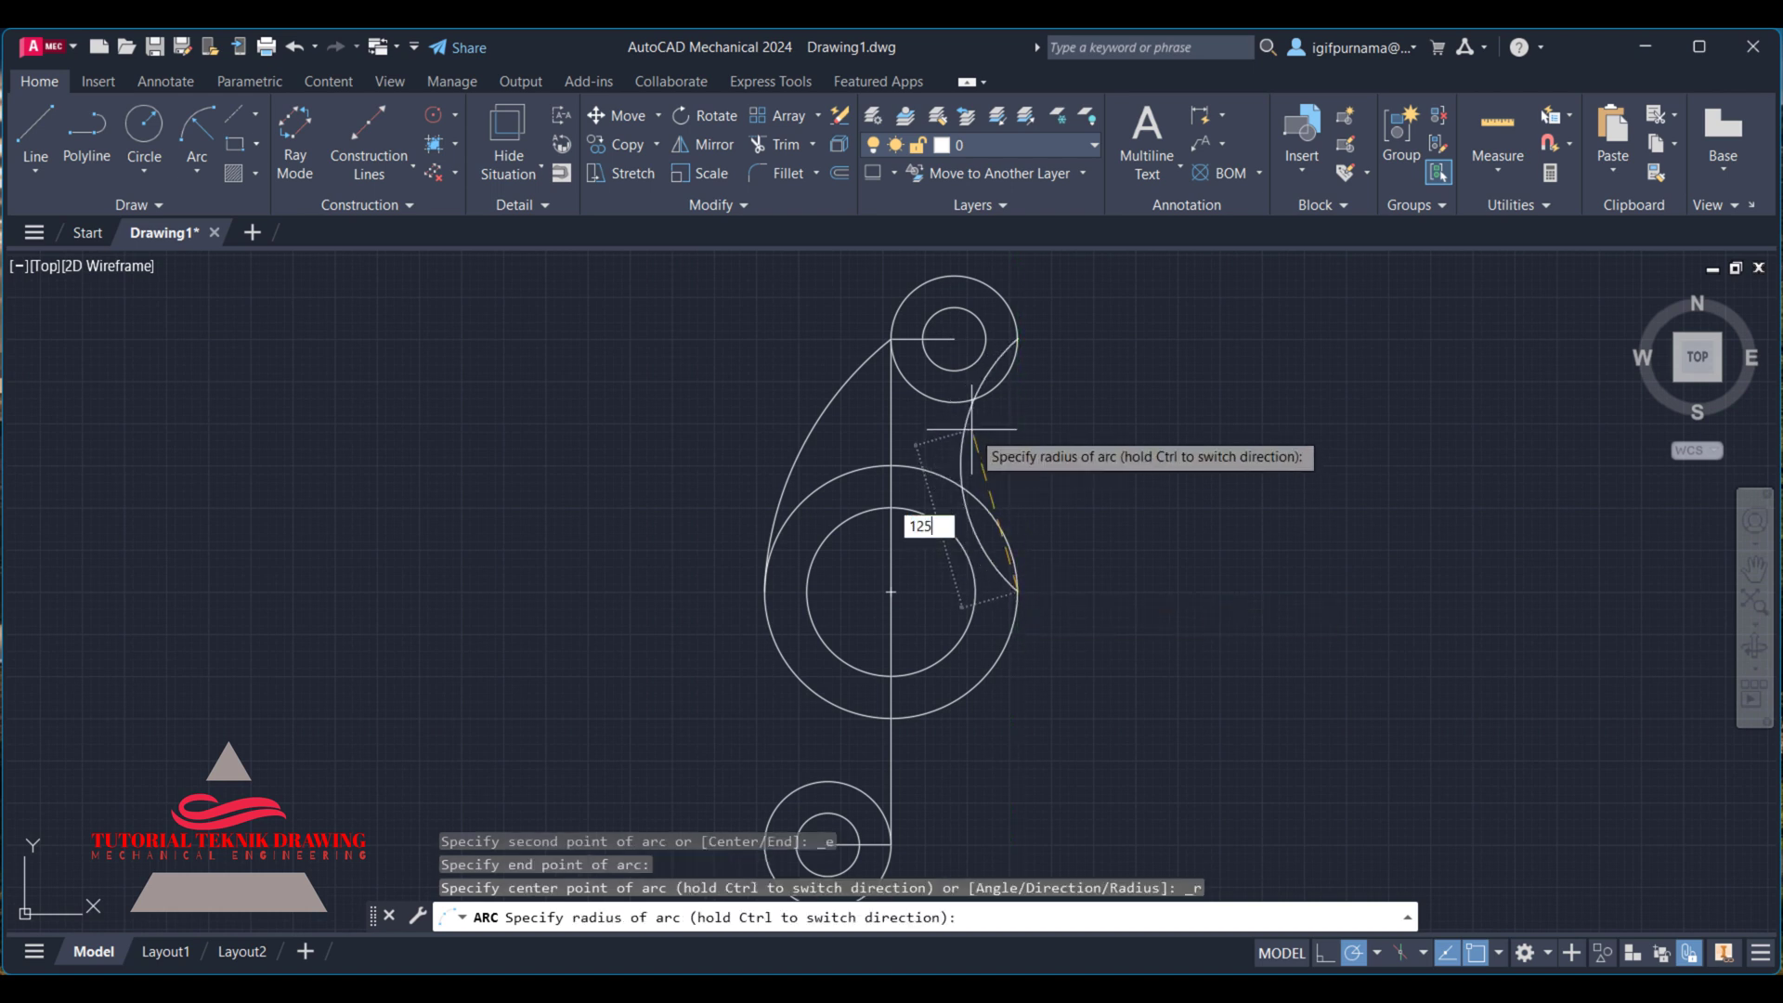
key(Return)
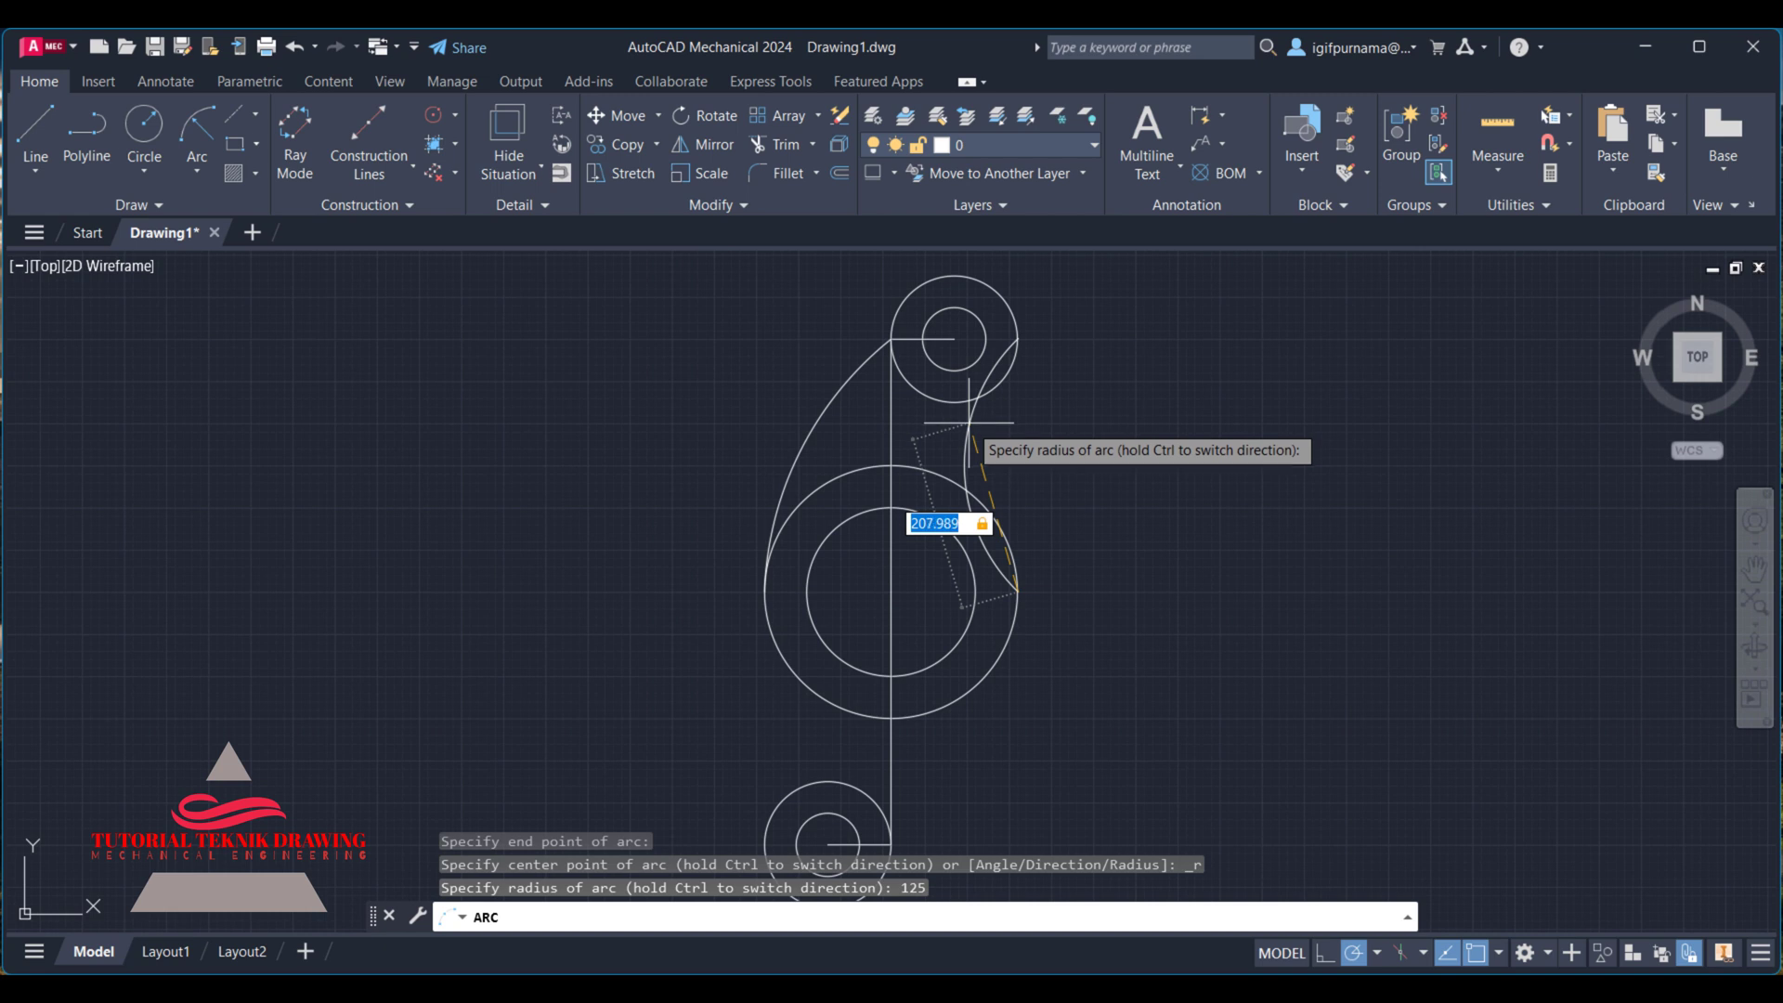
key(Escape)
- Draw the R125 arc from the top circle's lower right to the big circle's right side
click(197, 139)
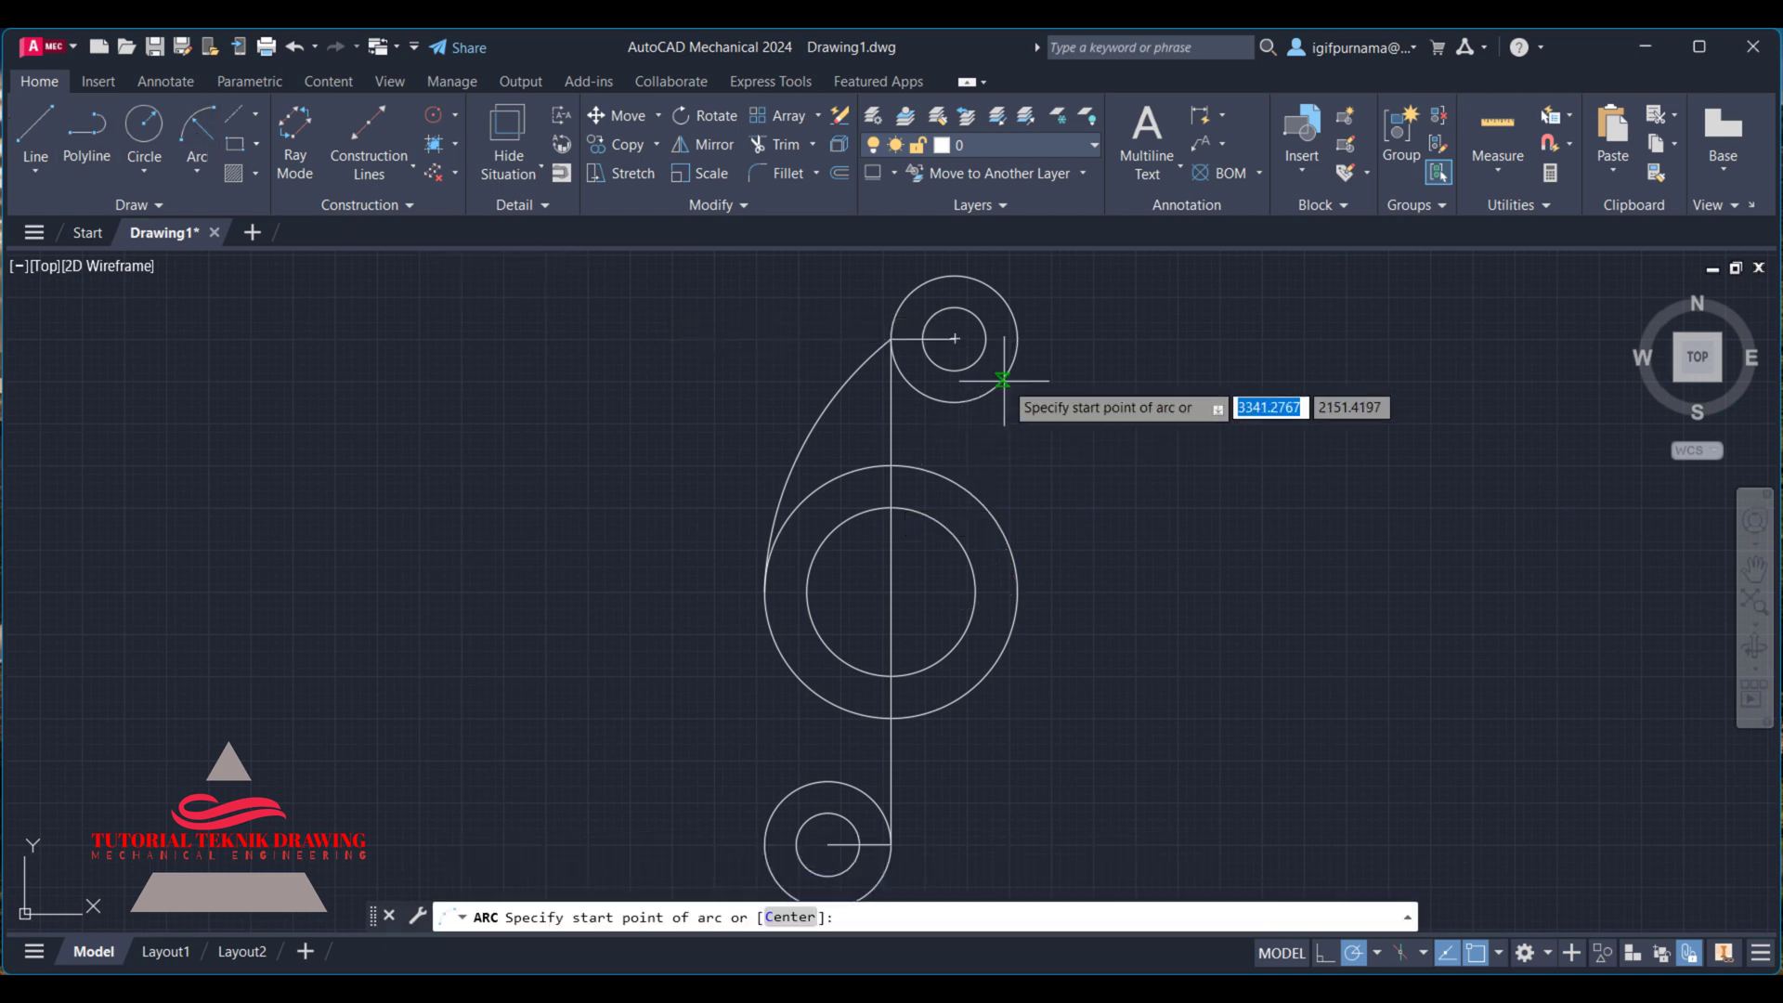
click(983, 394)
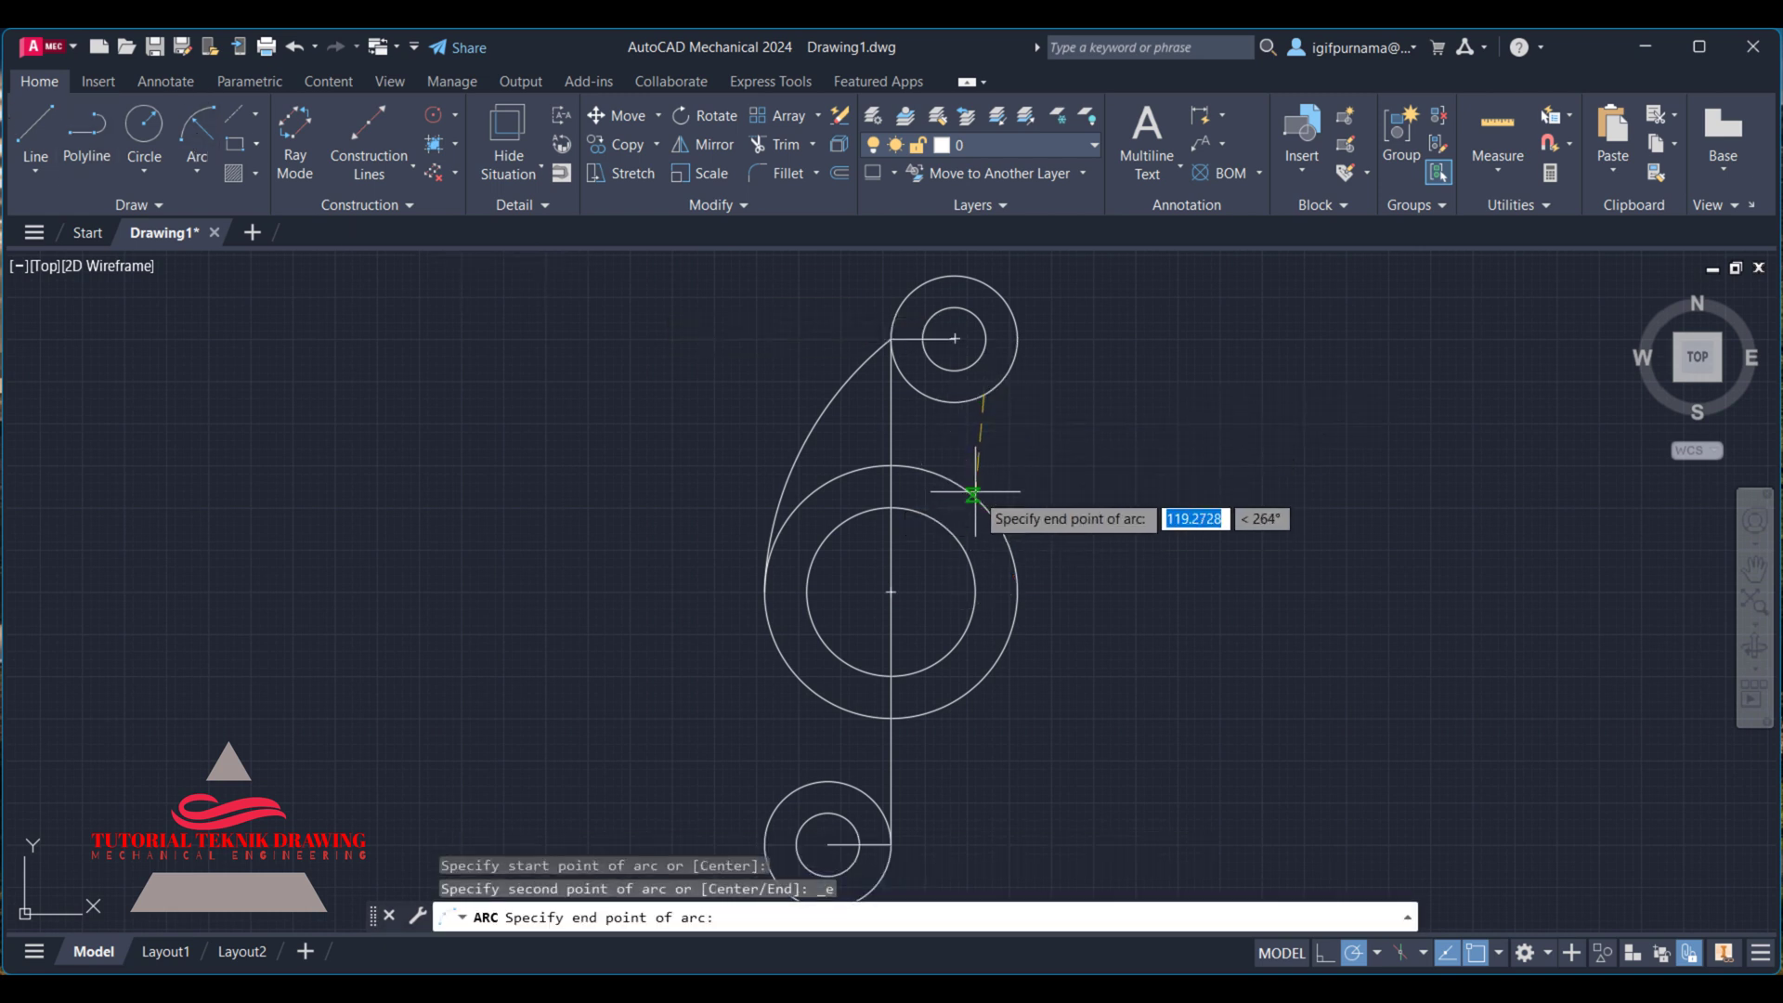
click(971, 492)
text(125)
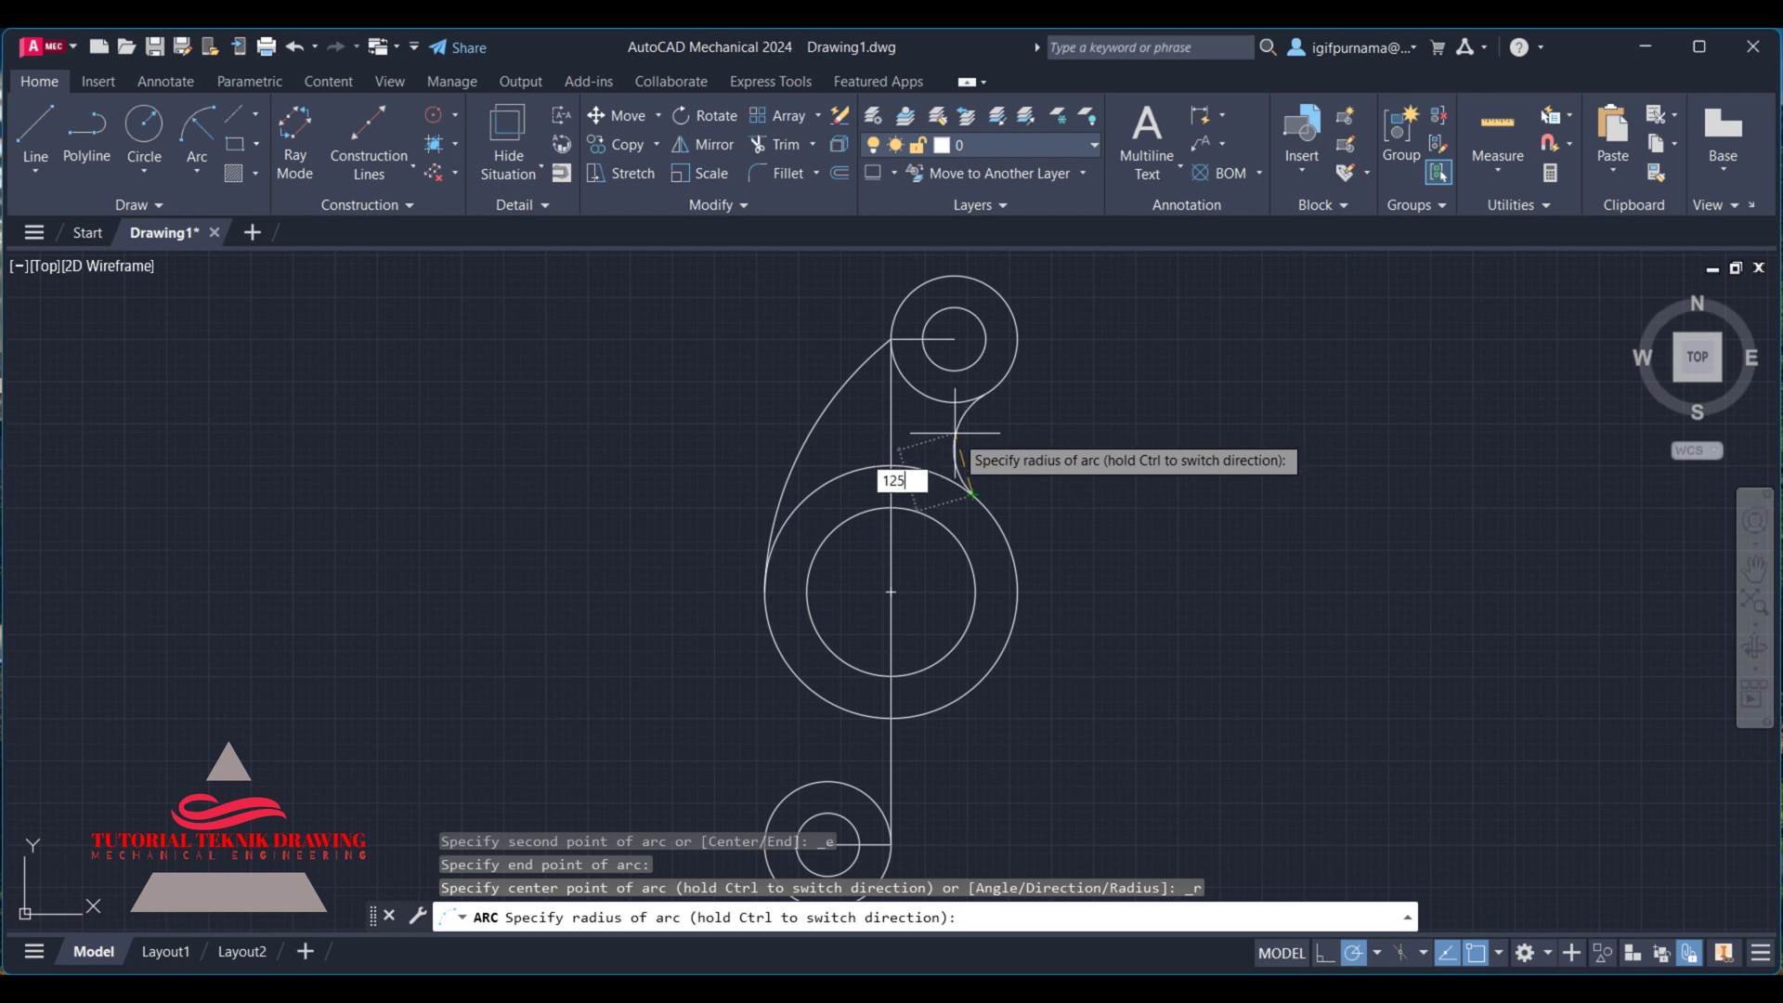
key(Return)
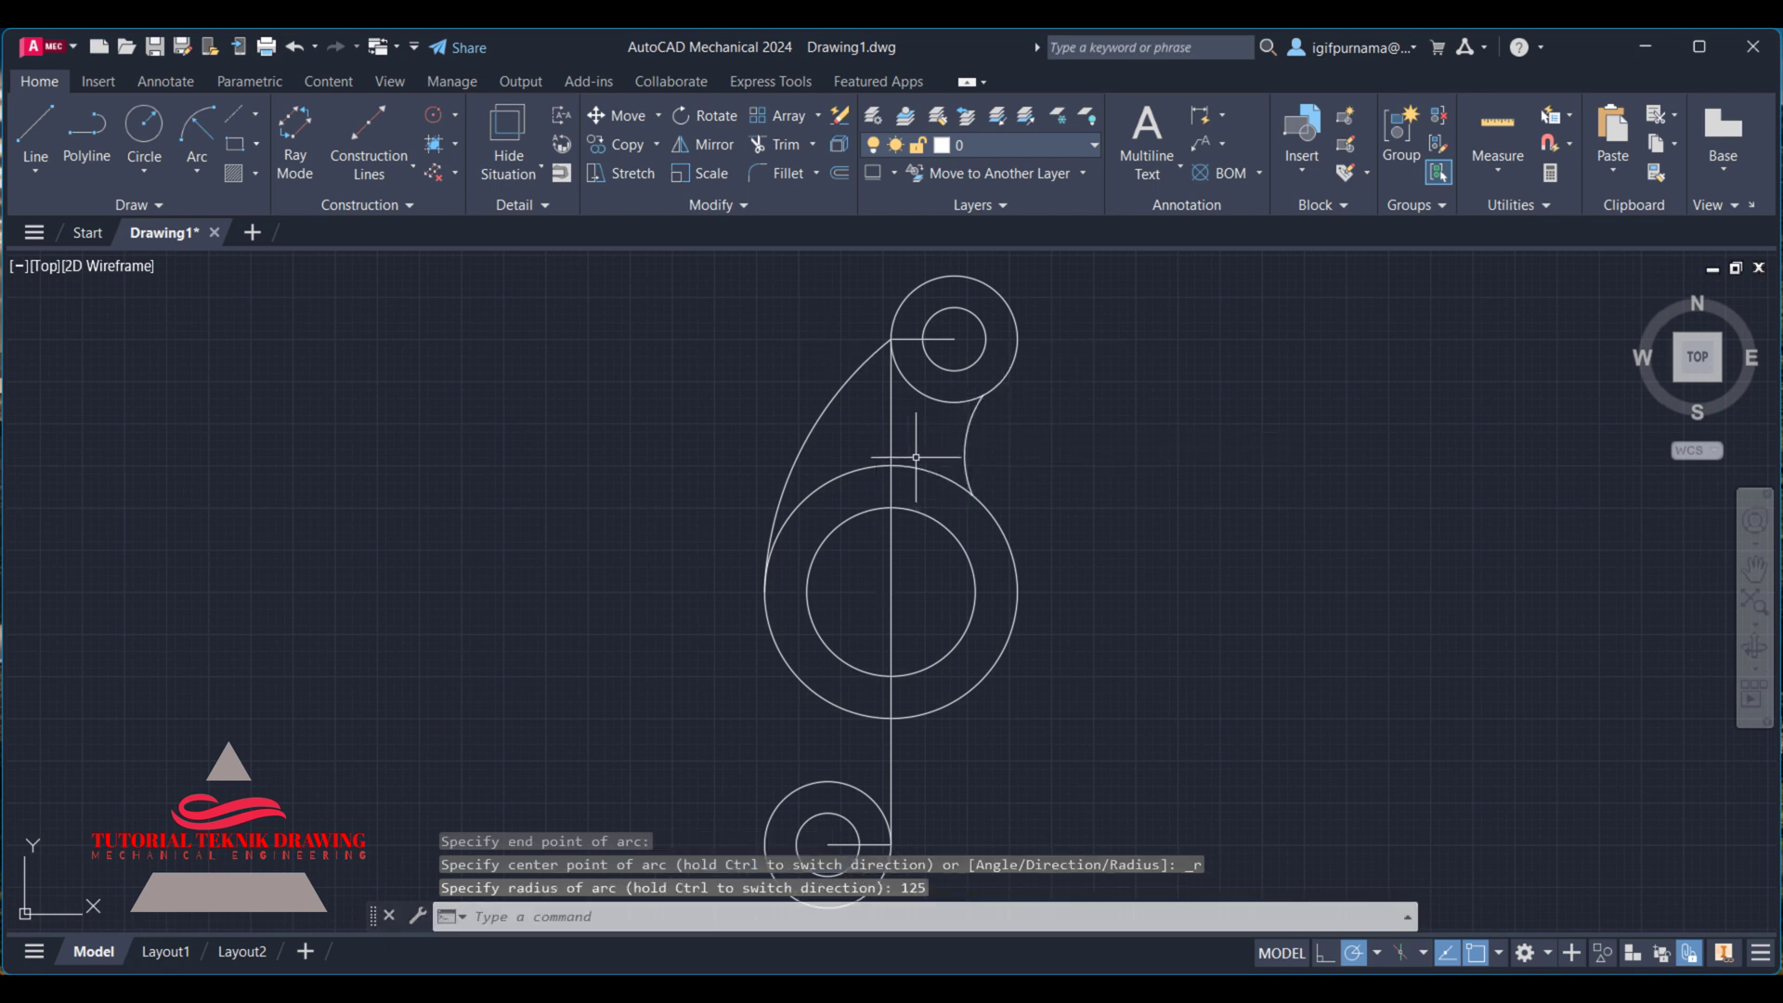
click(1754, 568)
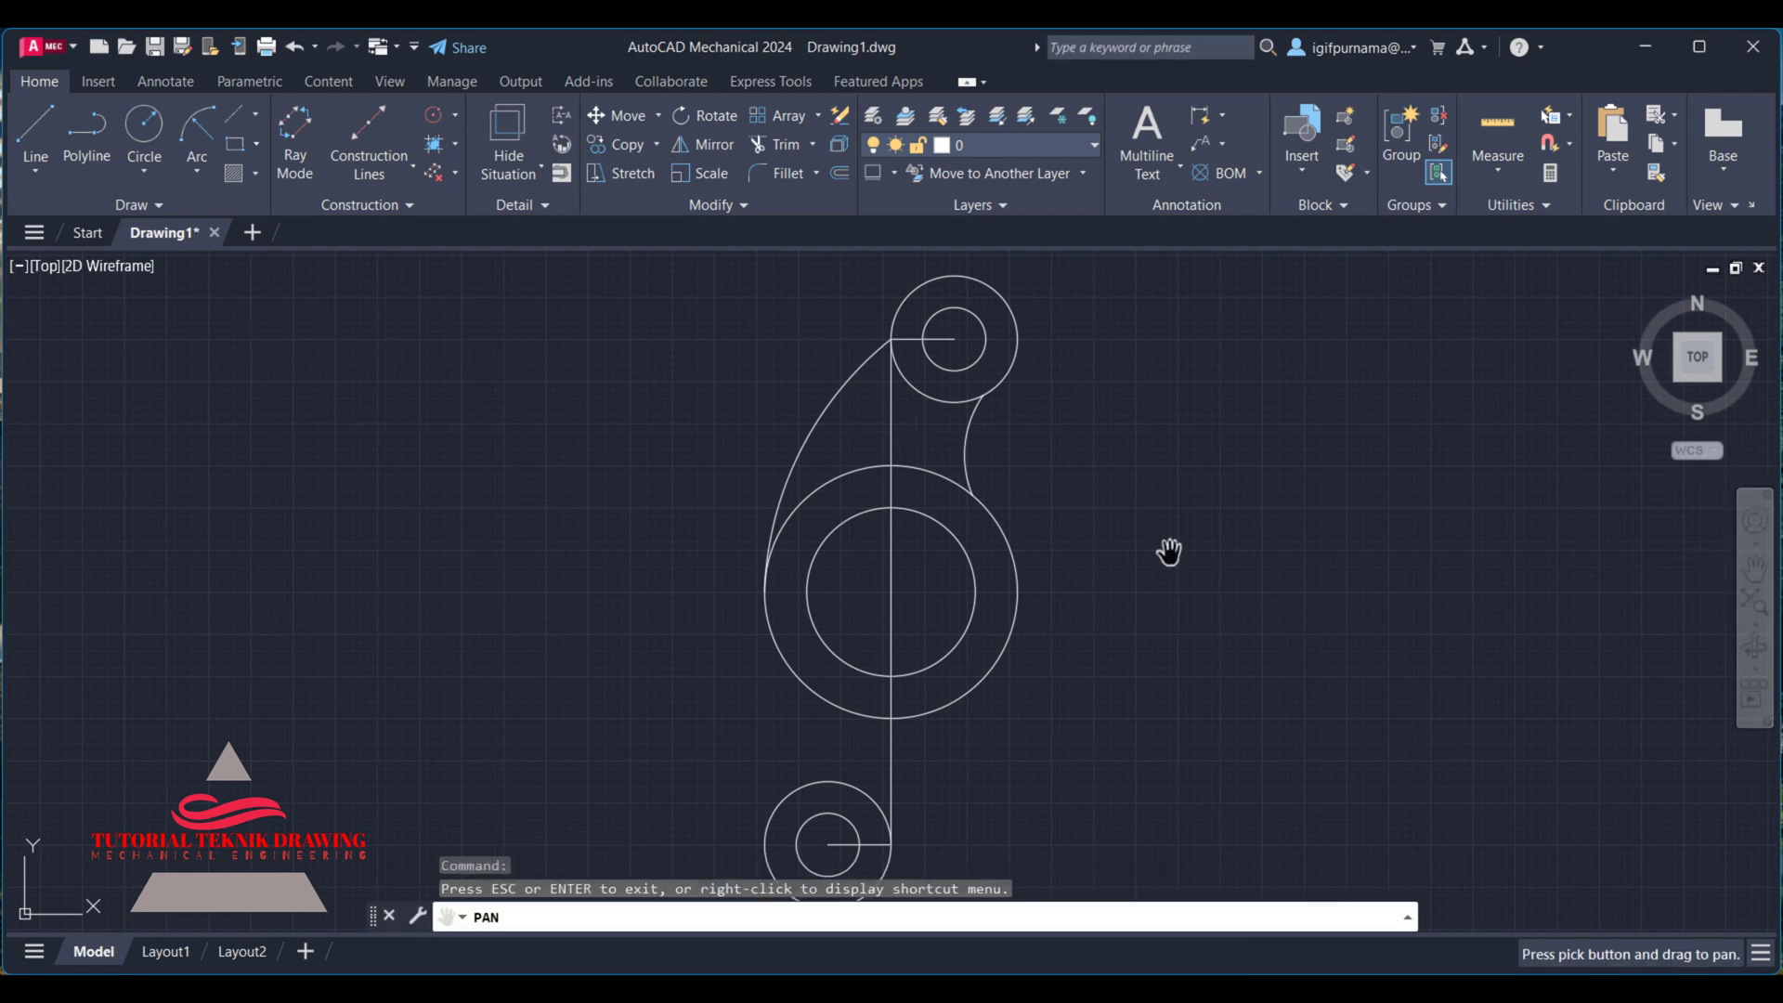
drag(1130, 512, 1115, 437)
right_click(1127, 446)
click(1144, 458)
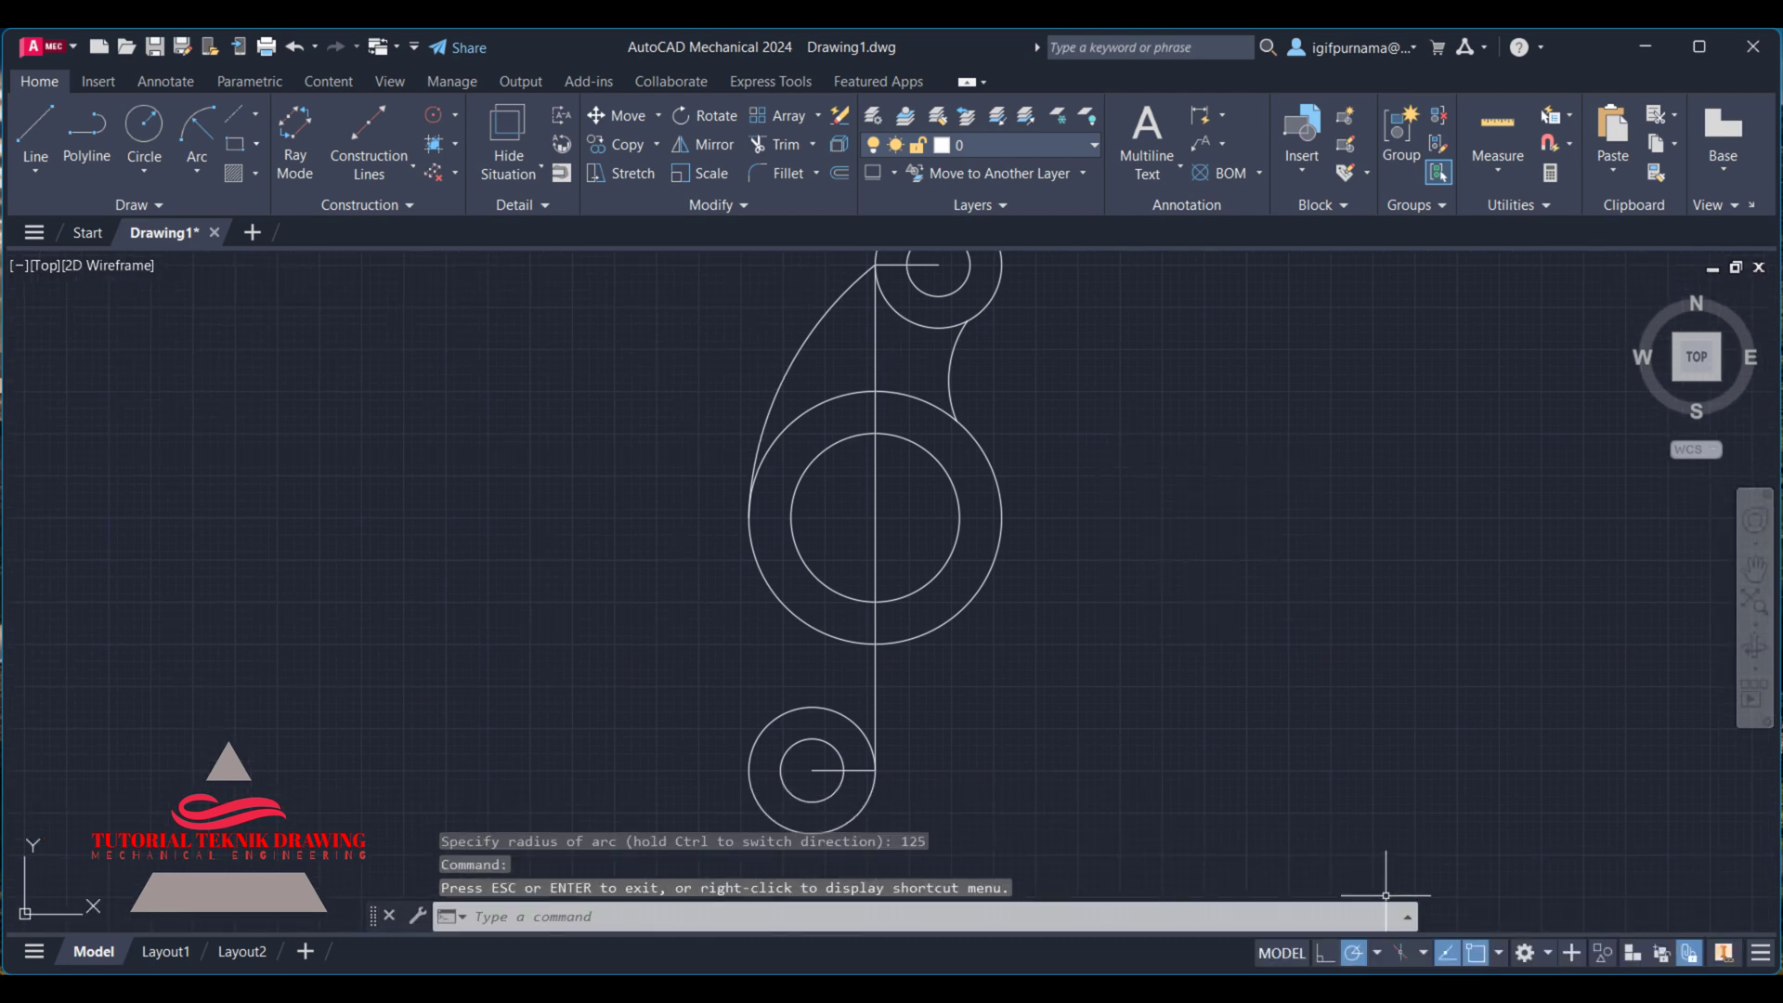
key(alt+Tab)
key(alt+Tab)
- Draw an R400 arc from the bottom boss to the central ring's right edge
click(197, 130)
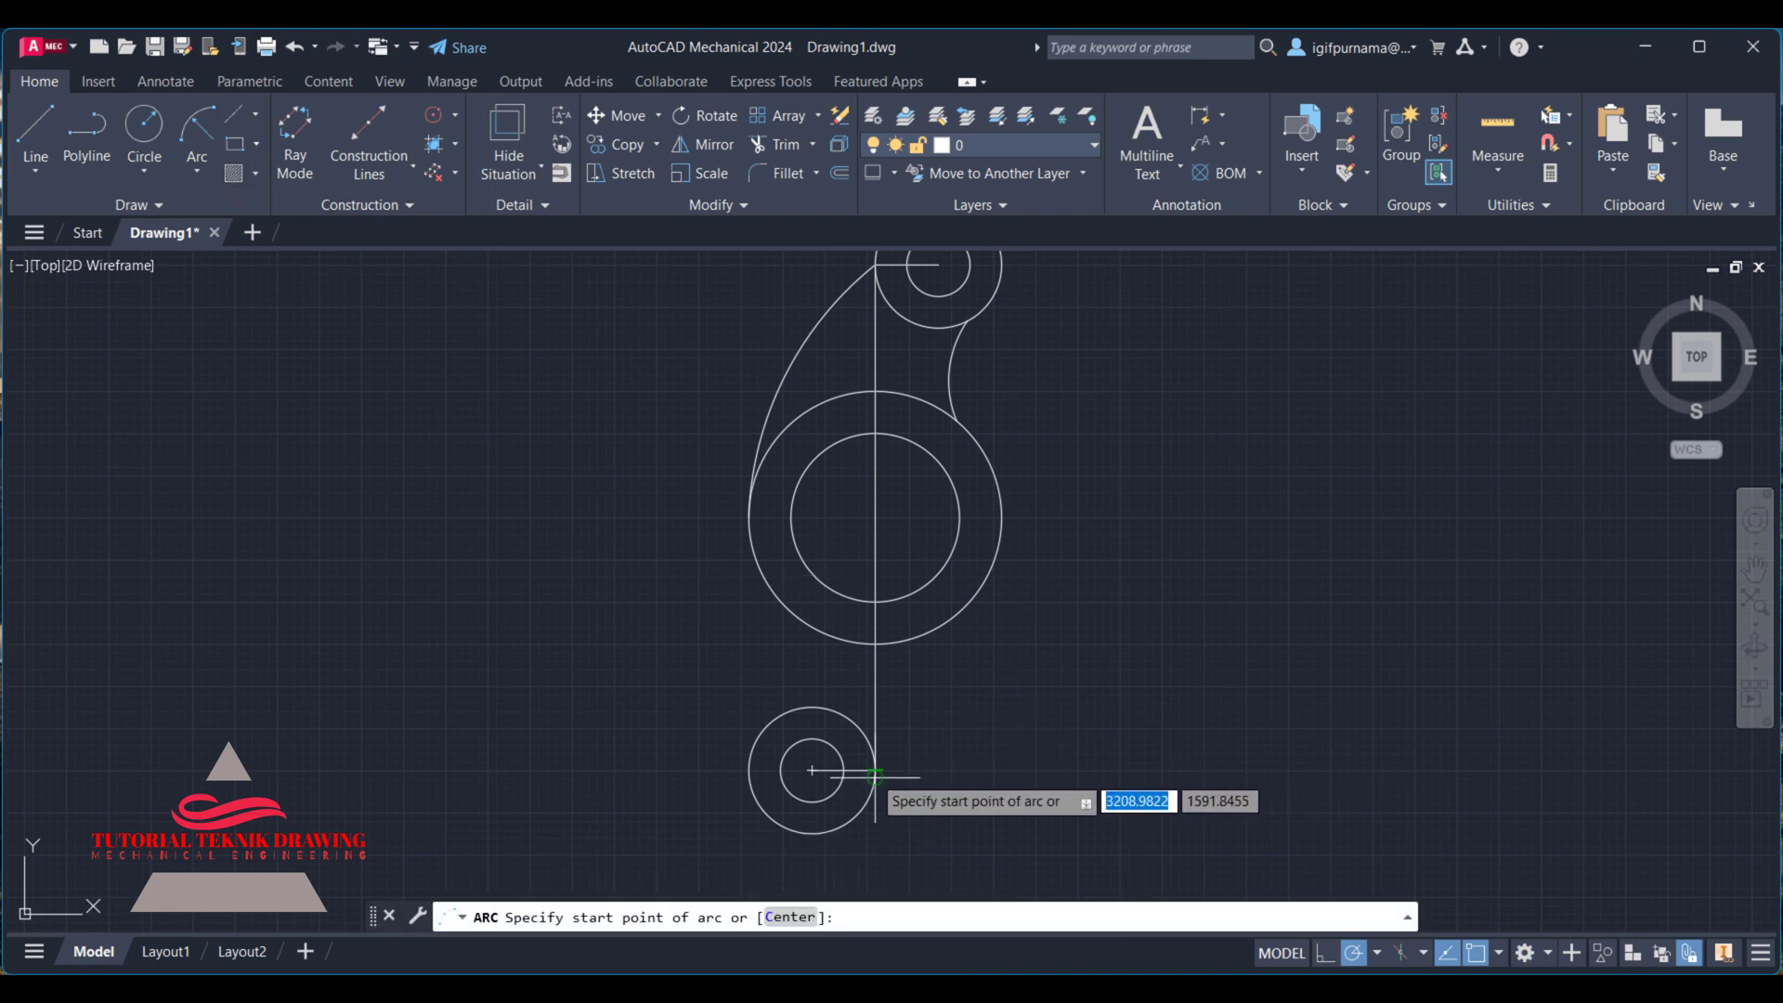
click(875, 770)
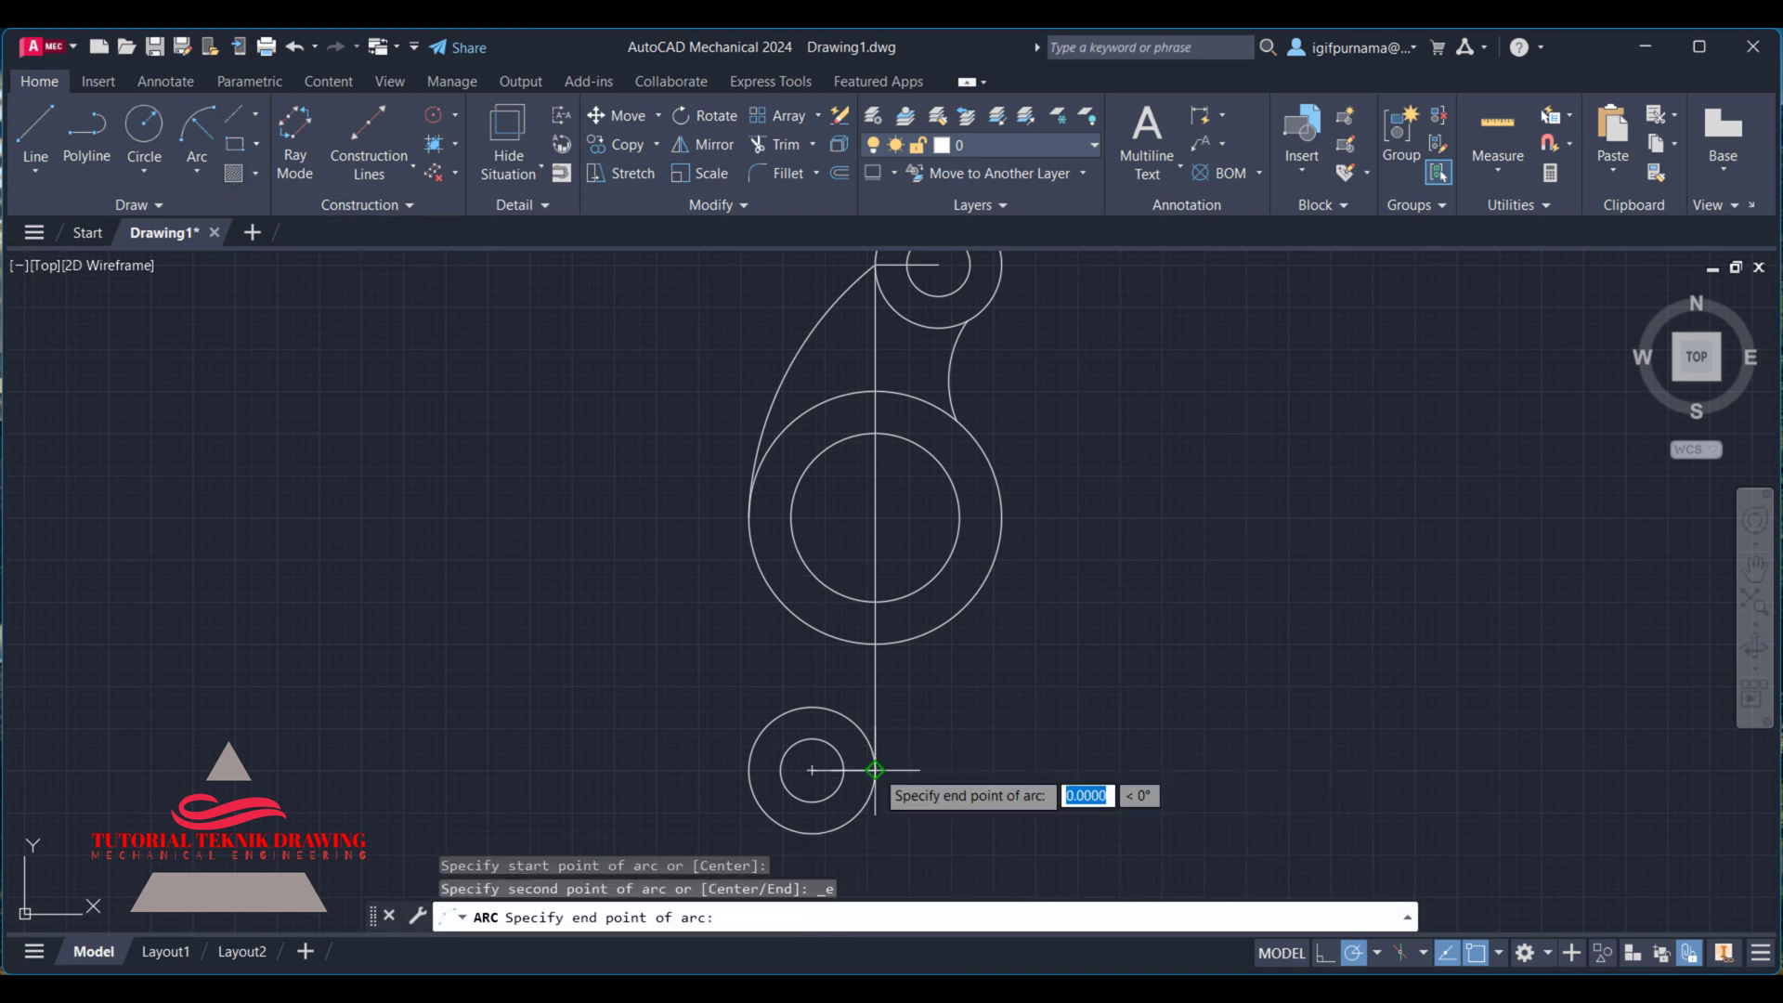
click(1002, 517)
text(400)
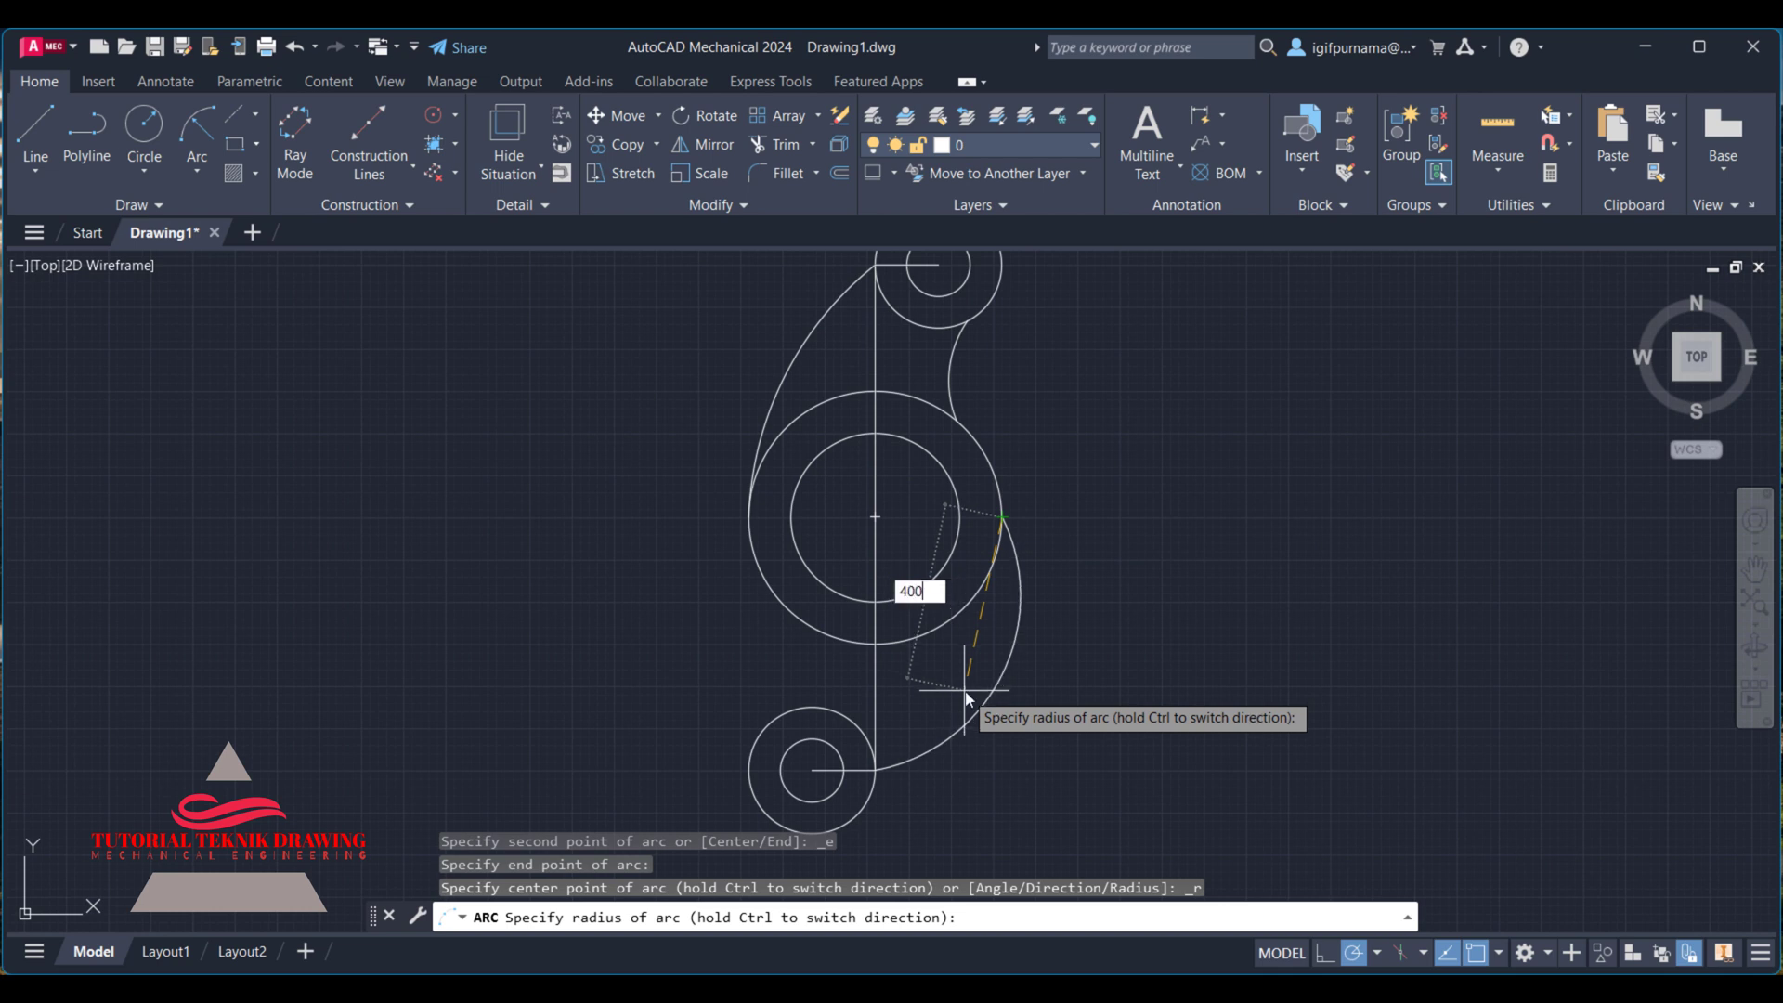
key(Return)
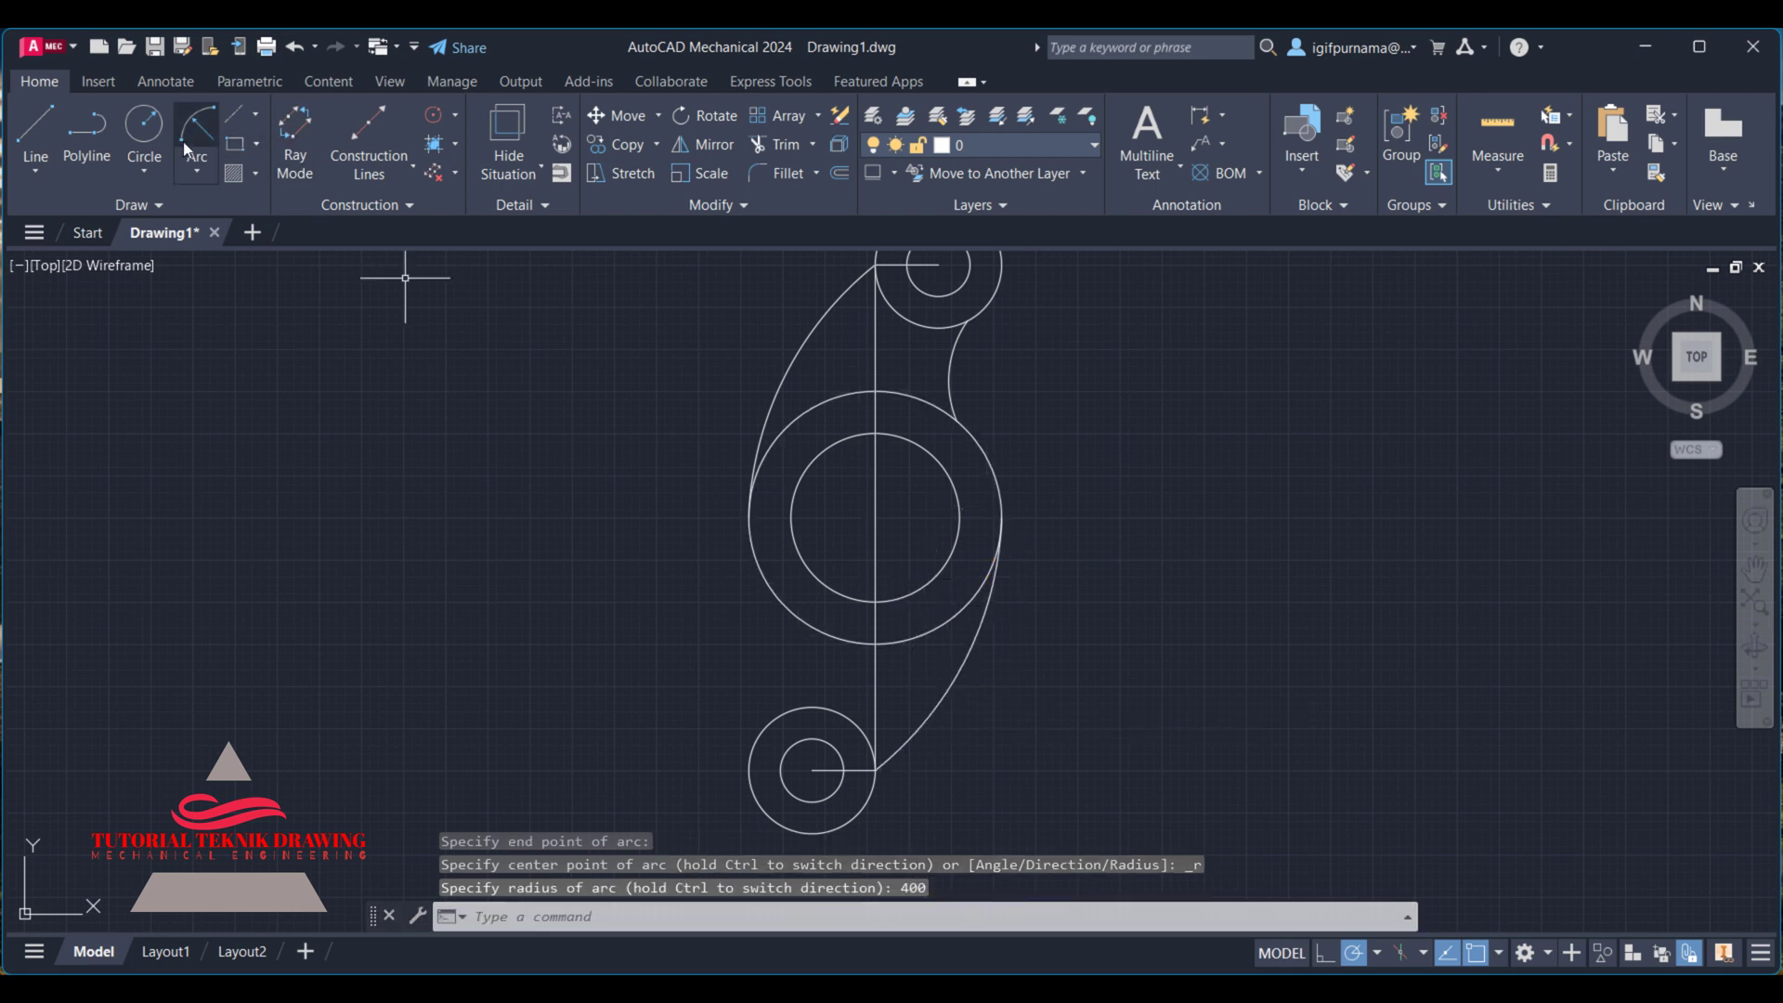
click(182, 141)
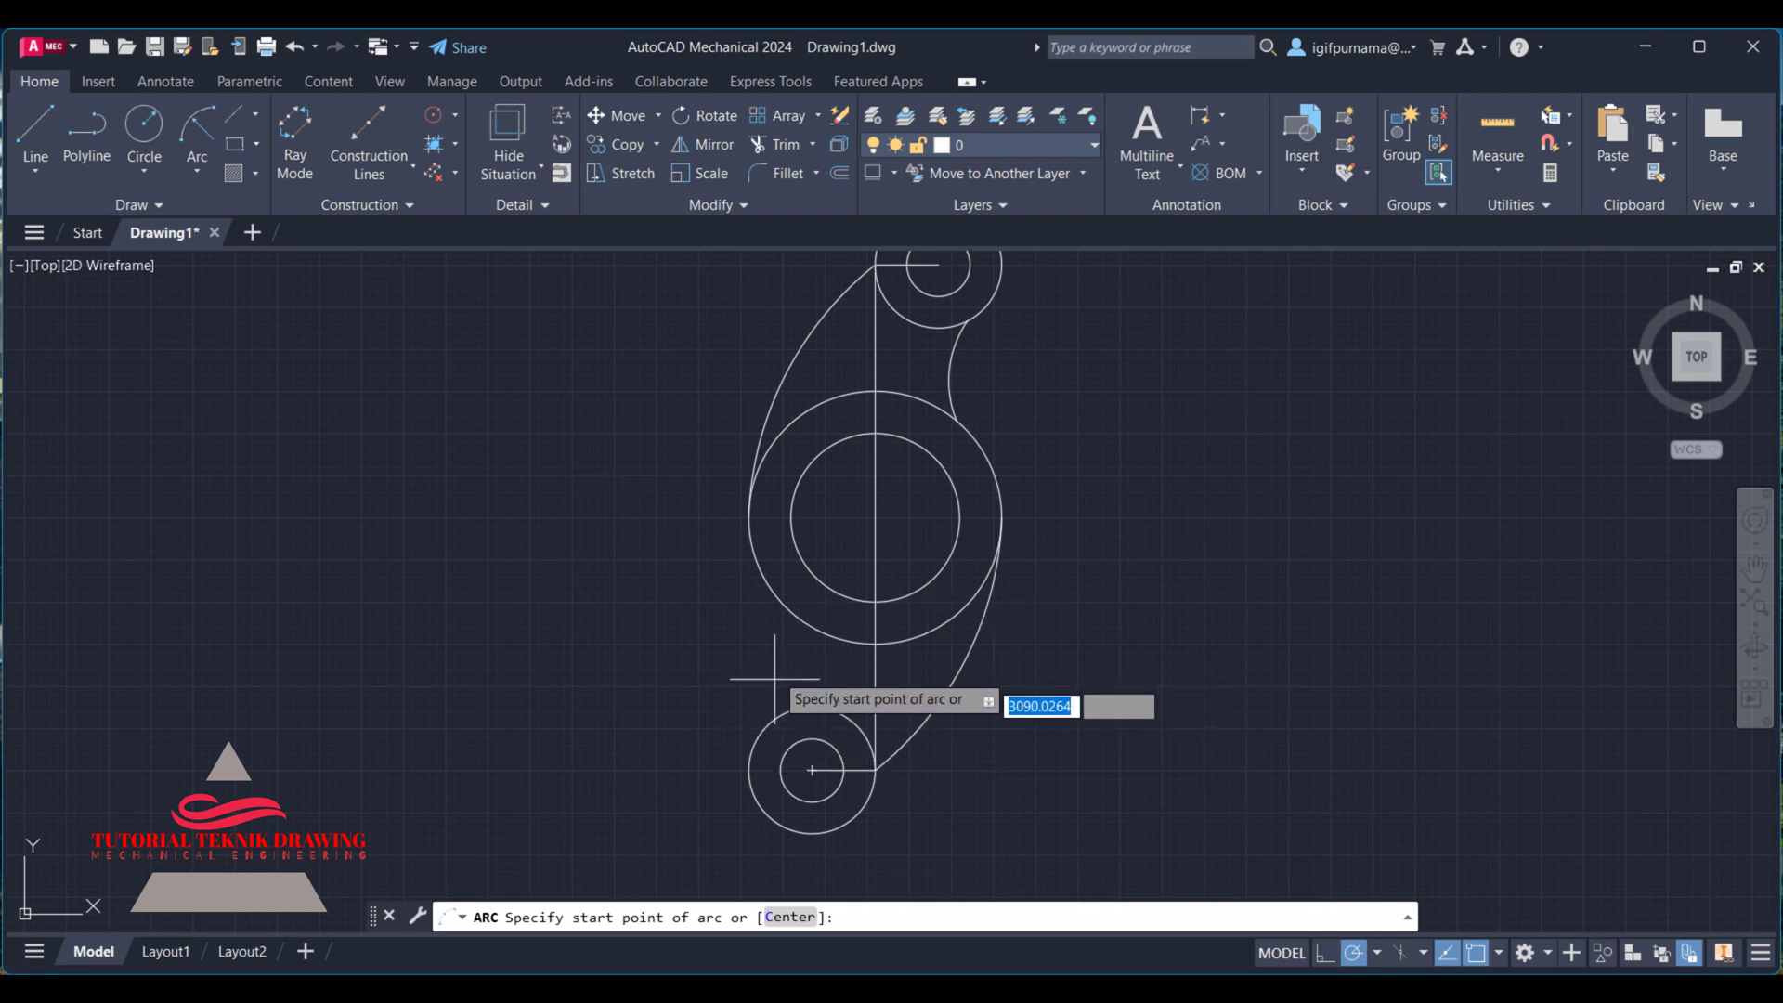
- Replace a misplaced arc with an R125 arc from the bottom boss to the central ring's lower left
click(778, 597)
click(783, 711)
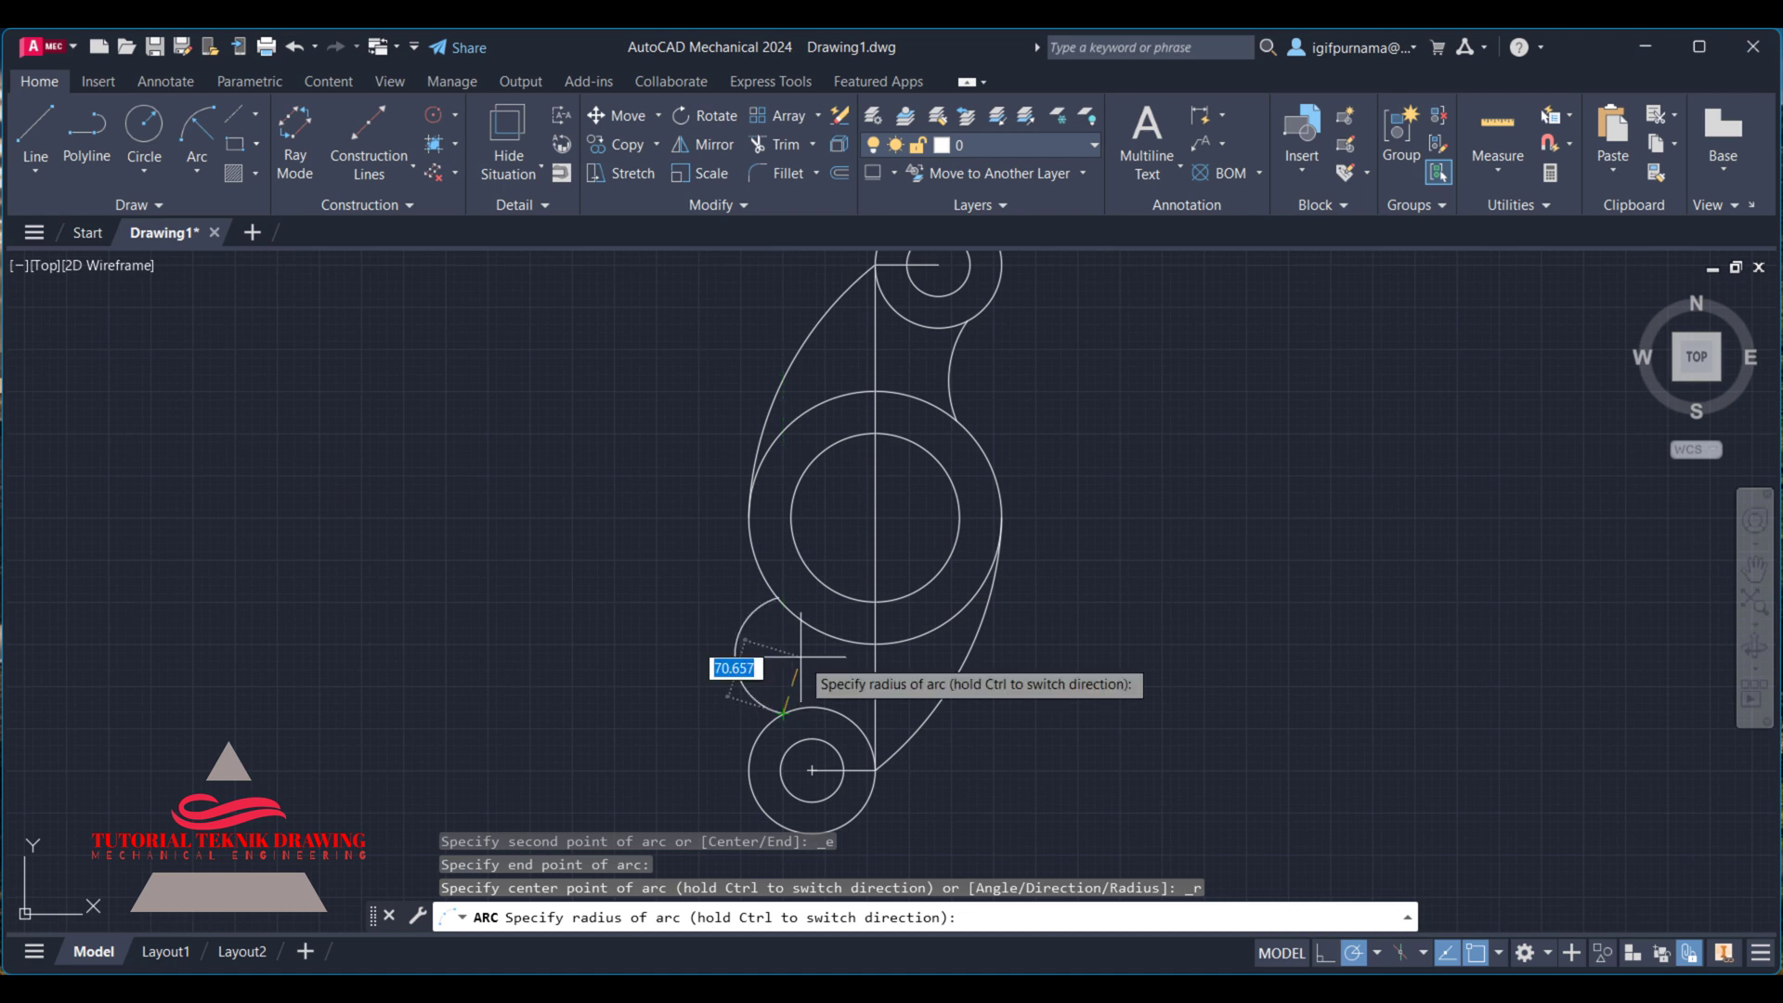
key(Escape)
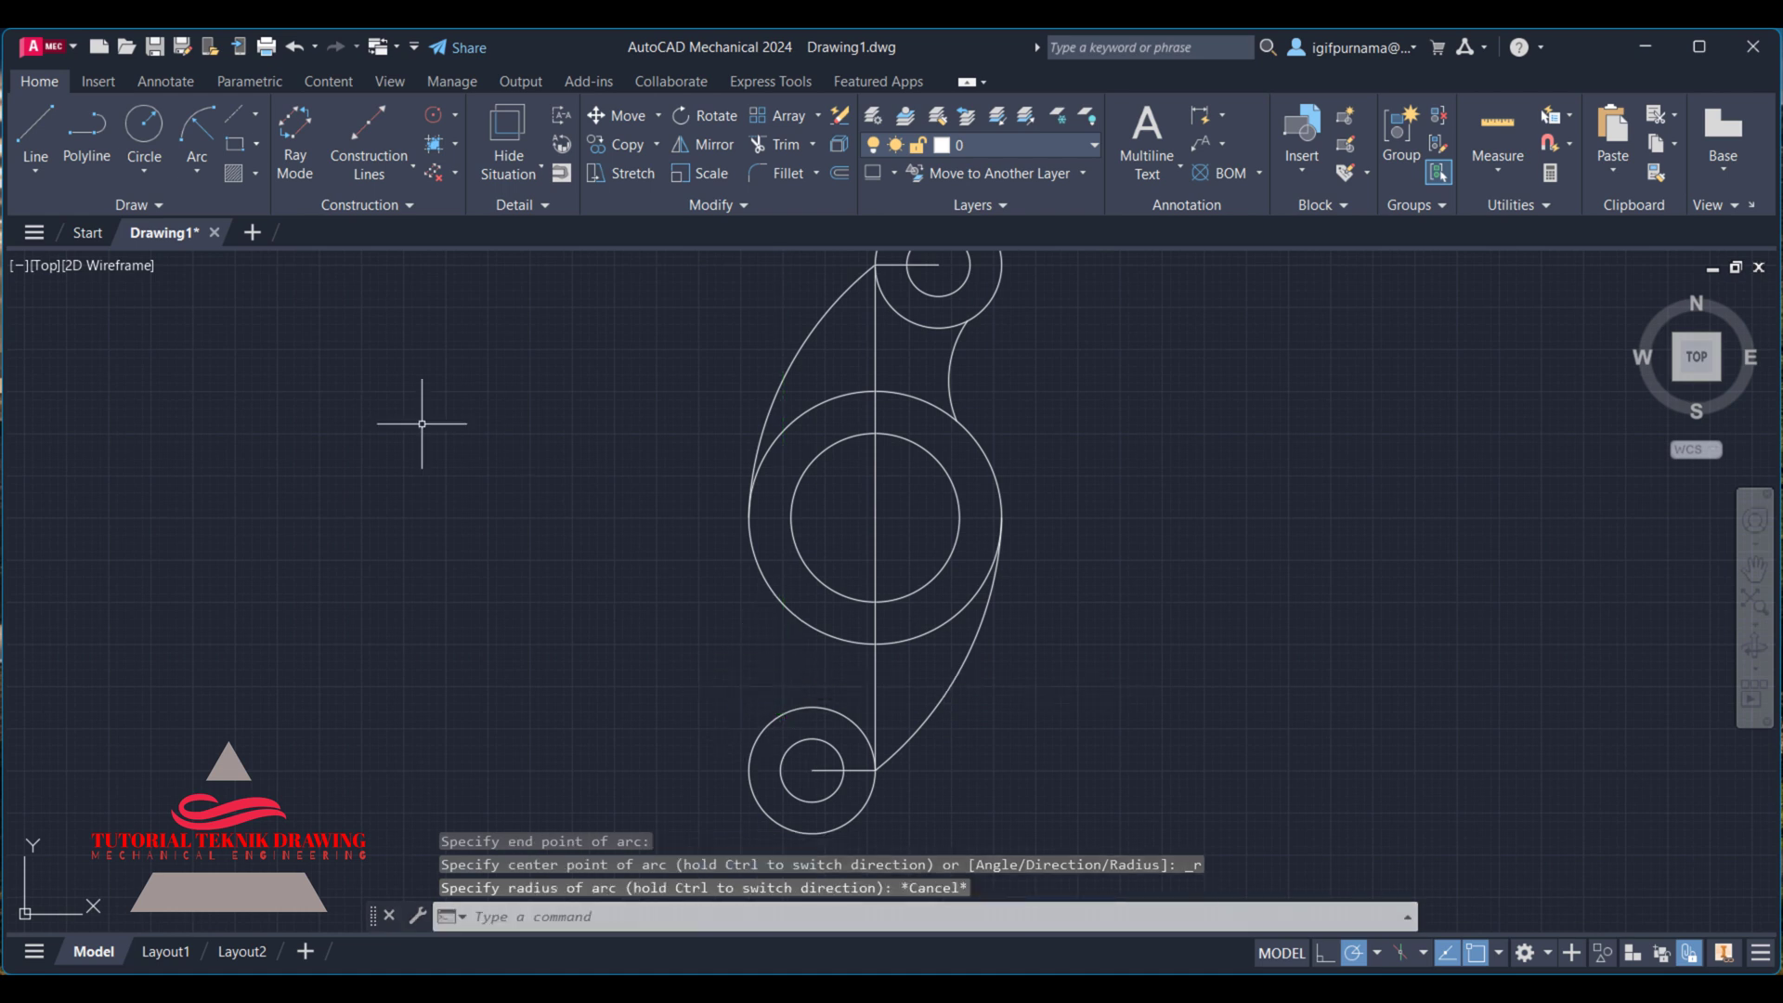
click(197, 130)
click(791, 707)
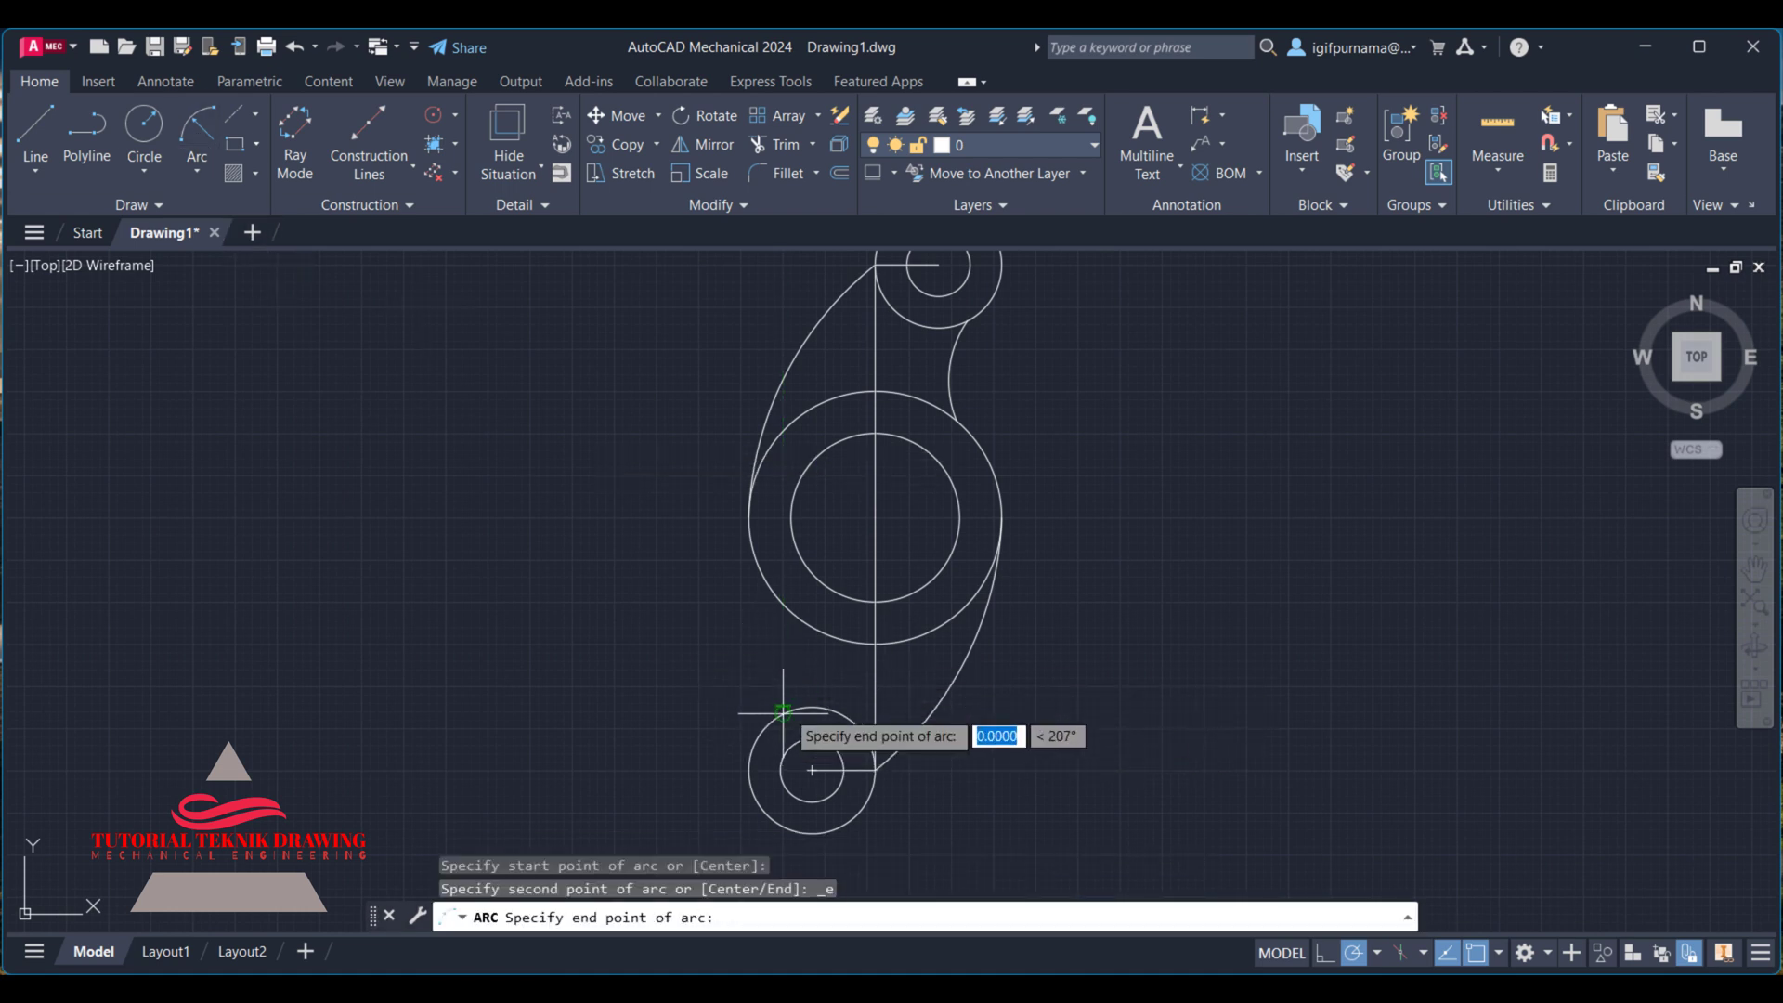
click(799, 615)
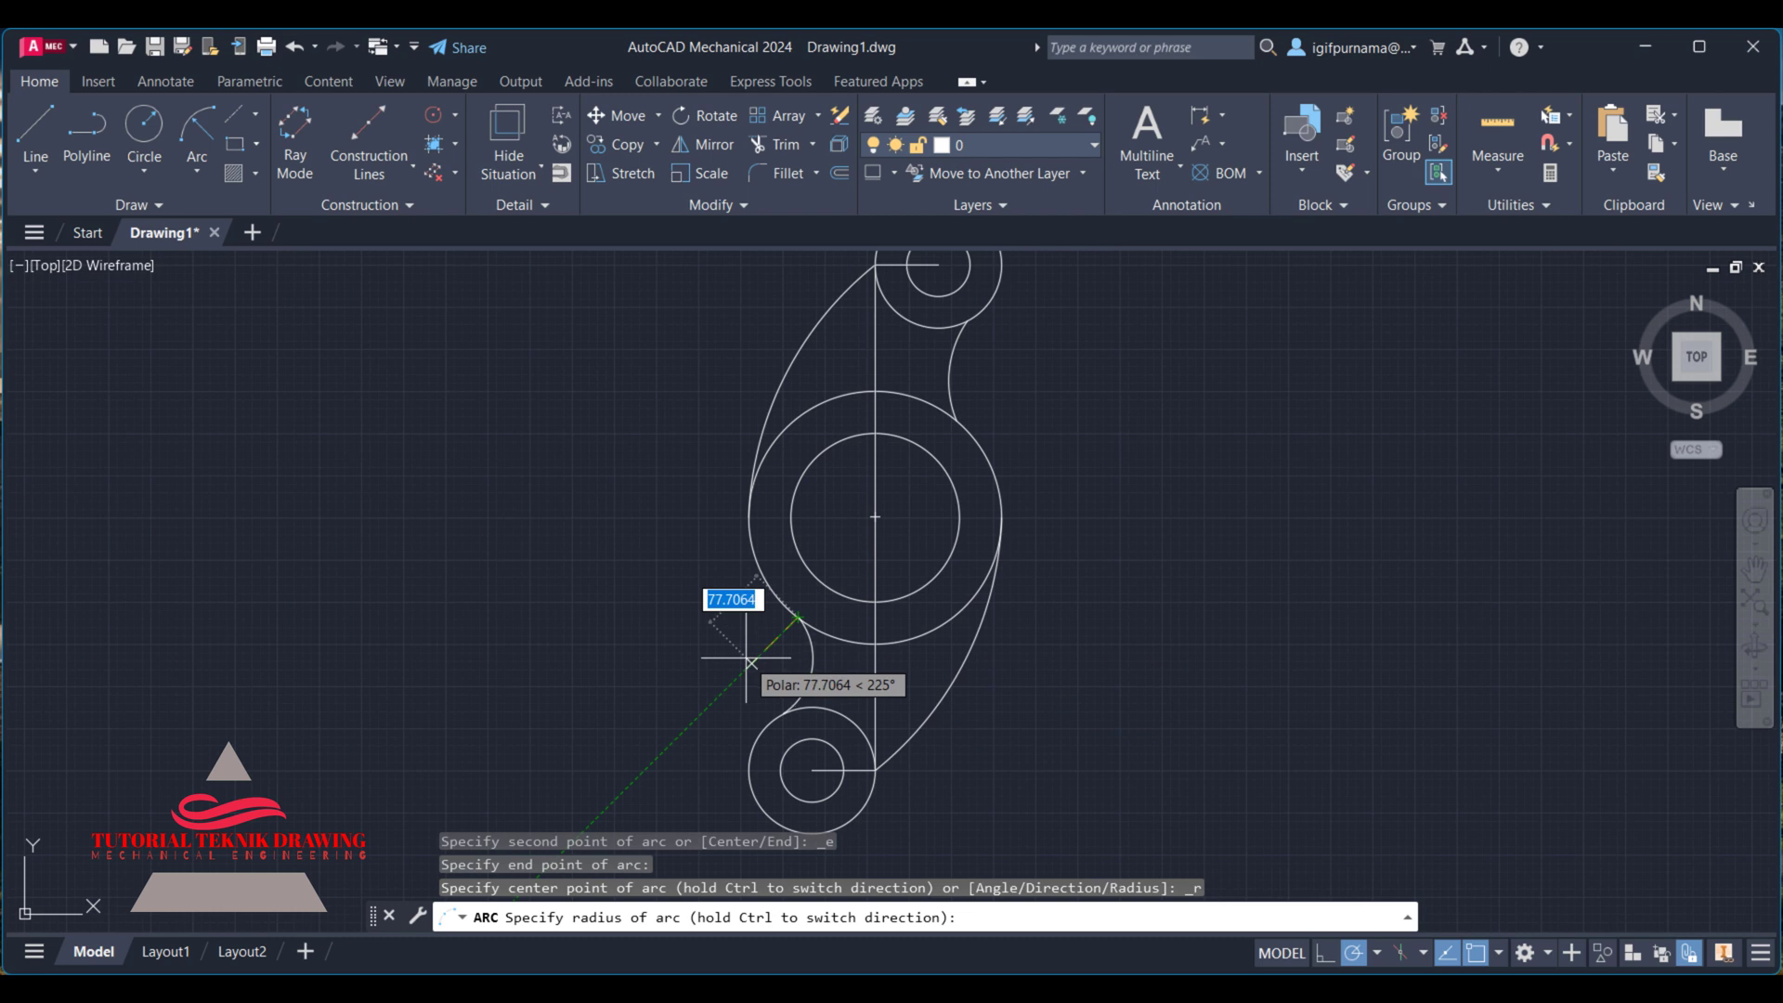
text(125)
key(Return)
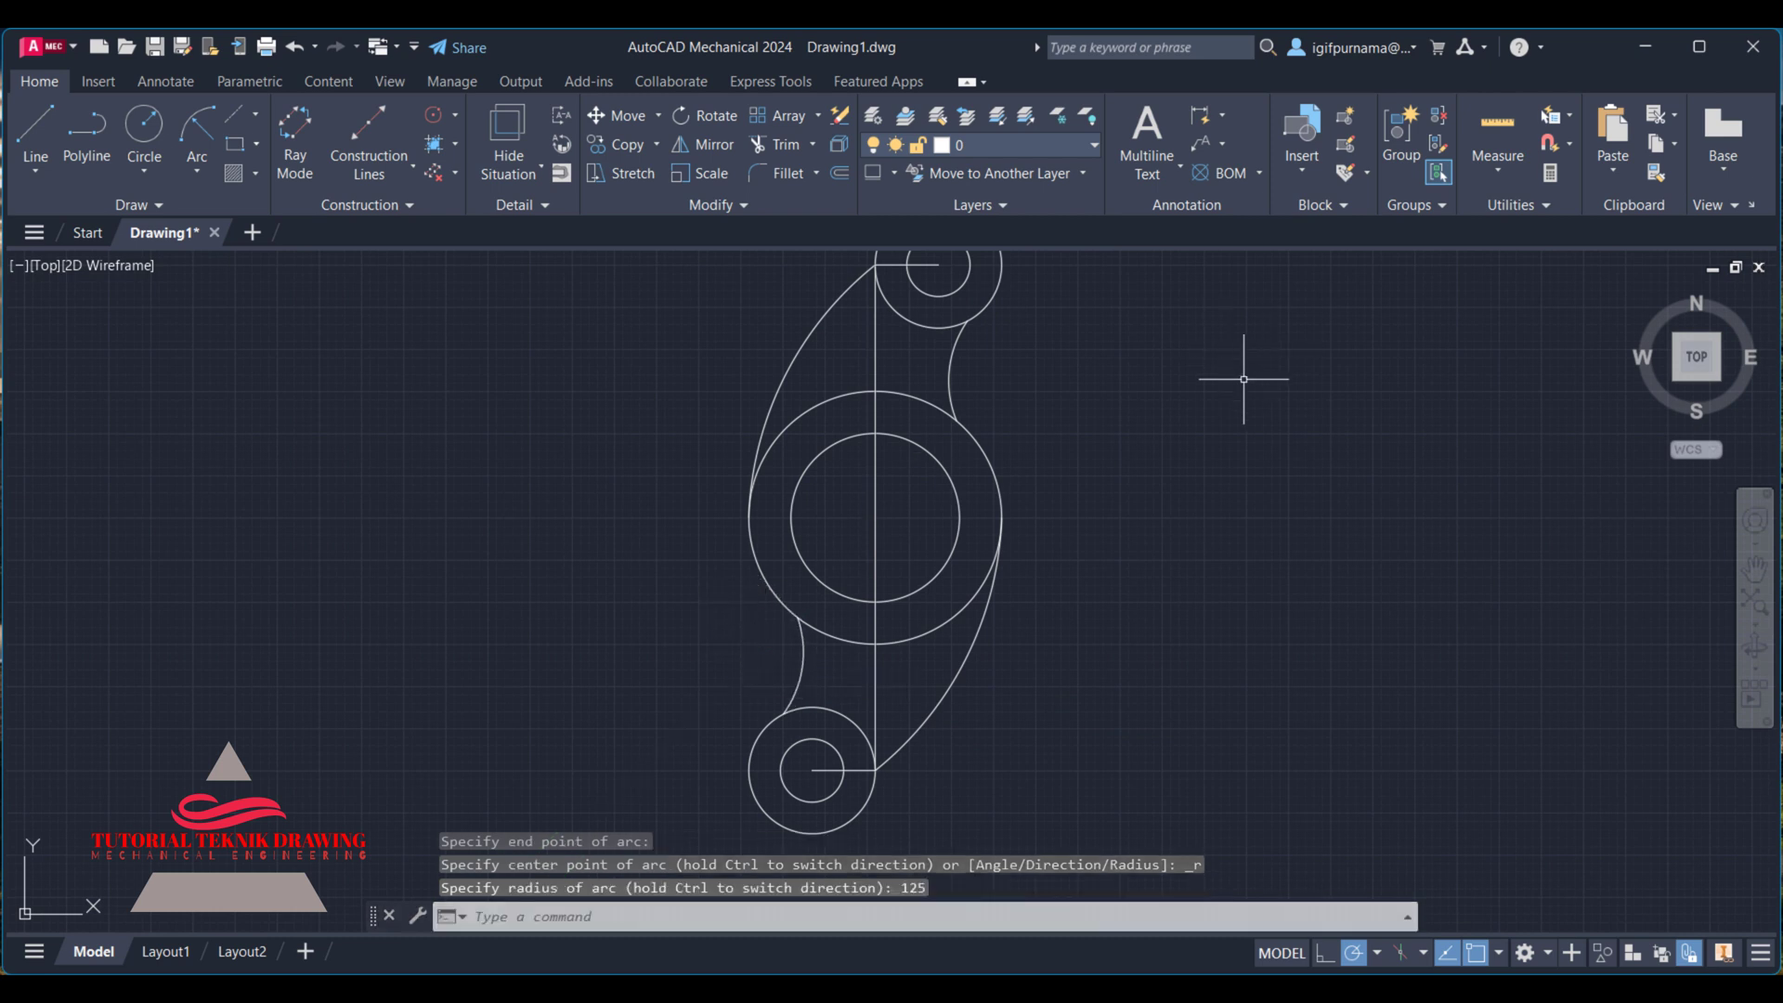
- Power Erase the short lines inside both bosses and the vertical centre line, then refit the view
click(839, 119)
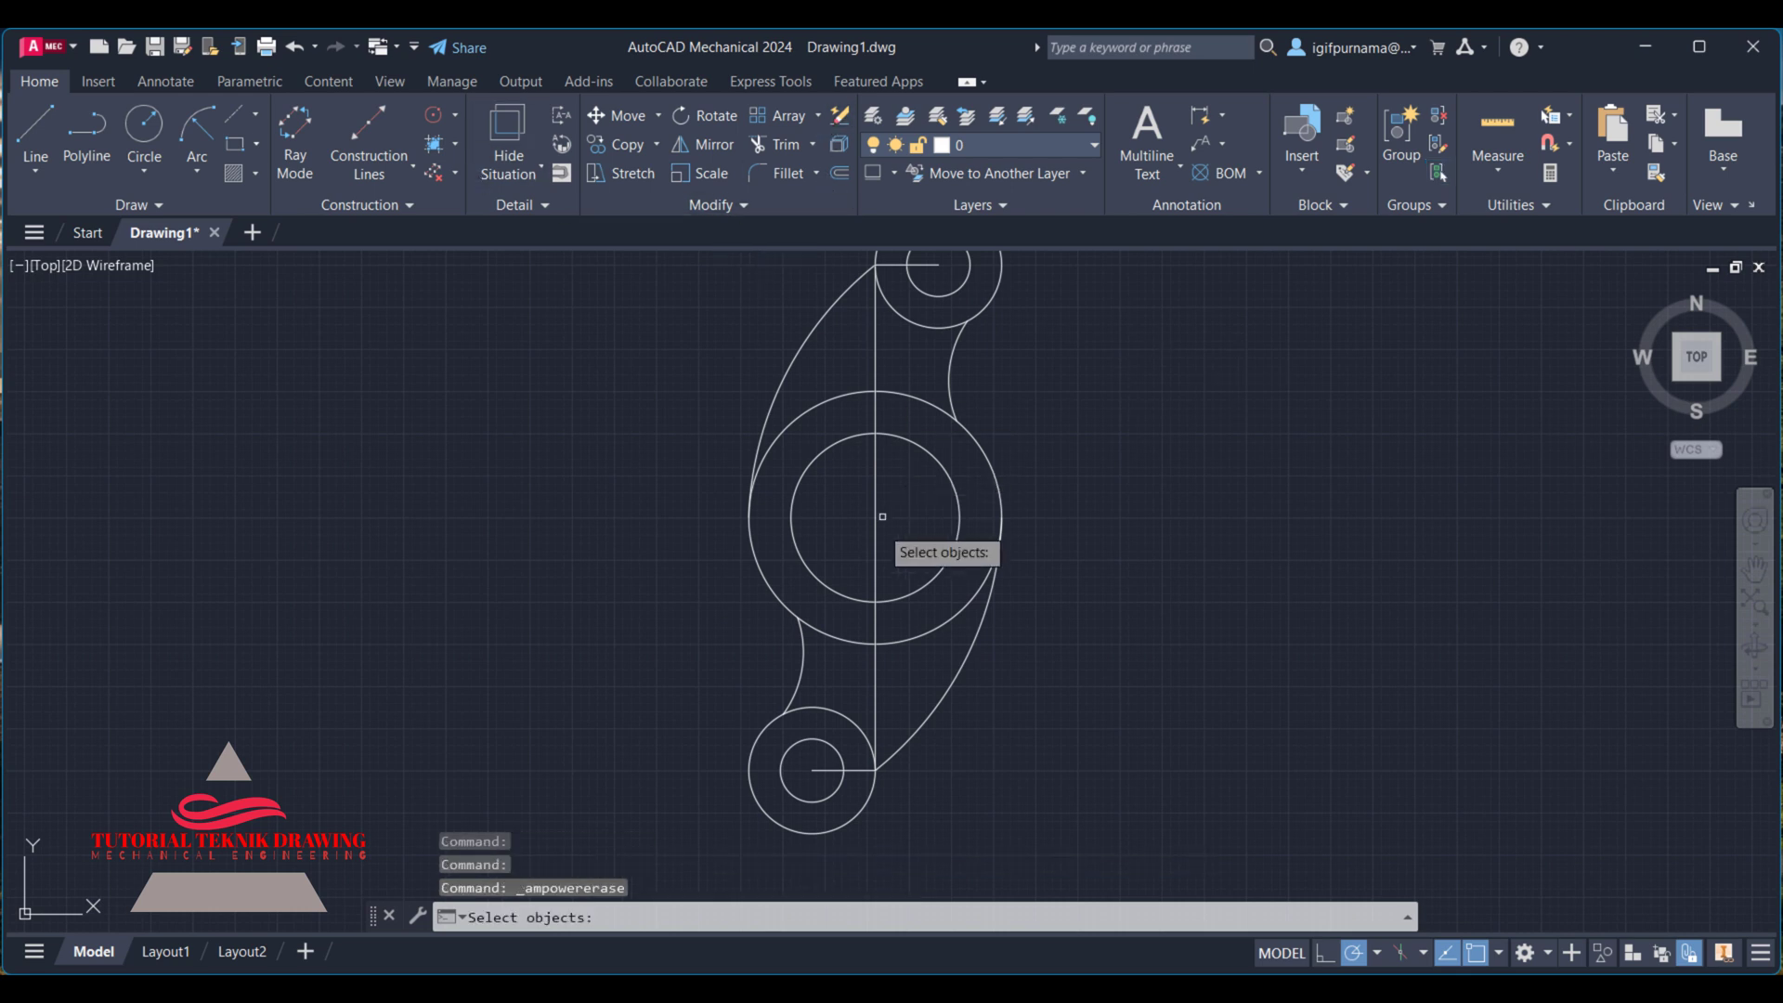
click(847, 770)
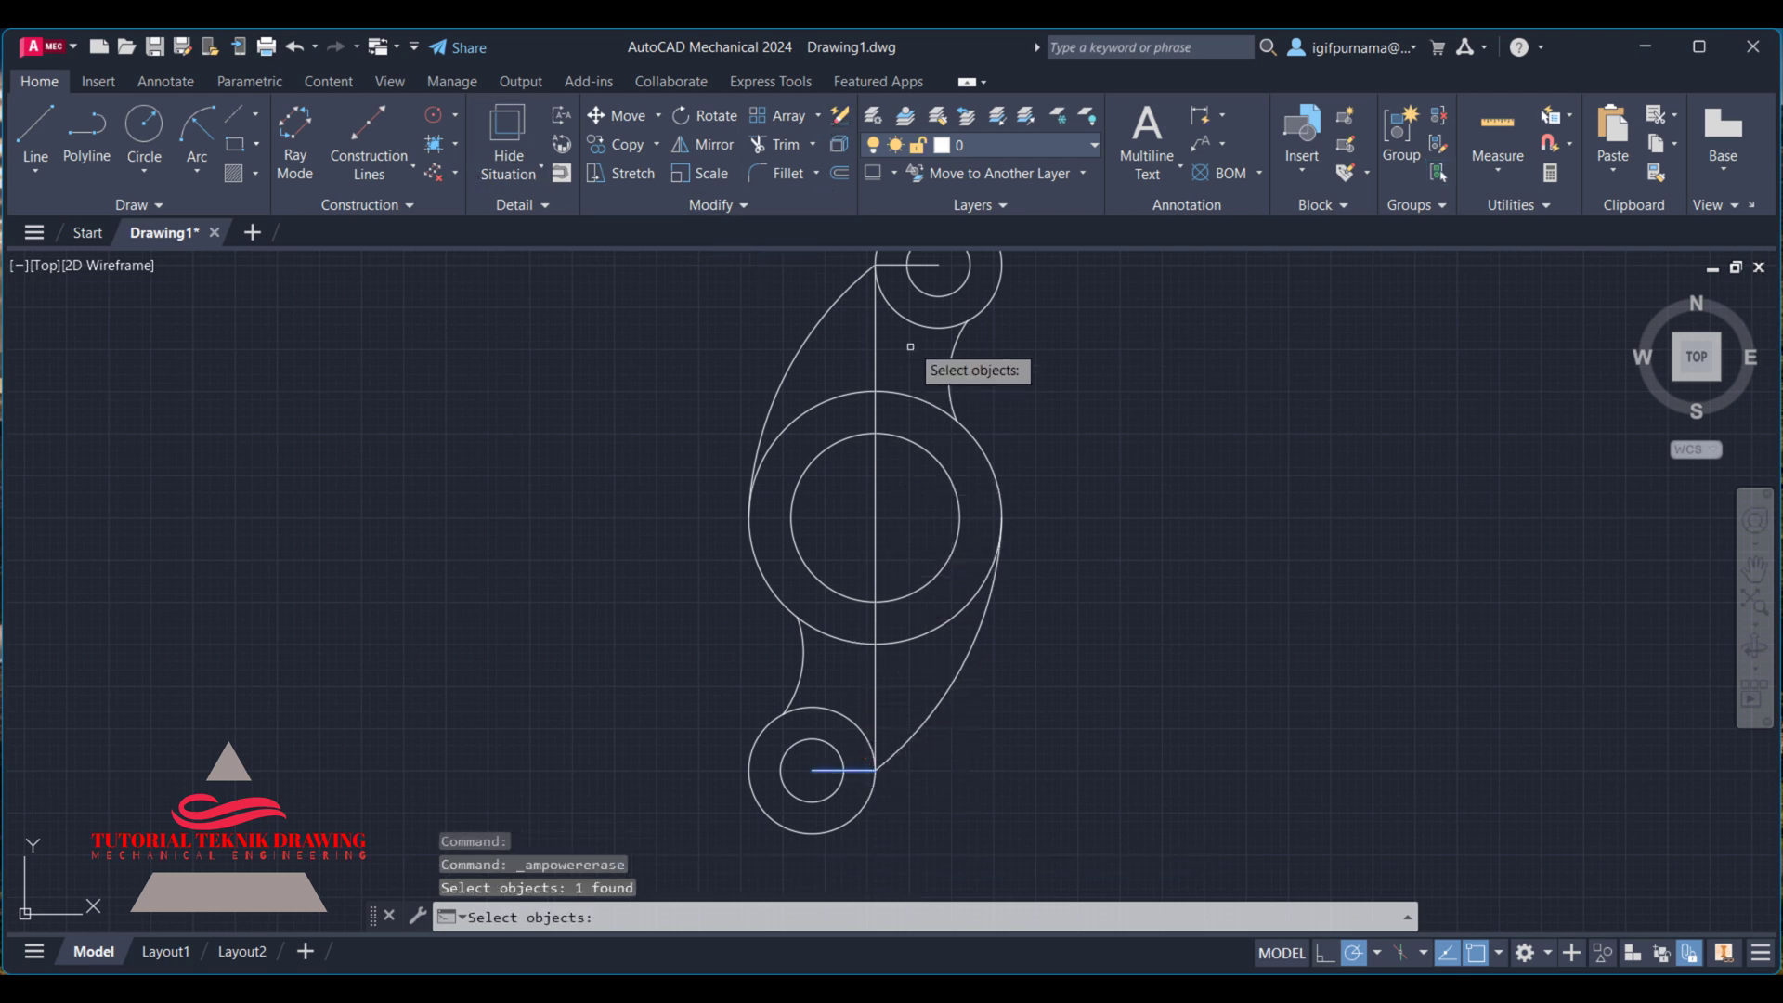
click(896, 261)
click(895, 266)
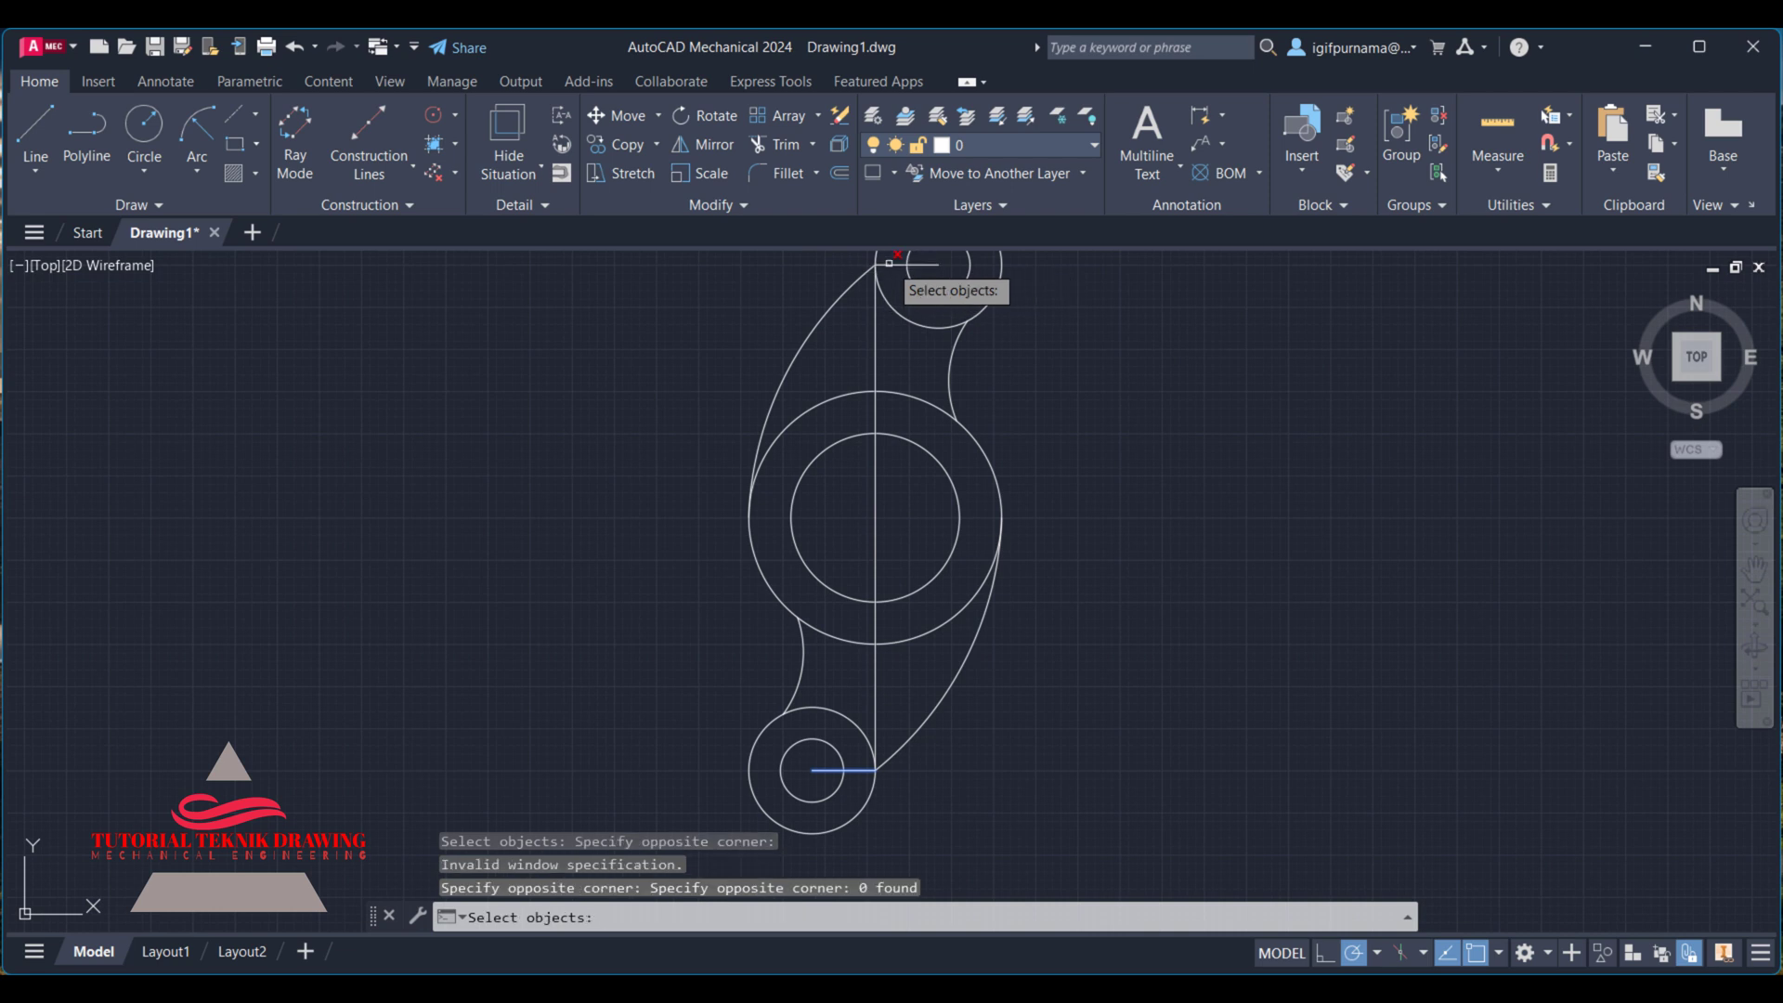
click(891, 264)
click(891, 306)
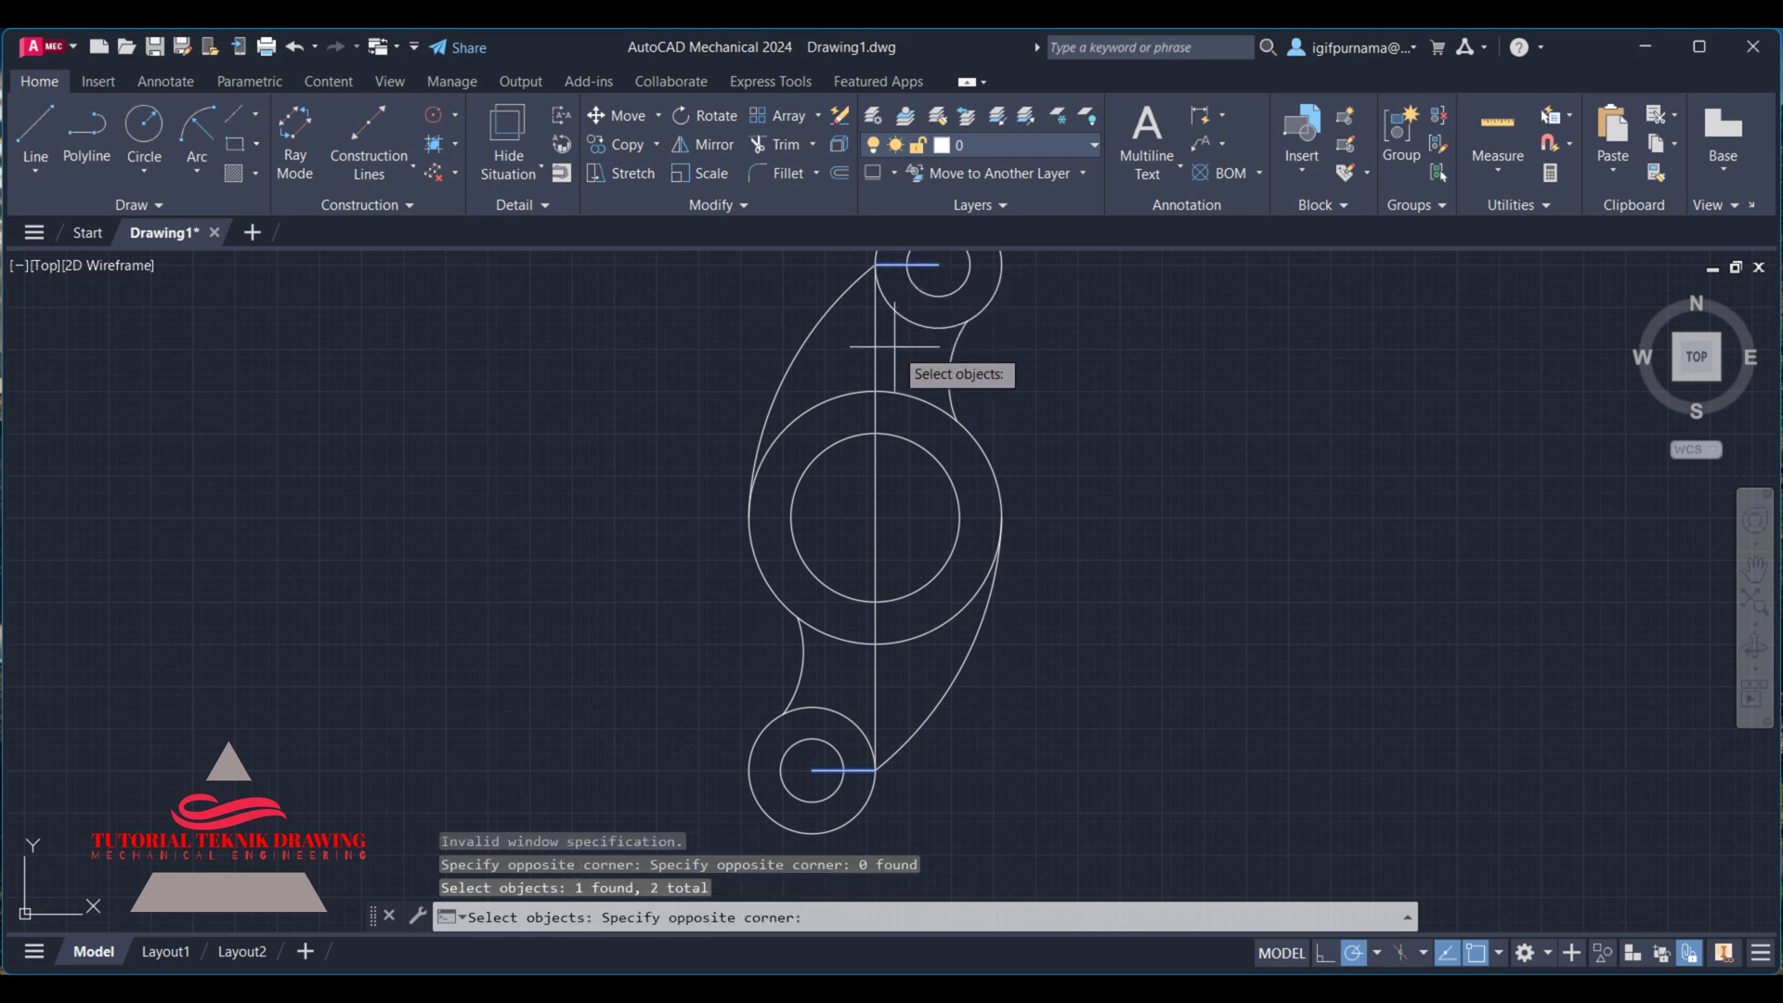
click(915, 364)
click(882, 545)
click(967, 467)
key(Return)
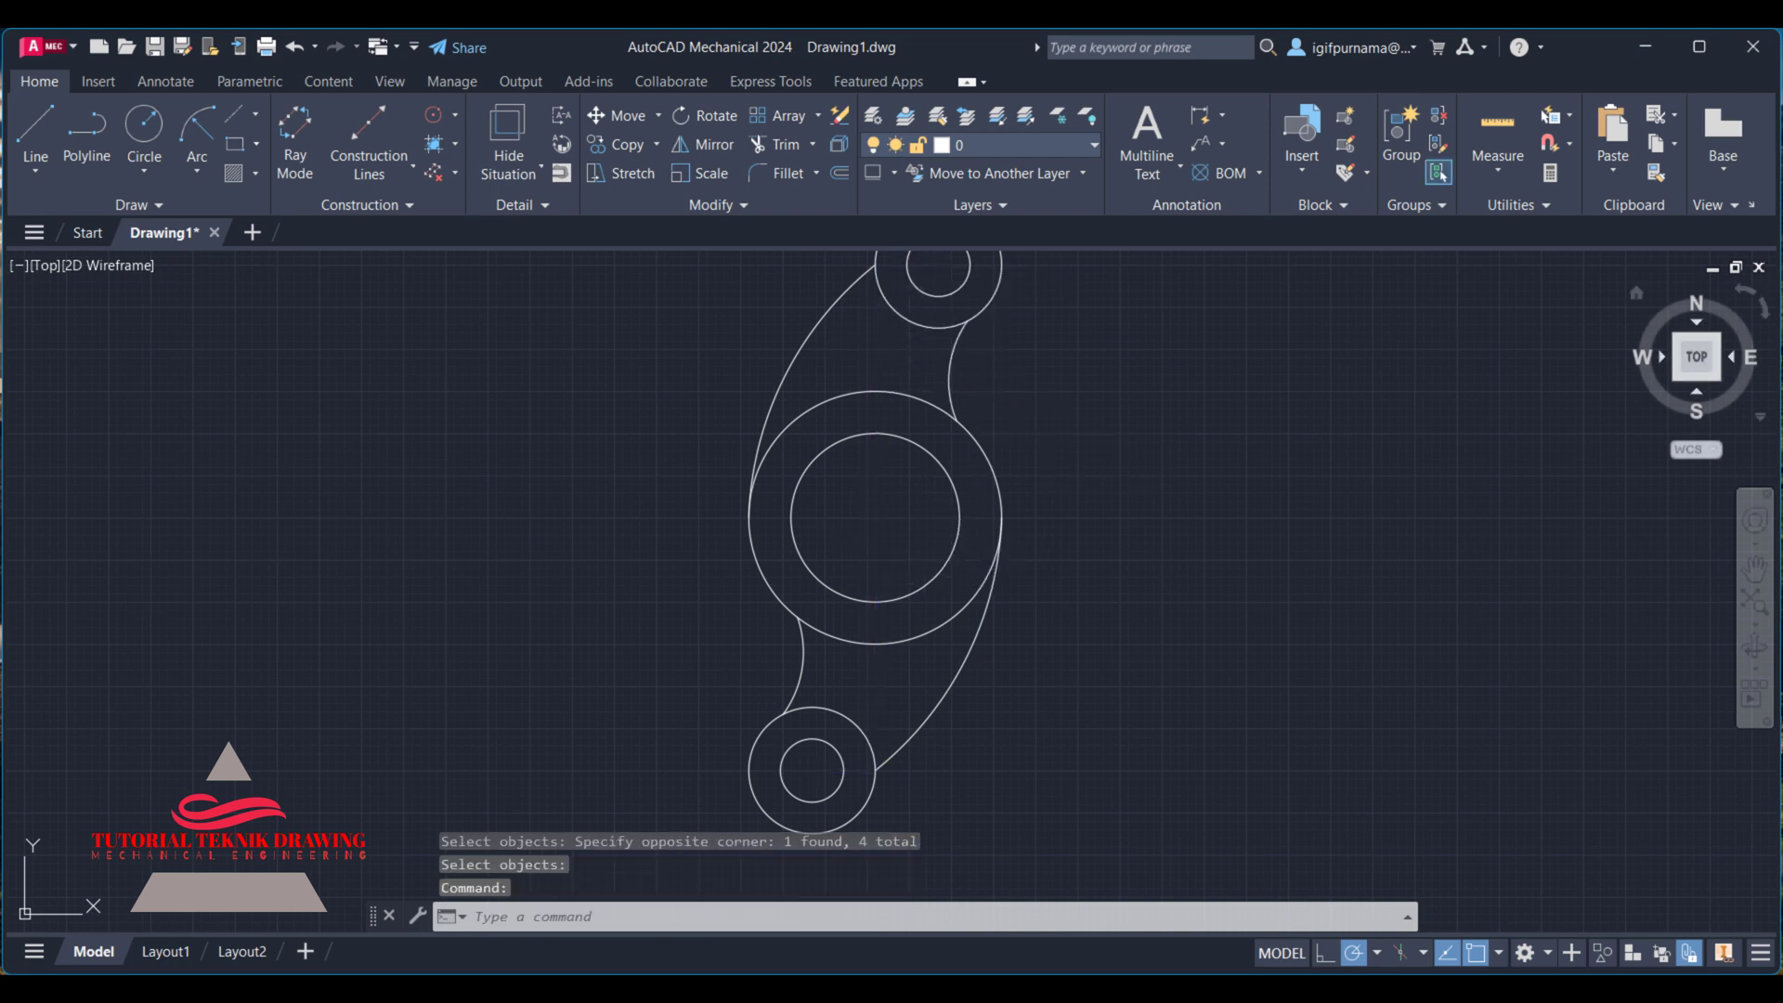
click(1708, 364)
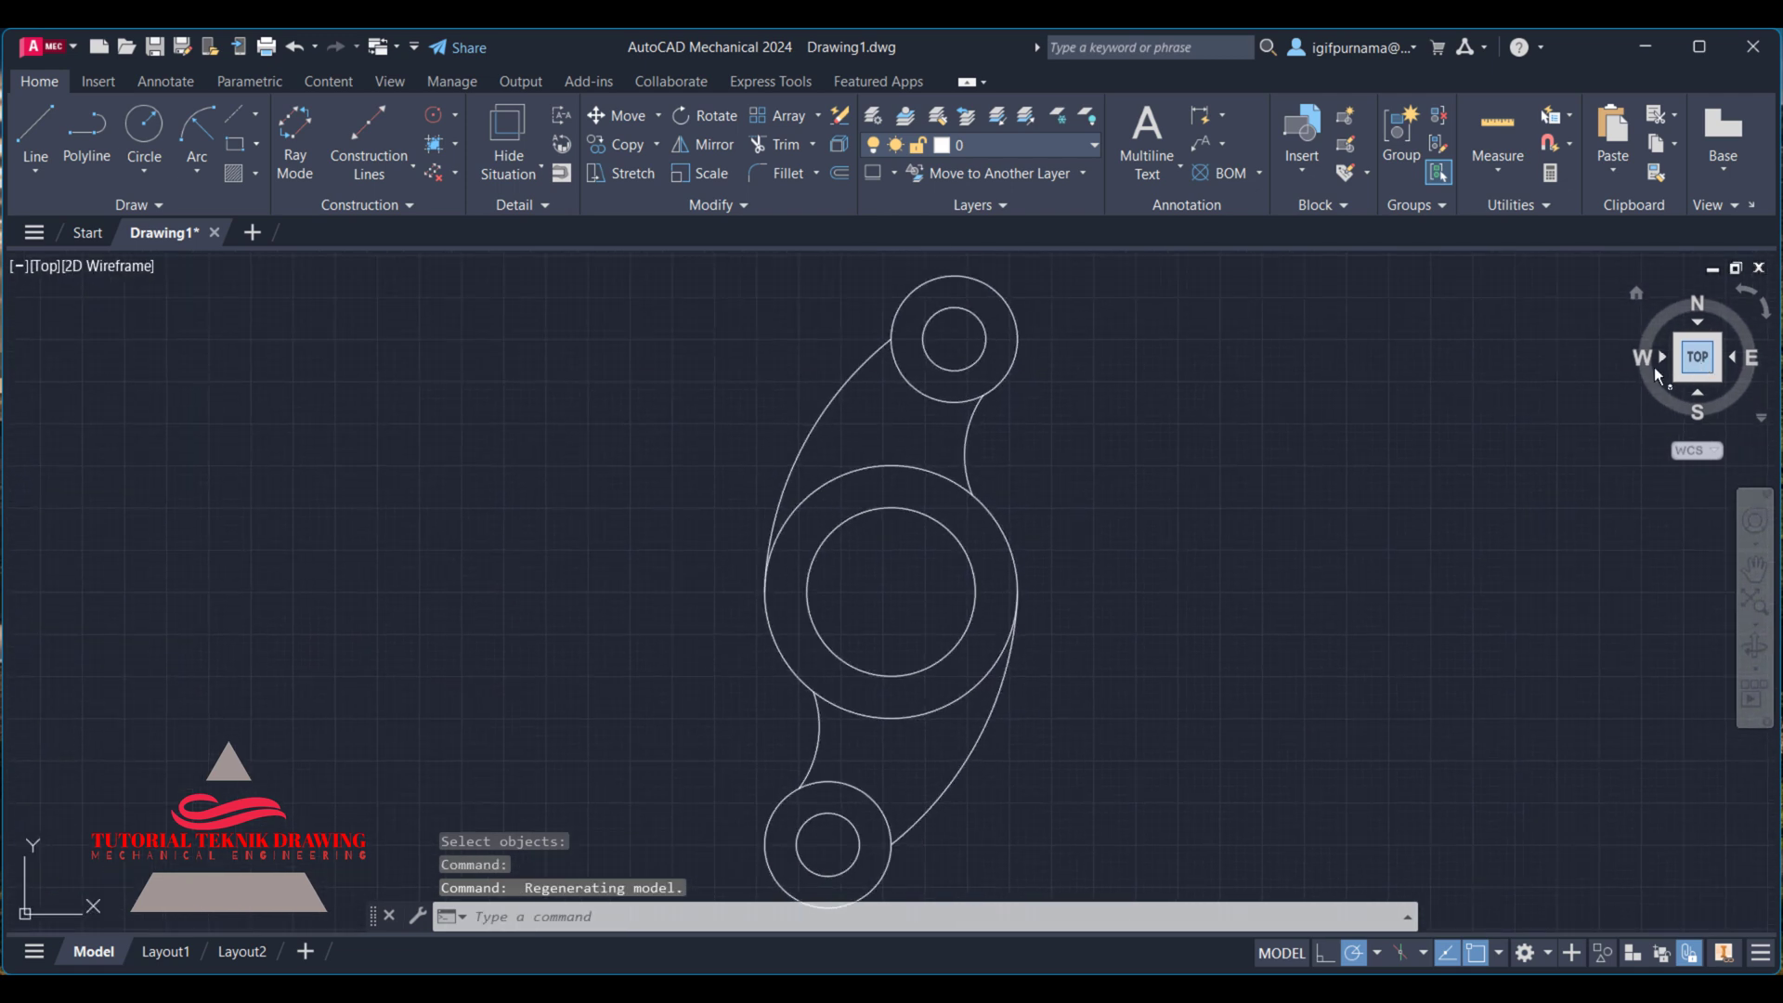
click(979, 145)
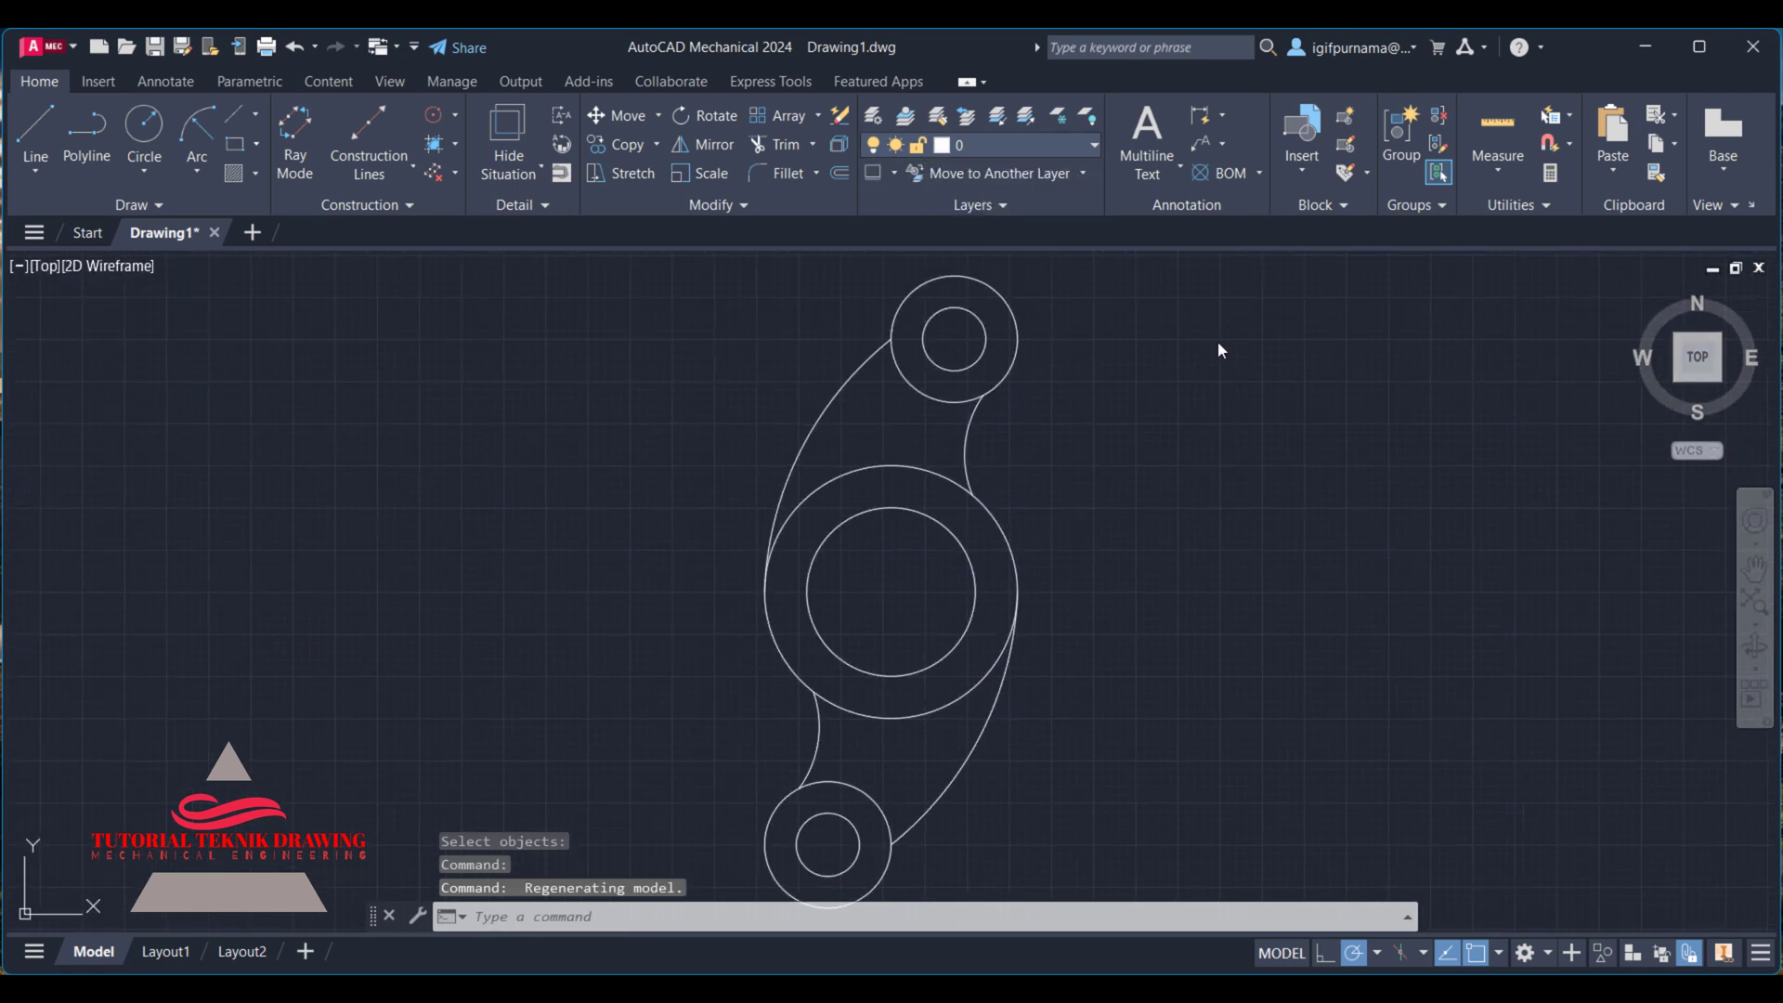
- In the Mechanical Layer Manager, add Layer1 and Layer2 and make Layer2 magenta
click(870, 117)
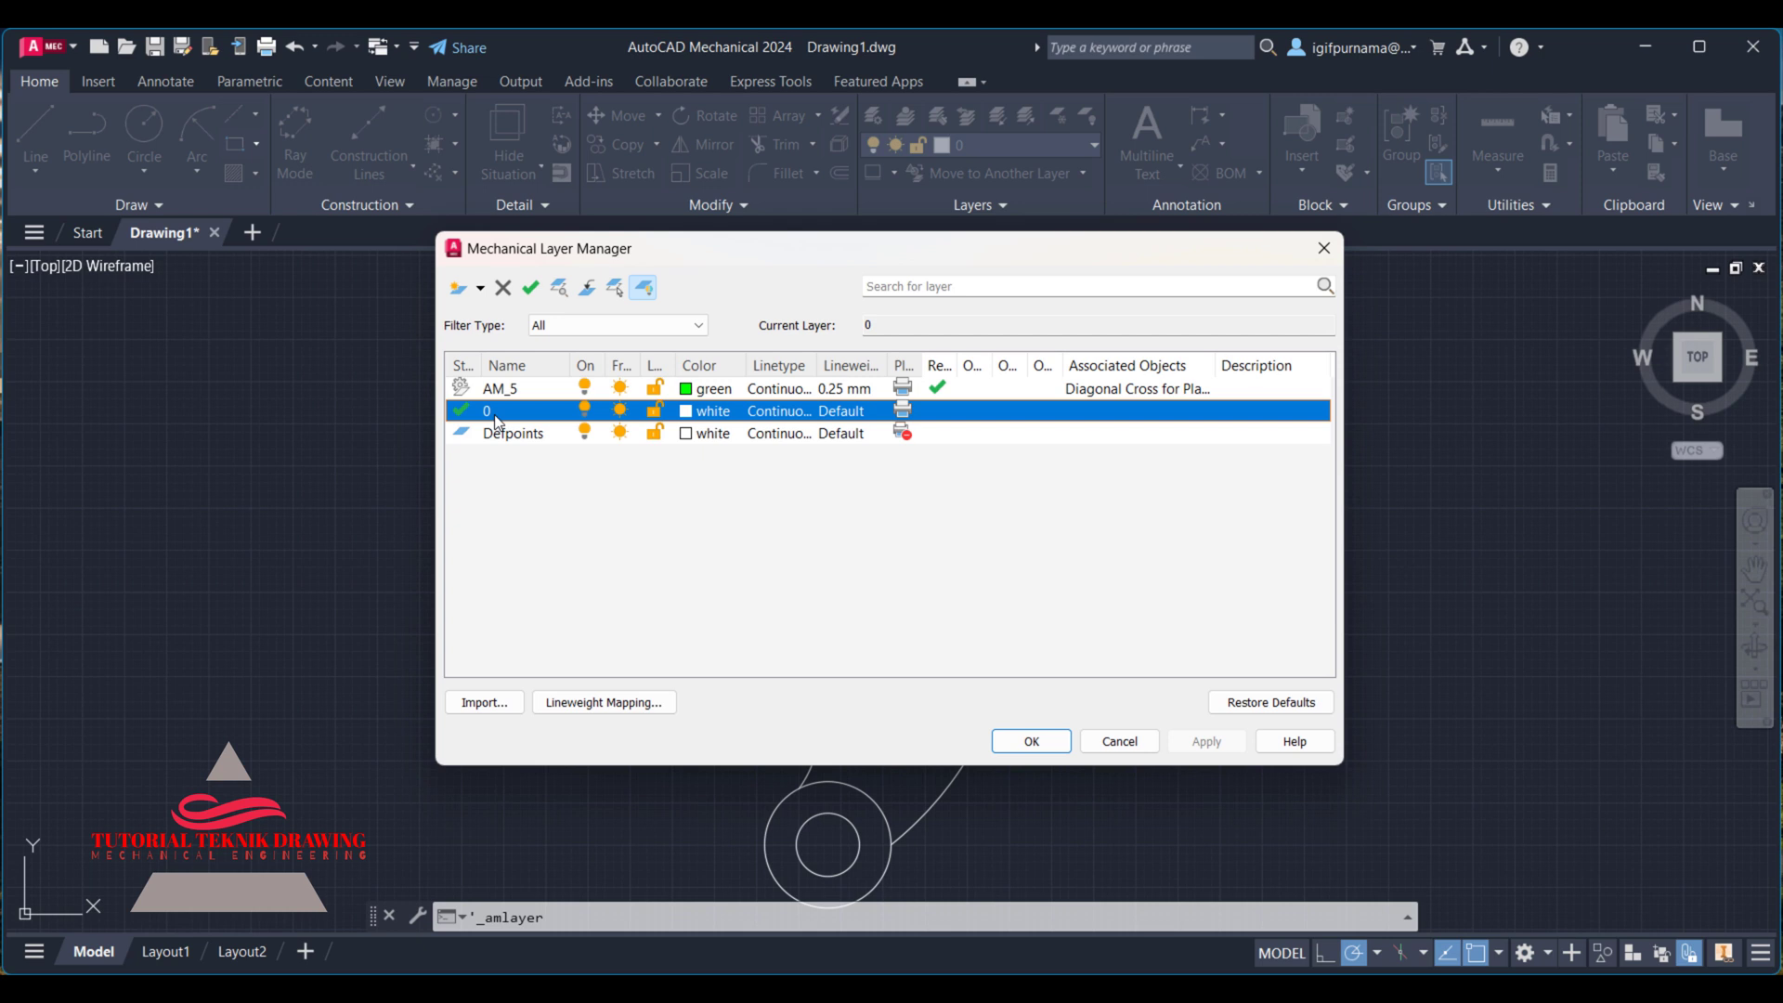
click(459, 288)
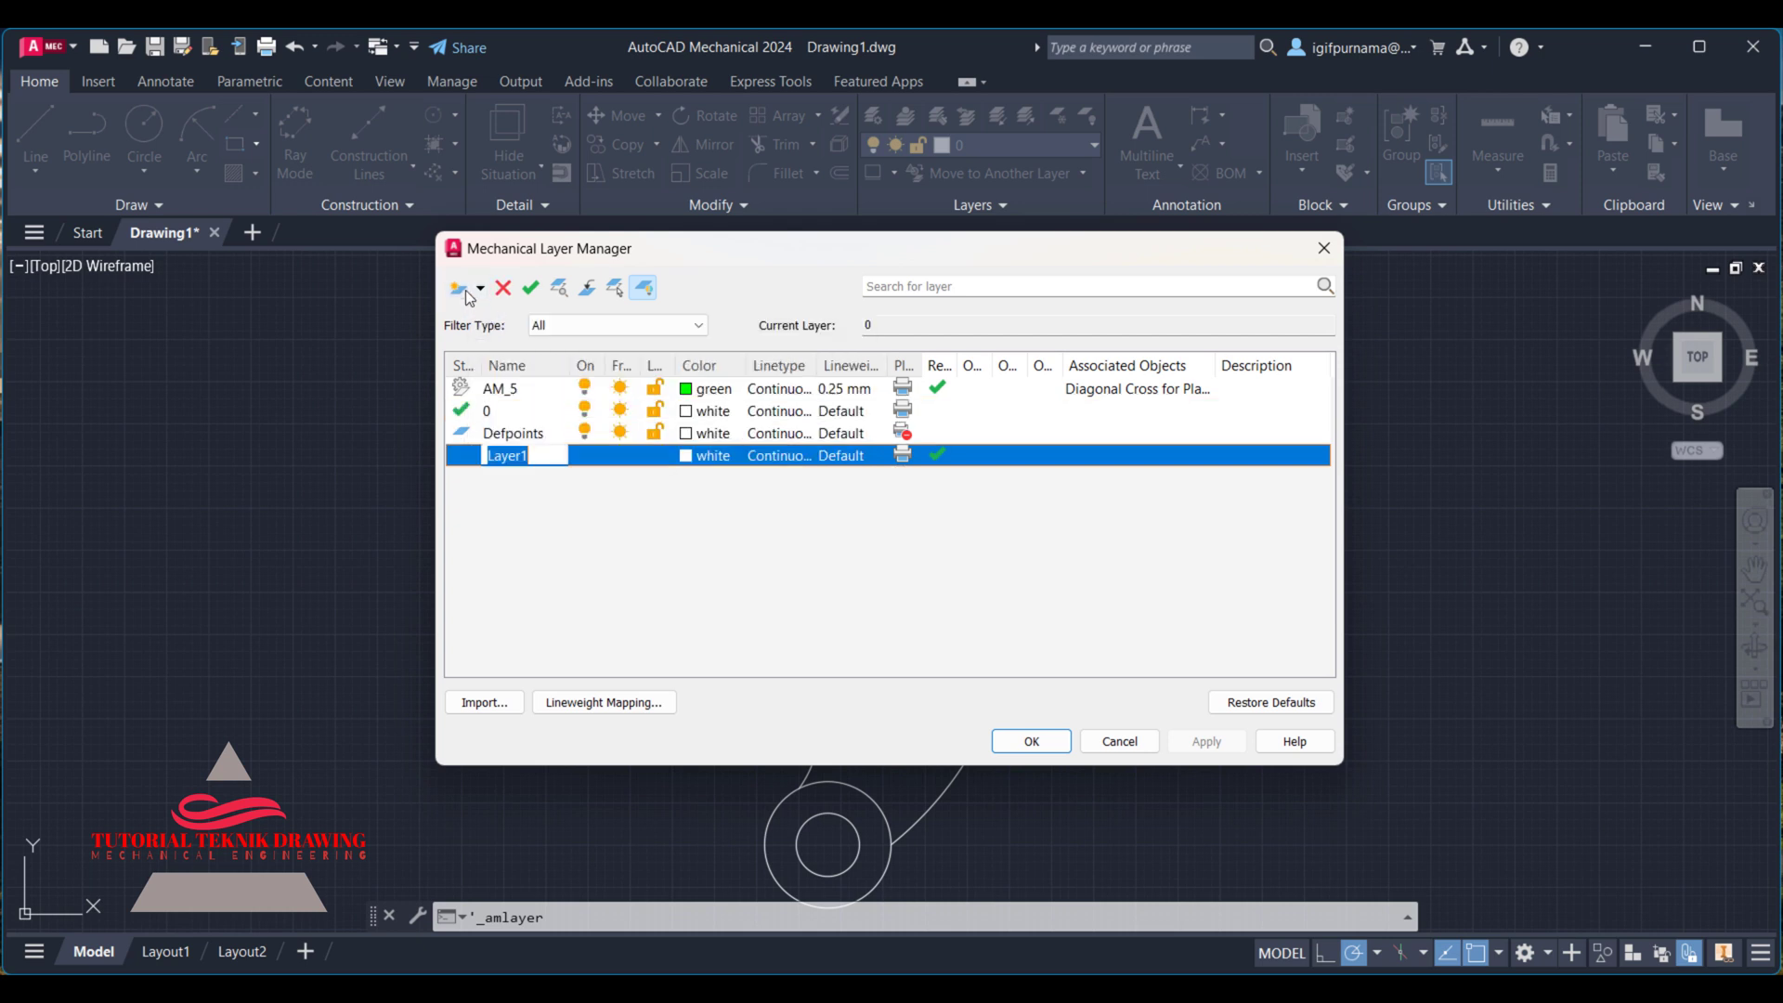
key(Return)
click(459, 288)
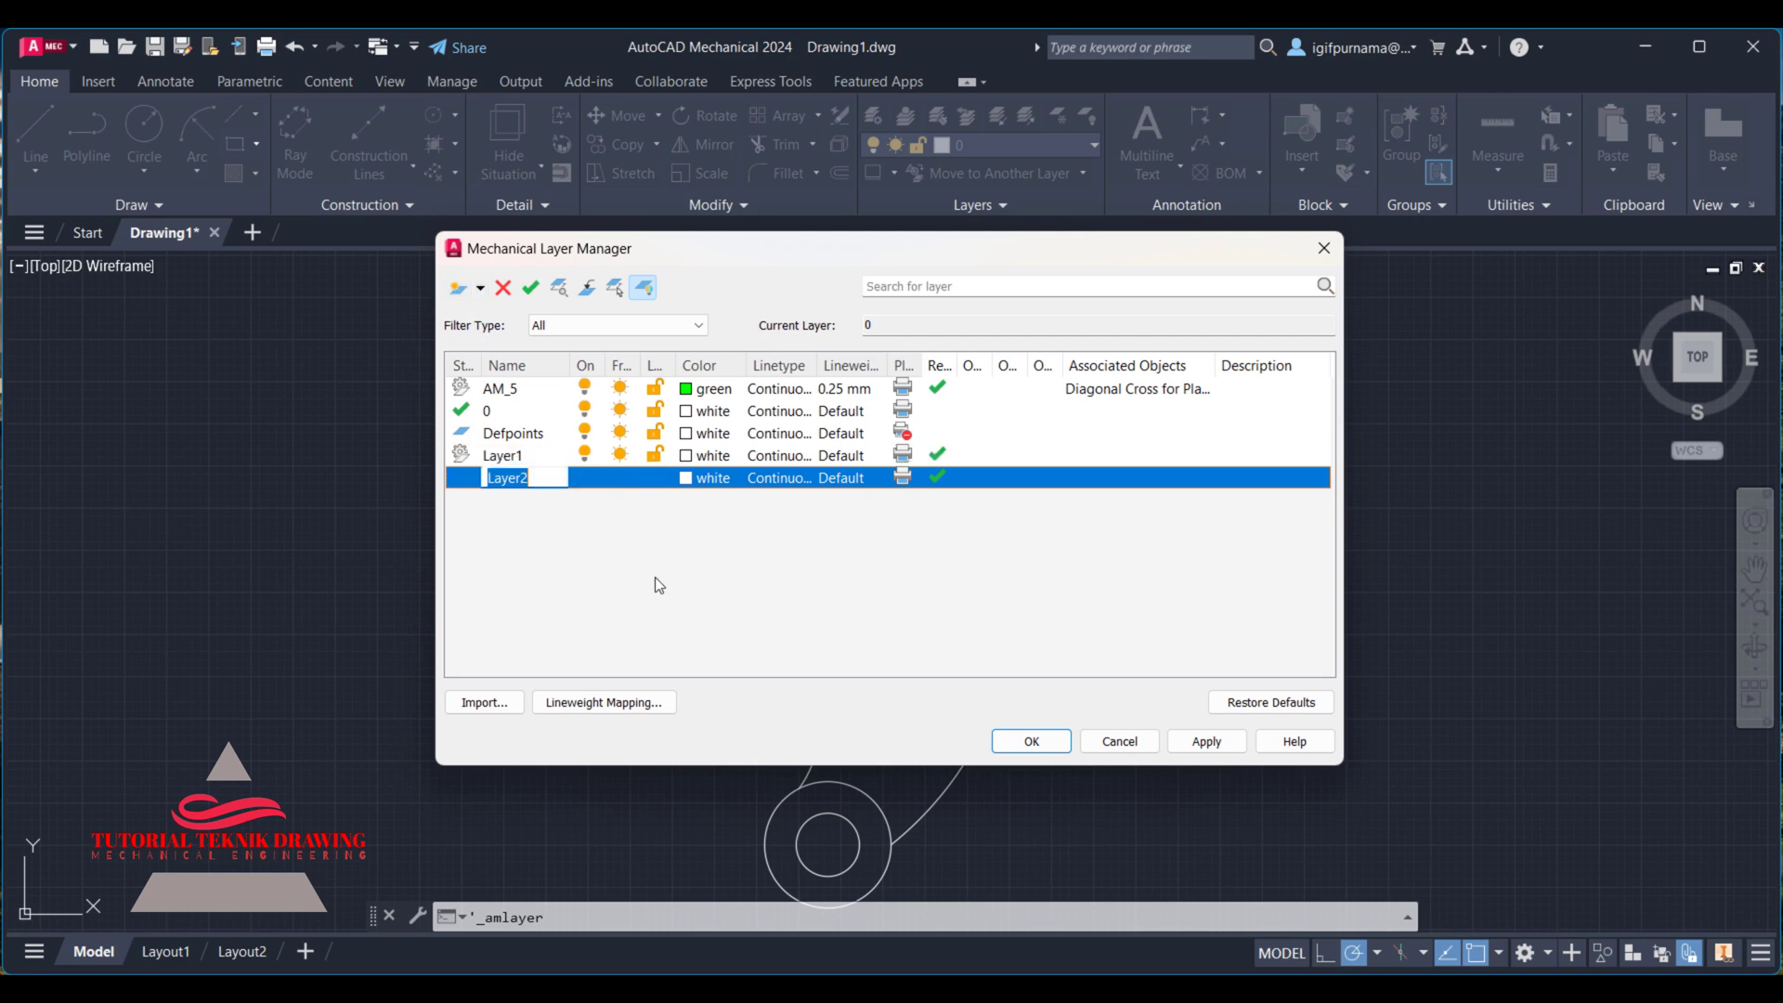
key(Return)
click(692, 478)
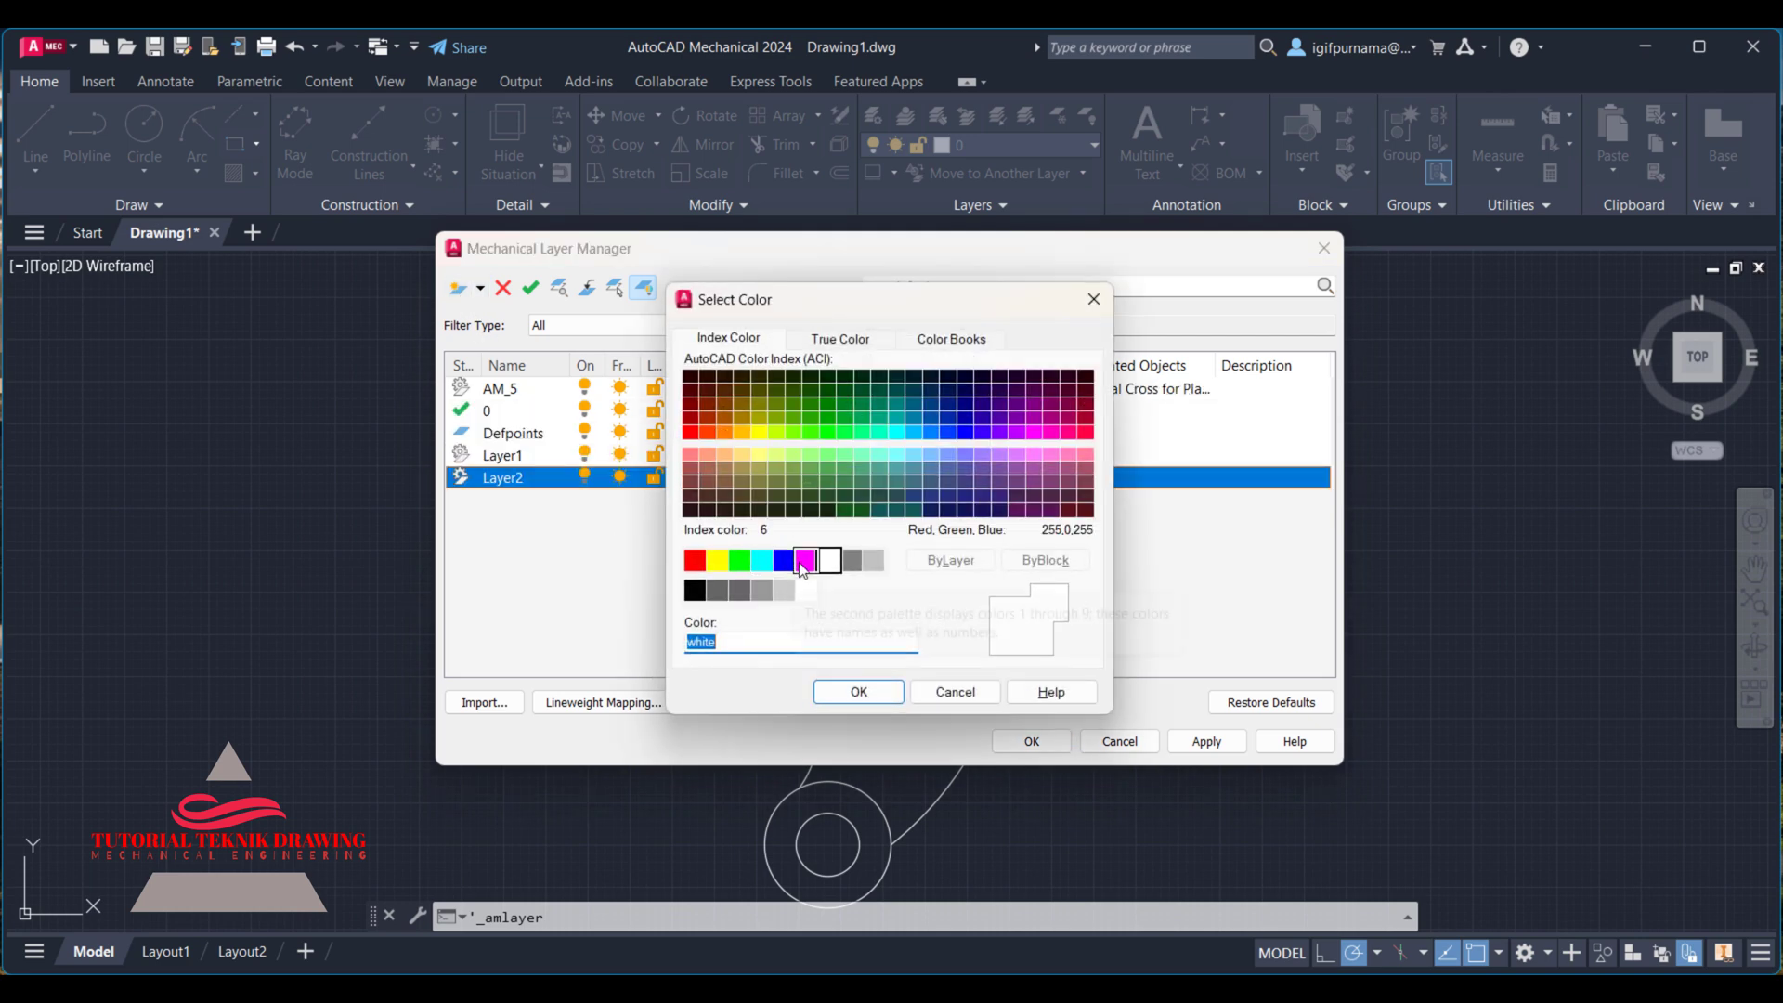
click(805, 560)
click(859, 691)
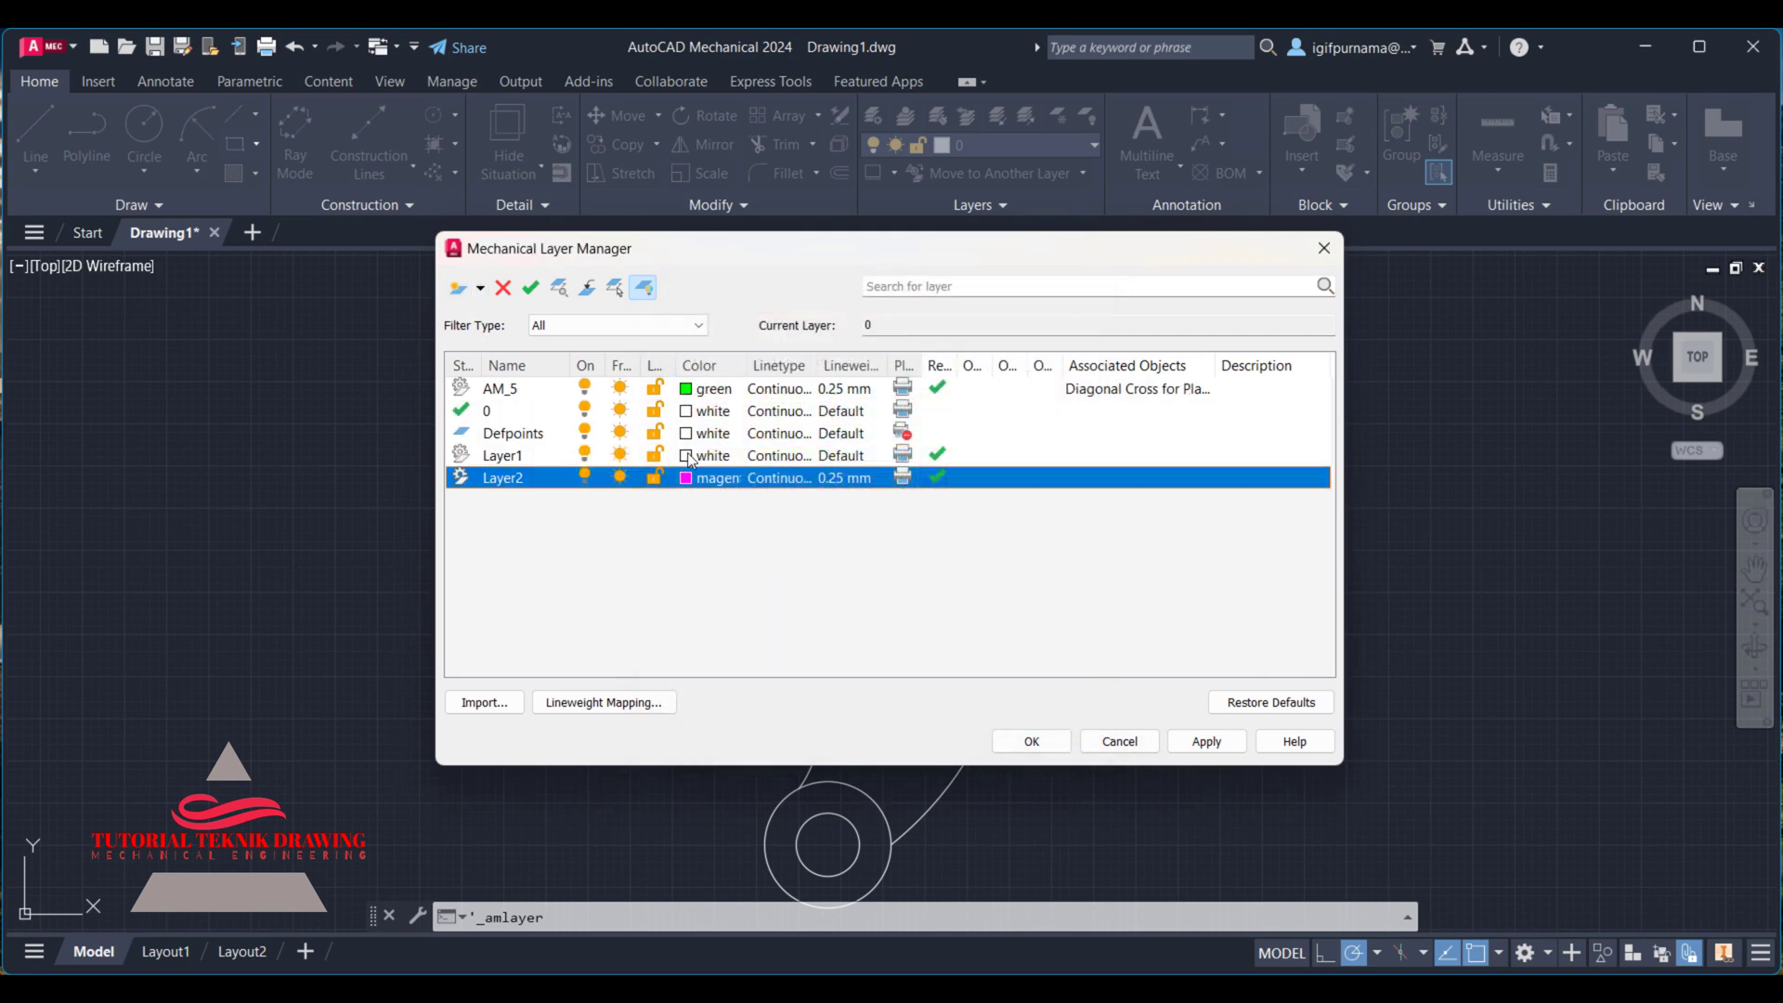
- Make Layer1 red with an AM_ISO centre-line linetype and apply the layer settings
click(687, 456)
click(694, 561)
click(857, 692)
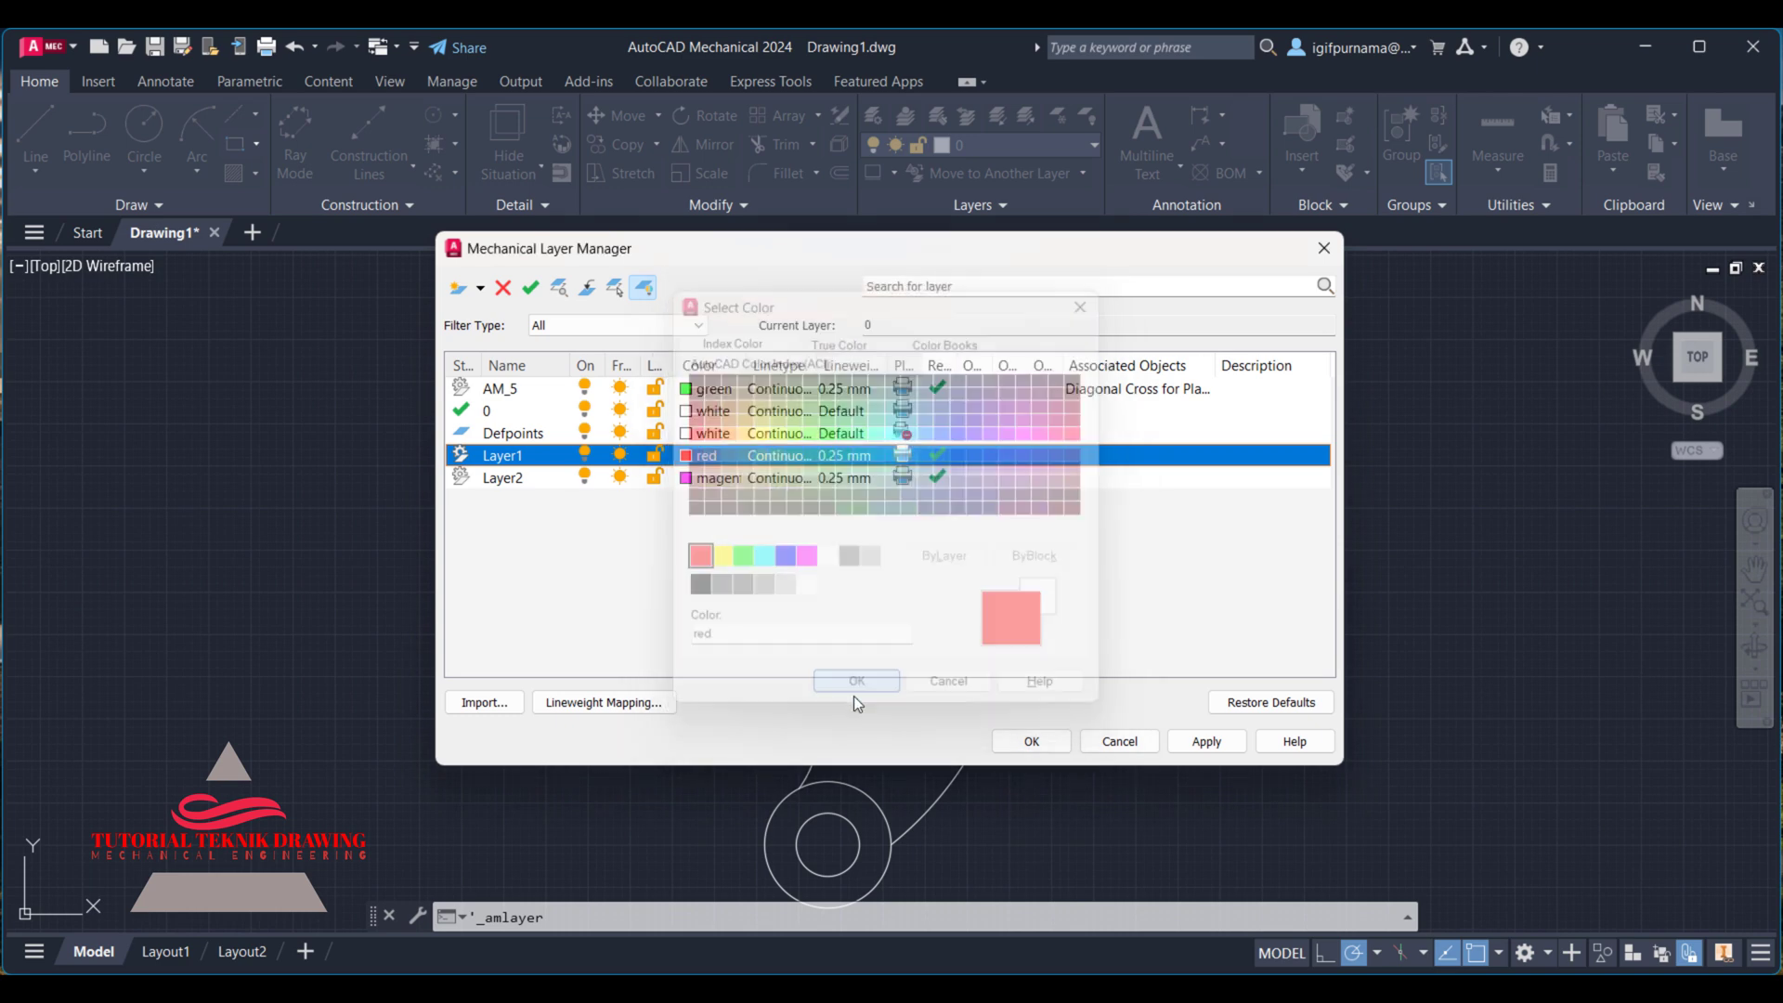
click(772, 469)
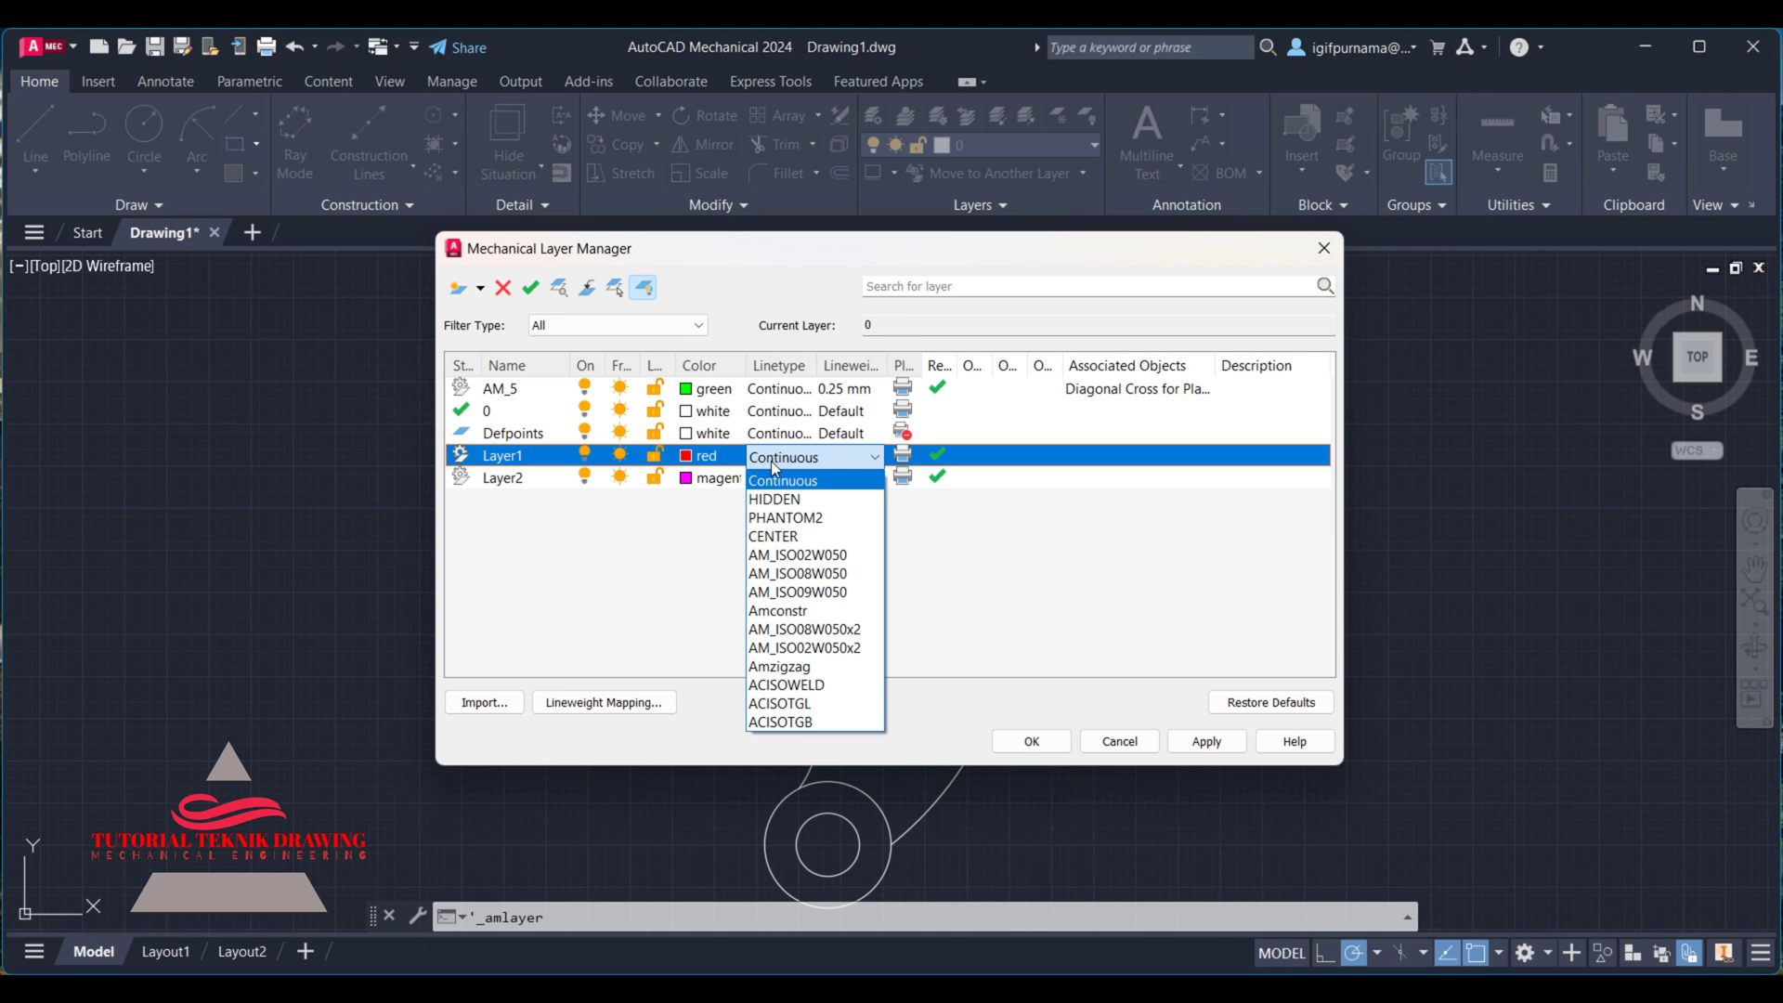
click(813, 569)
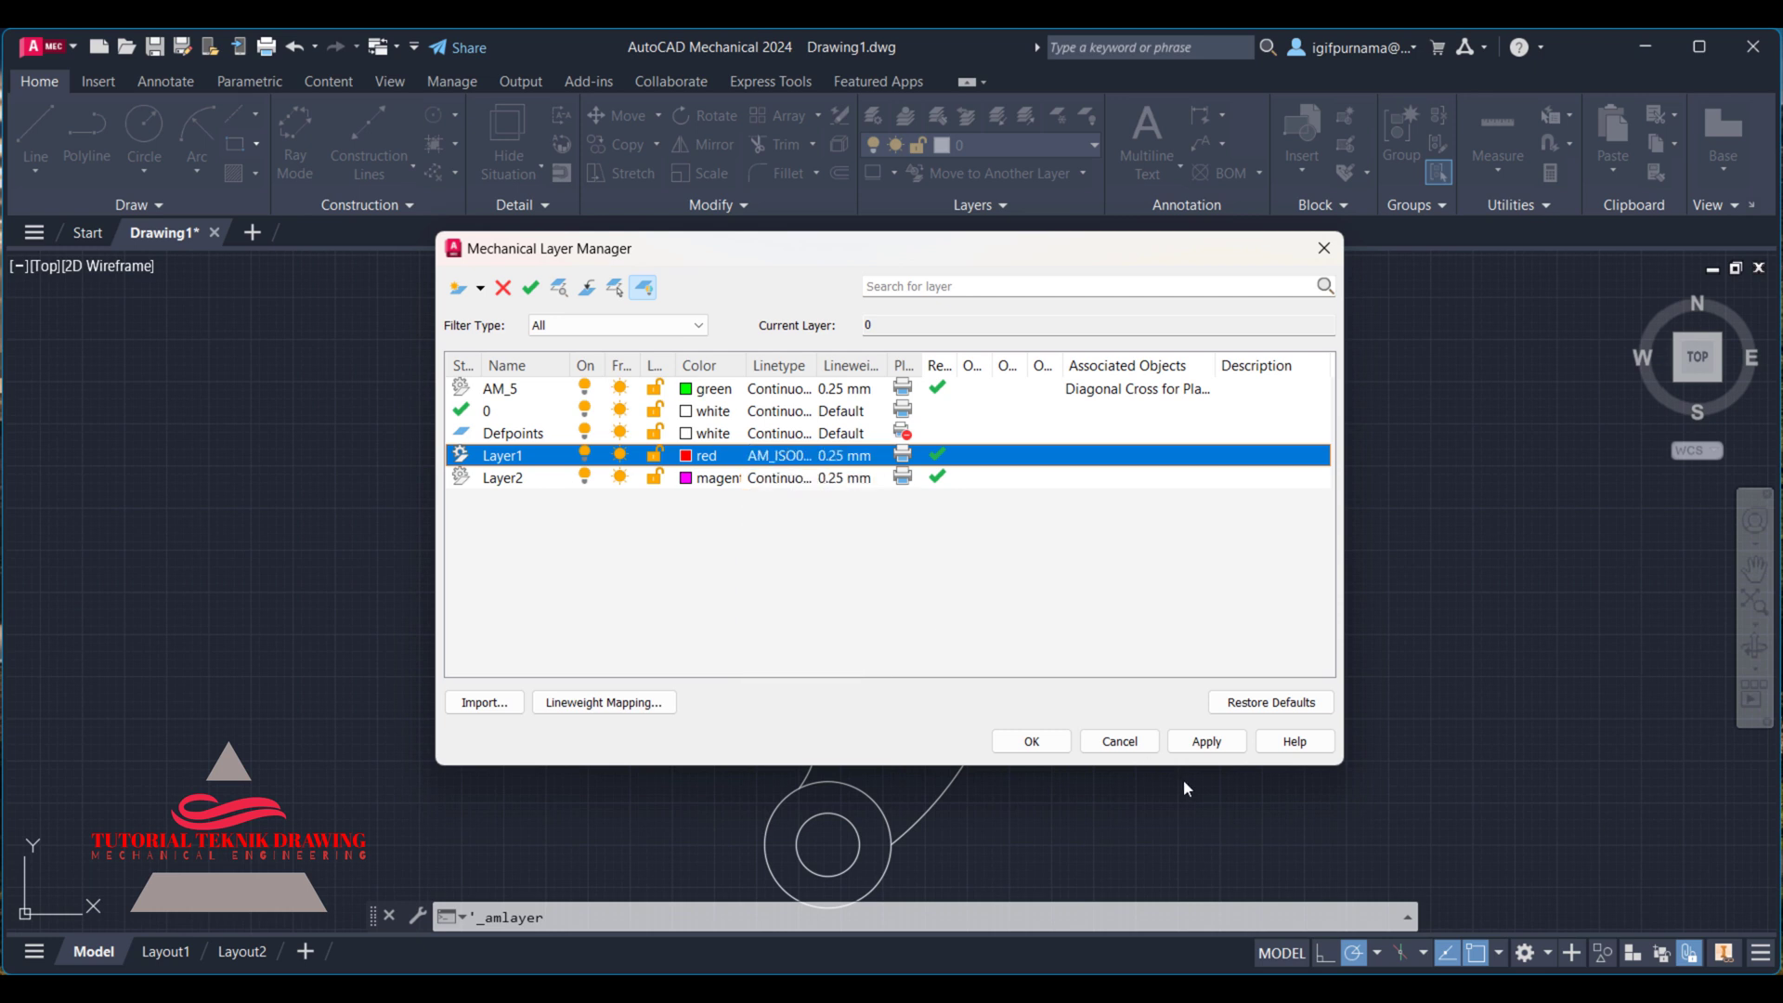
click(1031, 741)
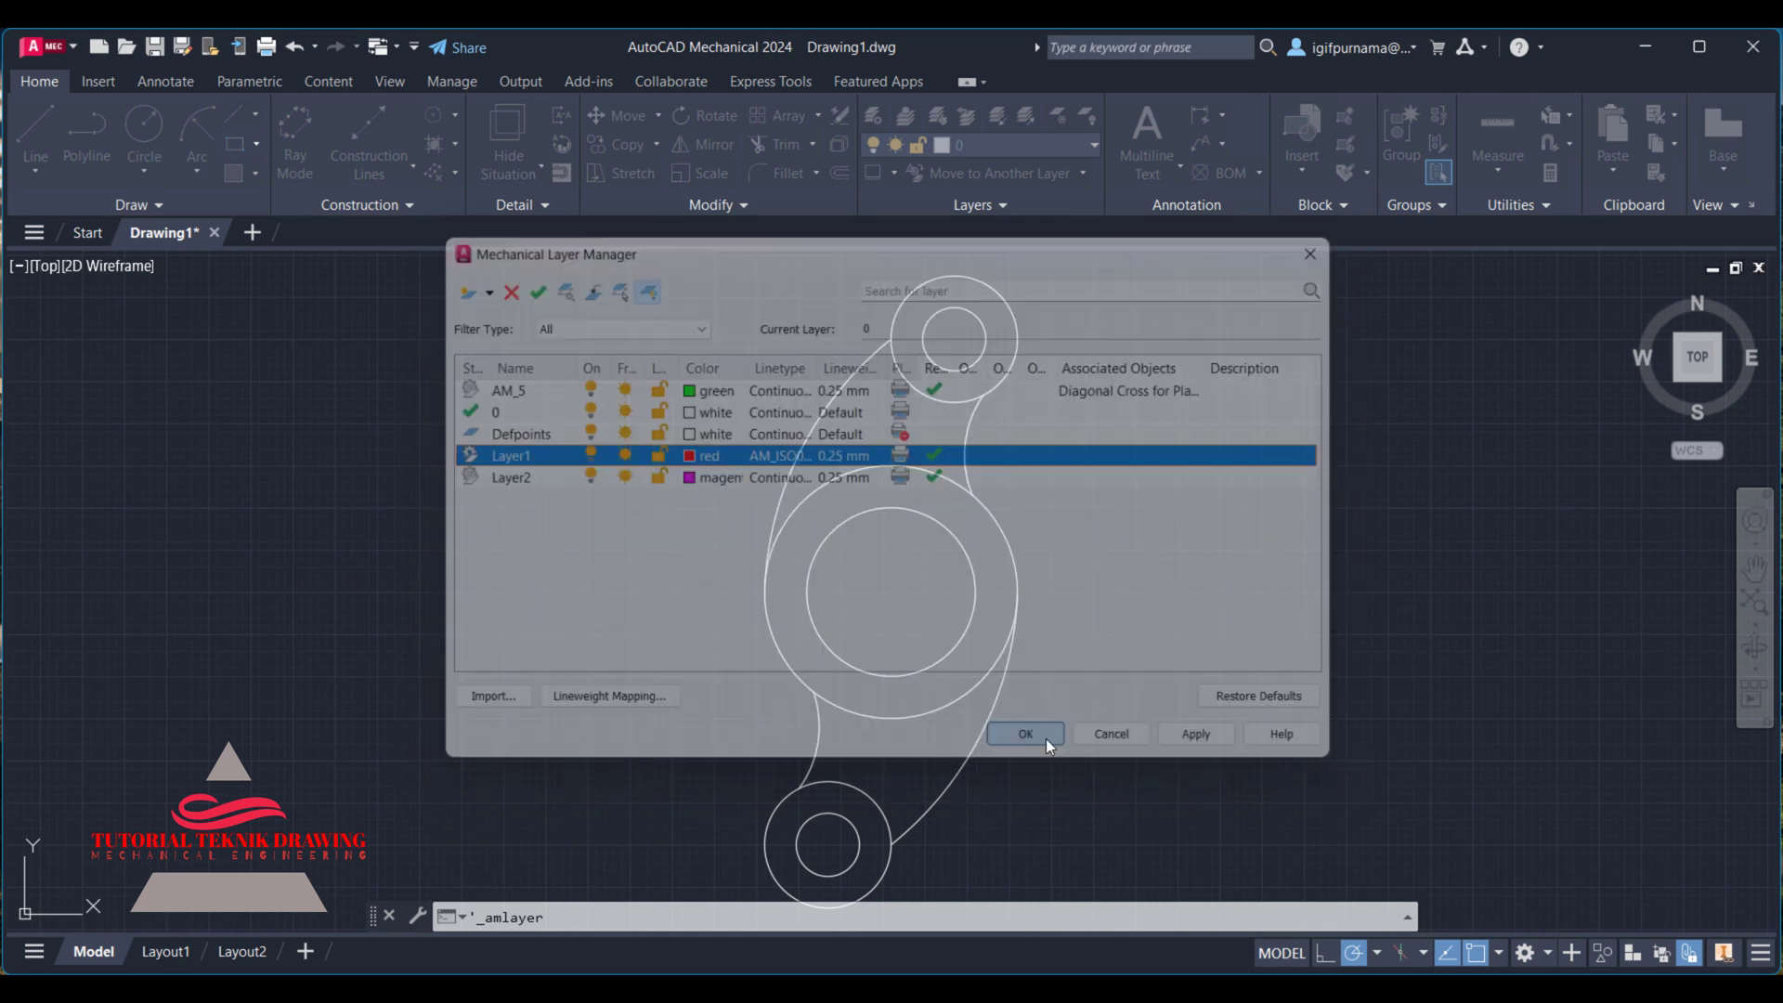
- Make Layer1 current and draw vertical and horizontal centre lines through the large circle
click(1001, 154)
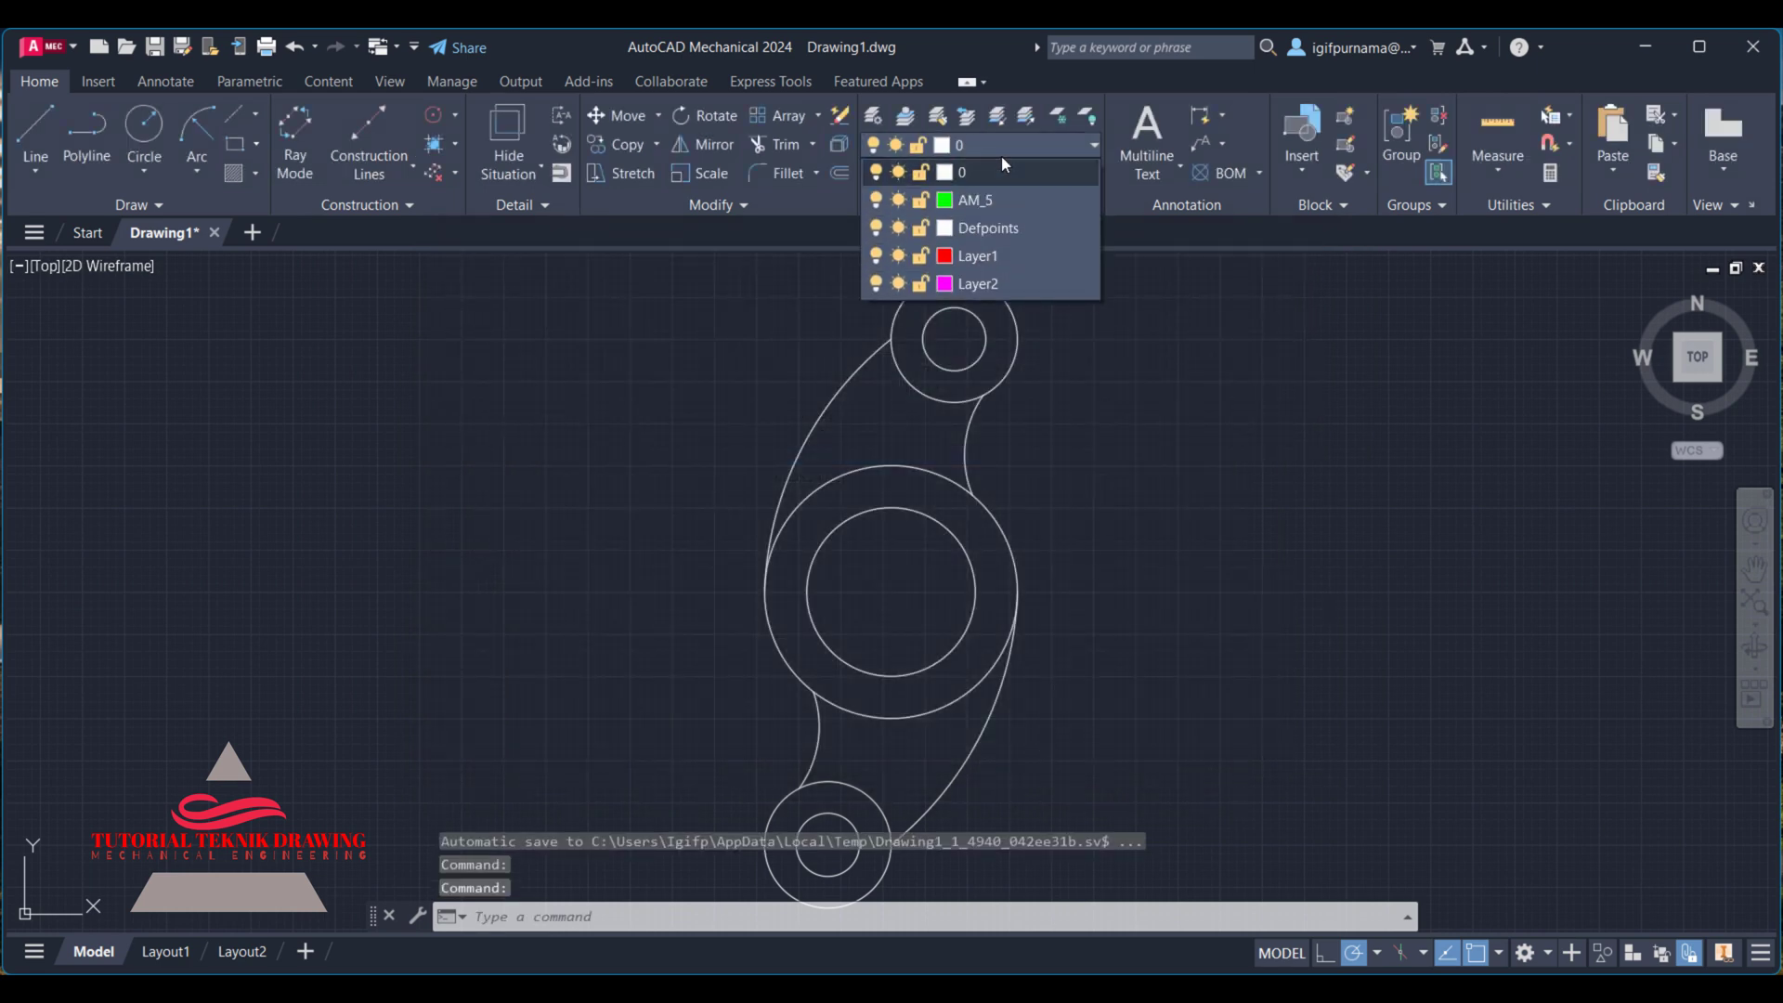
click(997, 255)
click(35, 126)
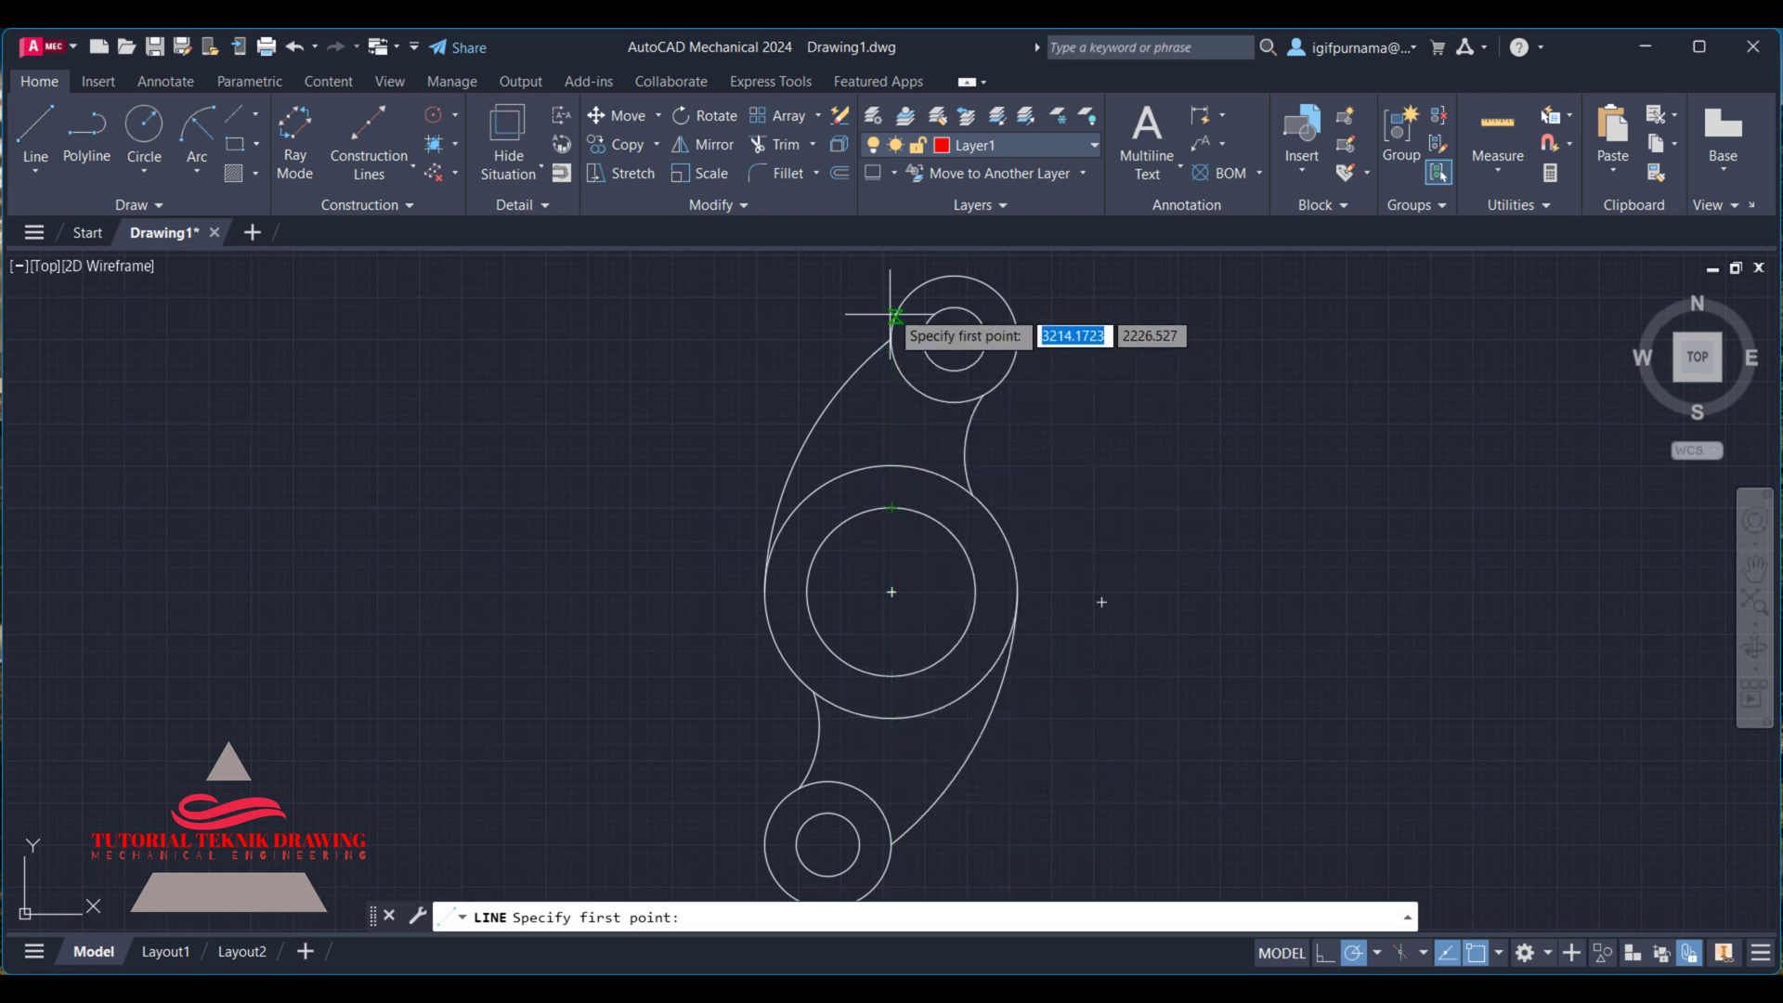
click(891, 423)
click(891, 774)
right_click(892, 774)
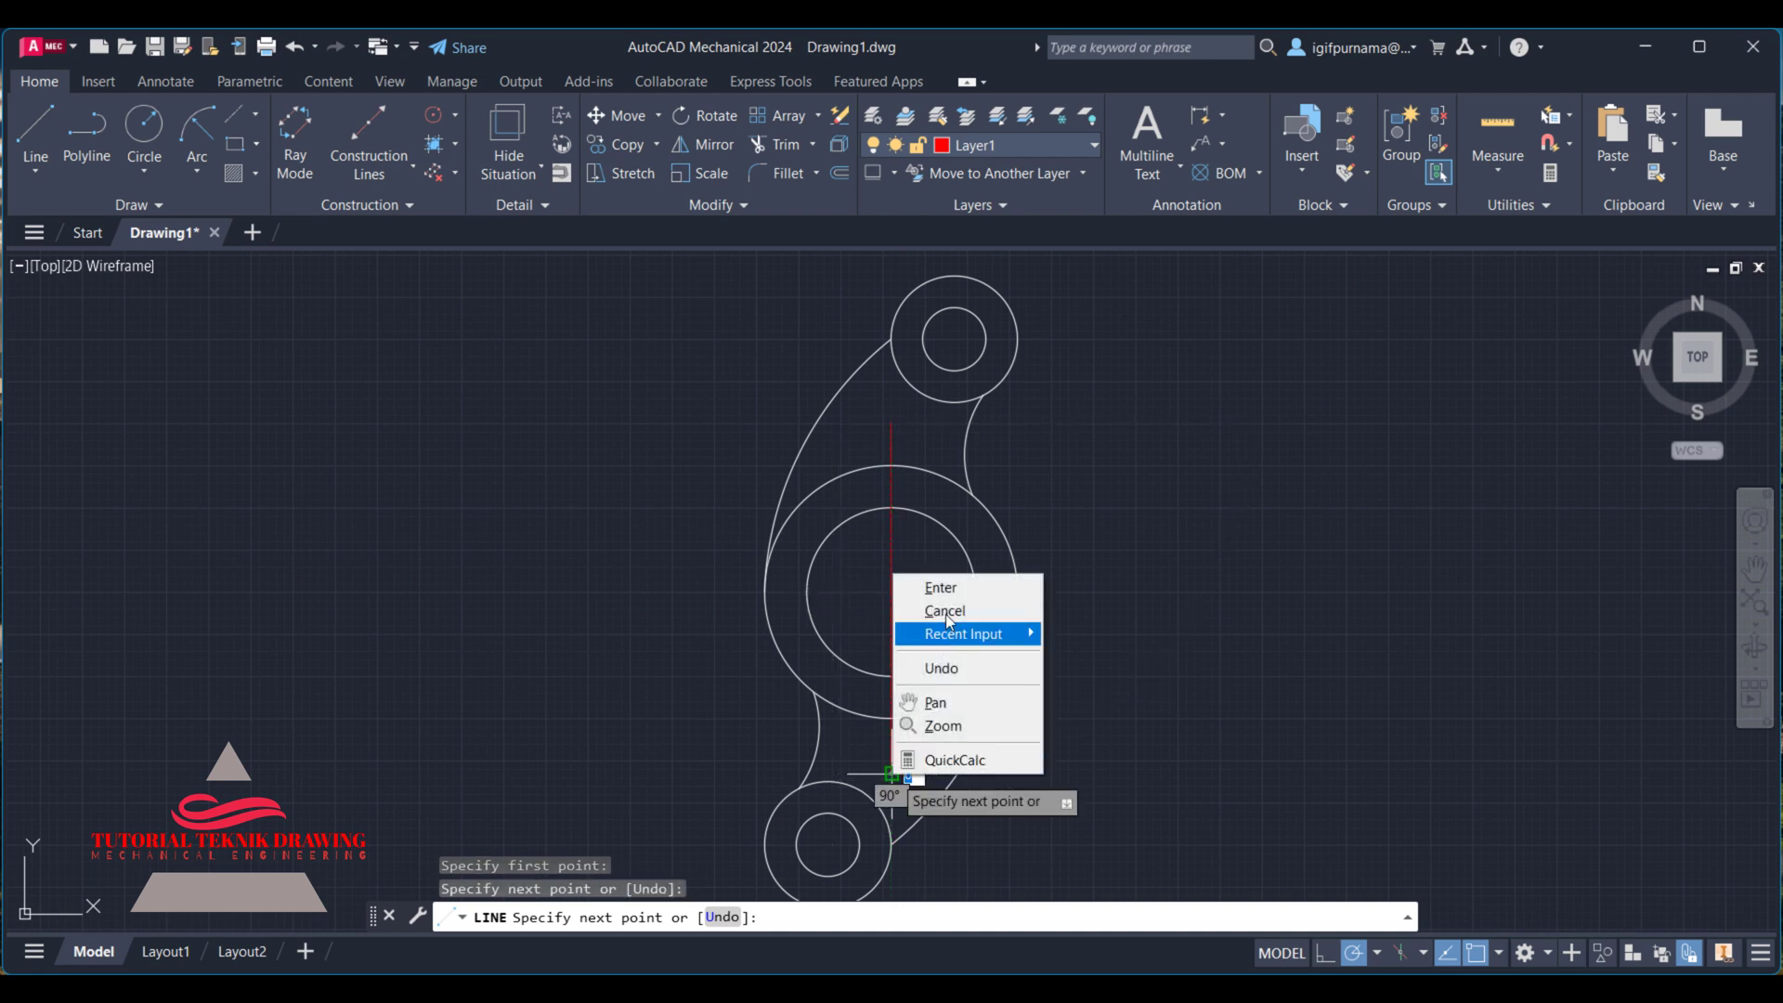
click(929, 585)
click(26, 134)
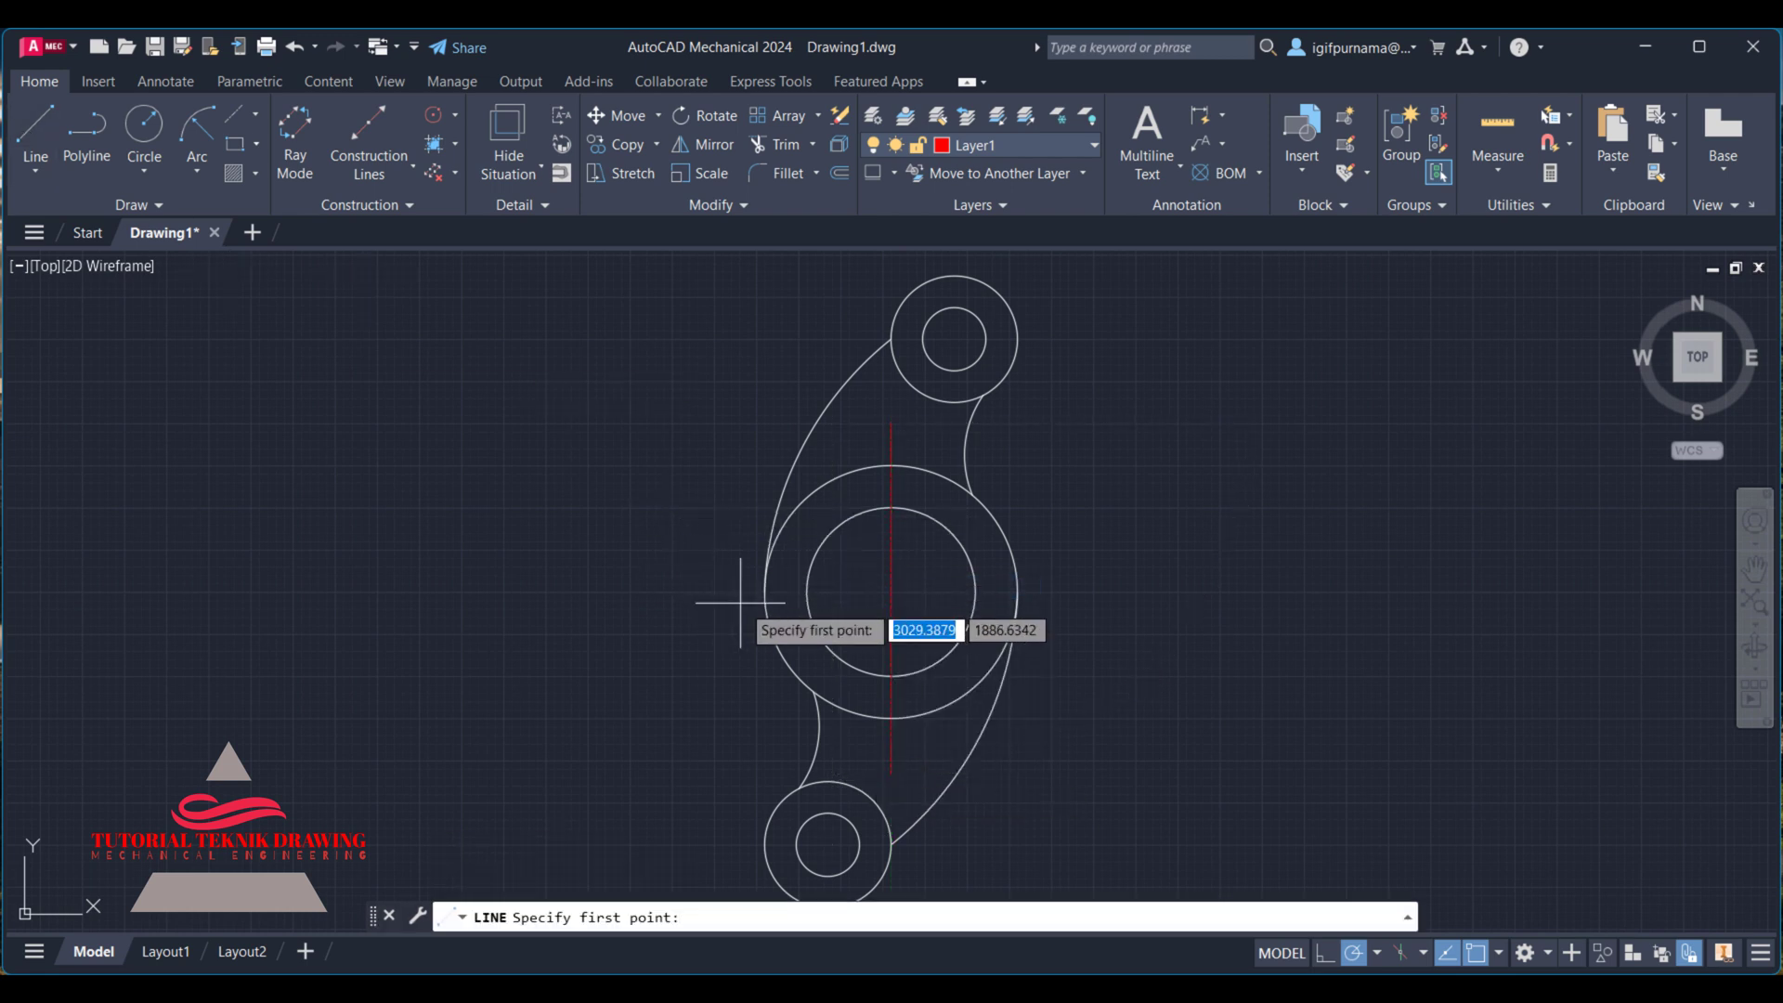
click(684, 592)
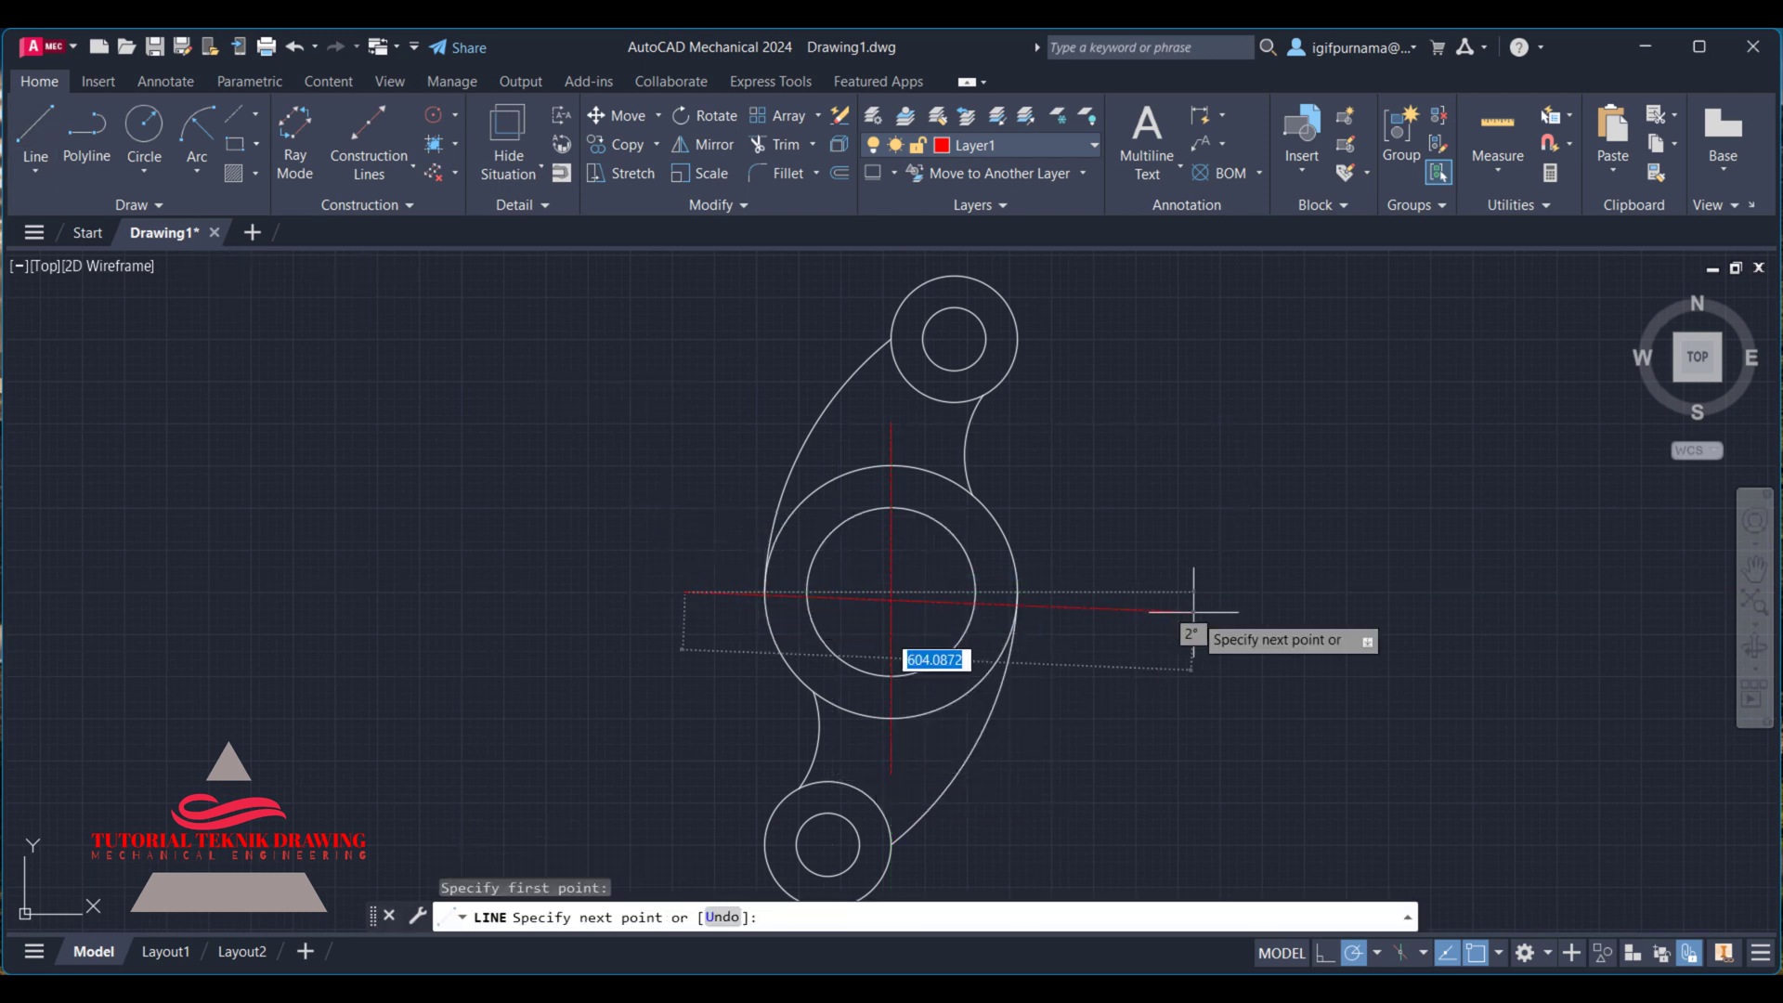
click(1148, 591)
key(Return)
- Draw vertical and horizontal centre lines through the top small circle
click(26, 134)
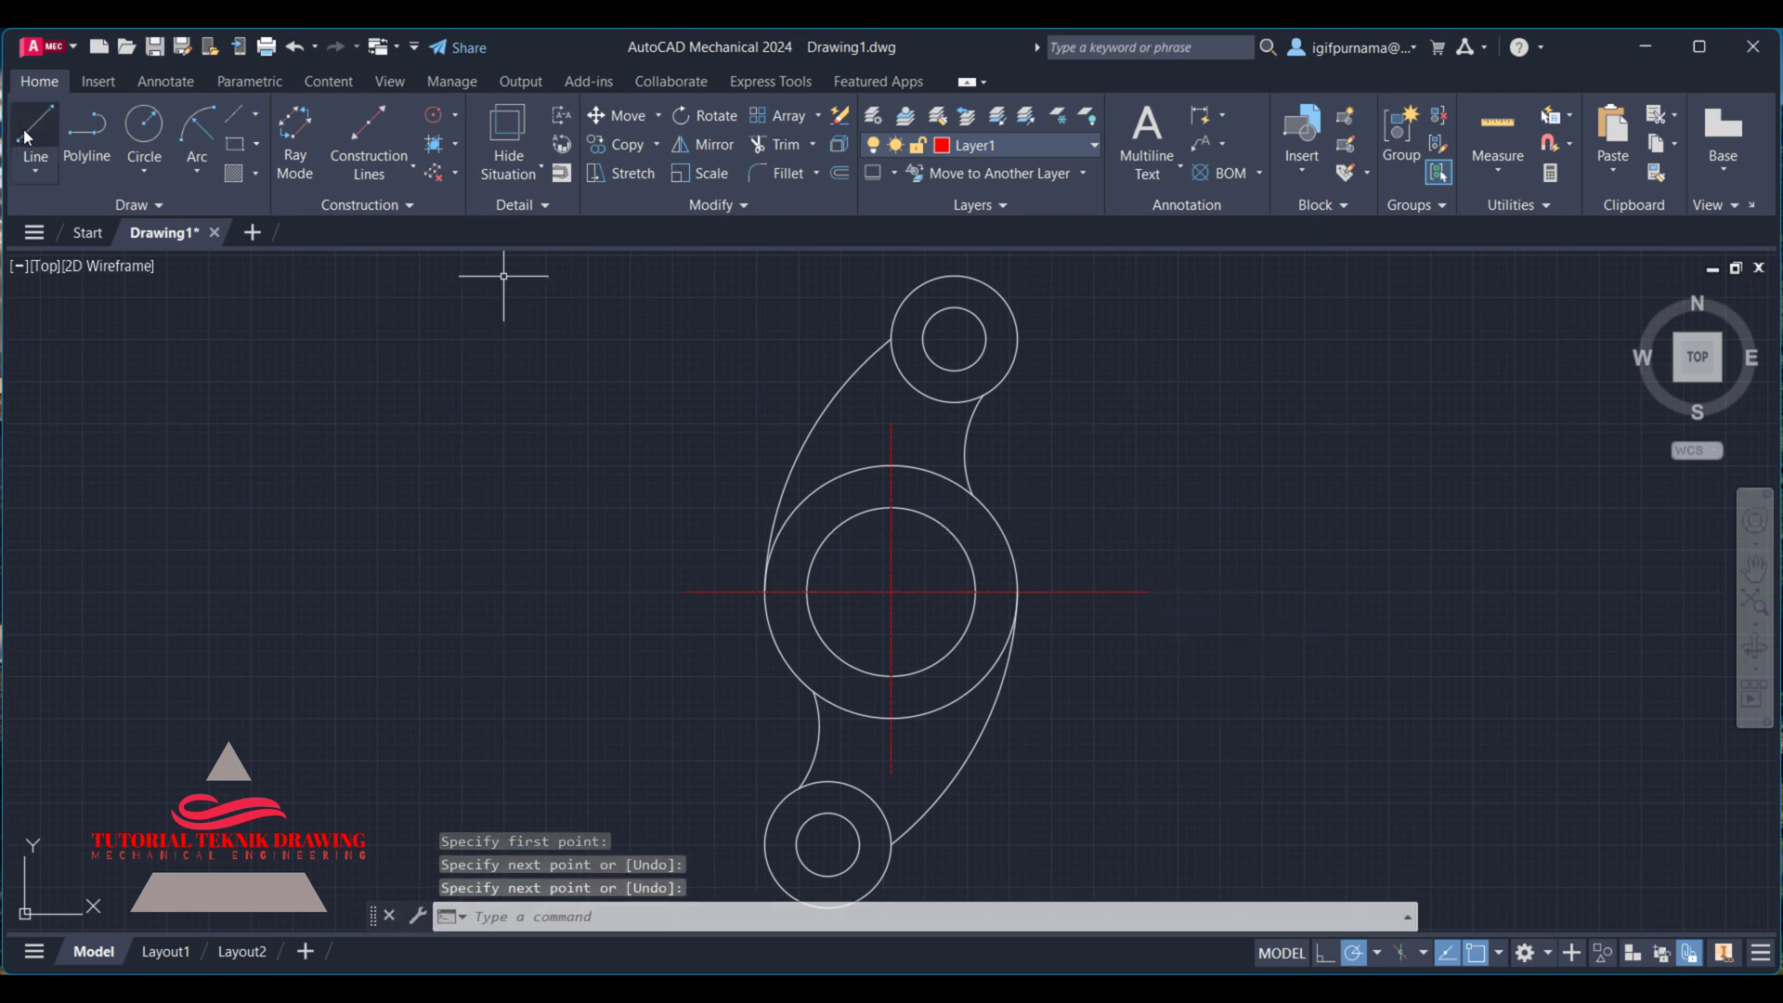
click(956, 276)
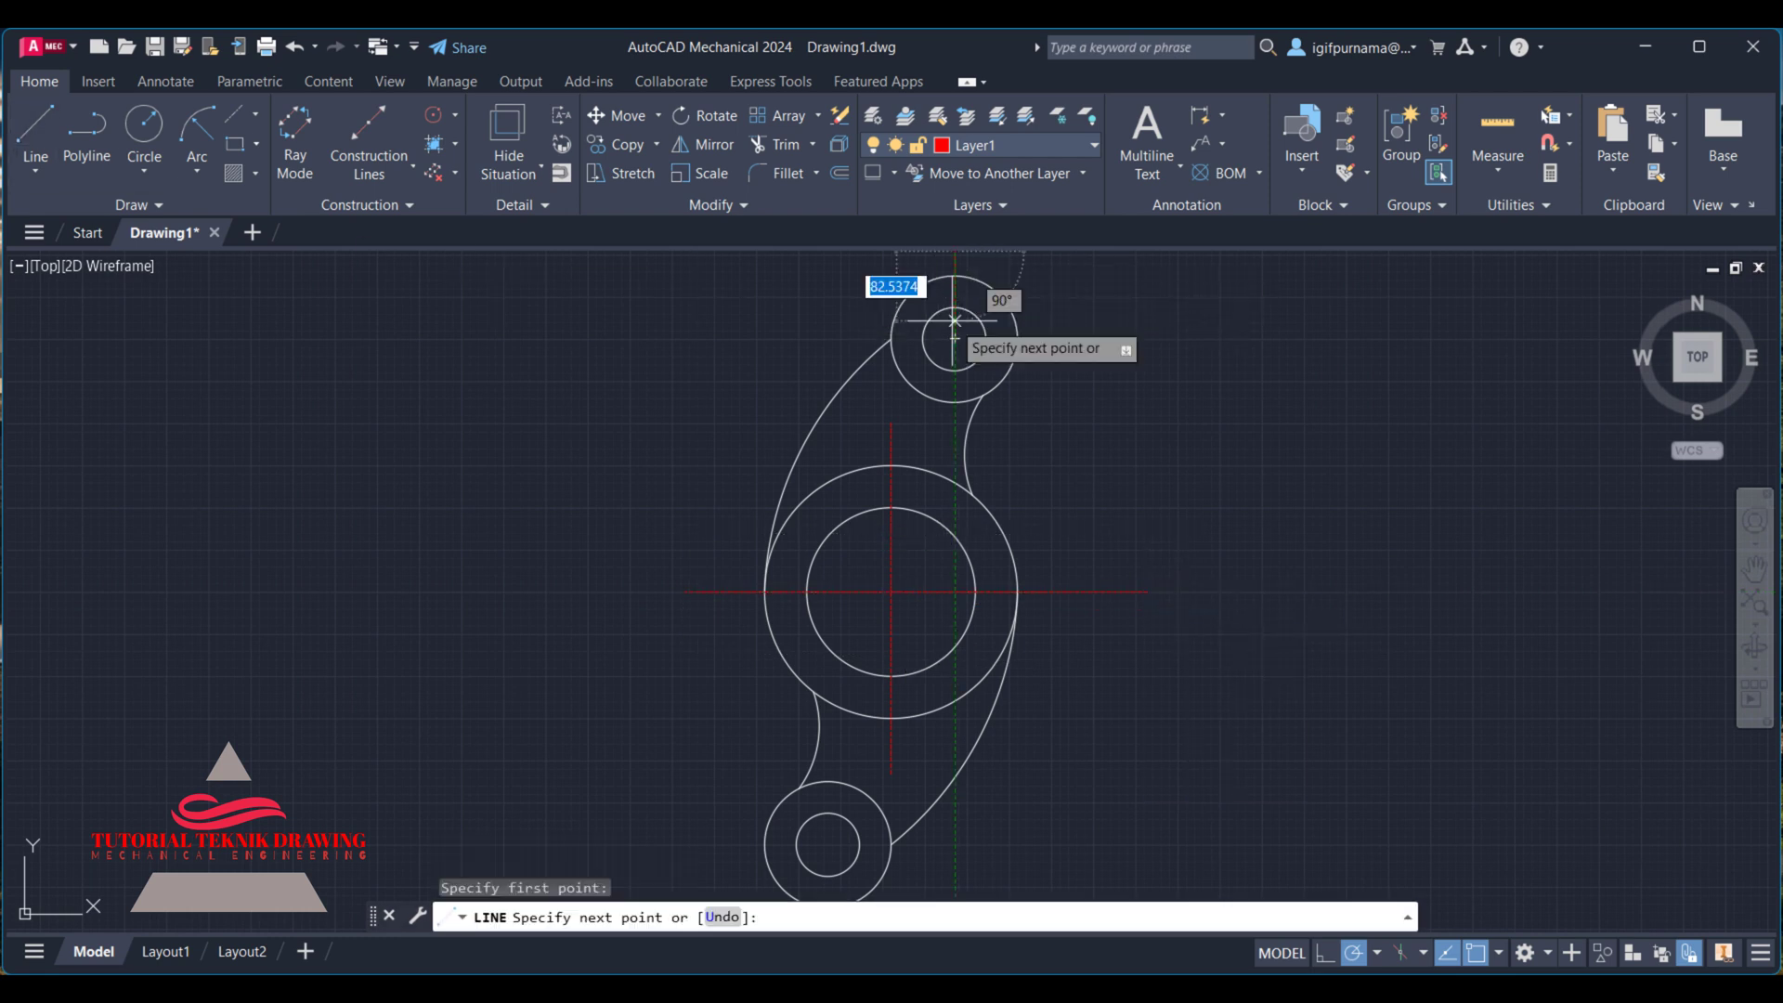
right_click(955, 420)
click(984, 433)
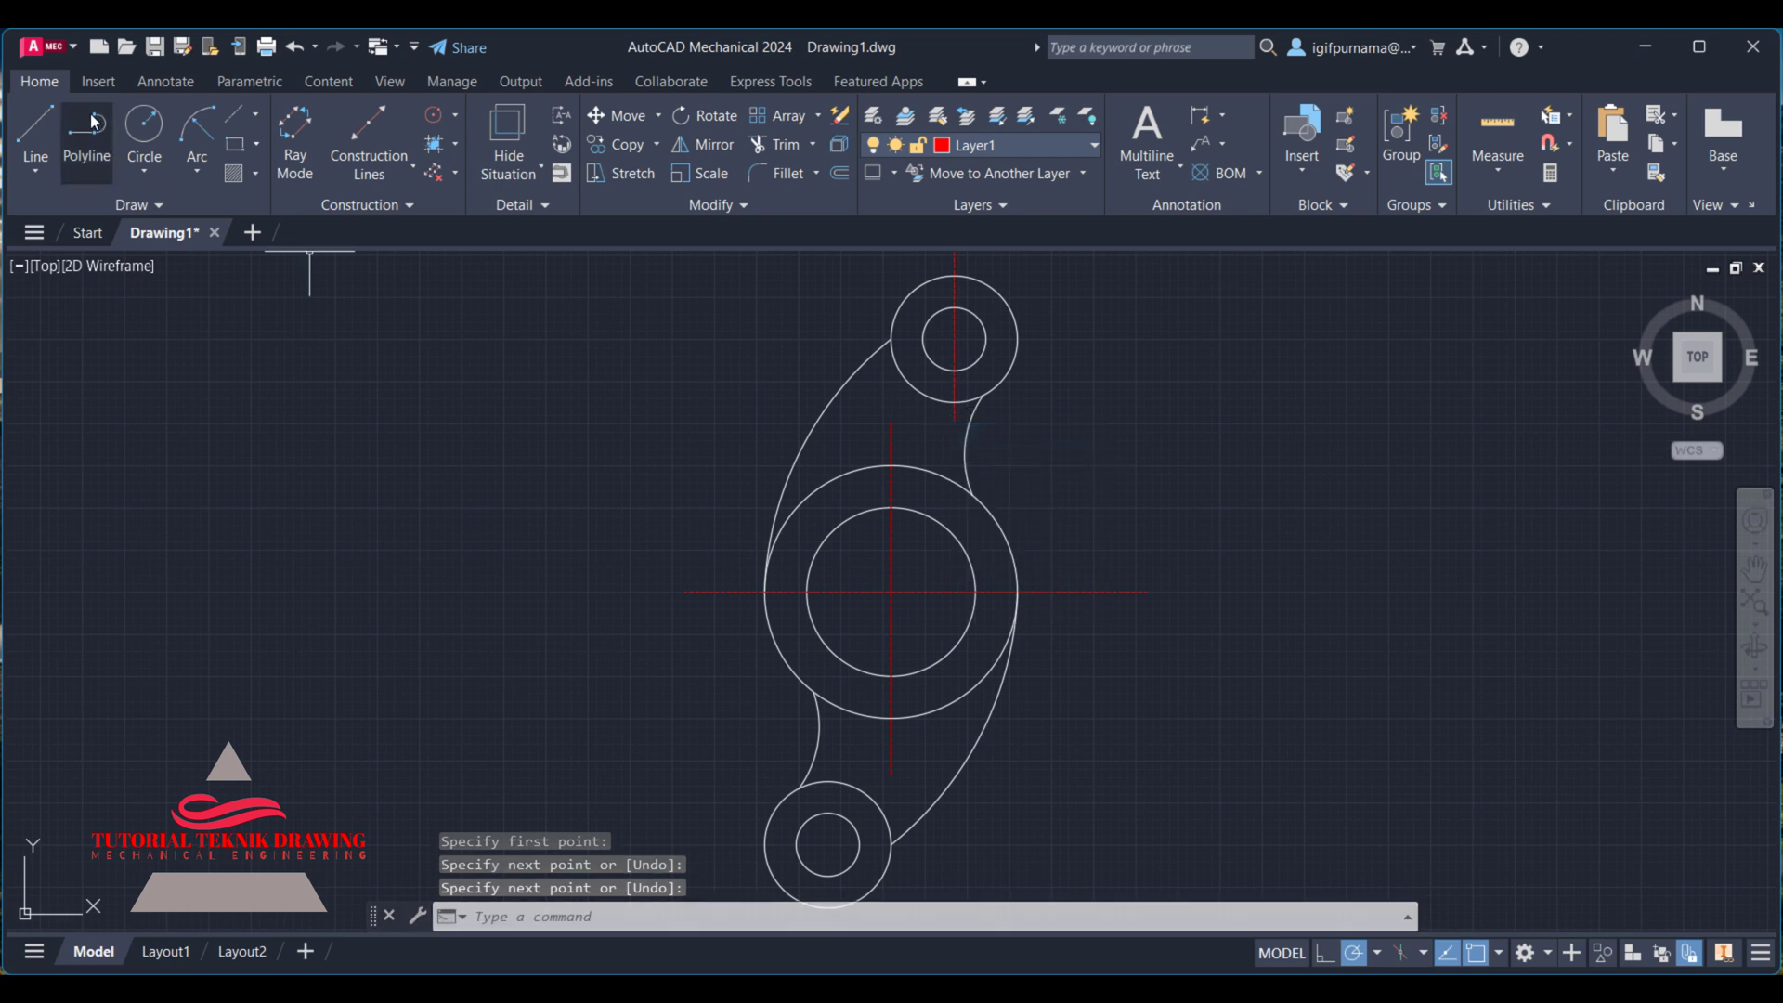
click(35, 135)
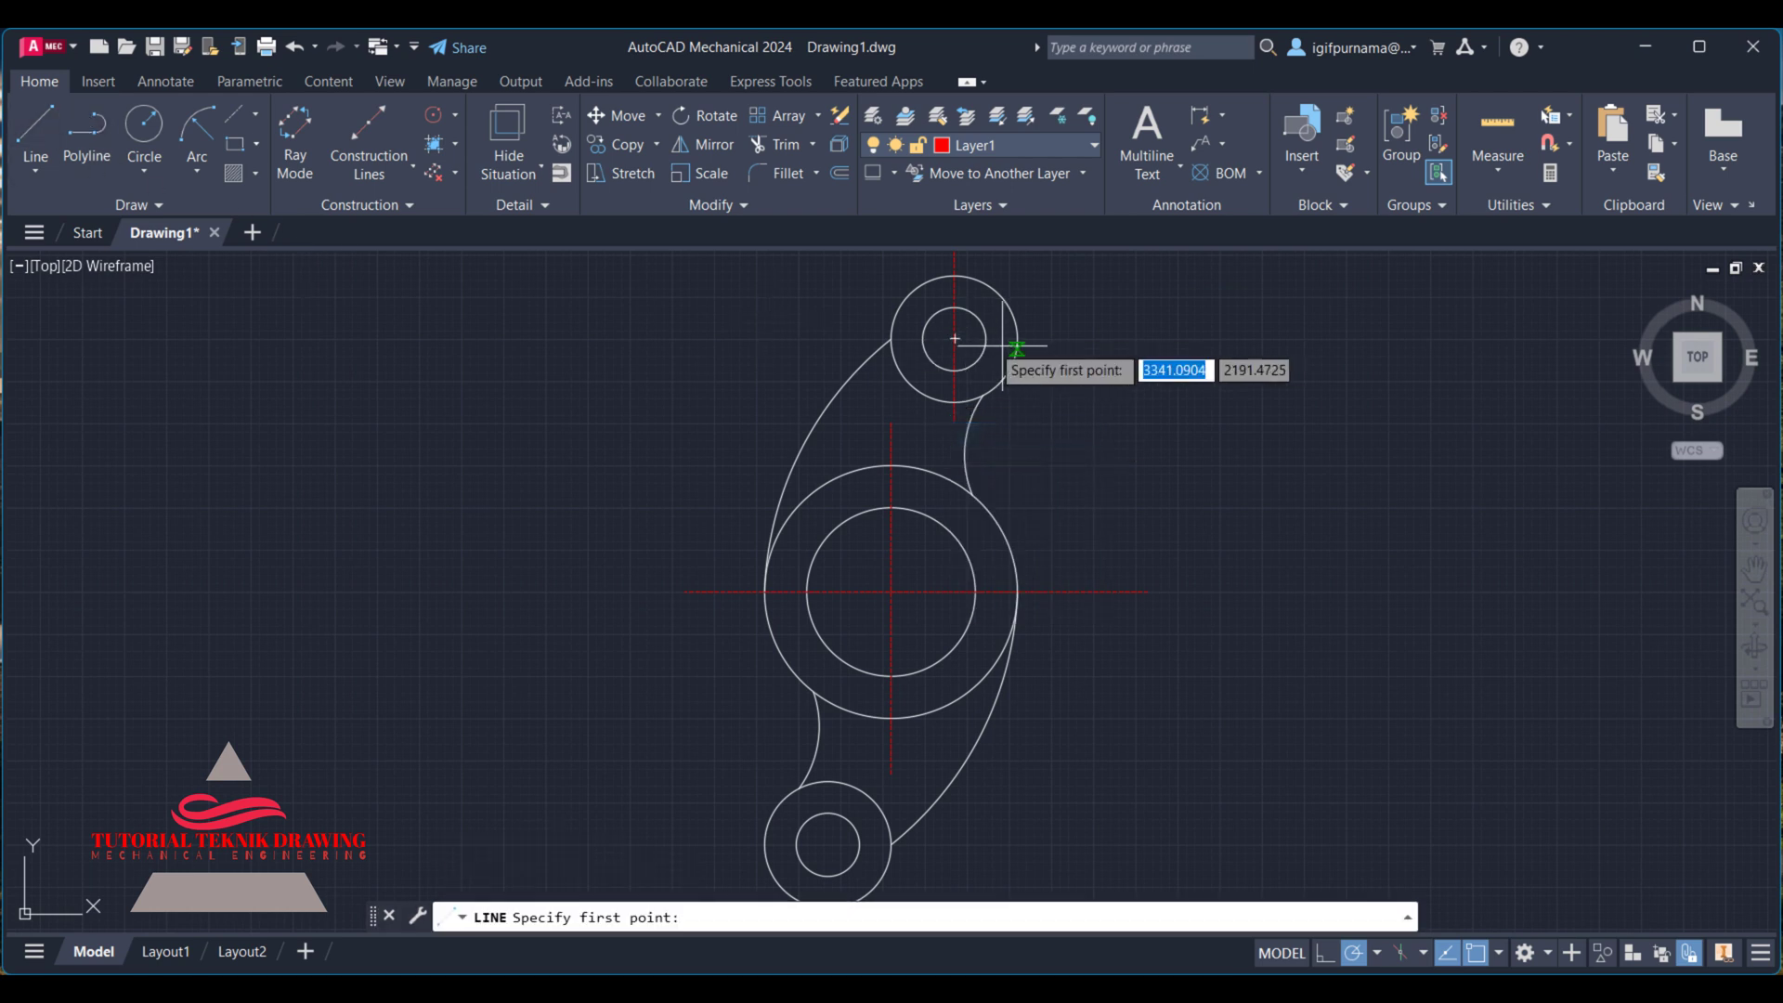
click(1074, 339)
click(856, 339)
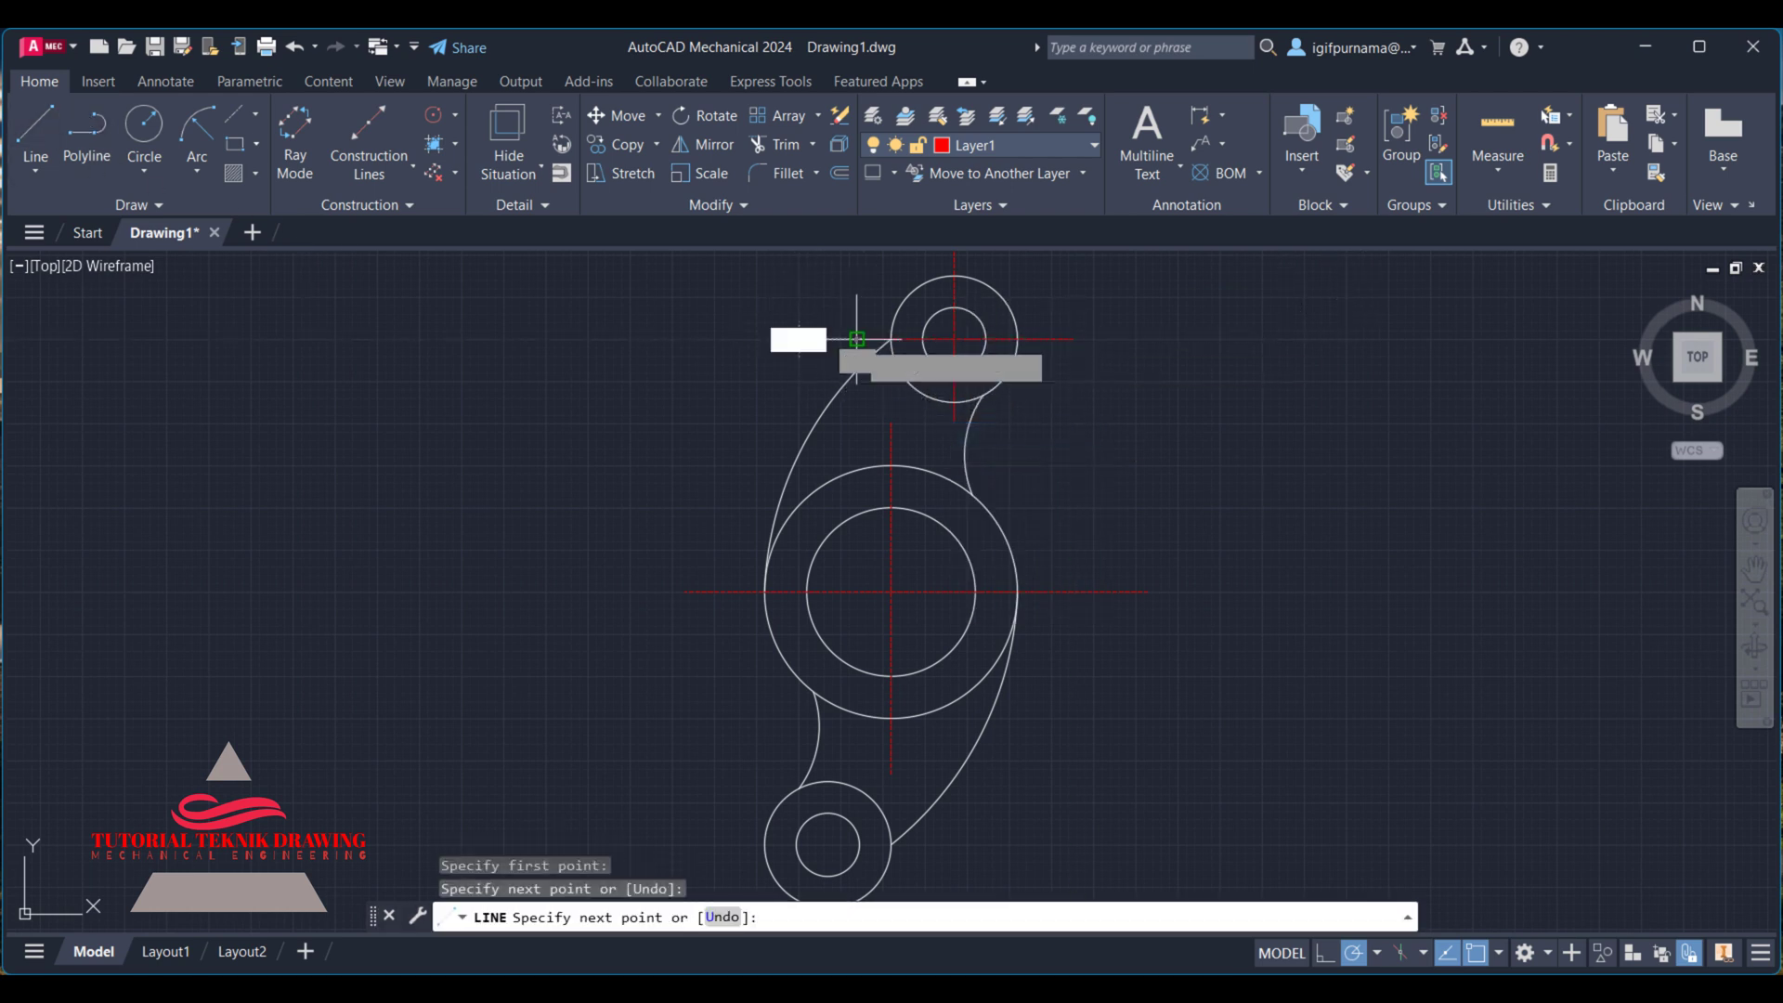
right_click(859, 346)
click(892, 356)
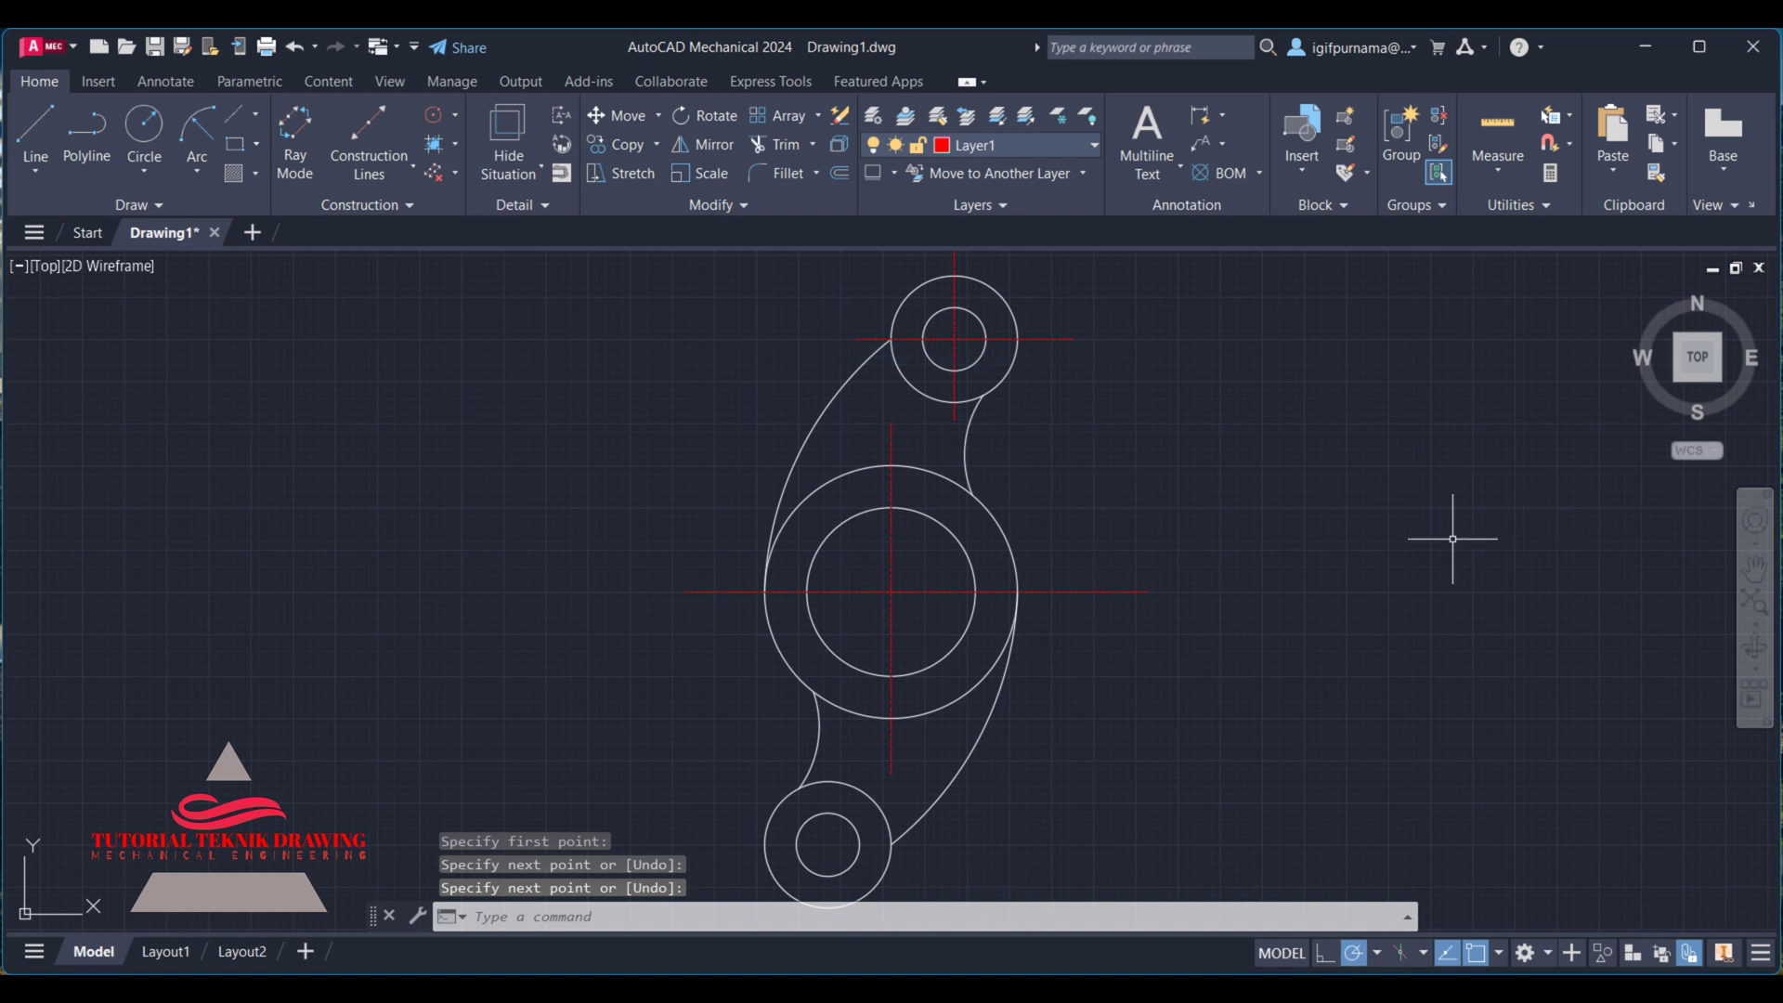
- Pan down and draw horizontal and vertical centre lines through the bottom small circle
click(1755, 568)
drag(1312, 556, 1299, 414)
right_click(1298, 409)
click(1342, 425)
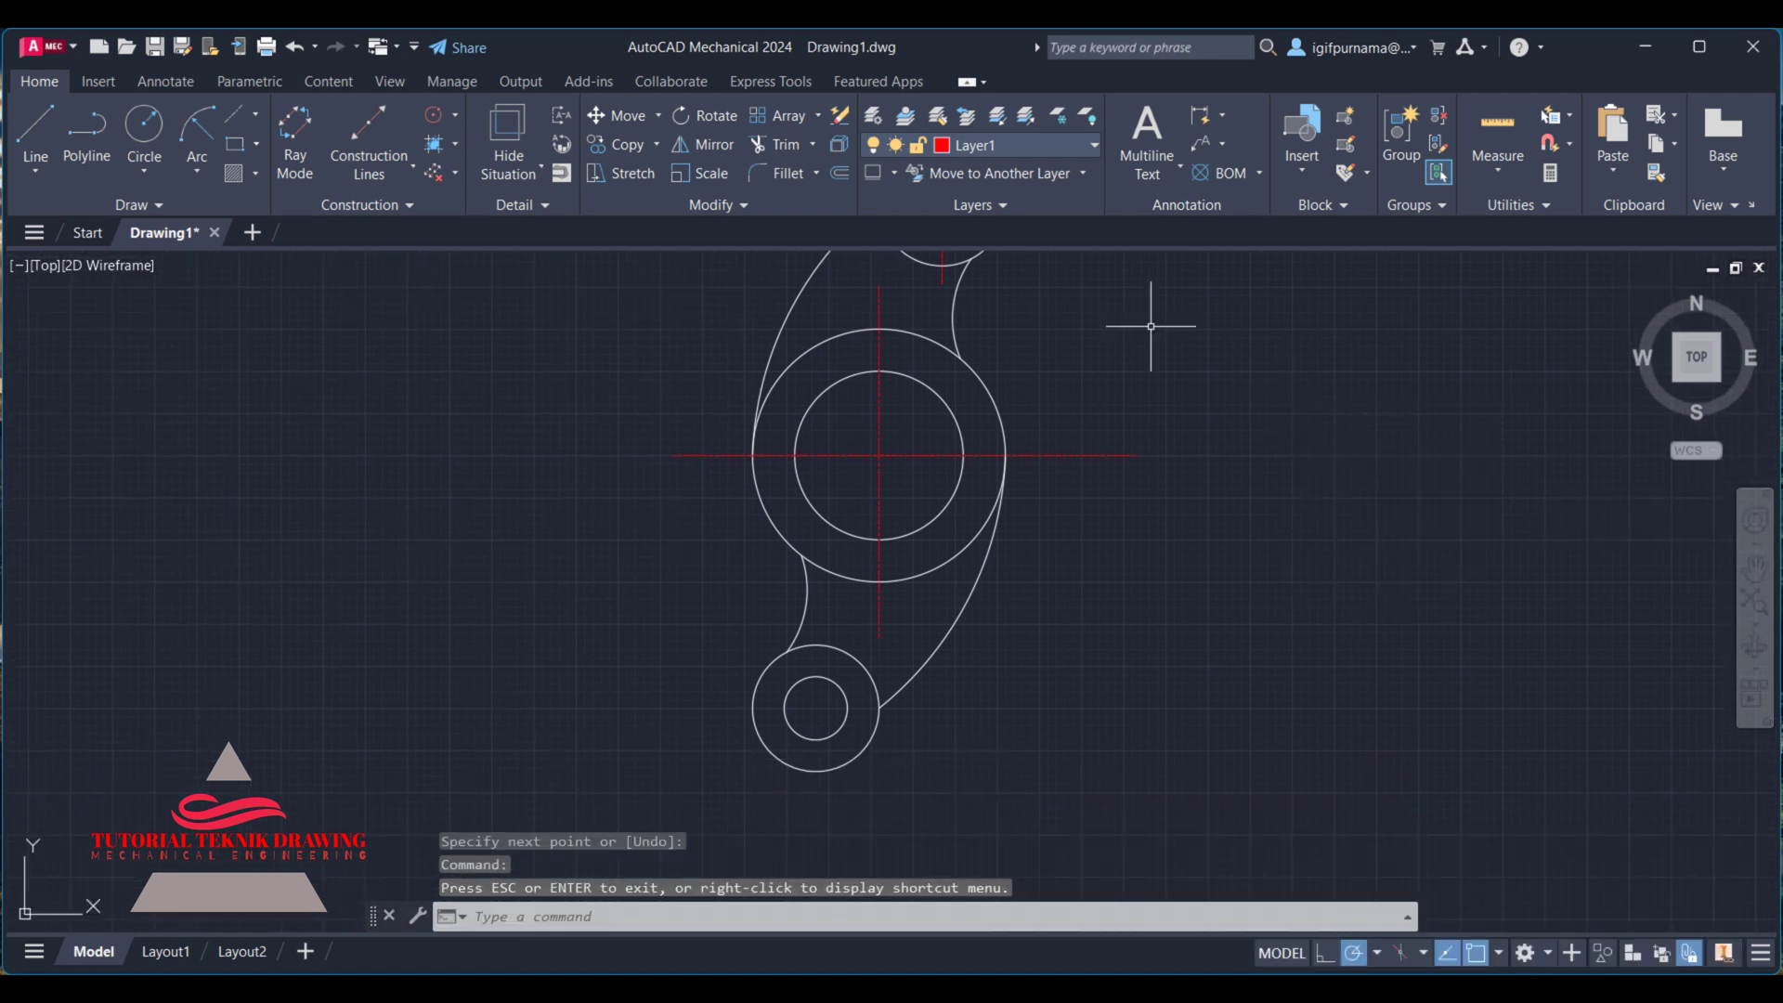
click(39, 174)
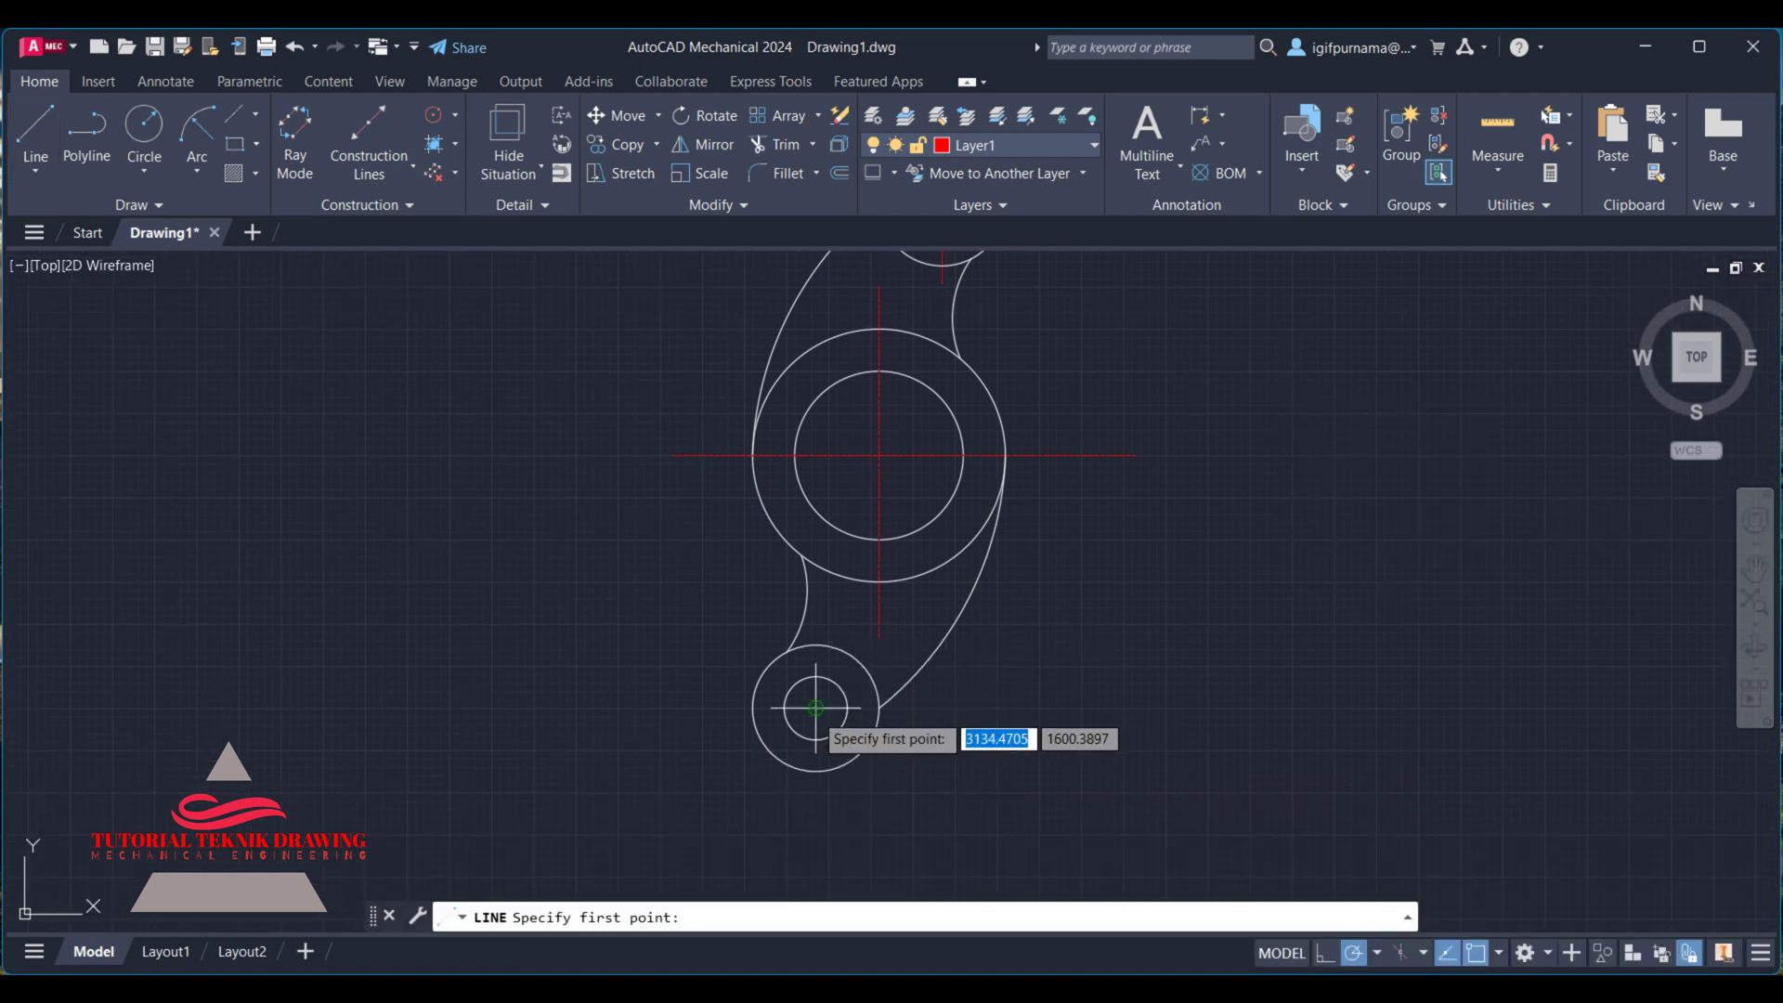
click(665, 709)
right_click(971, 708)
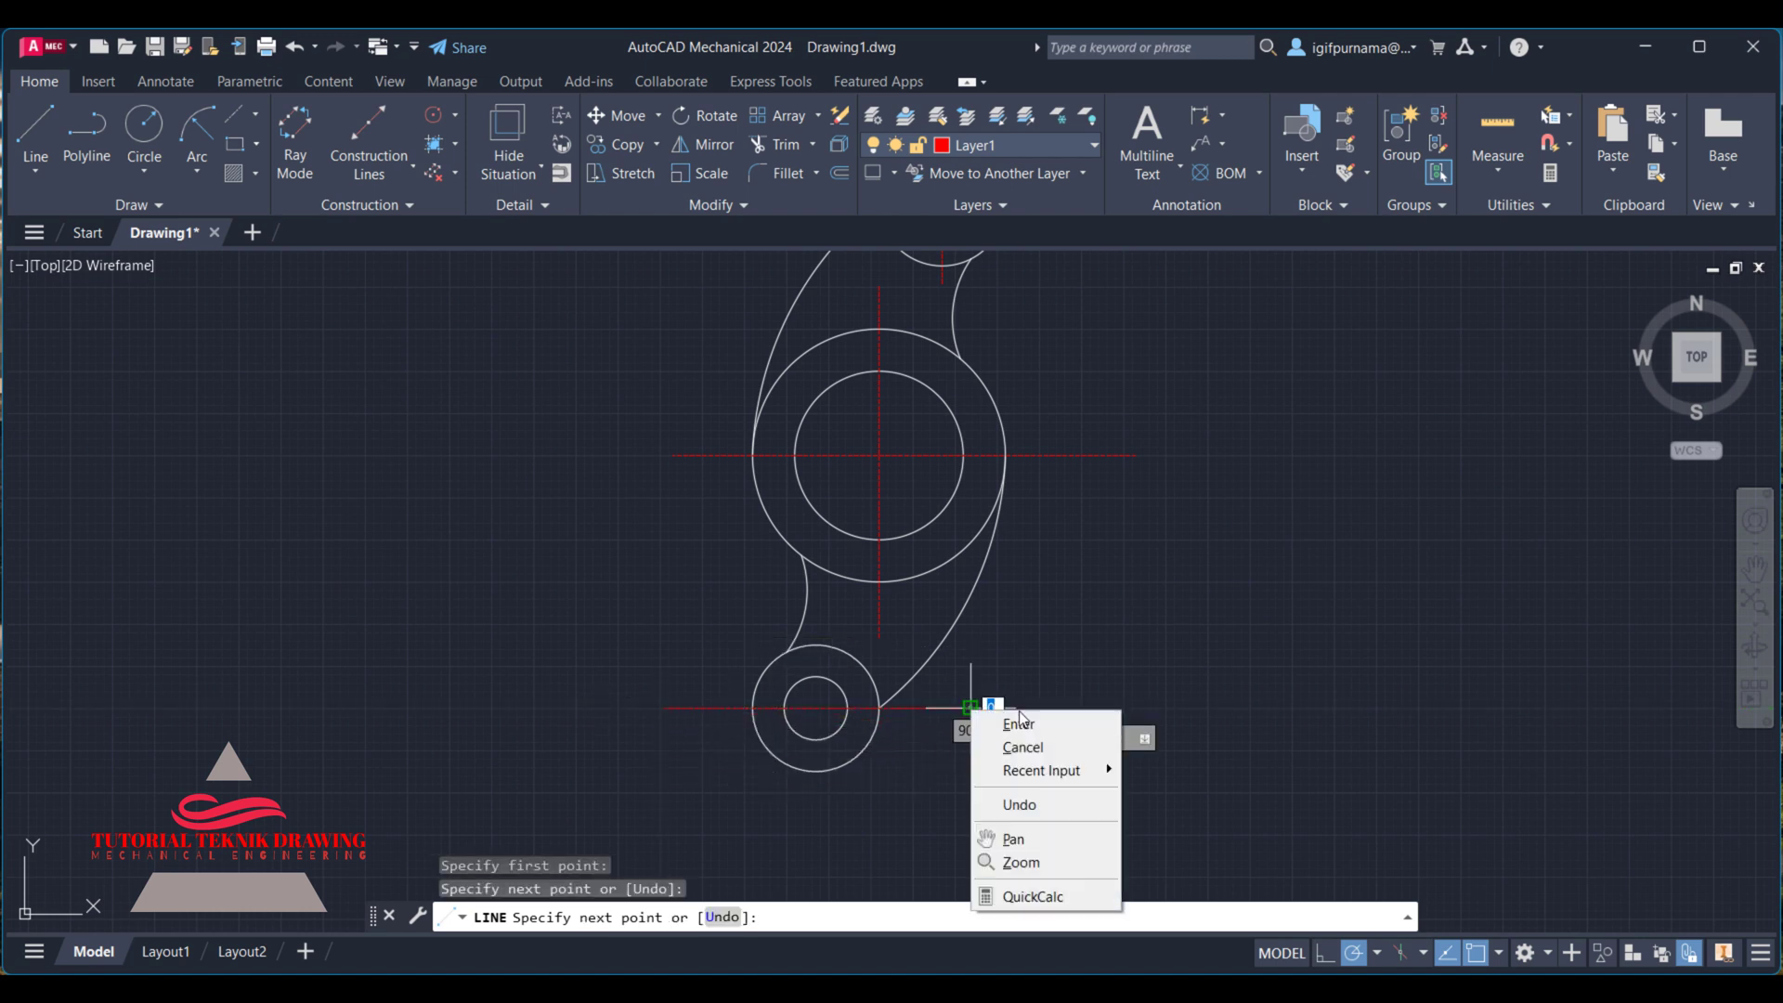
click(1019, 724)
click(35, 135)
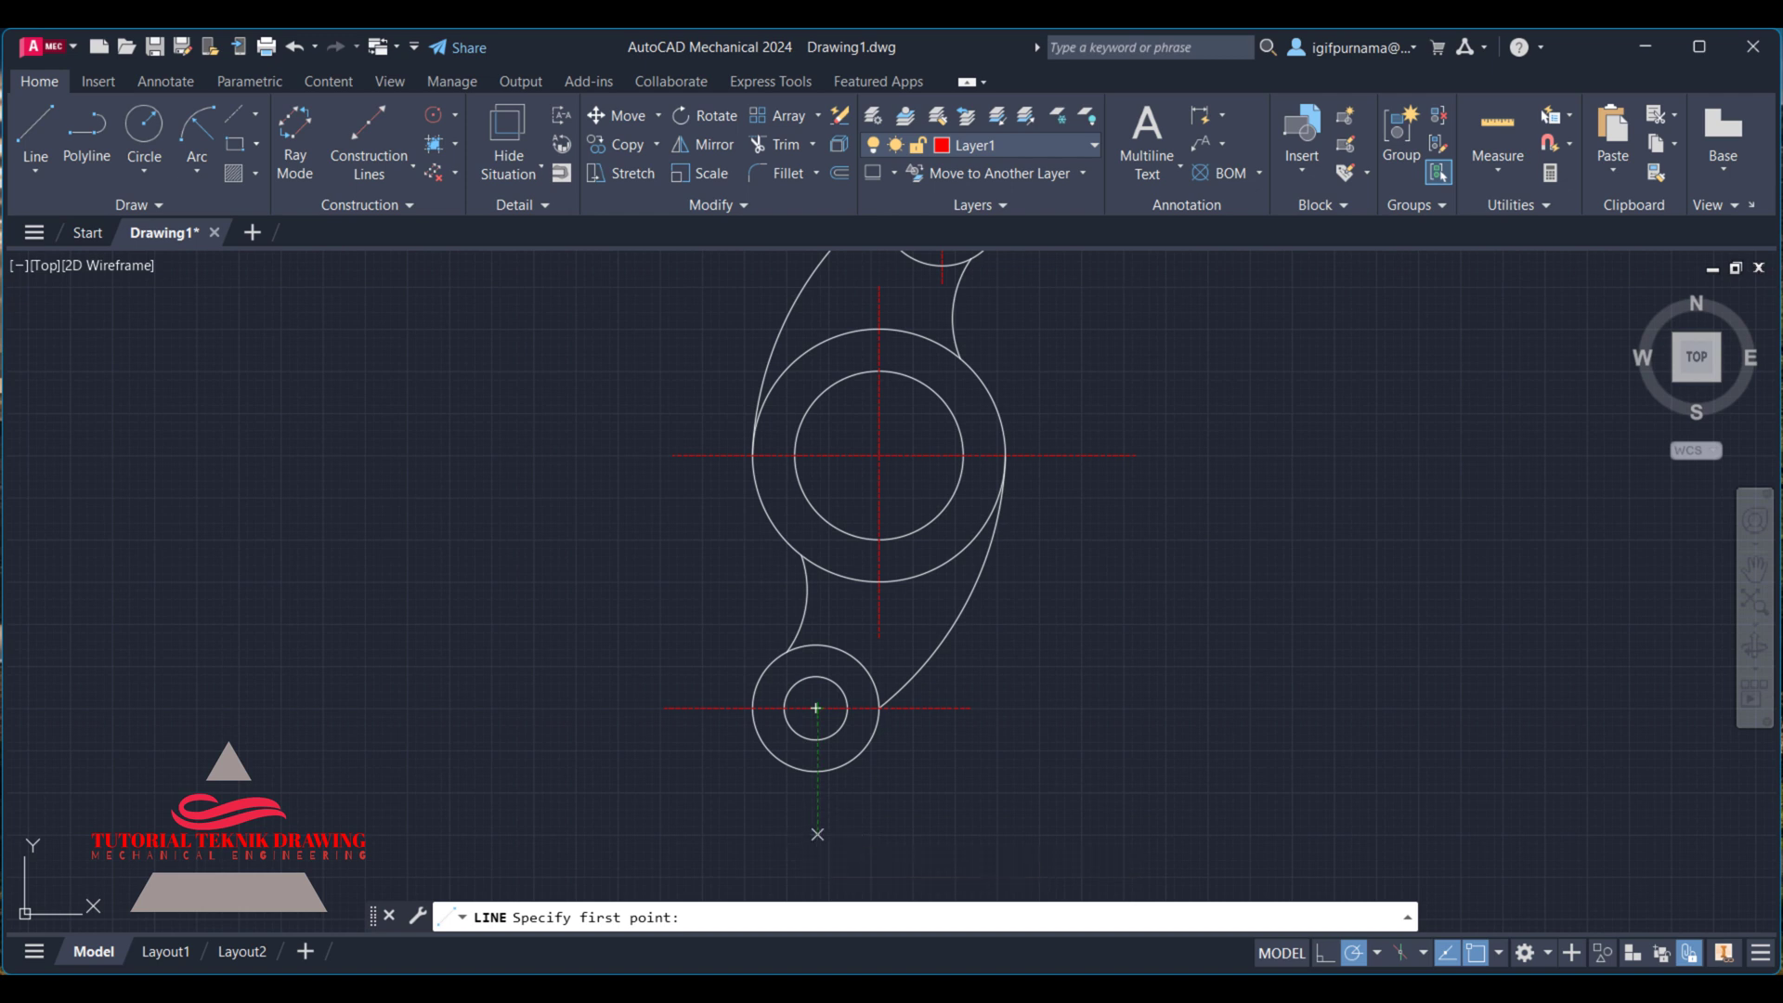
click(819, 832)
click(818, 624)
right_click(841, 626)
click(850, 636)
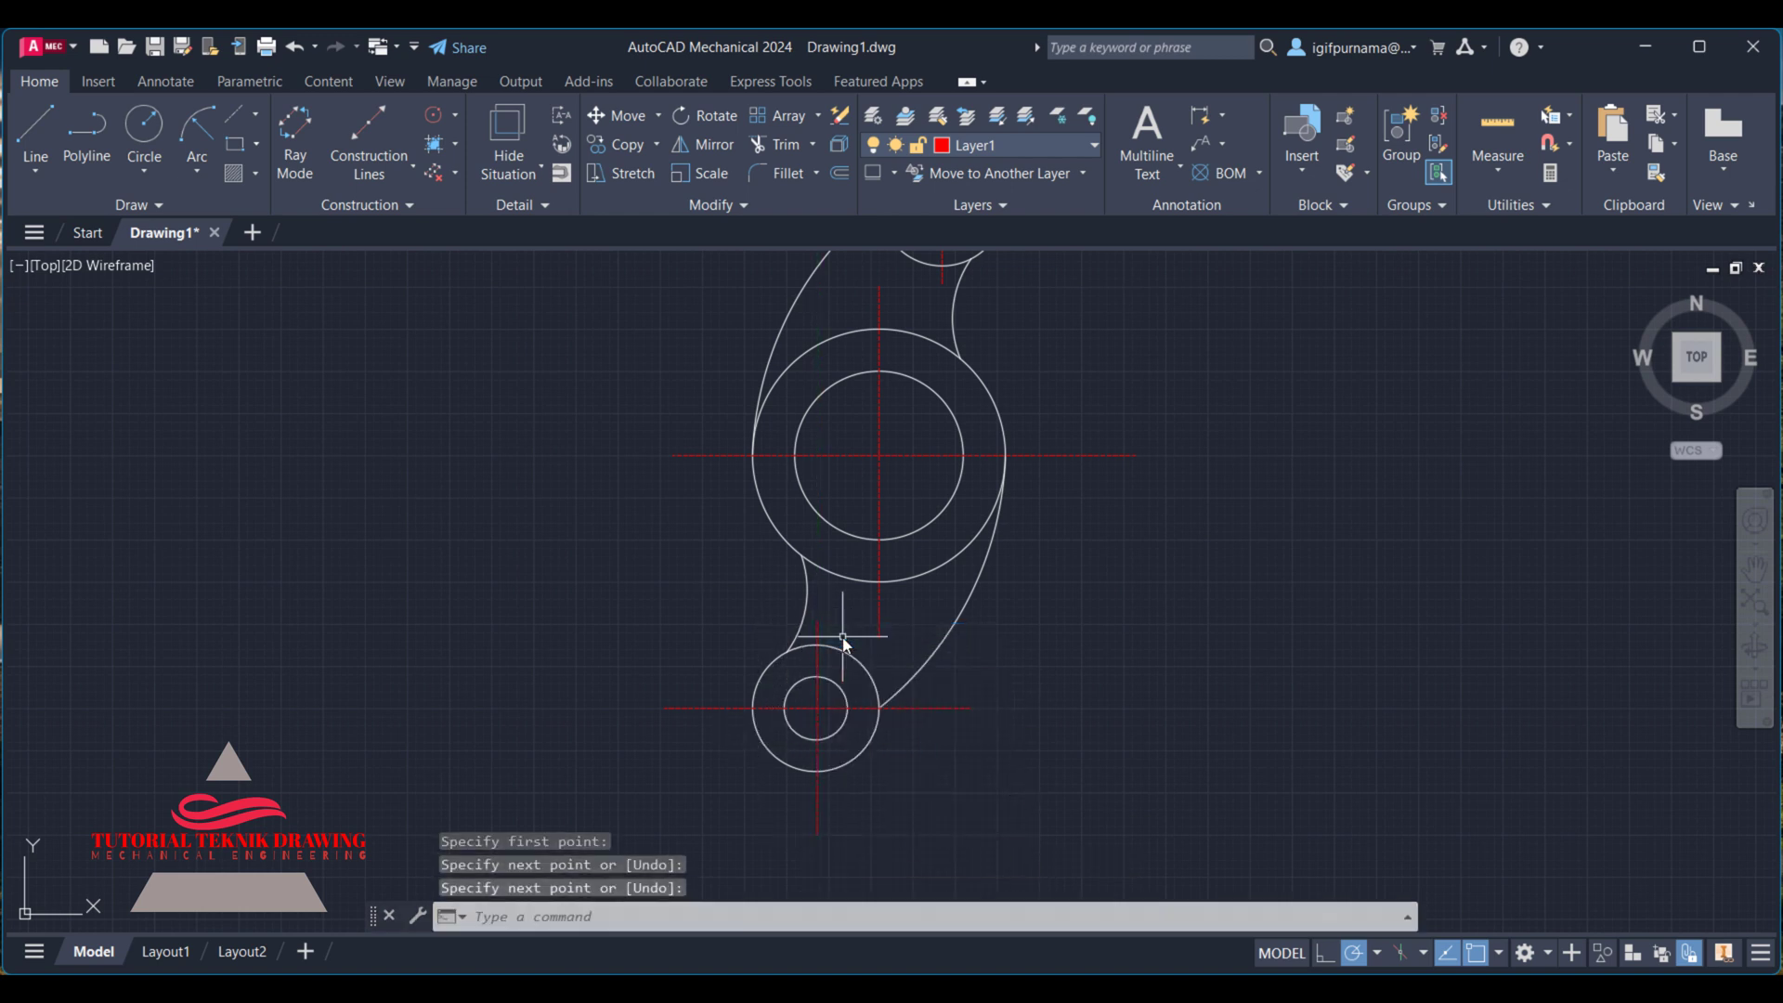
- Make Layer2 current, add a Ø300 diameter dimension to the large circle, and zoom to extents
click(986, 143)
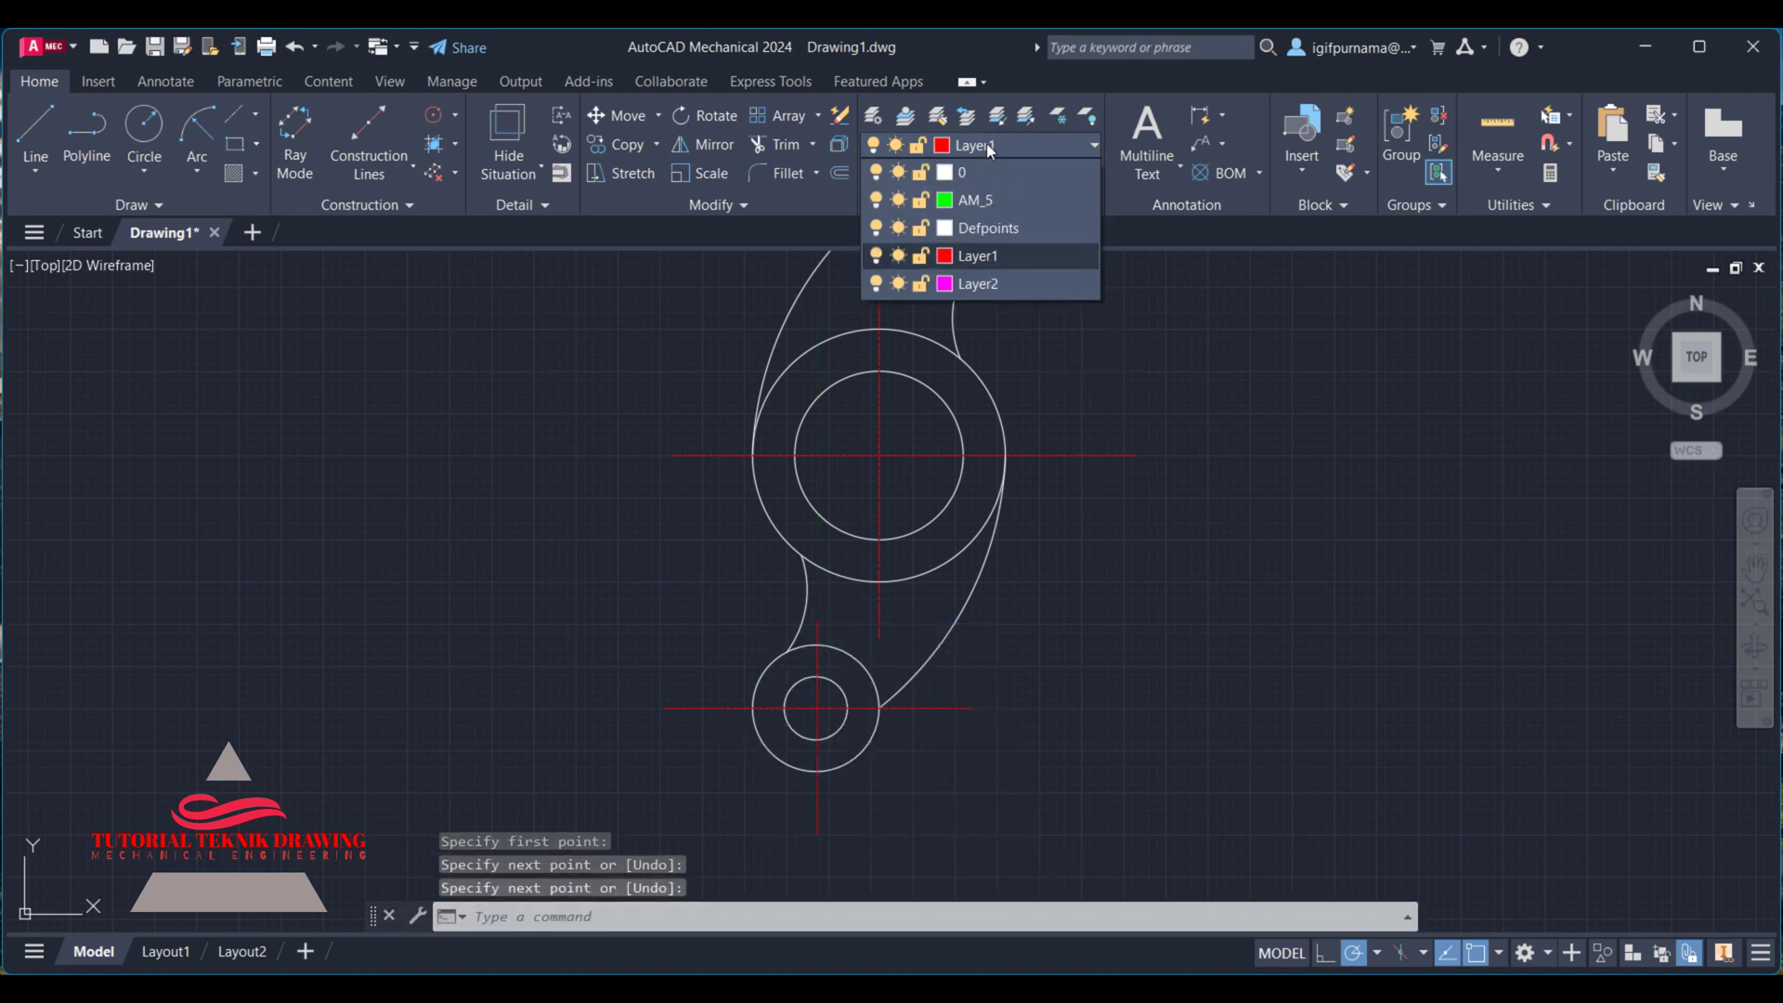
click(1003, 284)
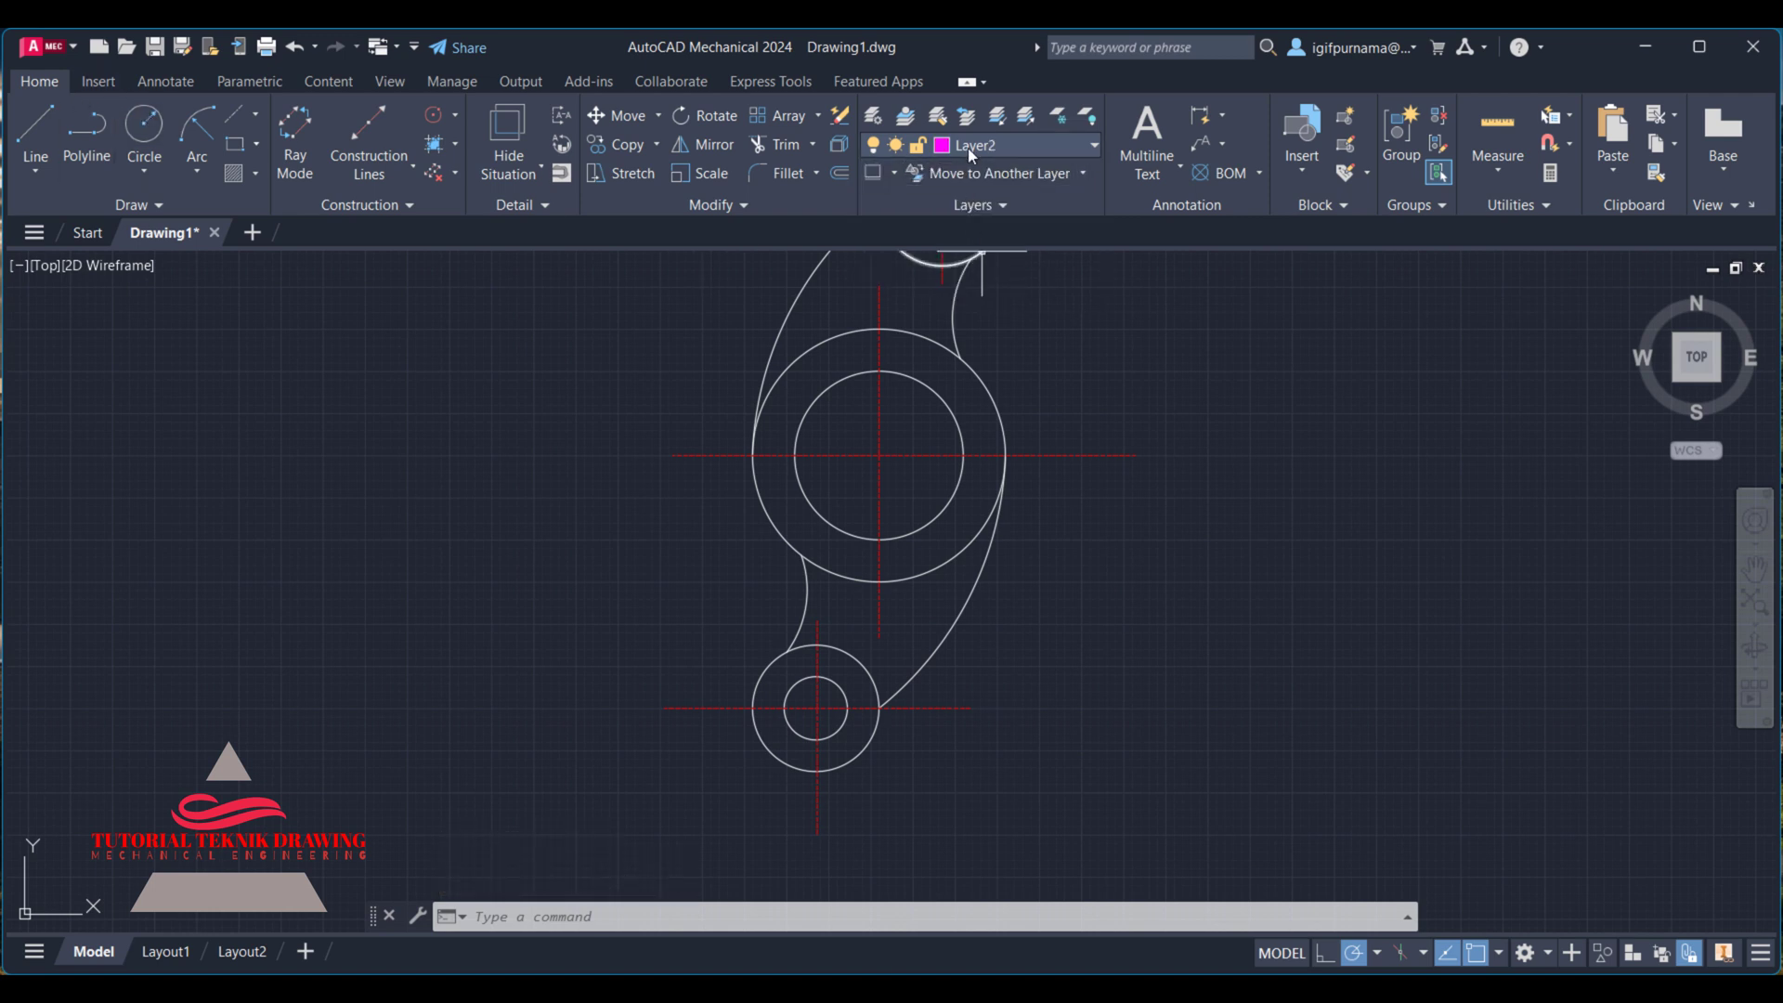
click(160, 80)
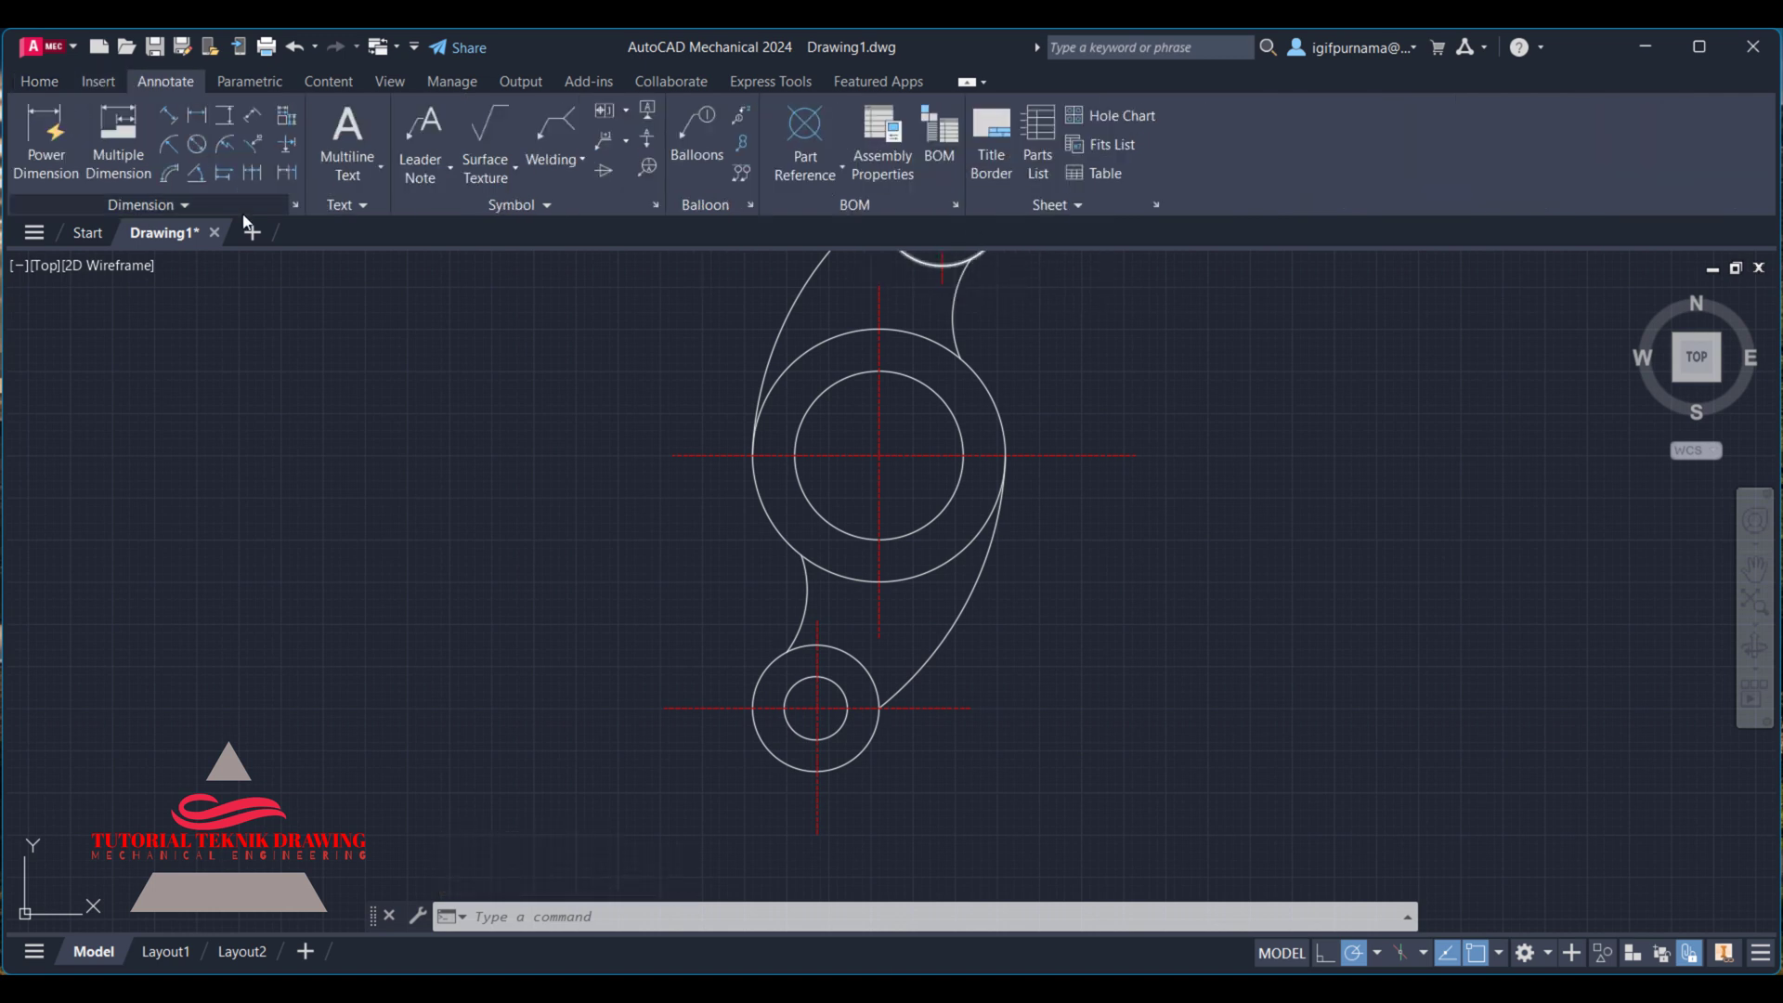
click(202, 149)
click(1001, 398)
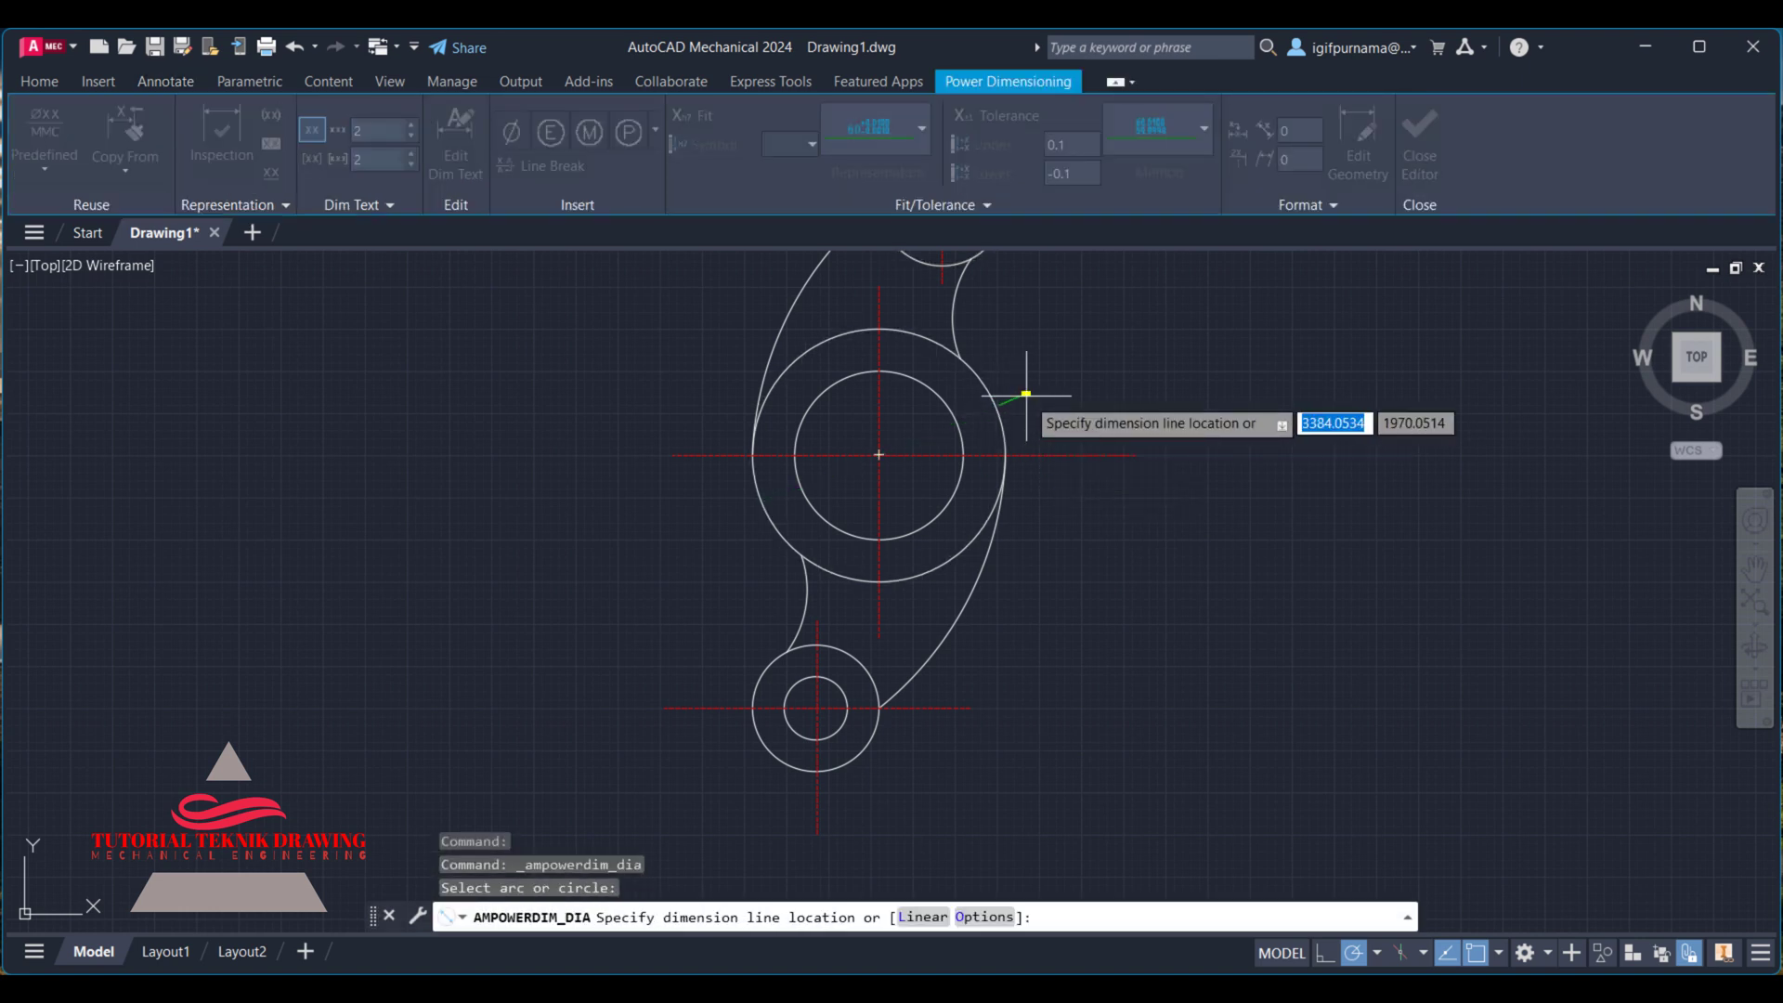
key(Escape)
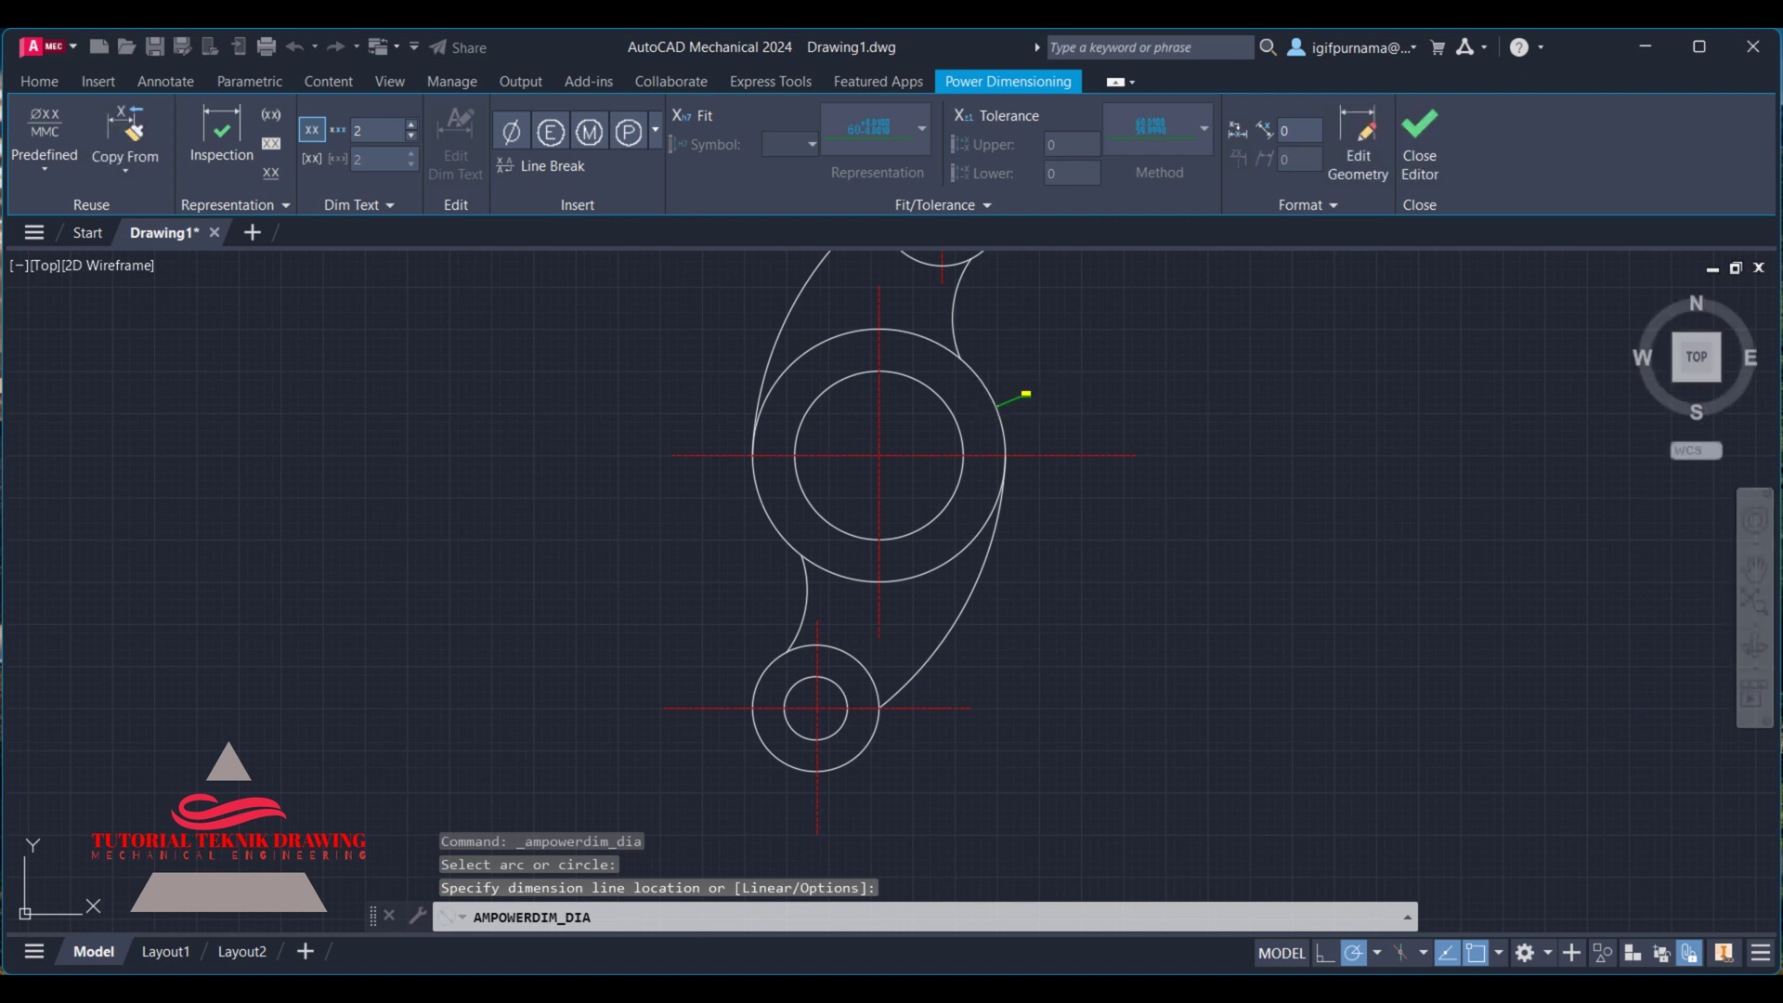
key(Escape)
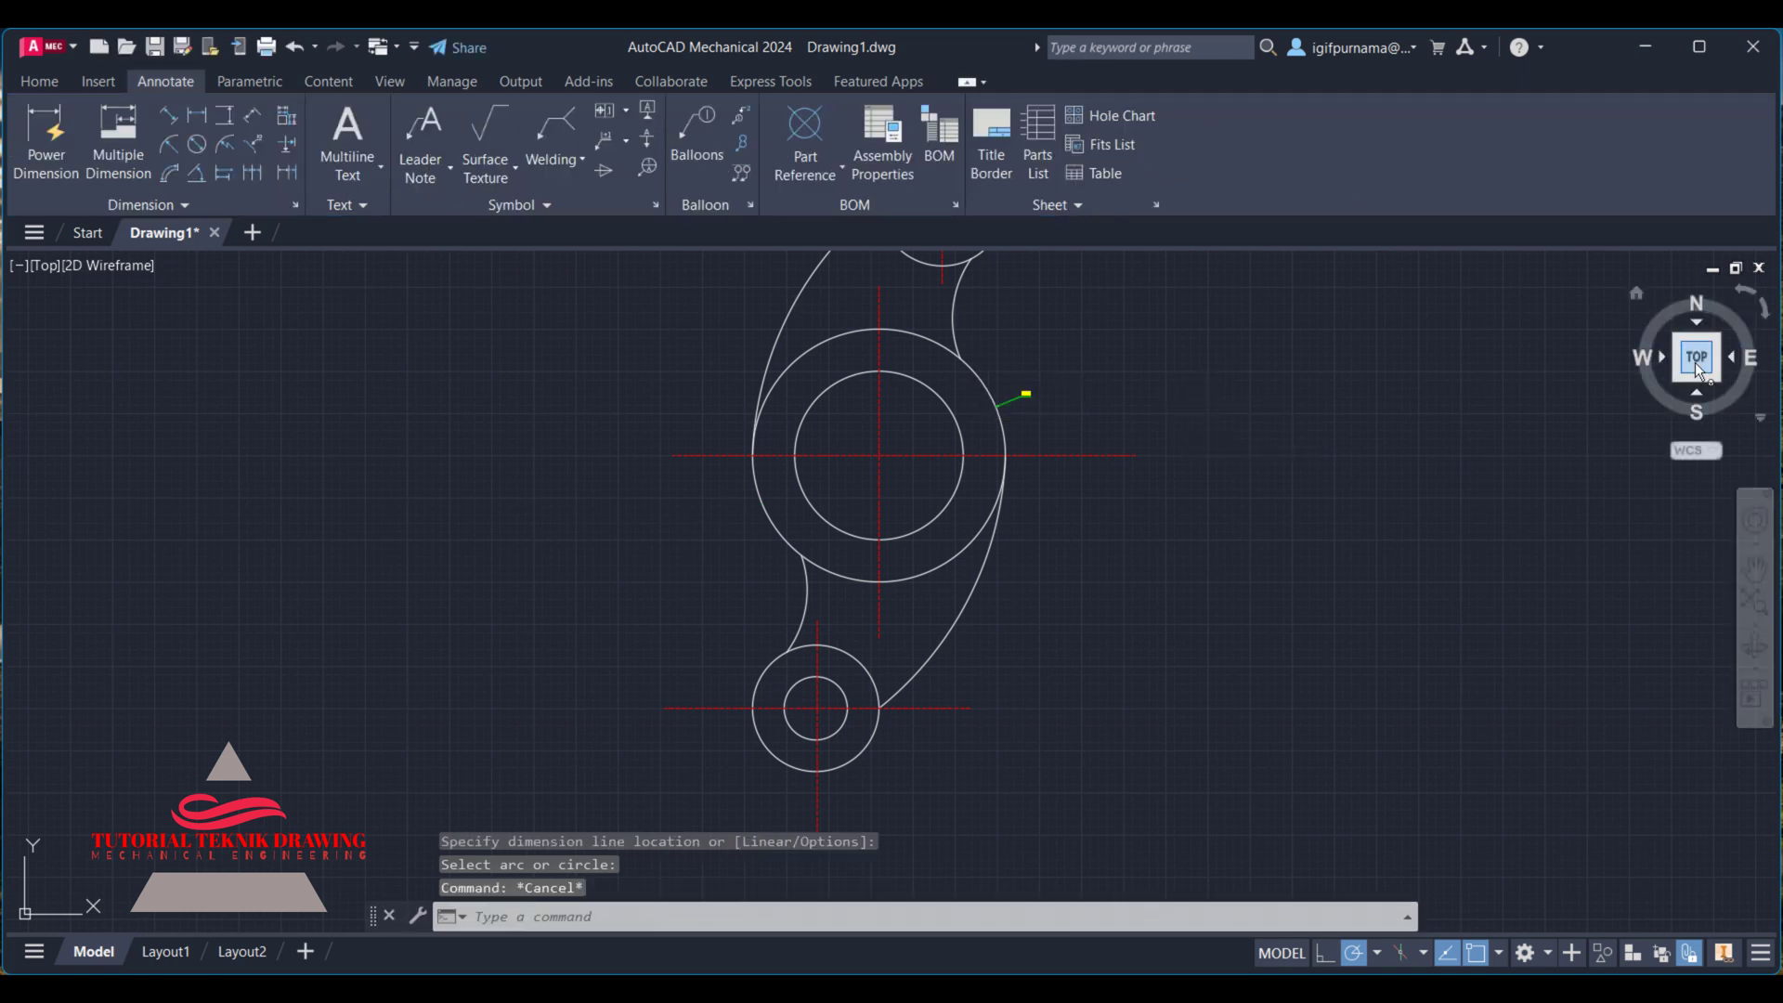
click(1696, 362)
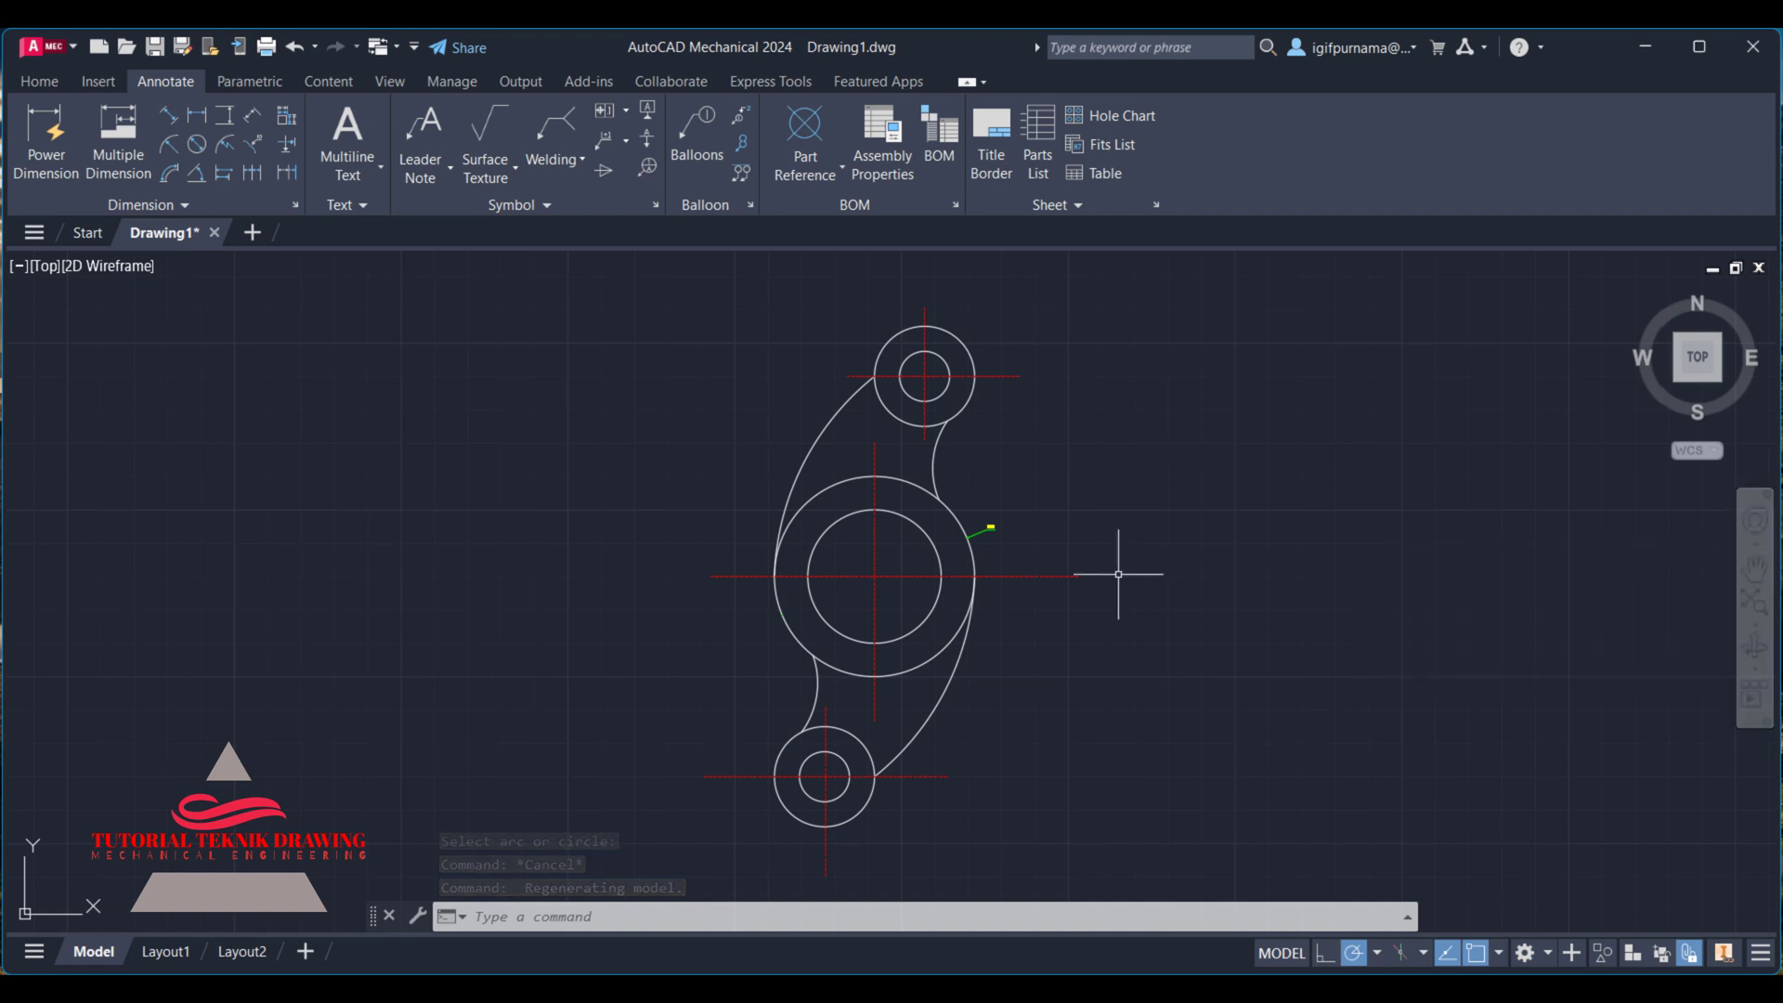
- Edit the AM_ISO dimension style: text height 10, text aligned with dimension lines
text(D)
key(Return)
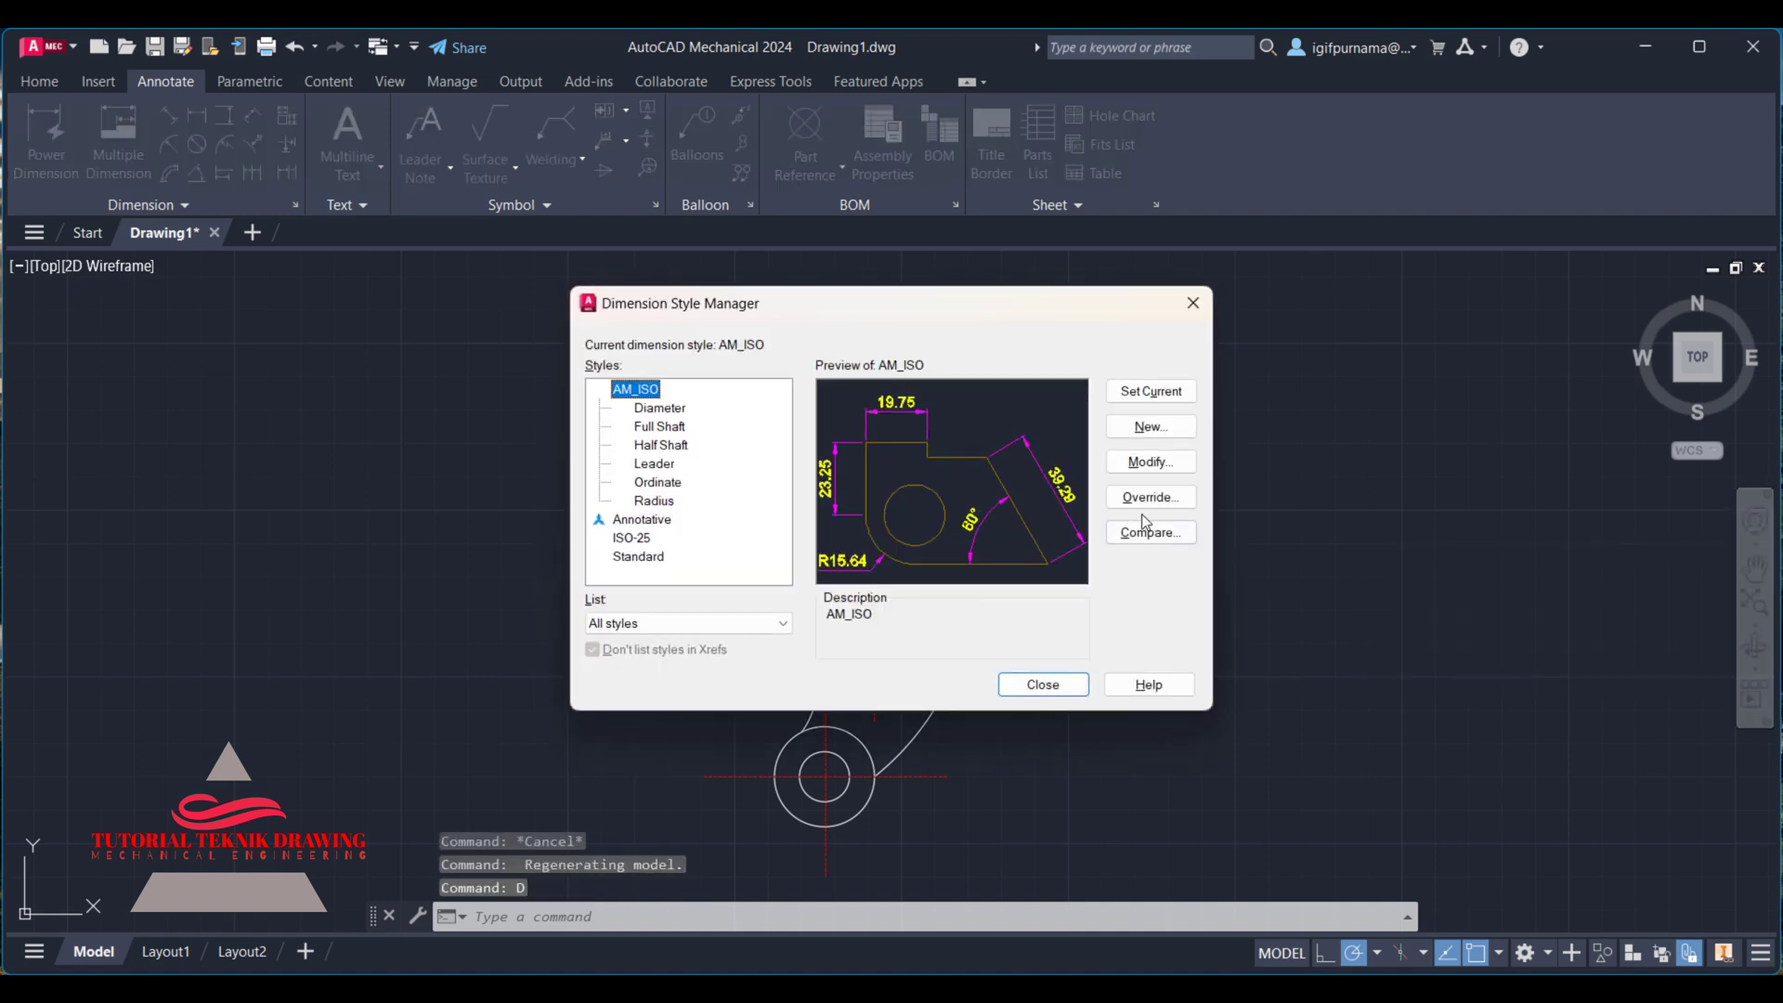
click(1148, 462)
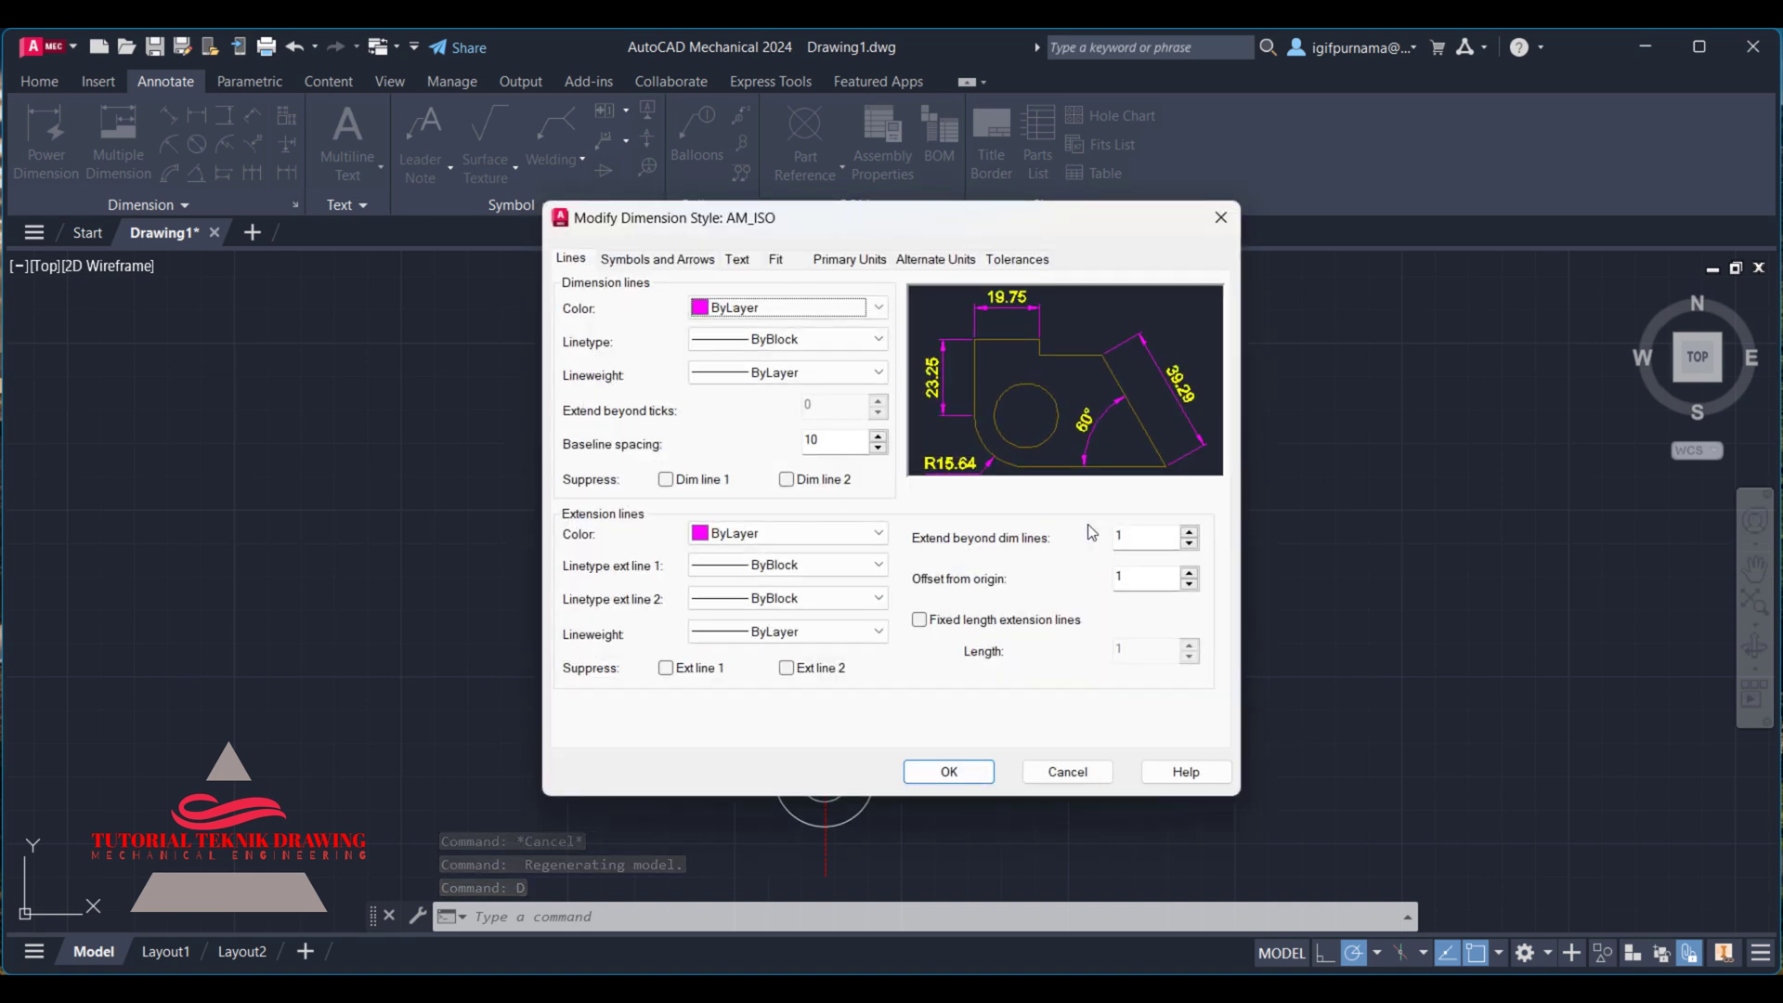
click(644, 260)
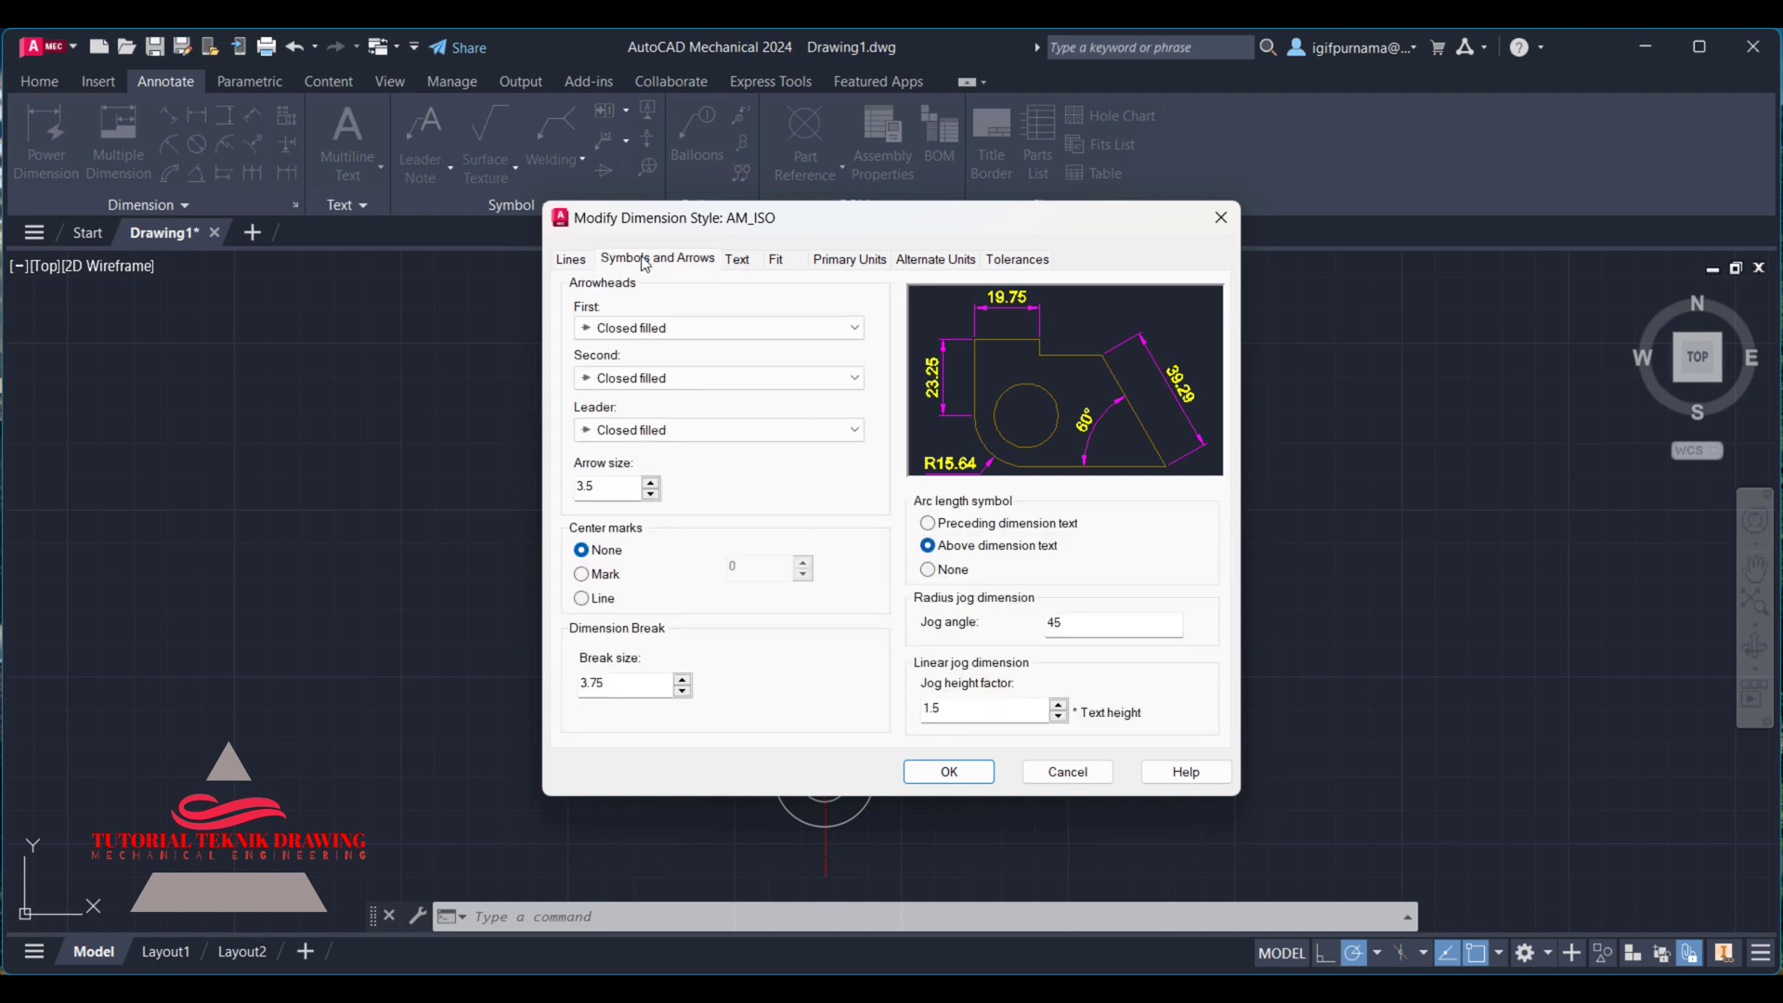
click(734, 262)
text(5)
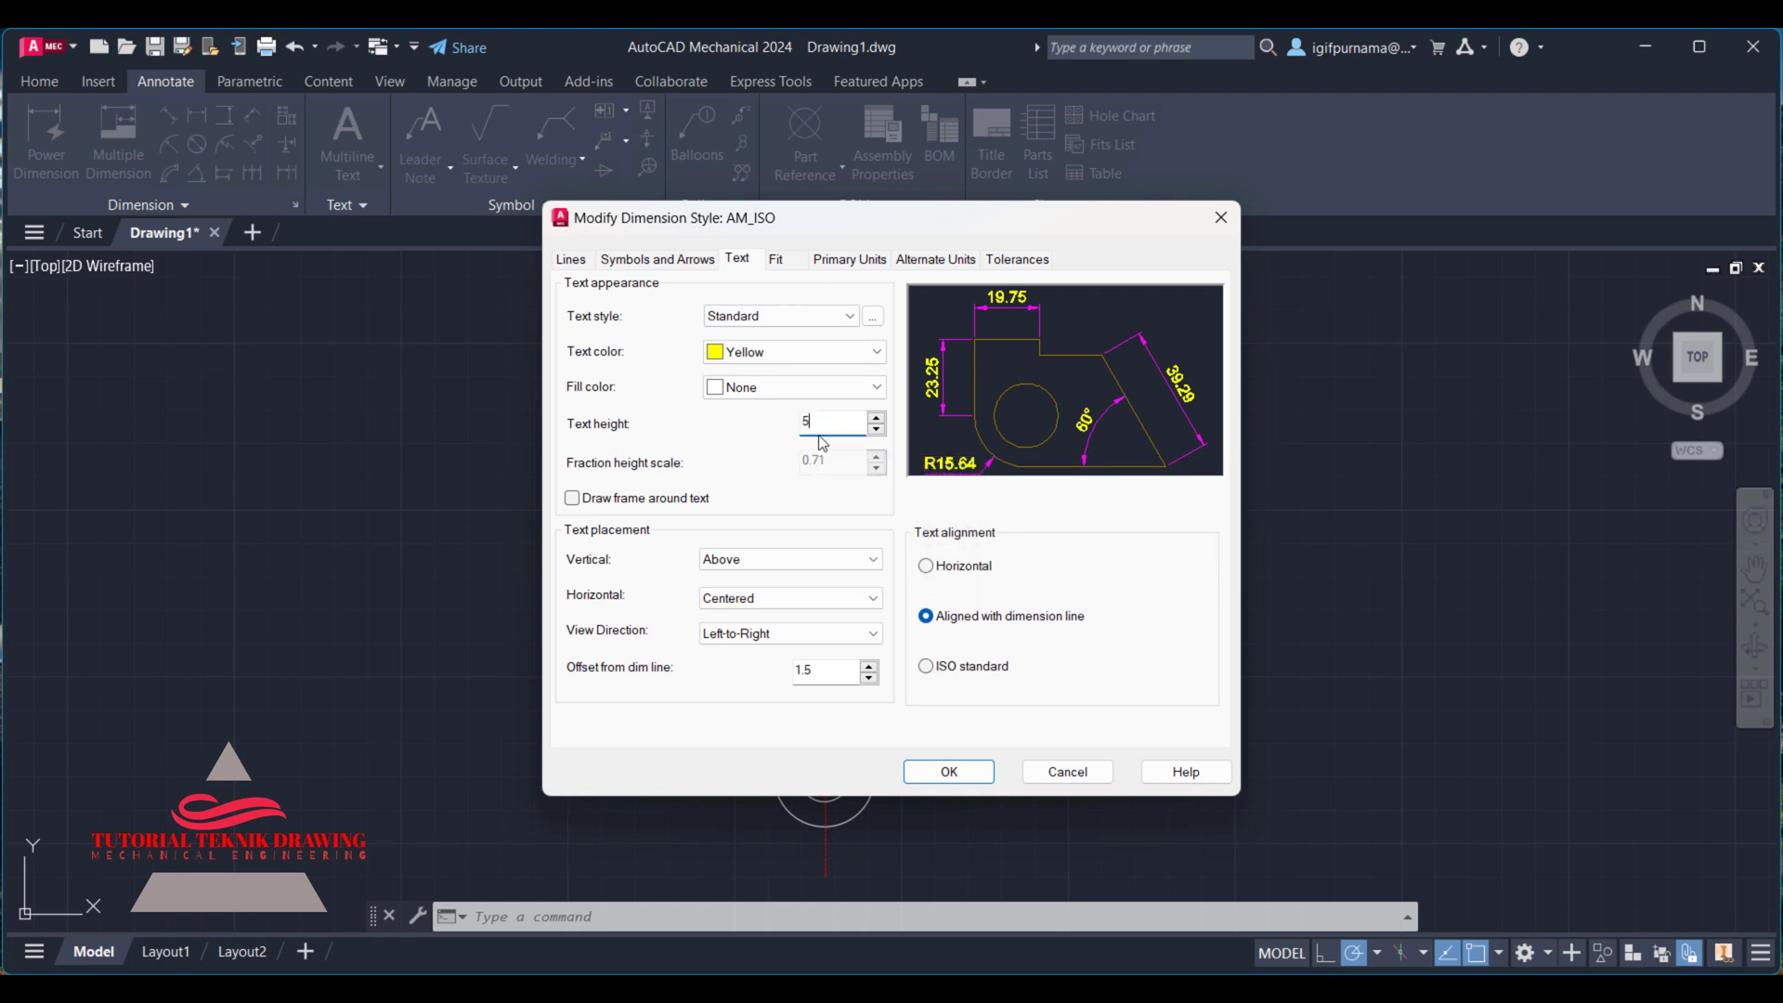
click(927, 570)
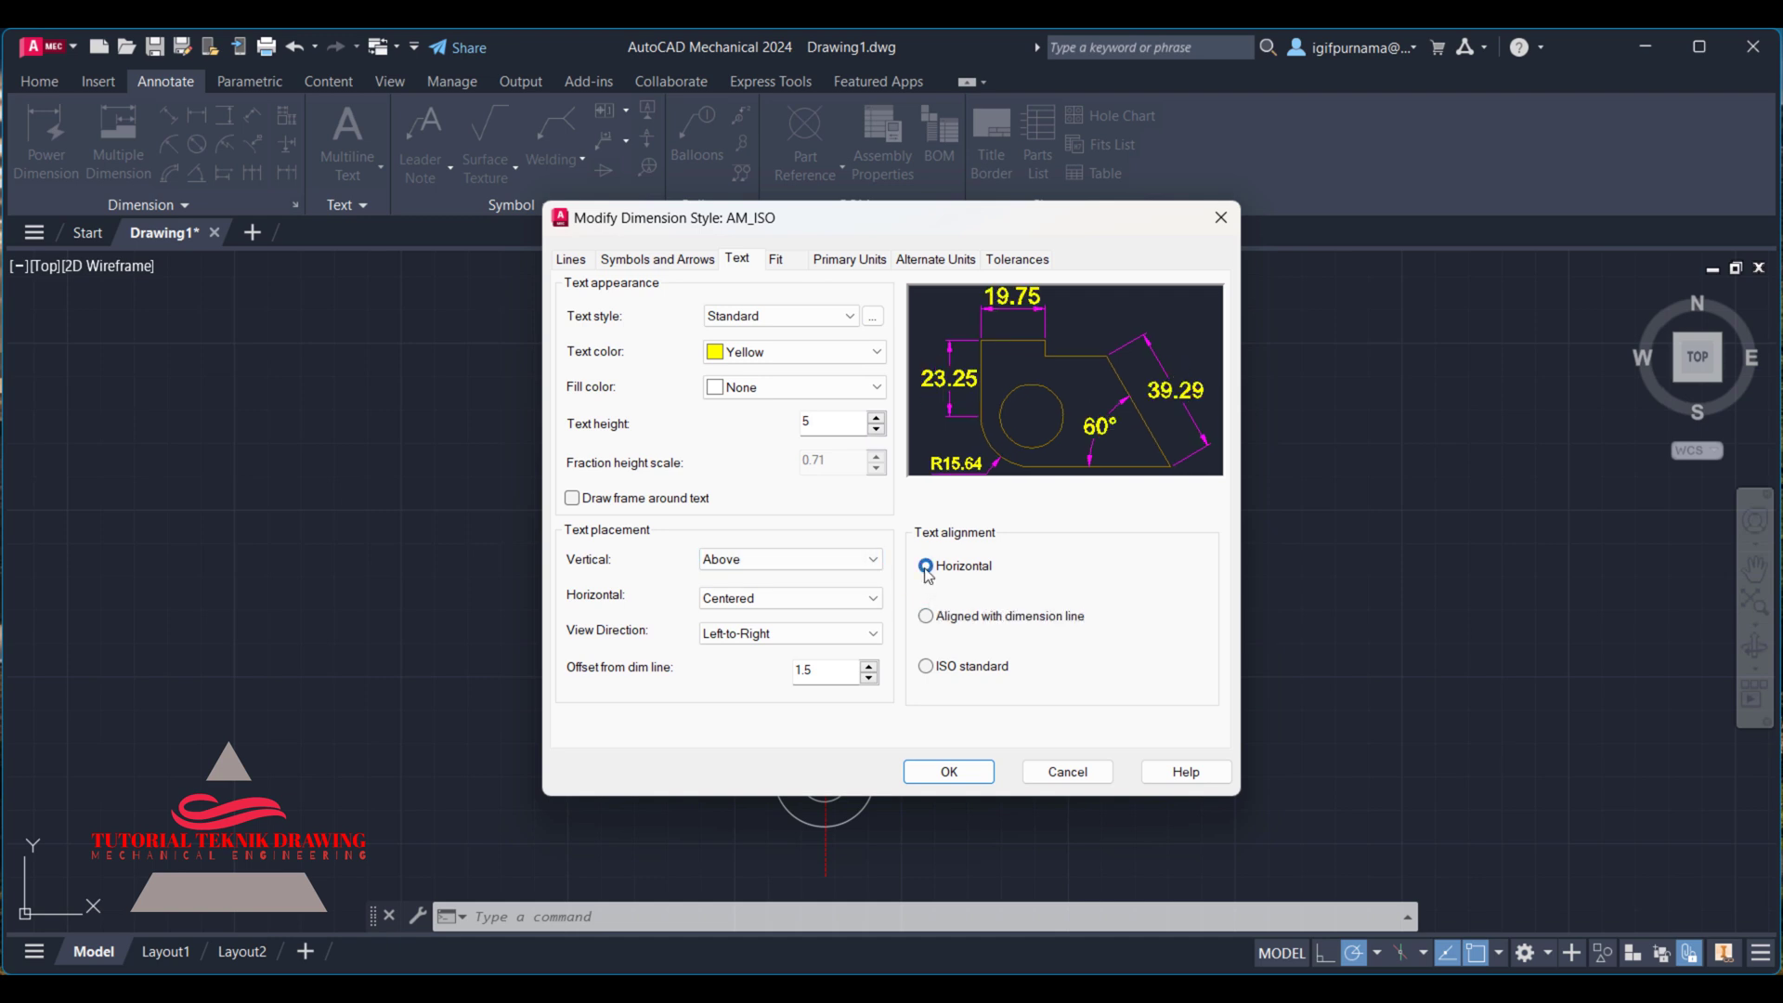
click(925, 617)
text(10)
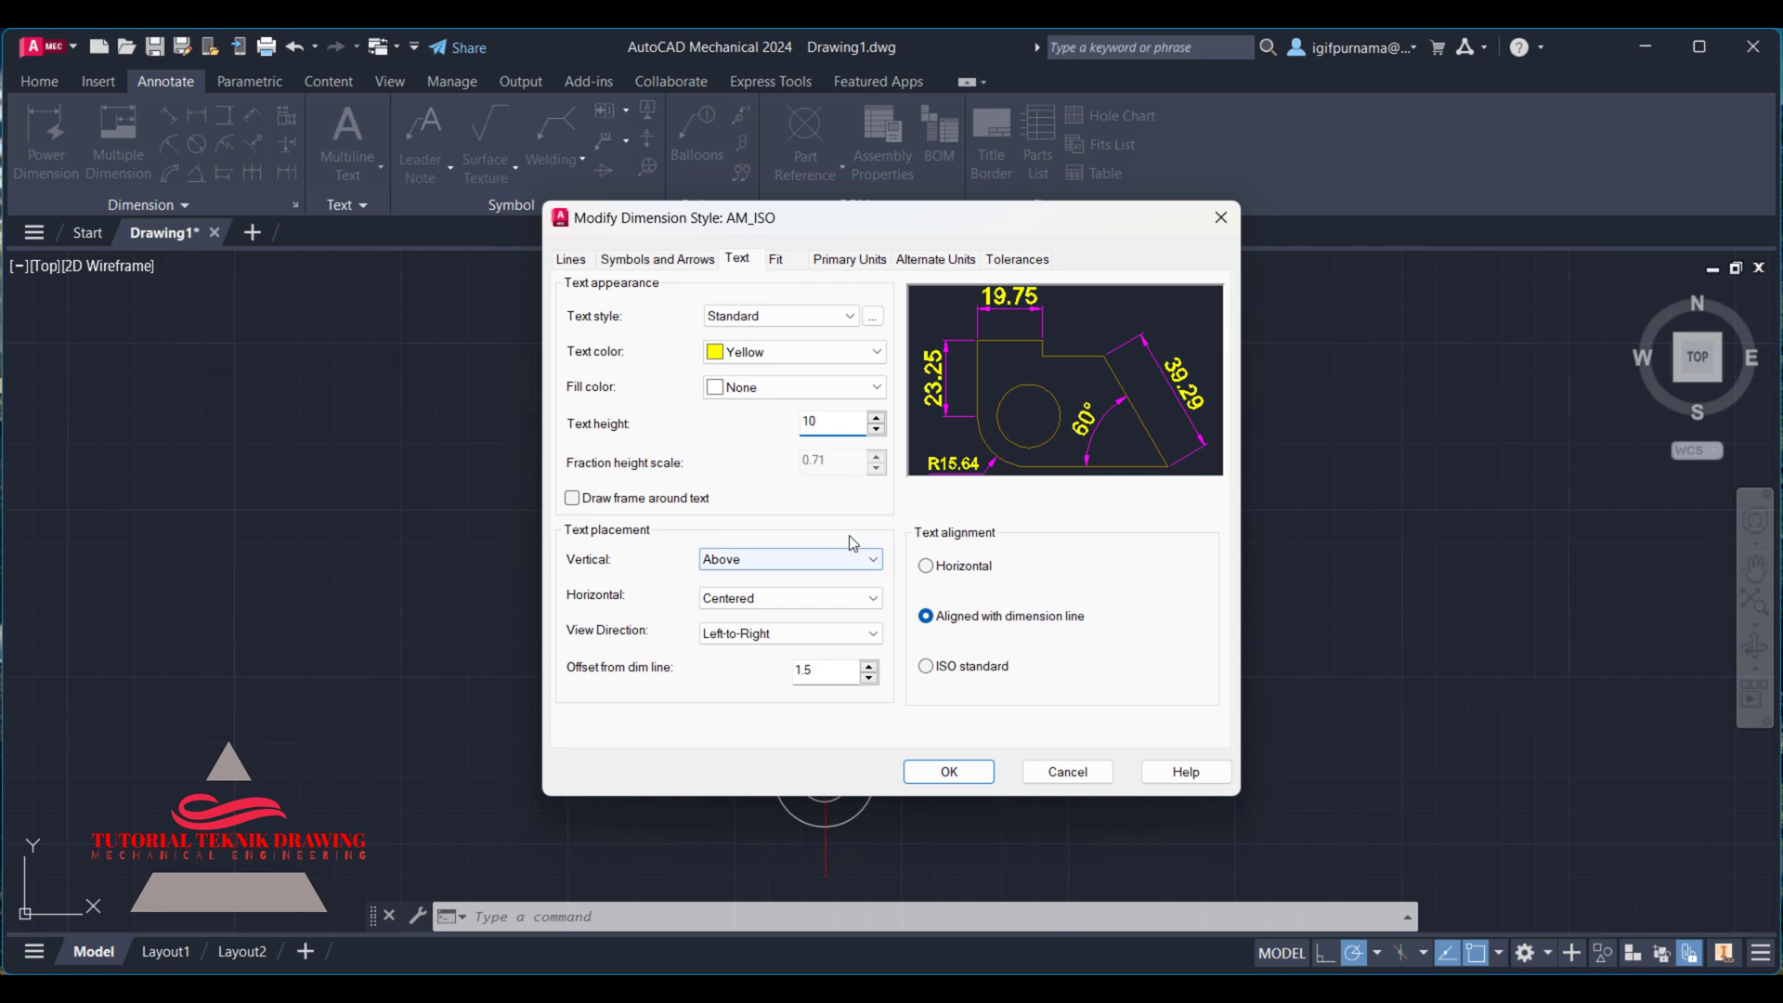
click(938, 772)
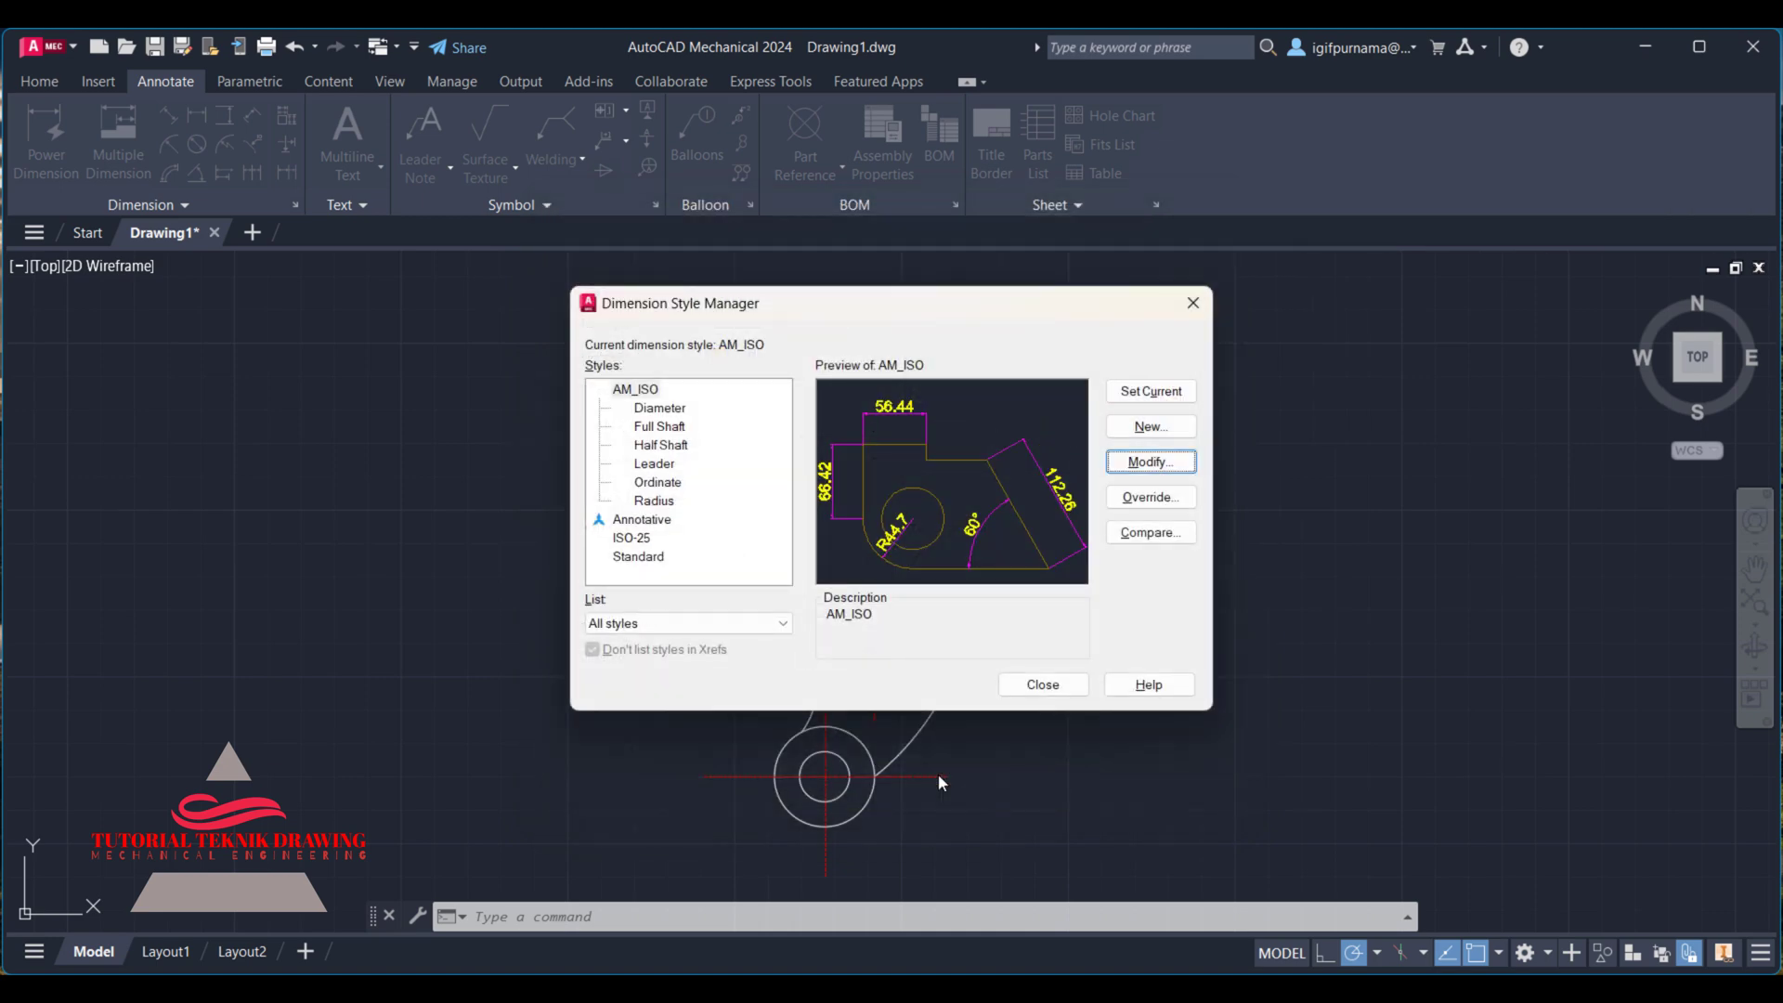
click(1037, 685)
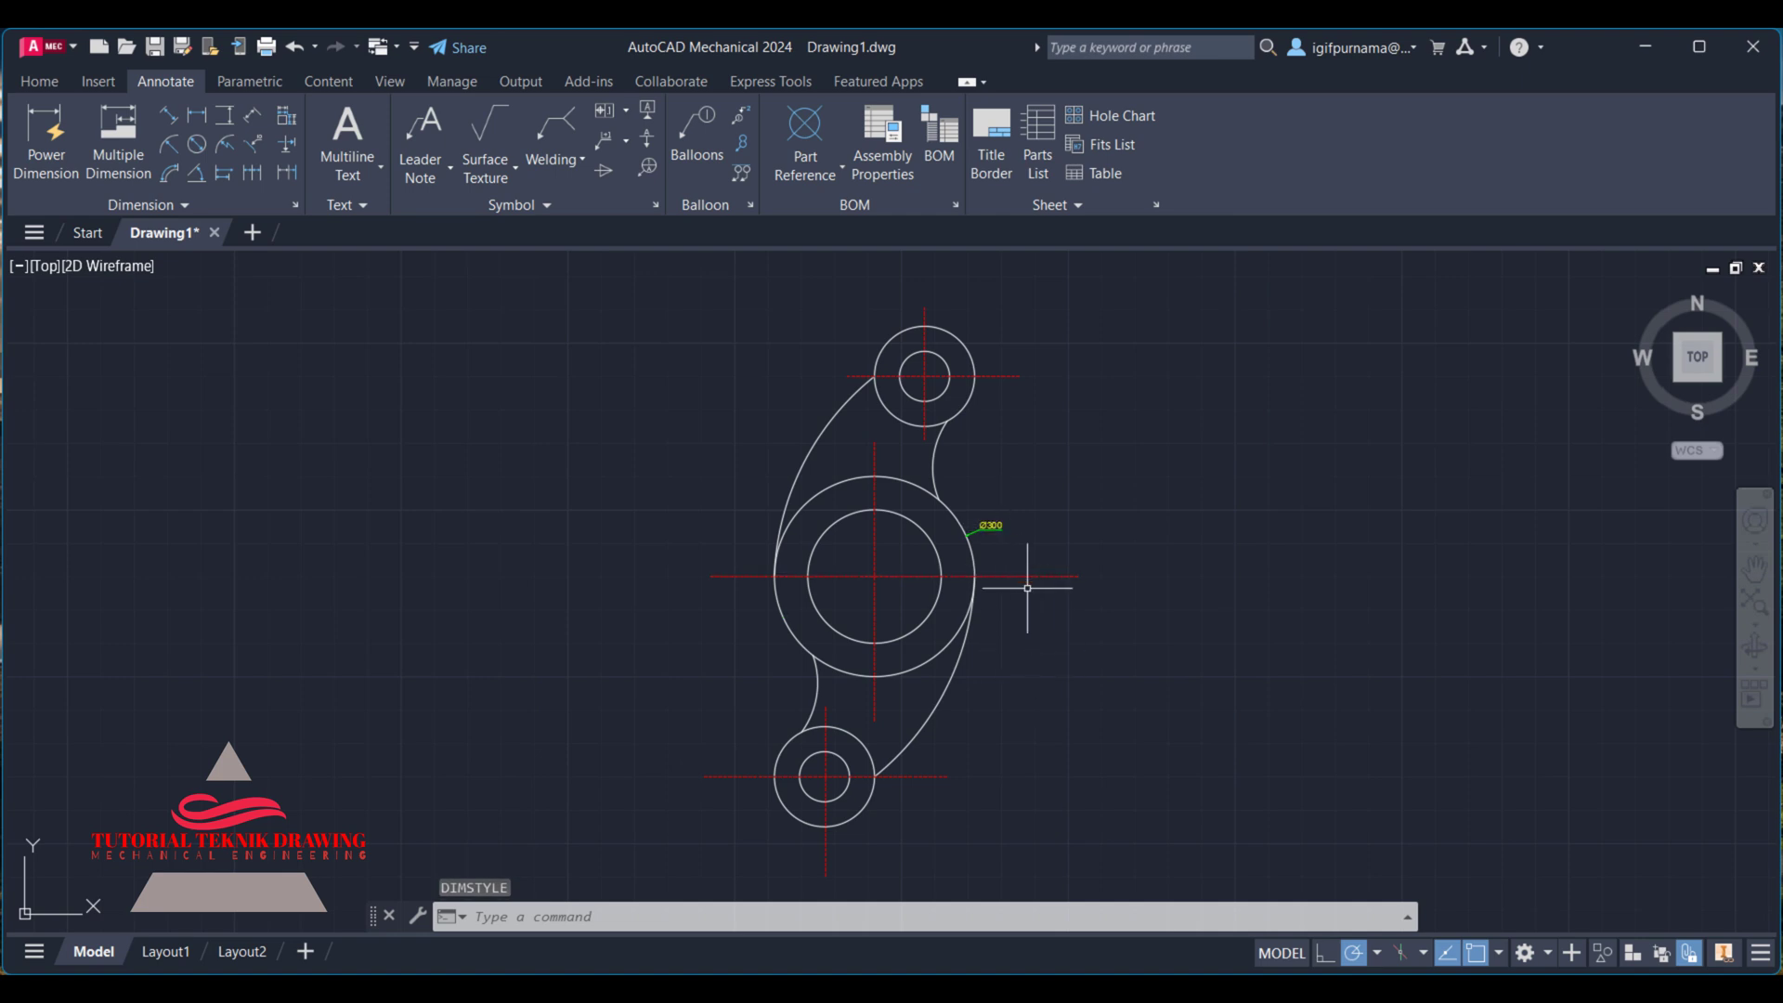
- Raise the AM_ISO dimension text height to 50
text(d)
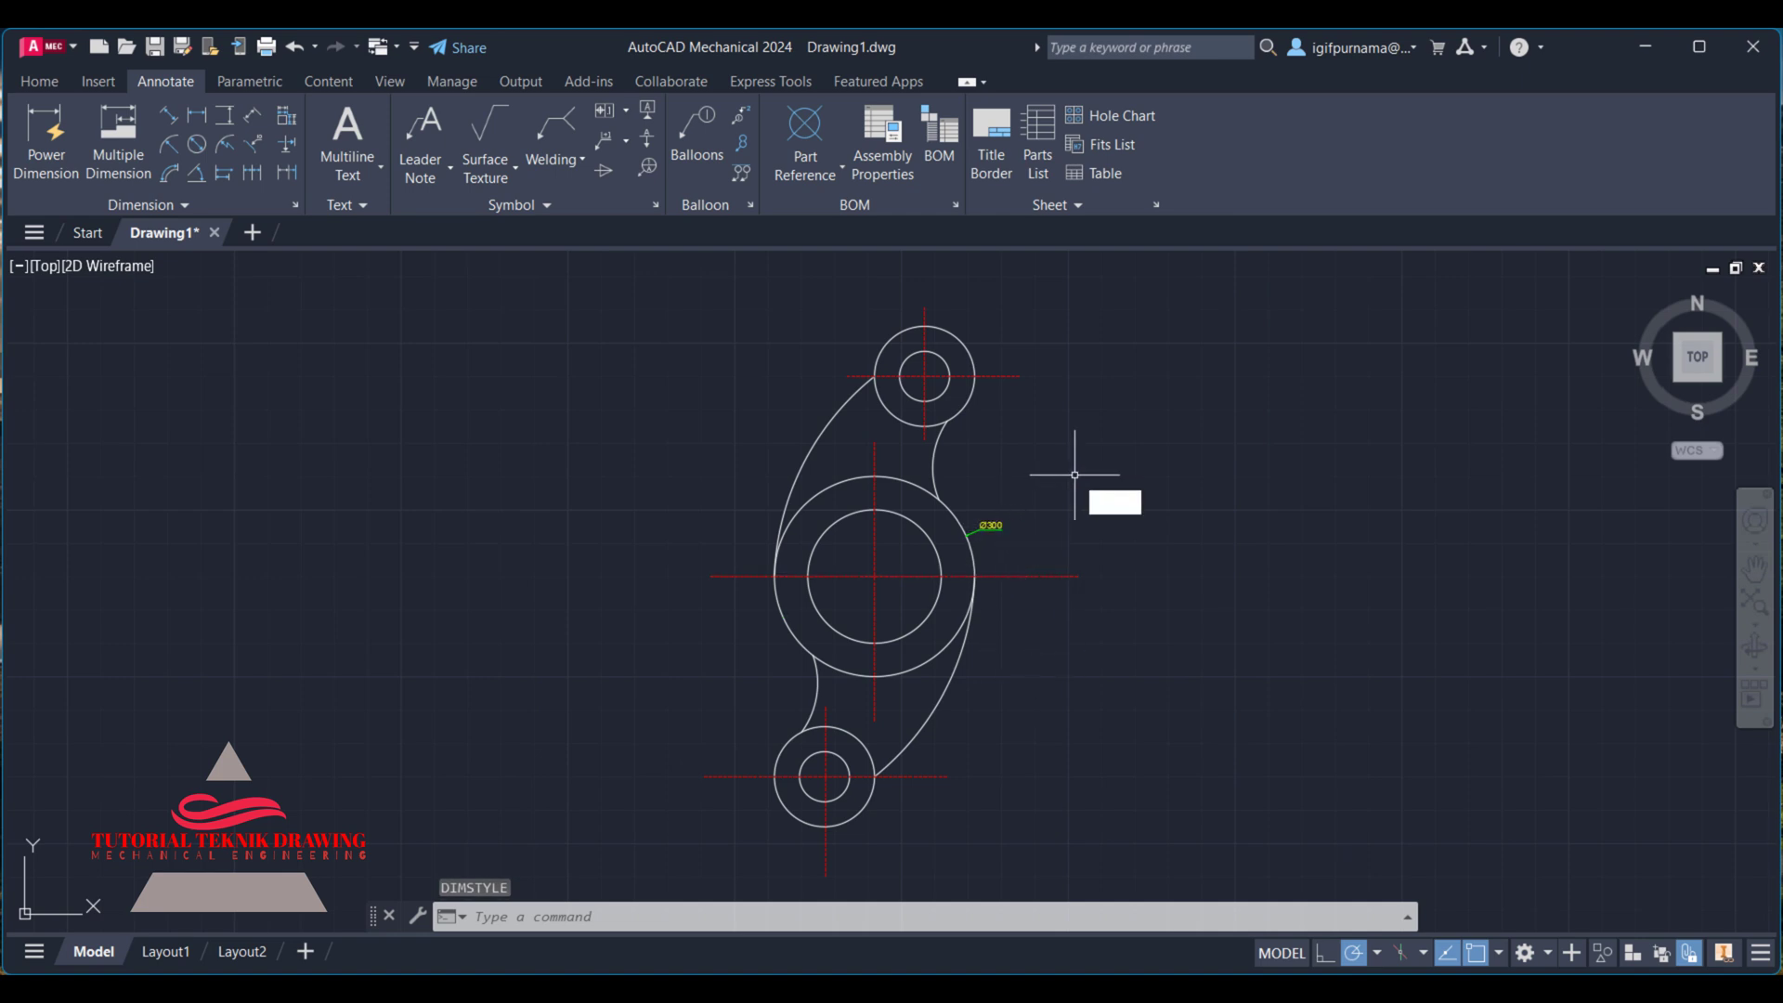
key(Return)
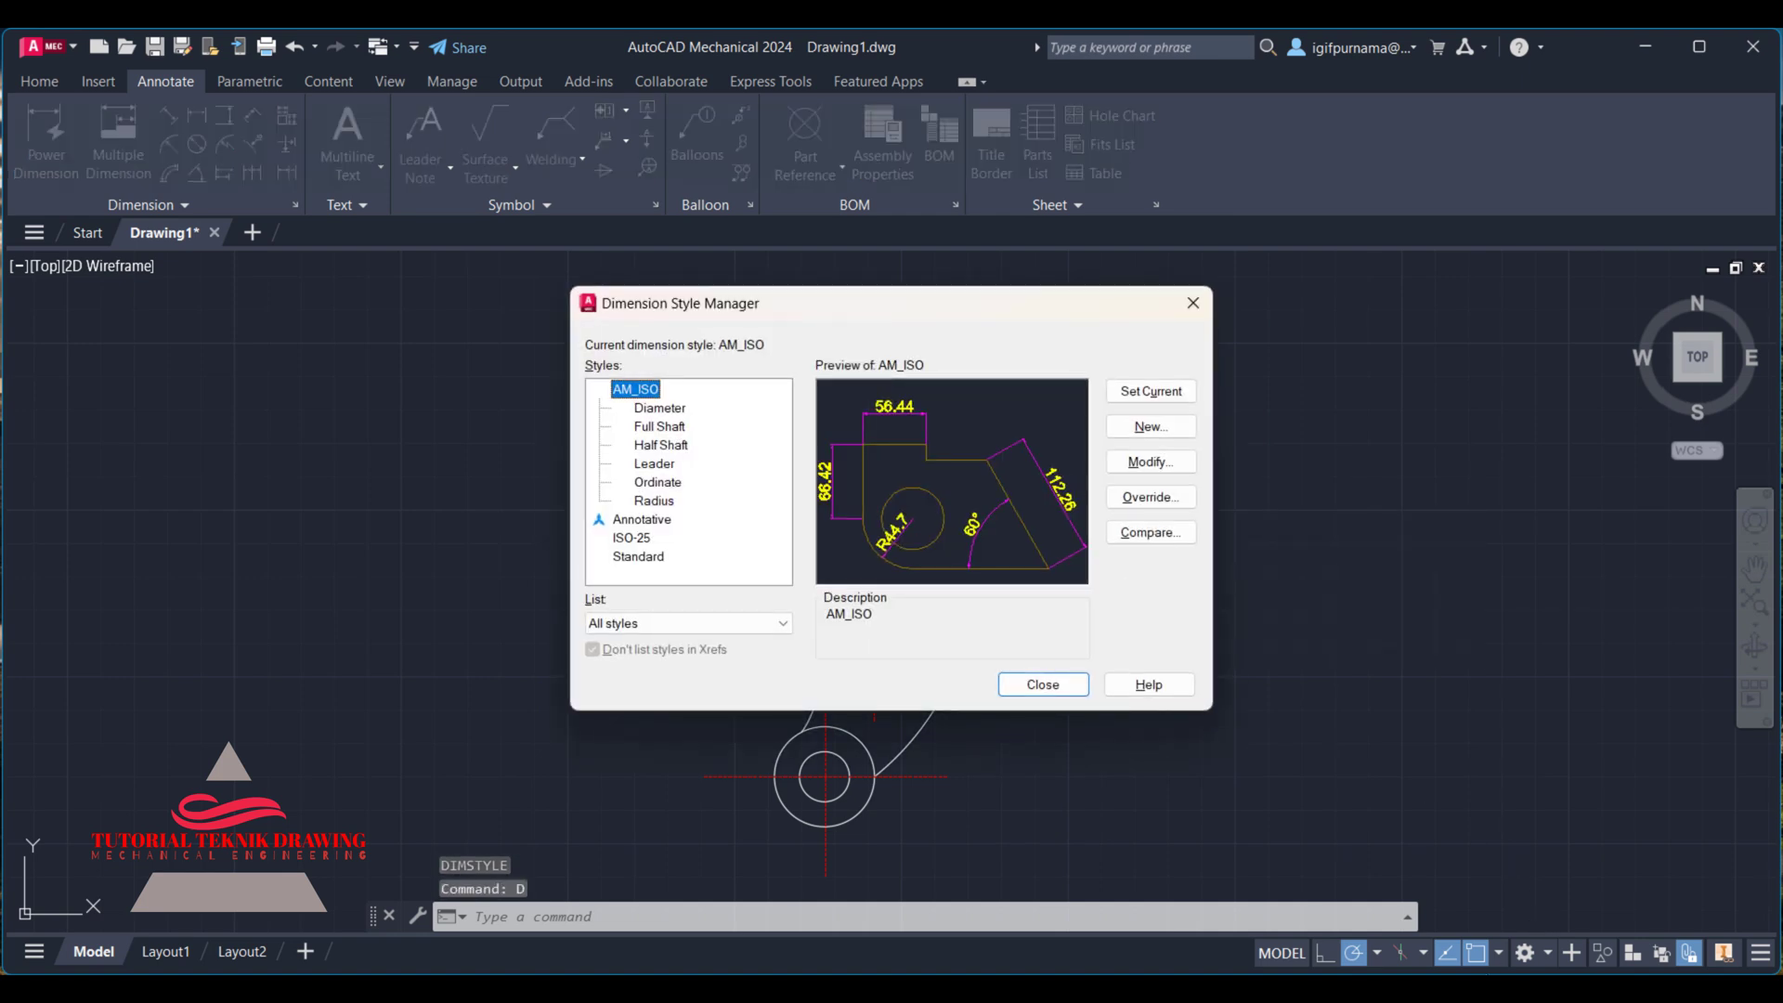
click(1150, 462)
text(50)
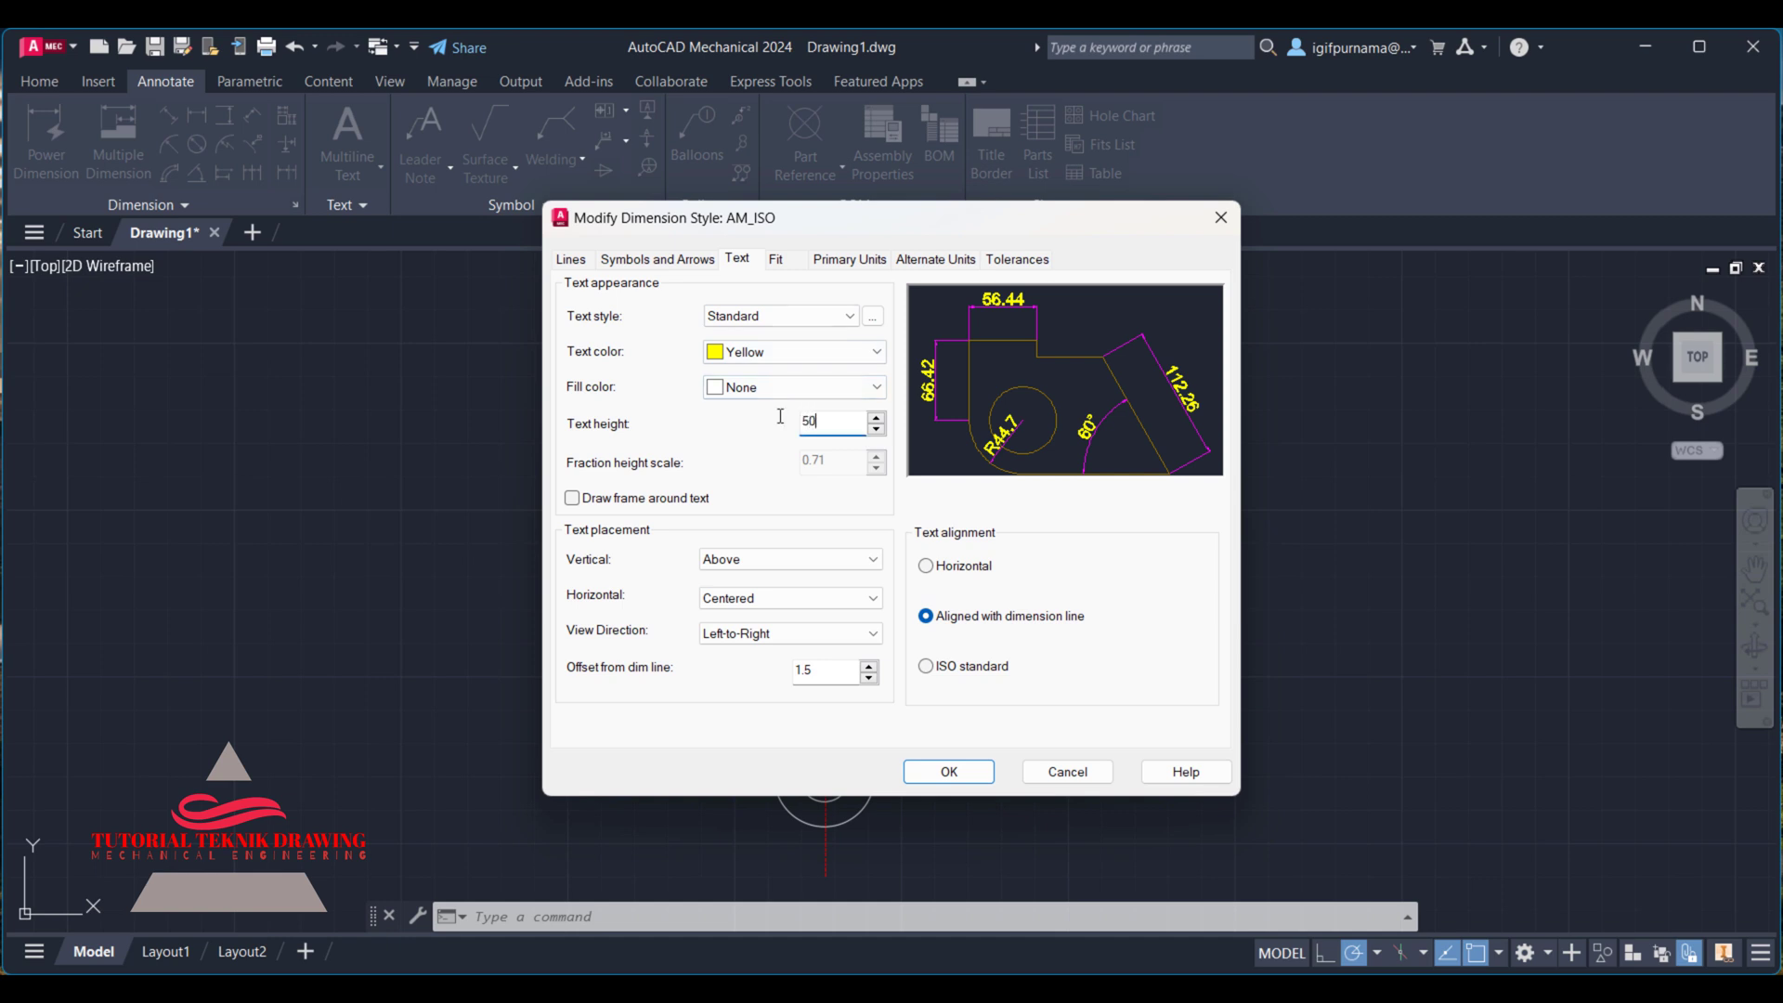
click(954, 767)
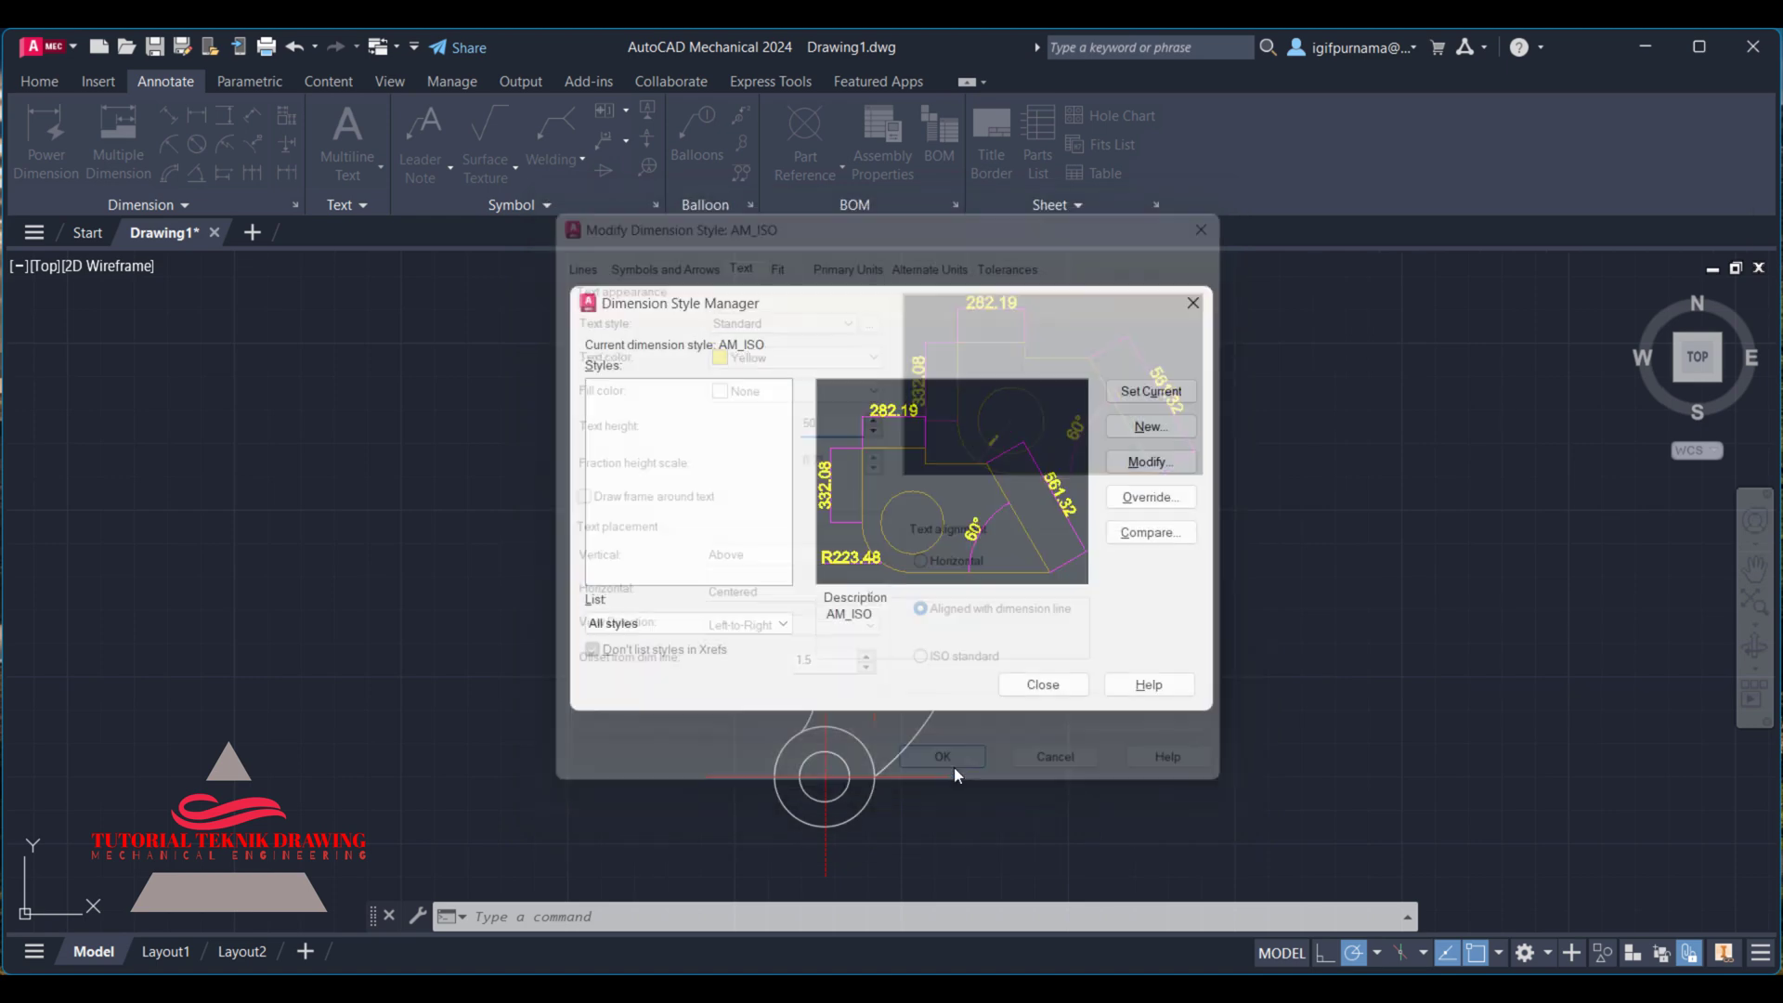
click(1043, 684)
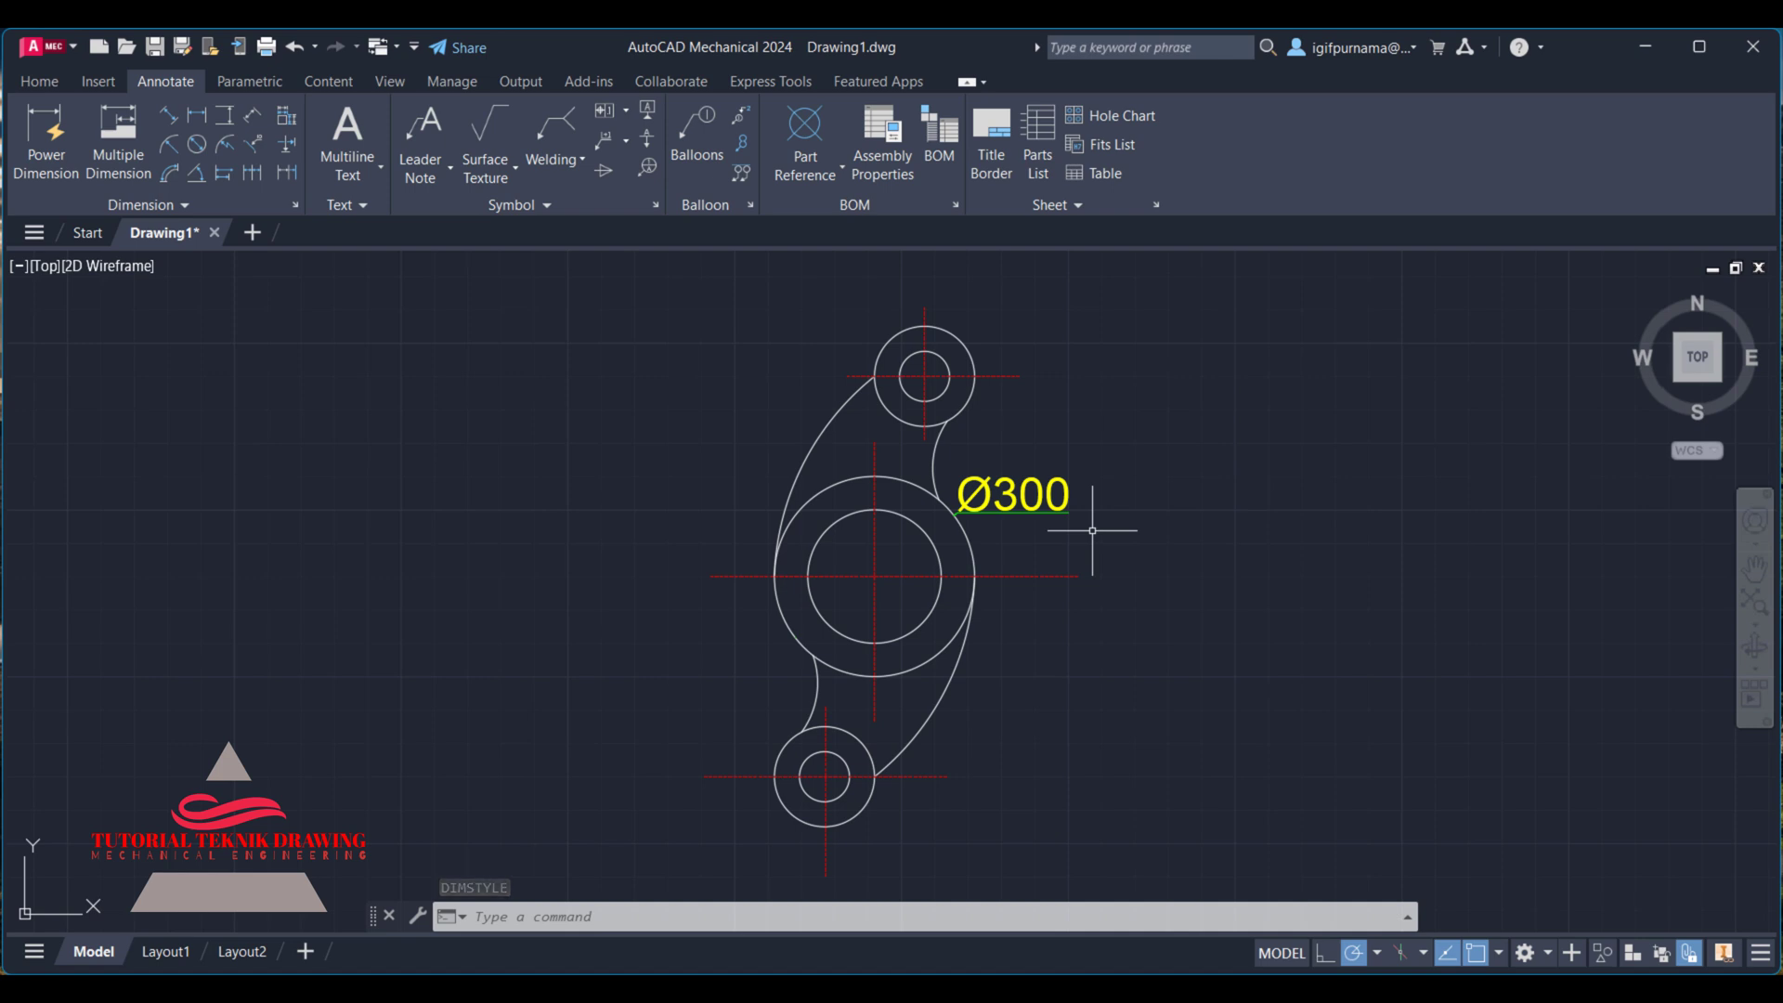
- Reduce the AM_ISO dimension text height to 20
text(d)
key(Return)
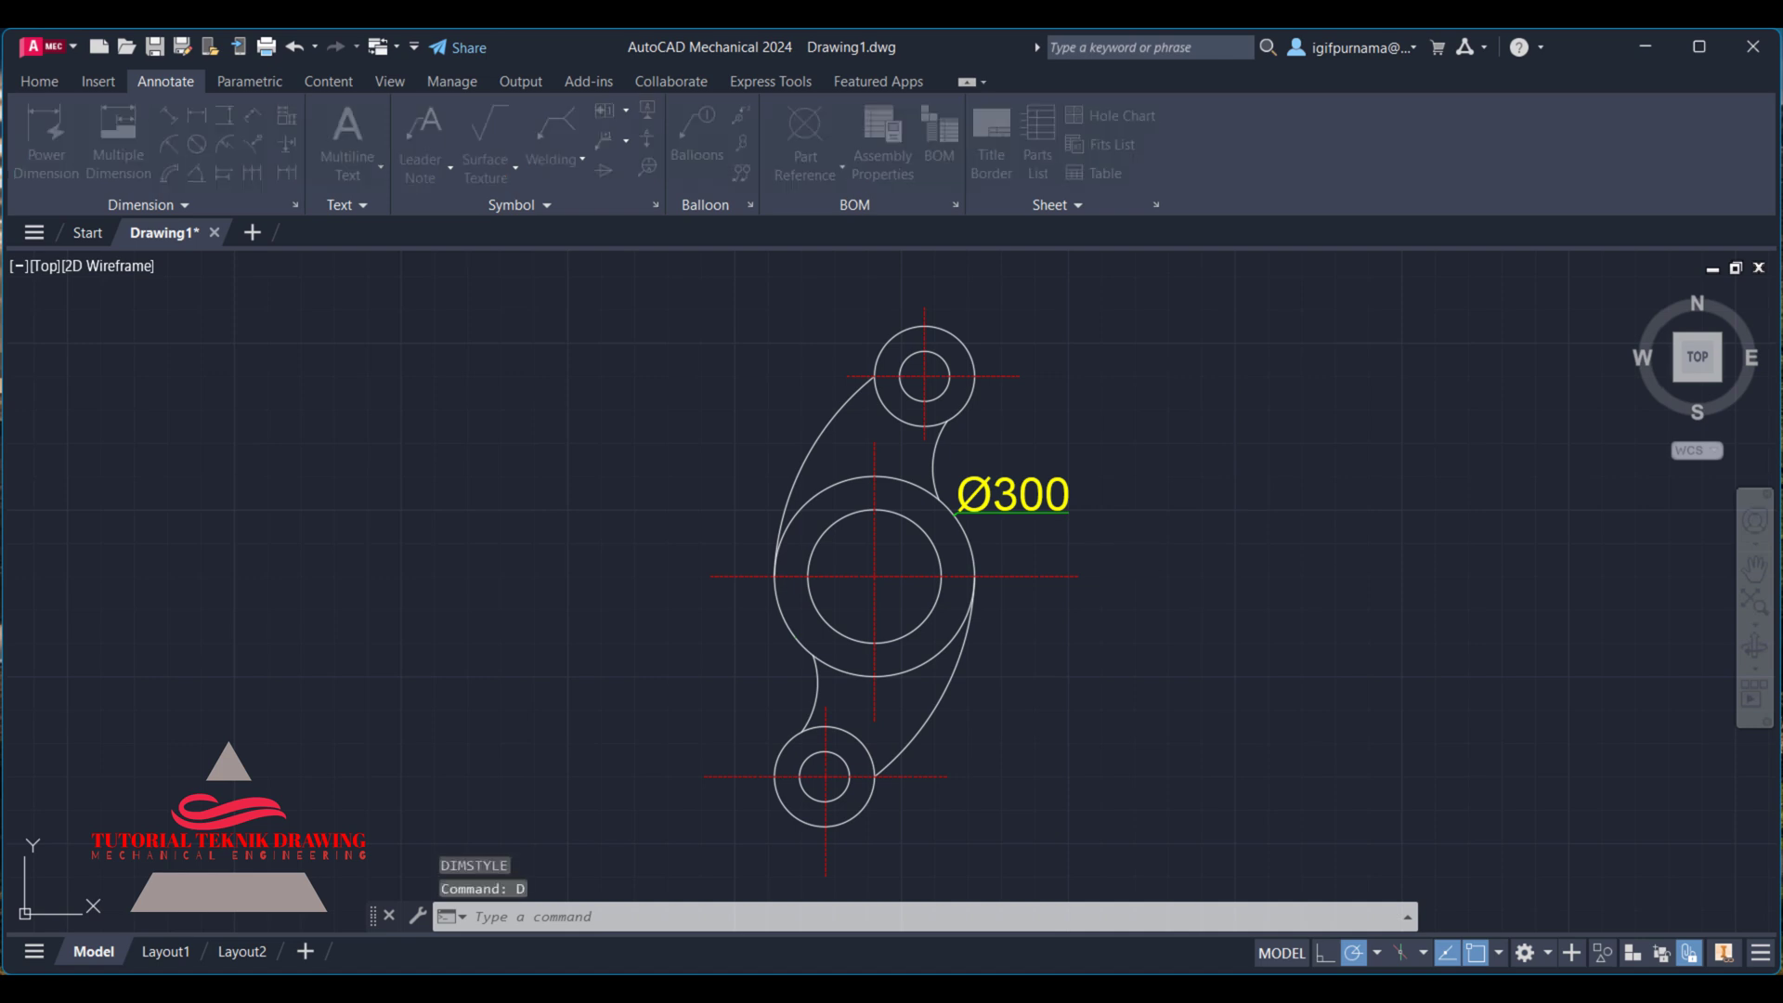
click(1166, 466)
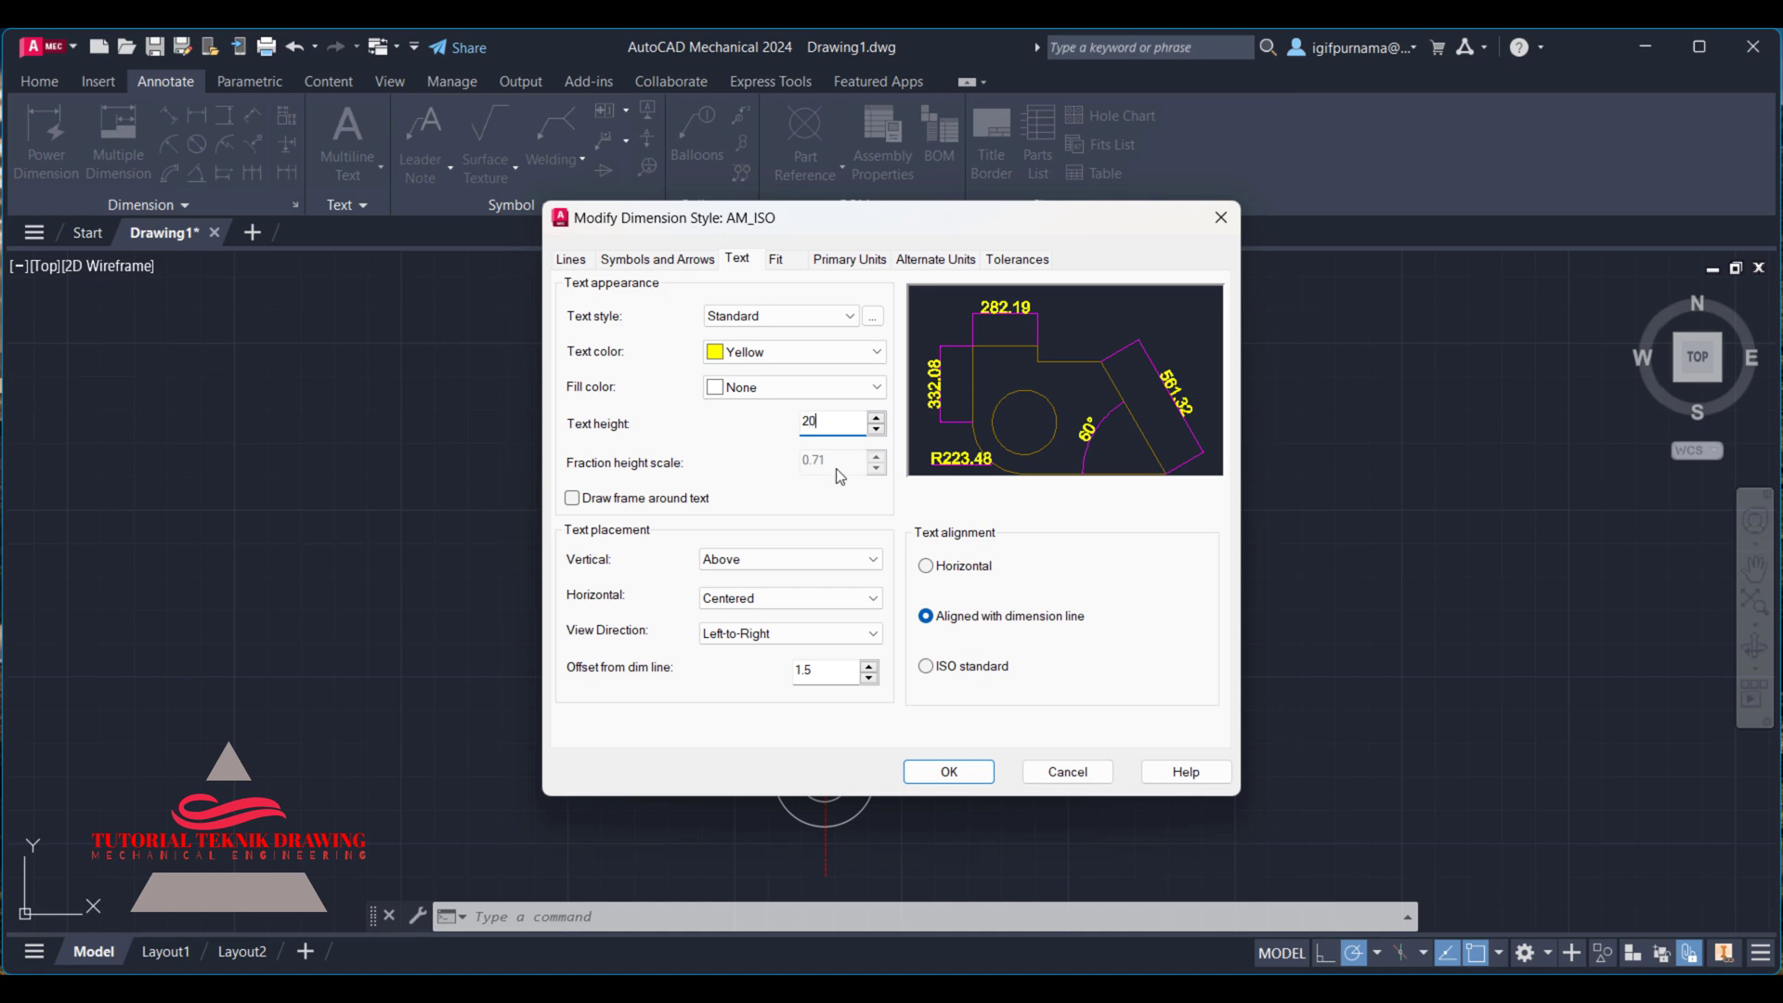
click(938, 767)
click(1063, 683)
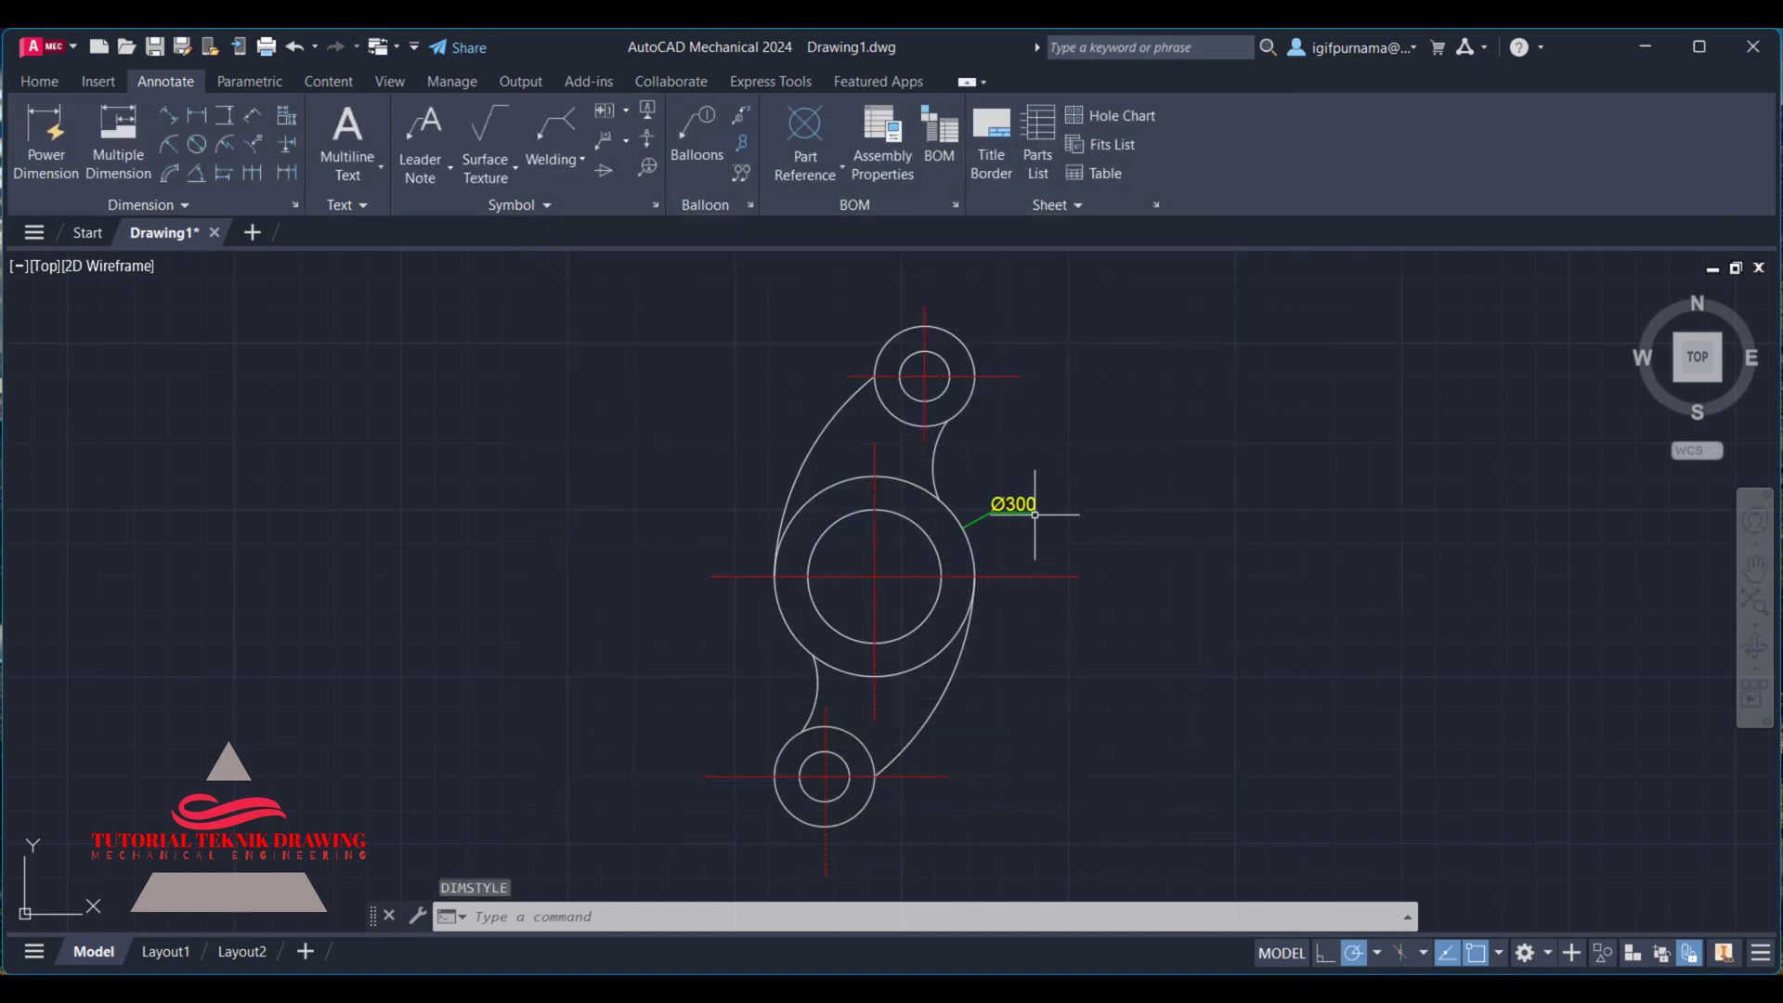
- Set the AM_ISO dimension arrow size to 10
text(d)
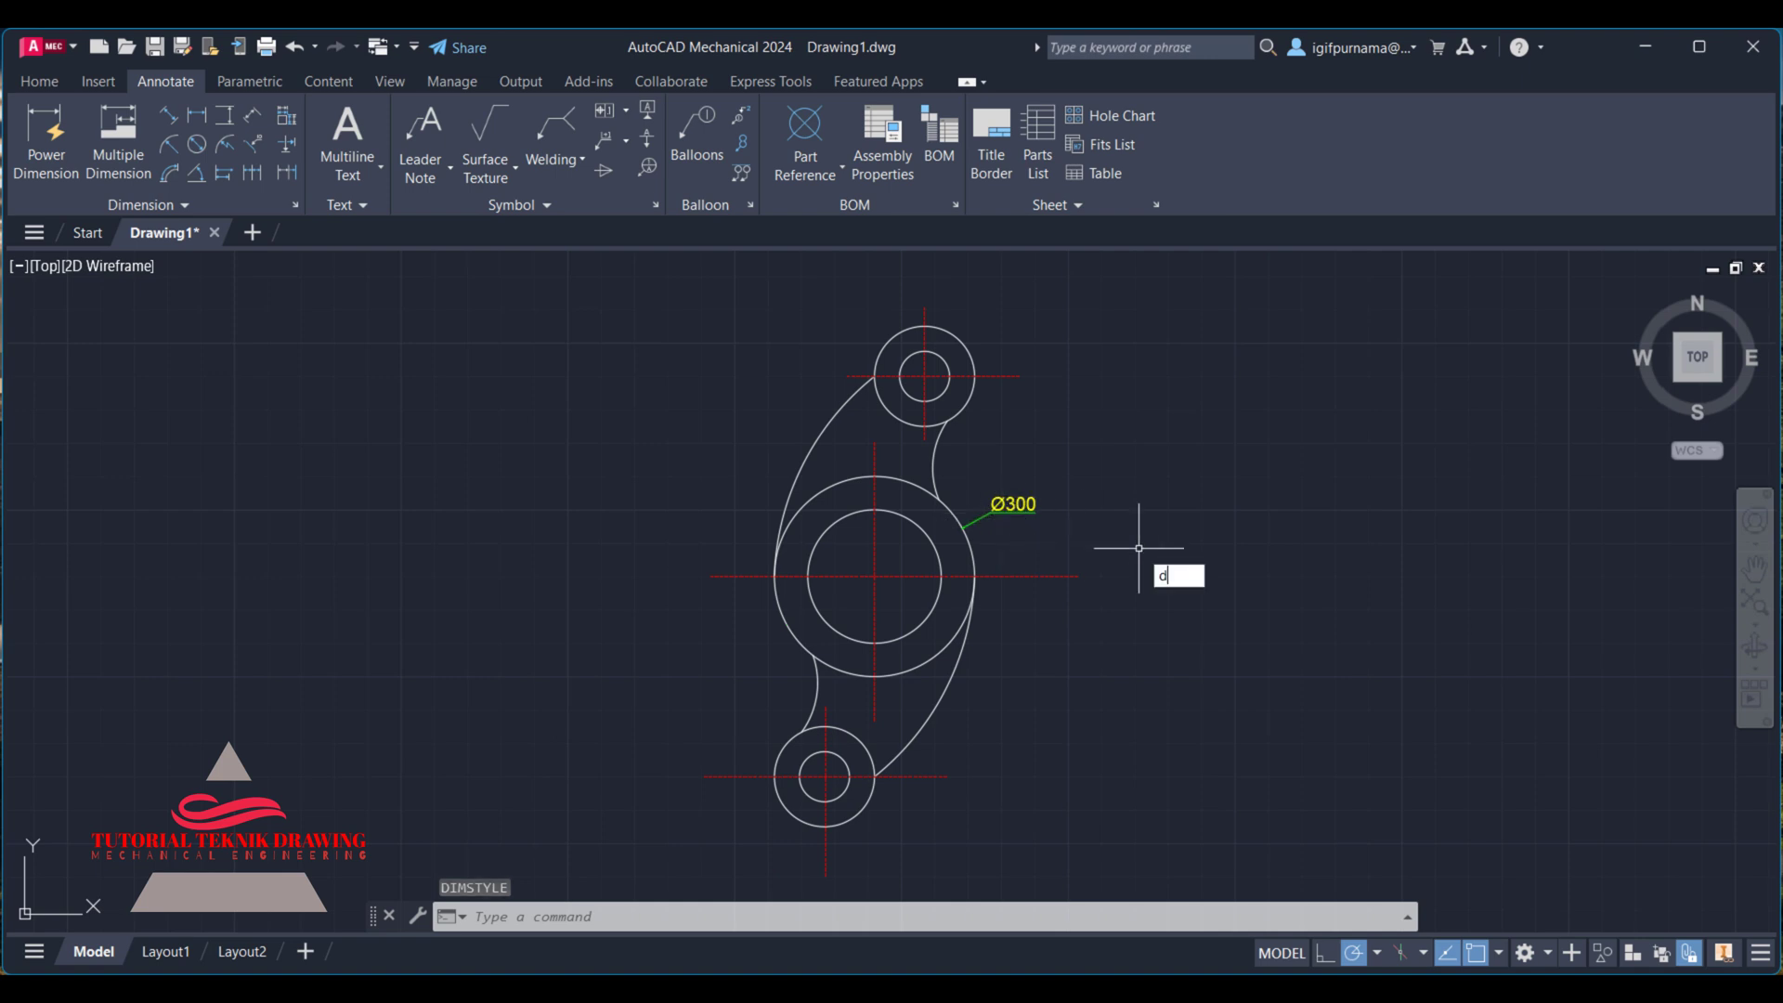
key(Return)
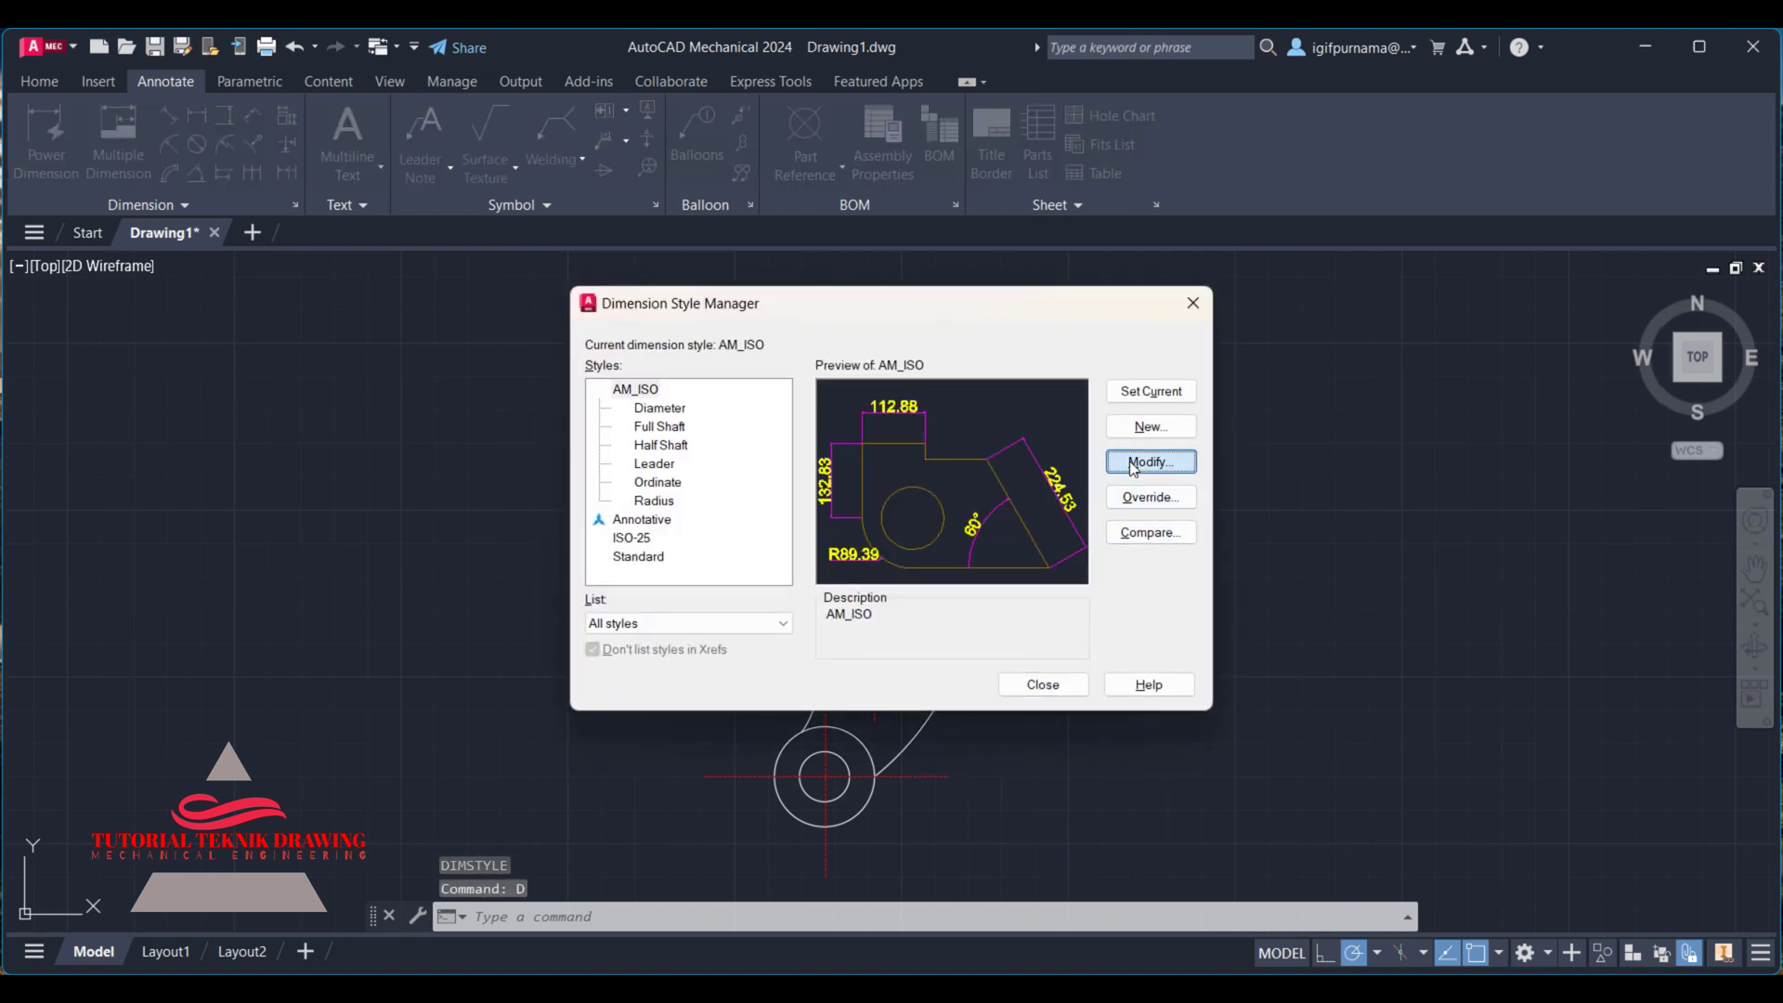
click(1133, 464)
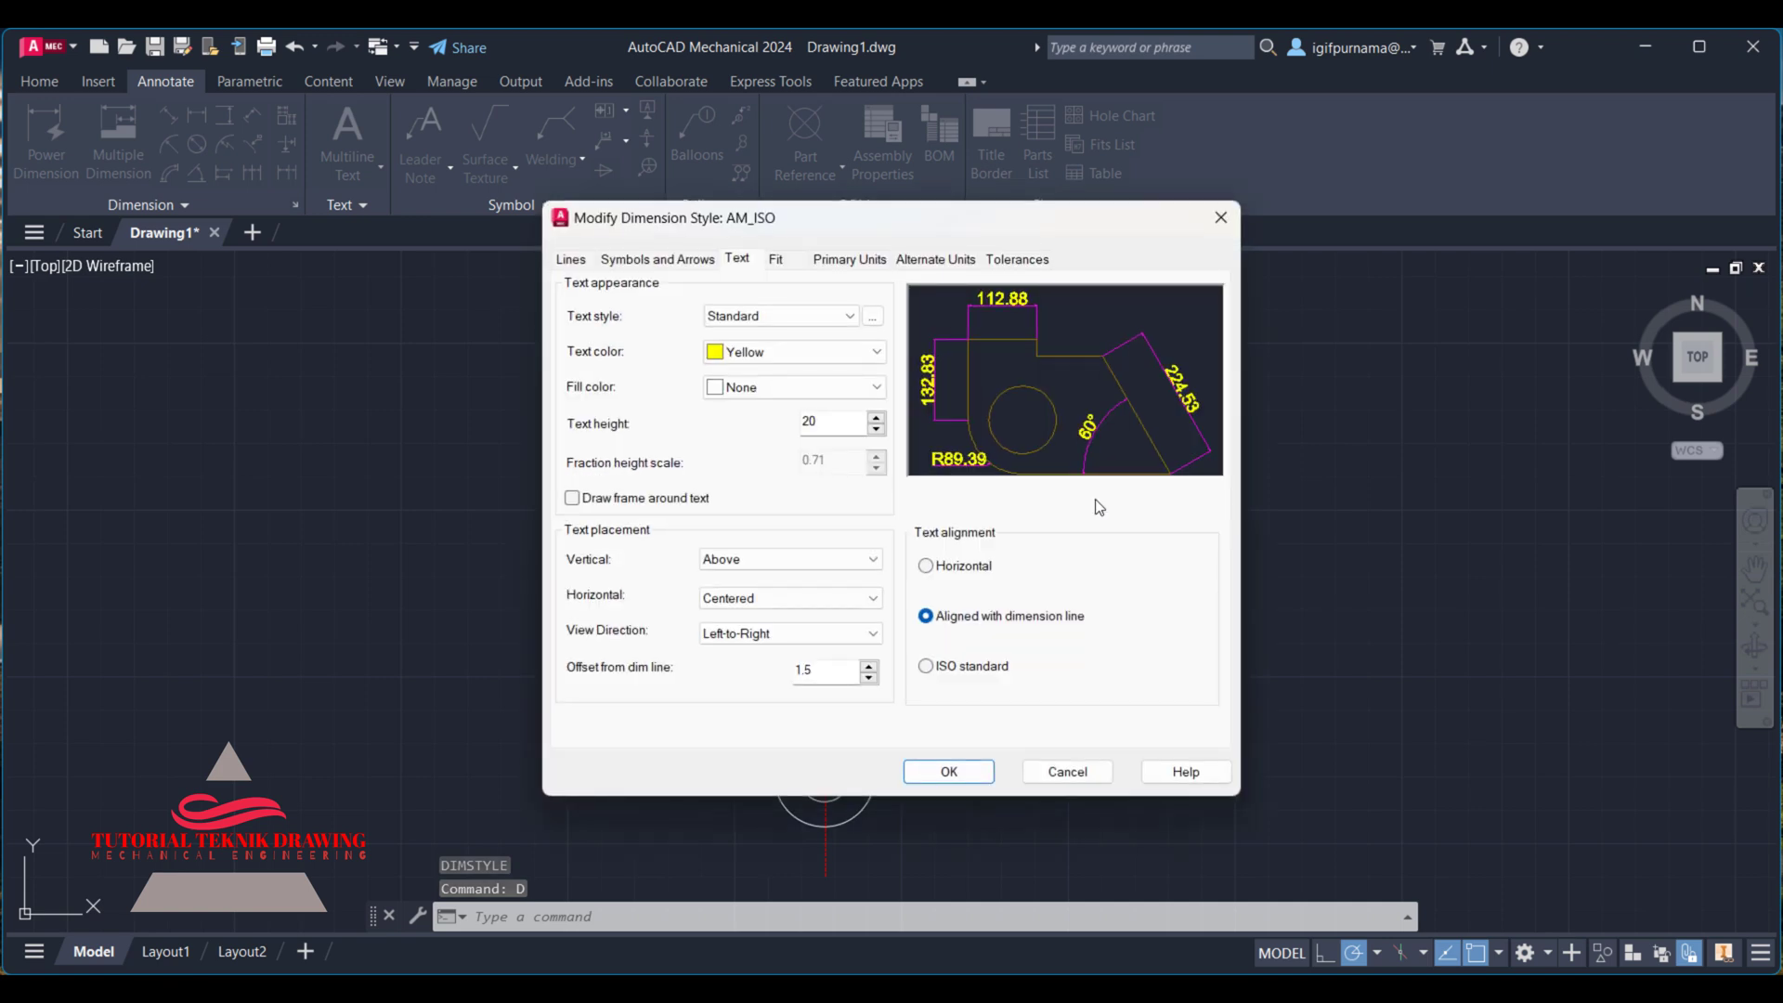
click(659, 259)
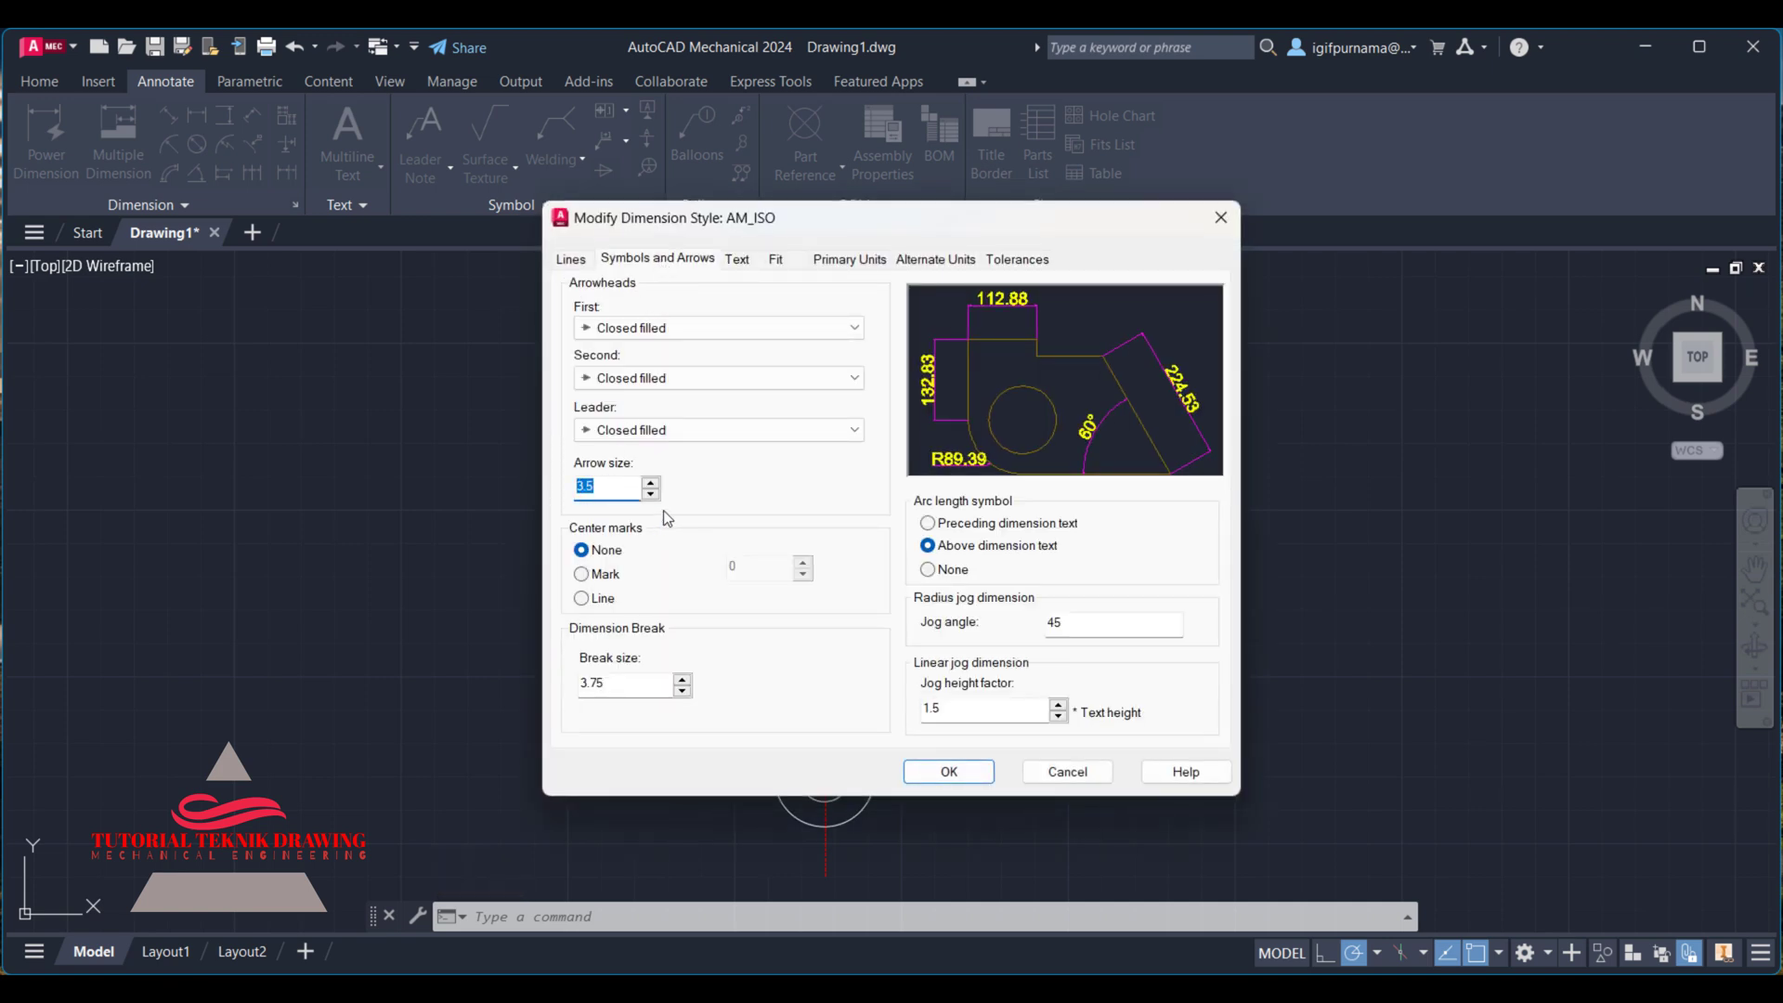
text(10)
click(948, 772)
click(1022, 676)
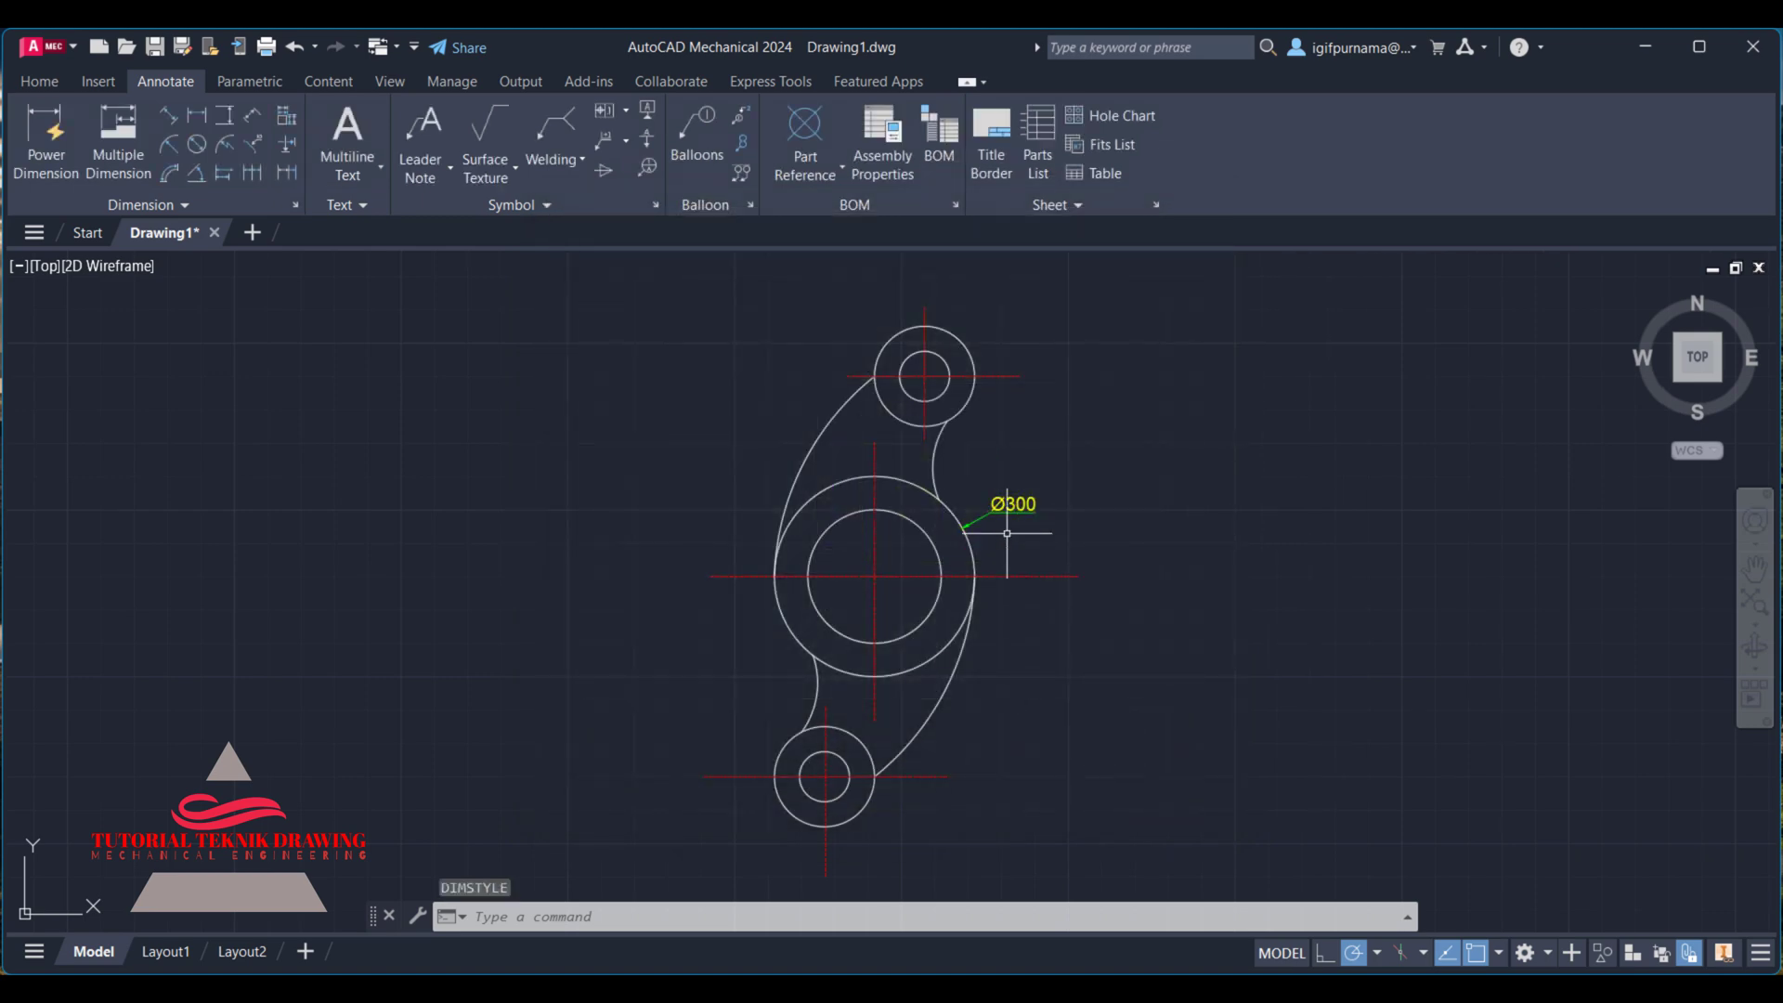
- Increase the AM_ISO arrow size to 15, then begin a diameter Power Dimension
text(d)
key(Return)
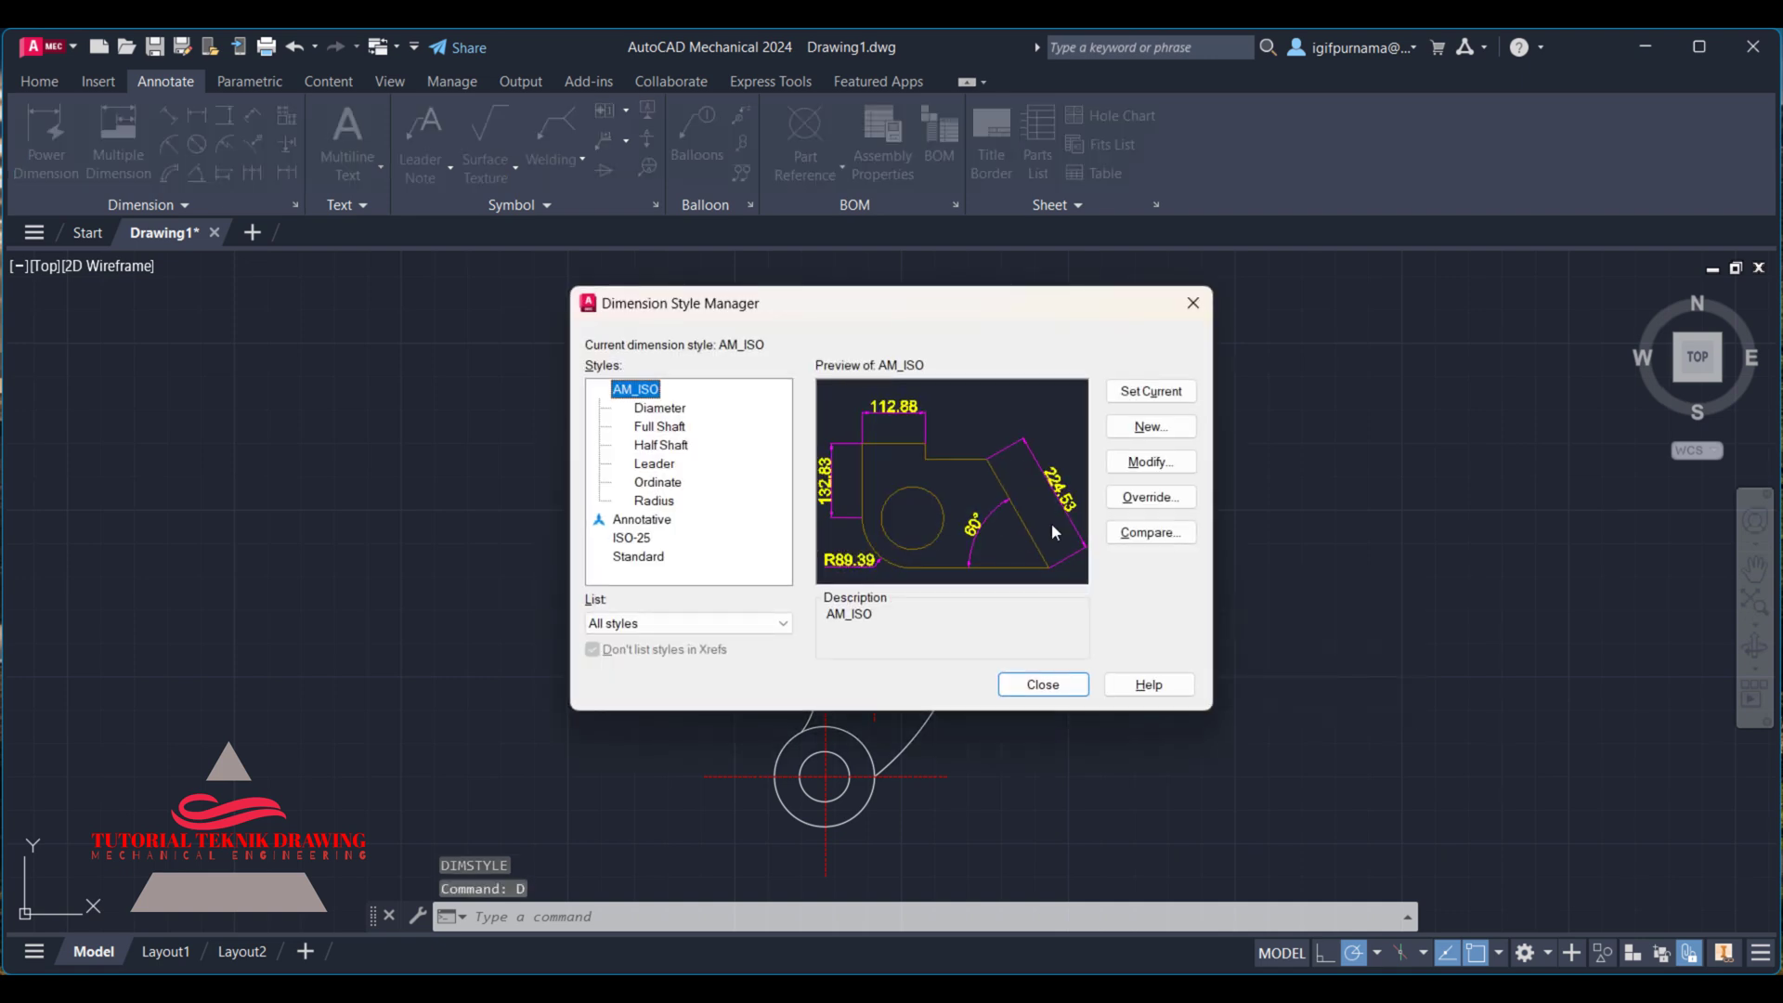
click(1139, 465)
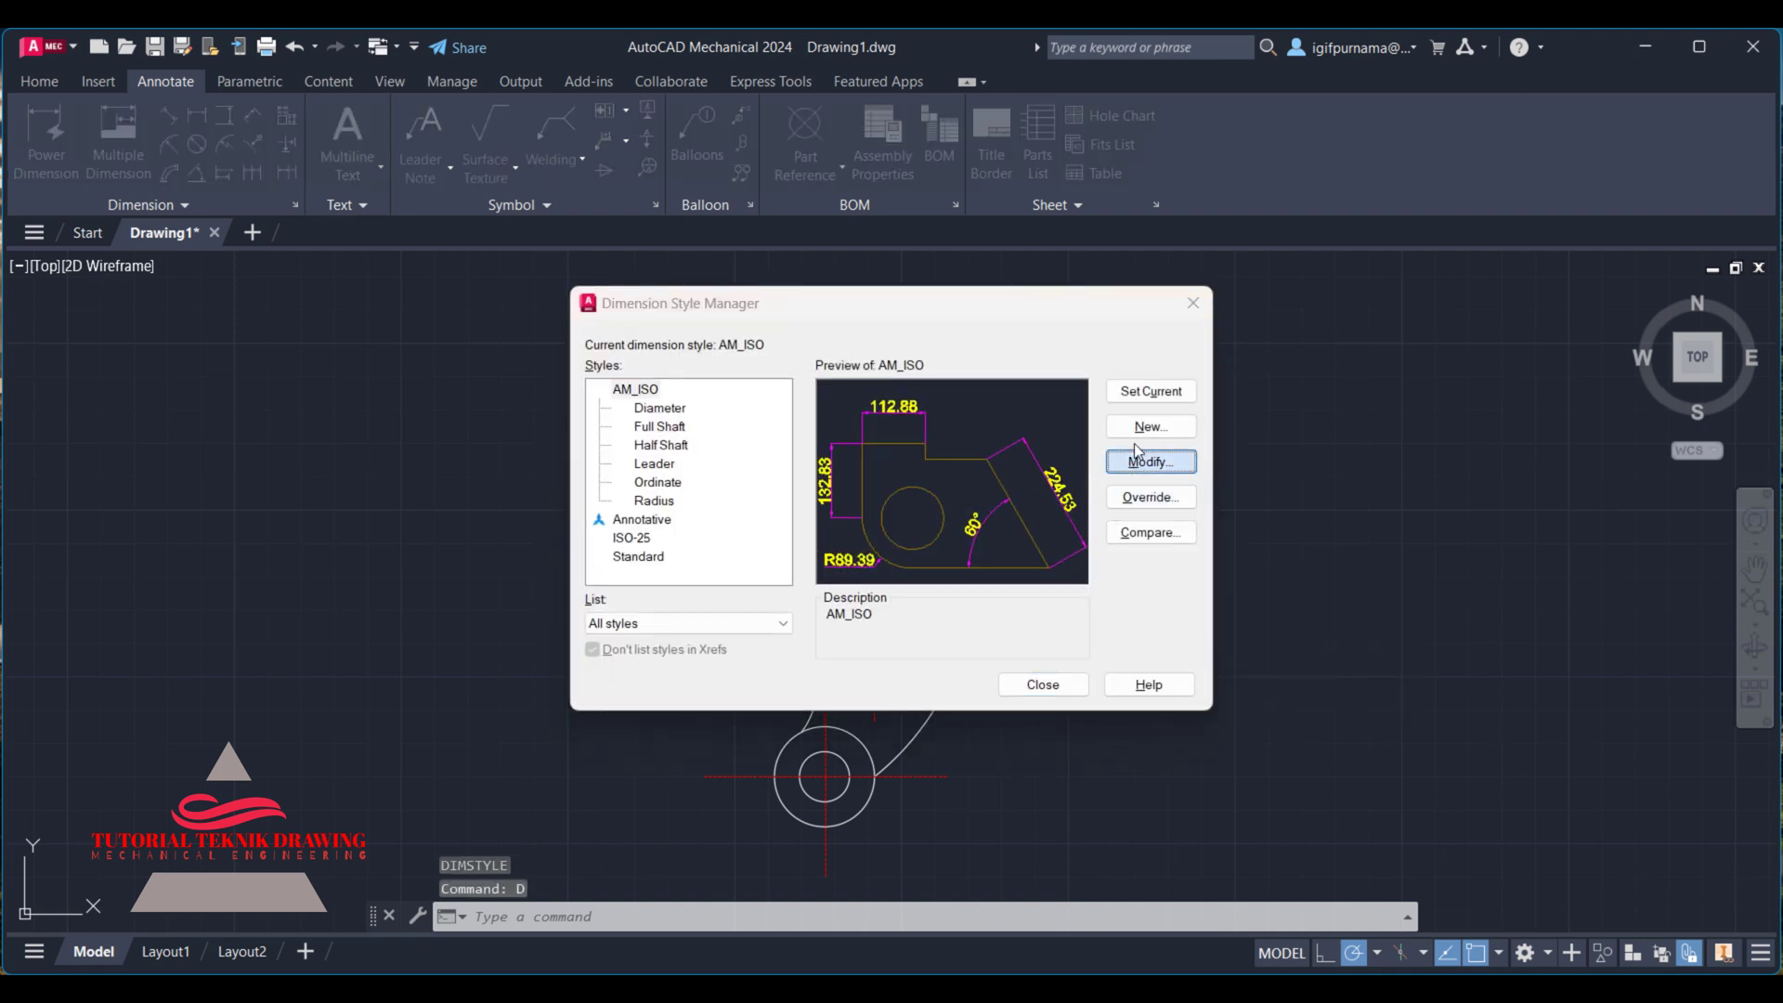
drag(613, 486, 552, 486)
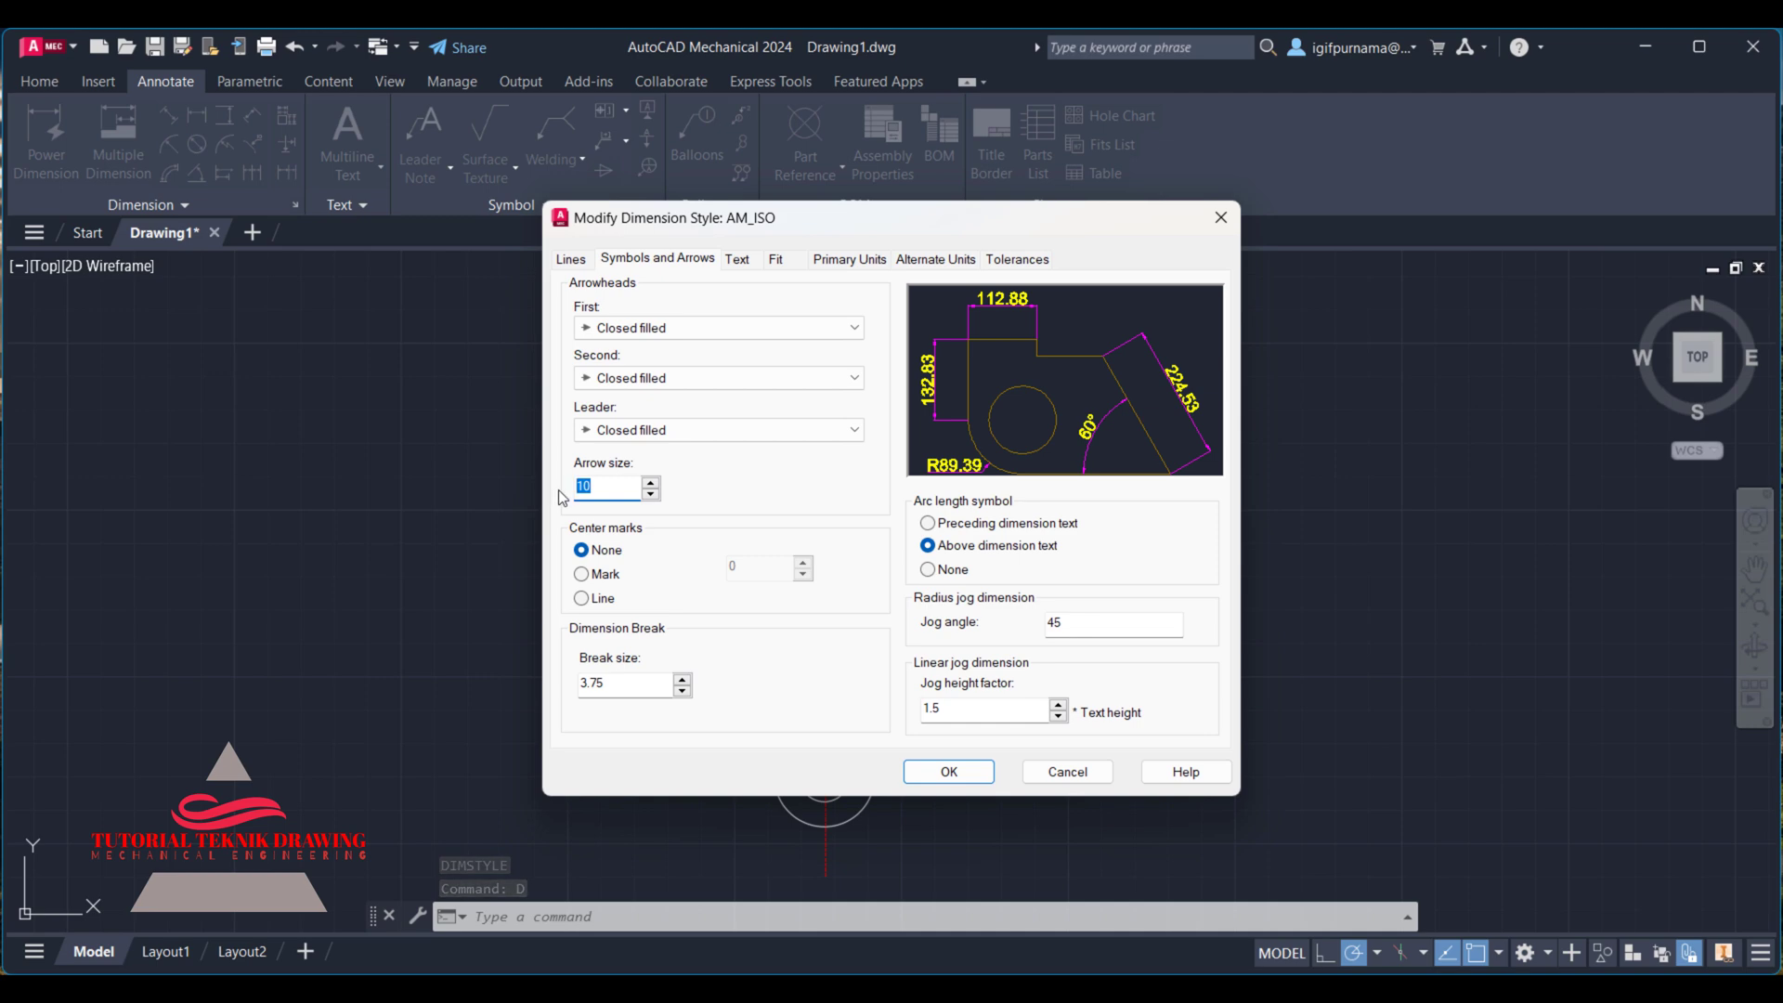
text(15)
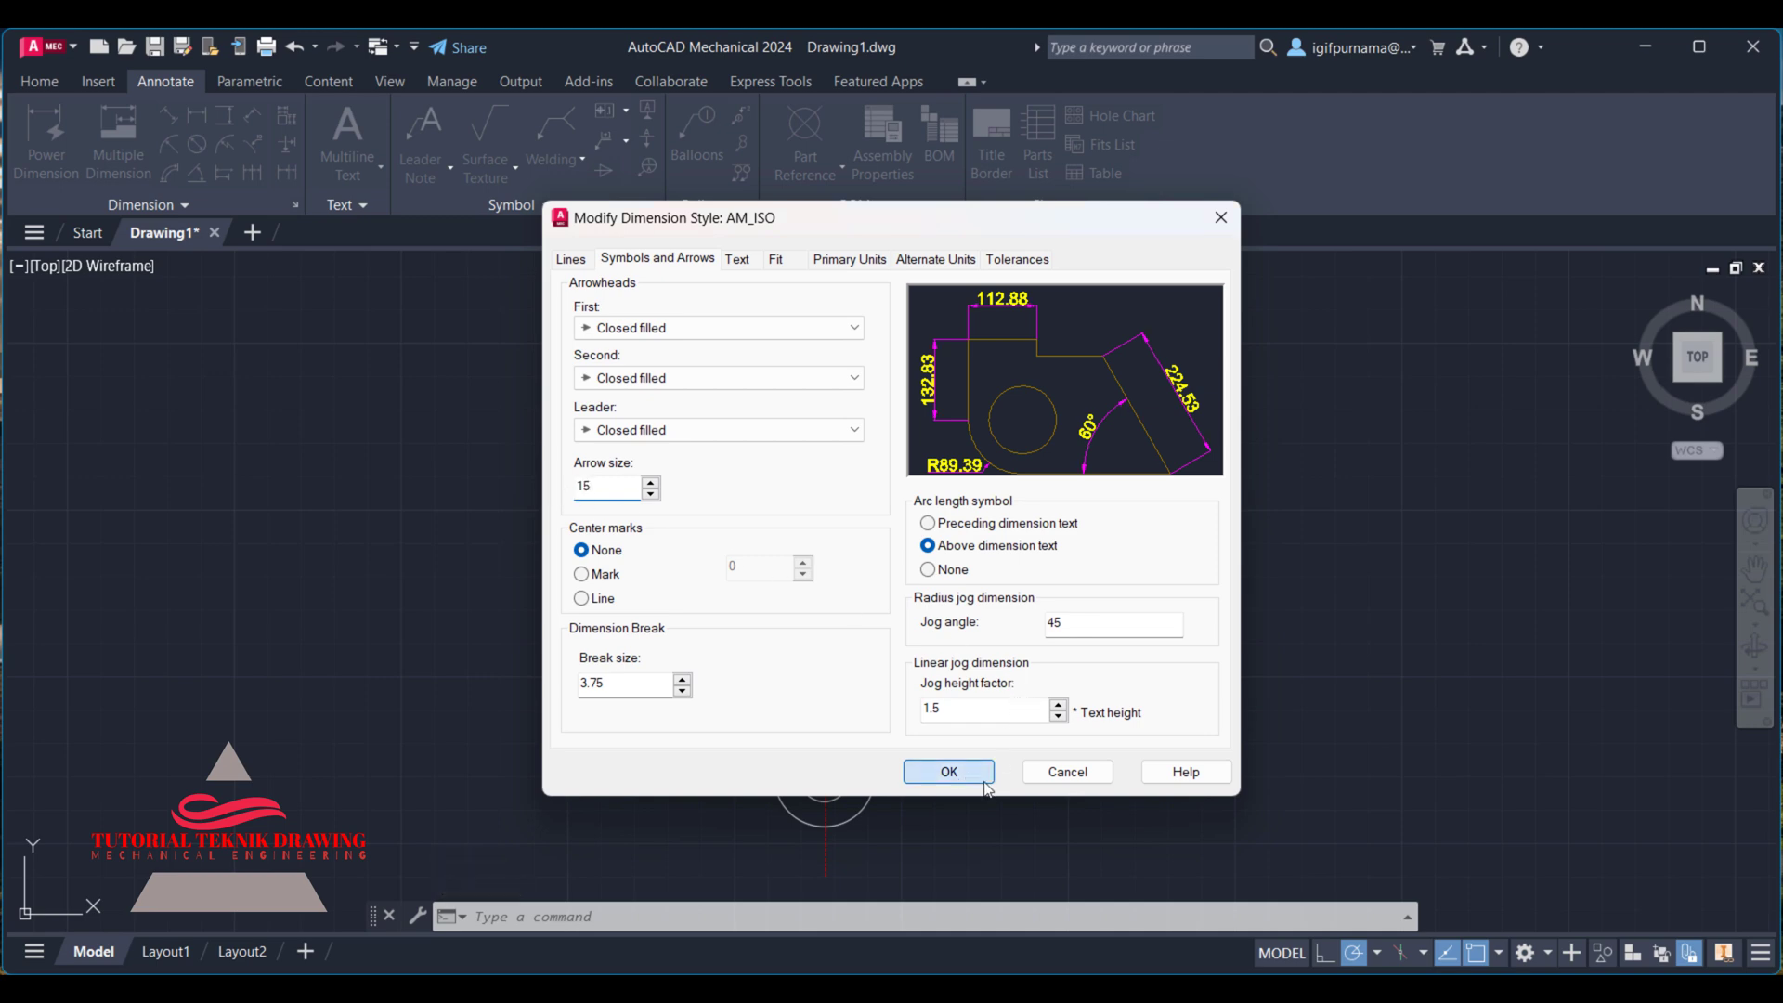
click(984, 783)
click(1045, 687)
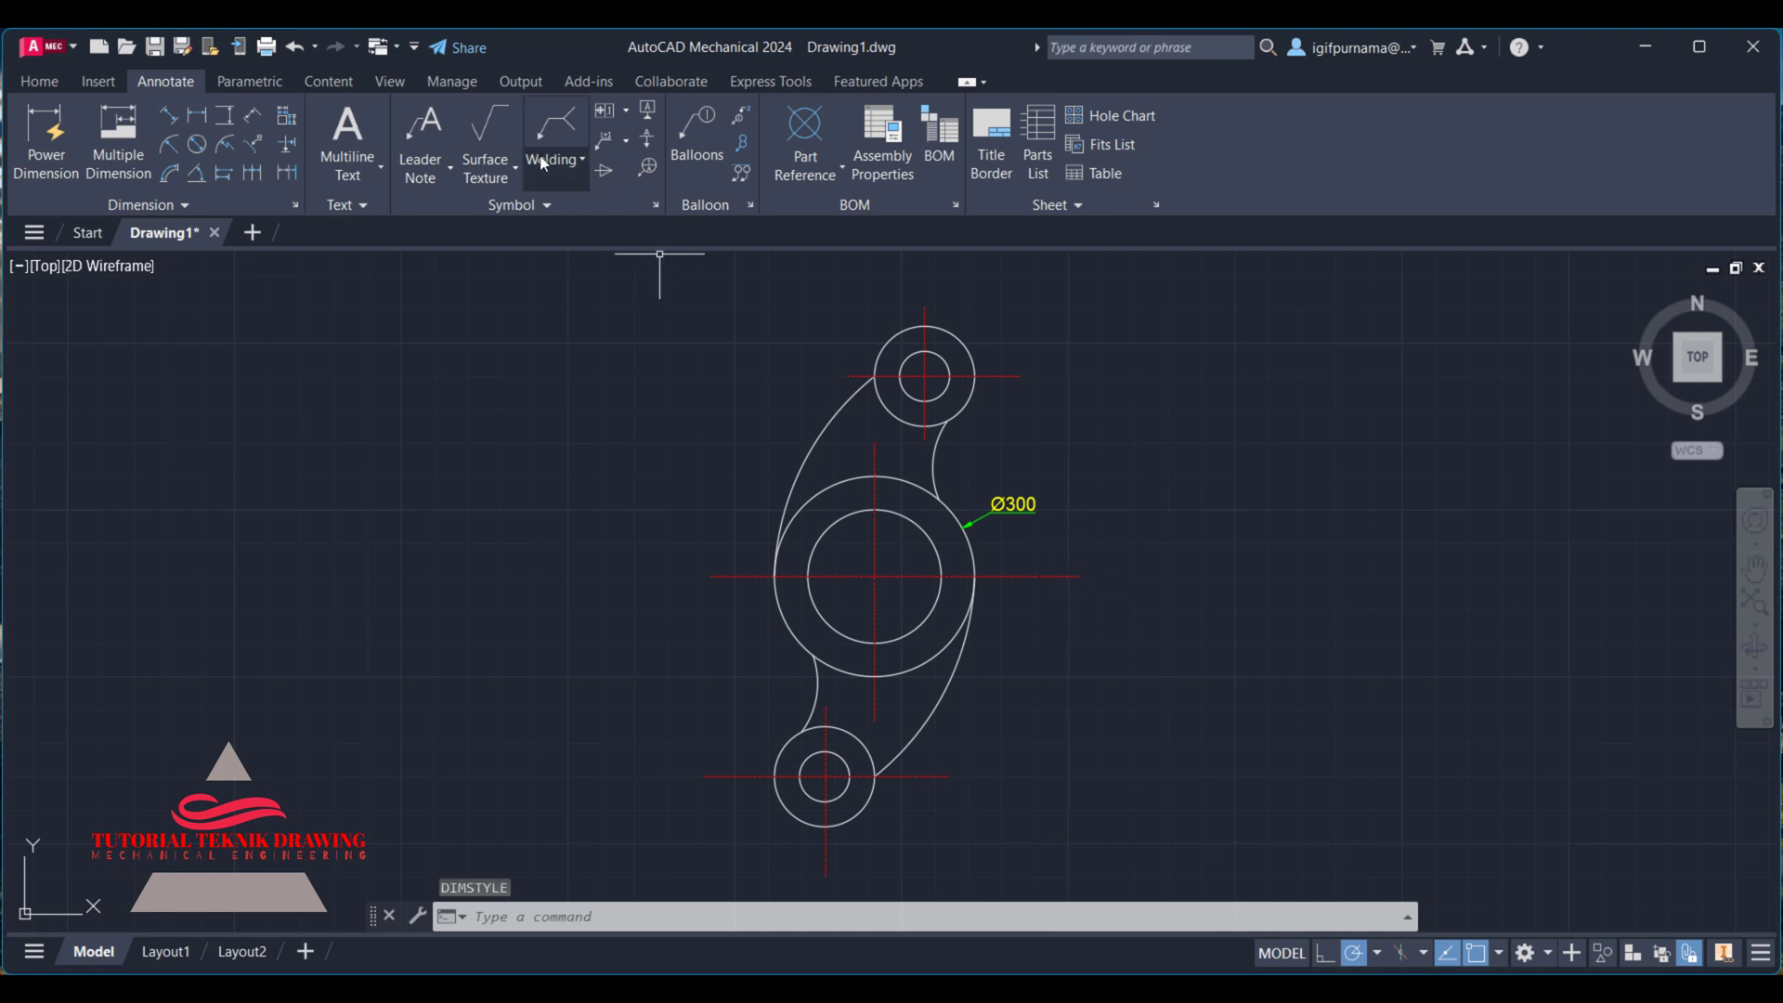
click(199, 148)
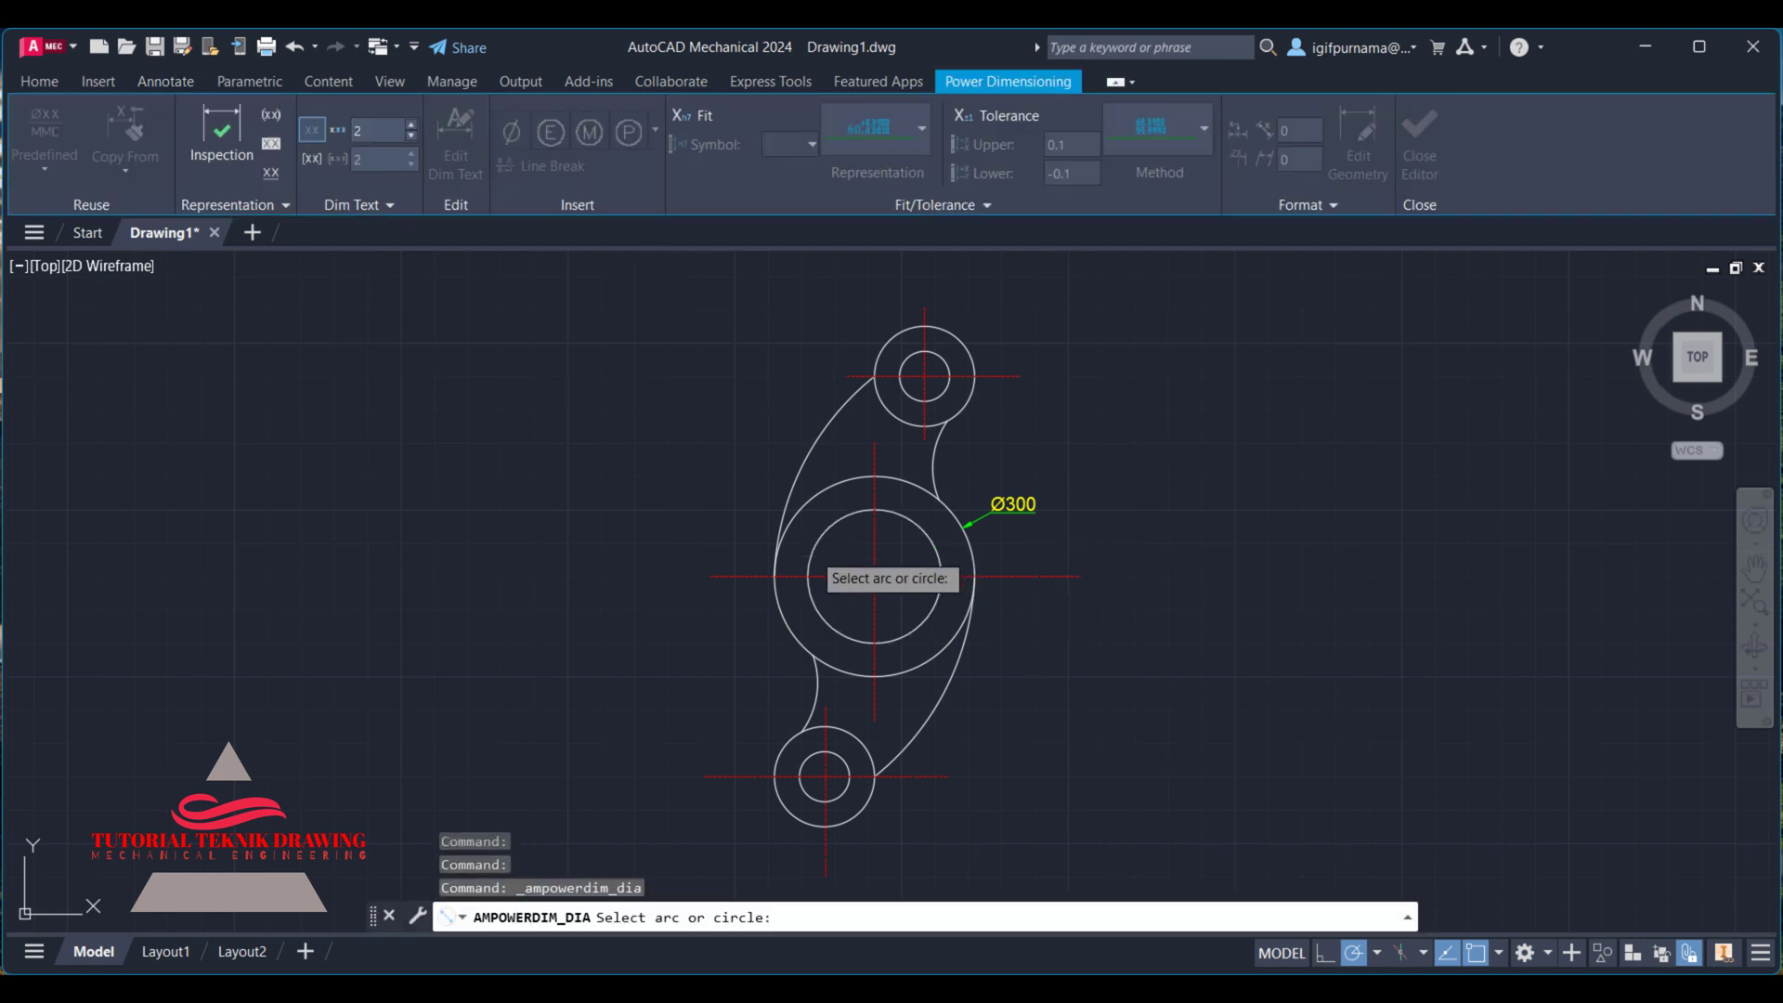
- Dimension the inner boss circle as Ø200, placed left of the boss
click(815, 544)
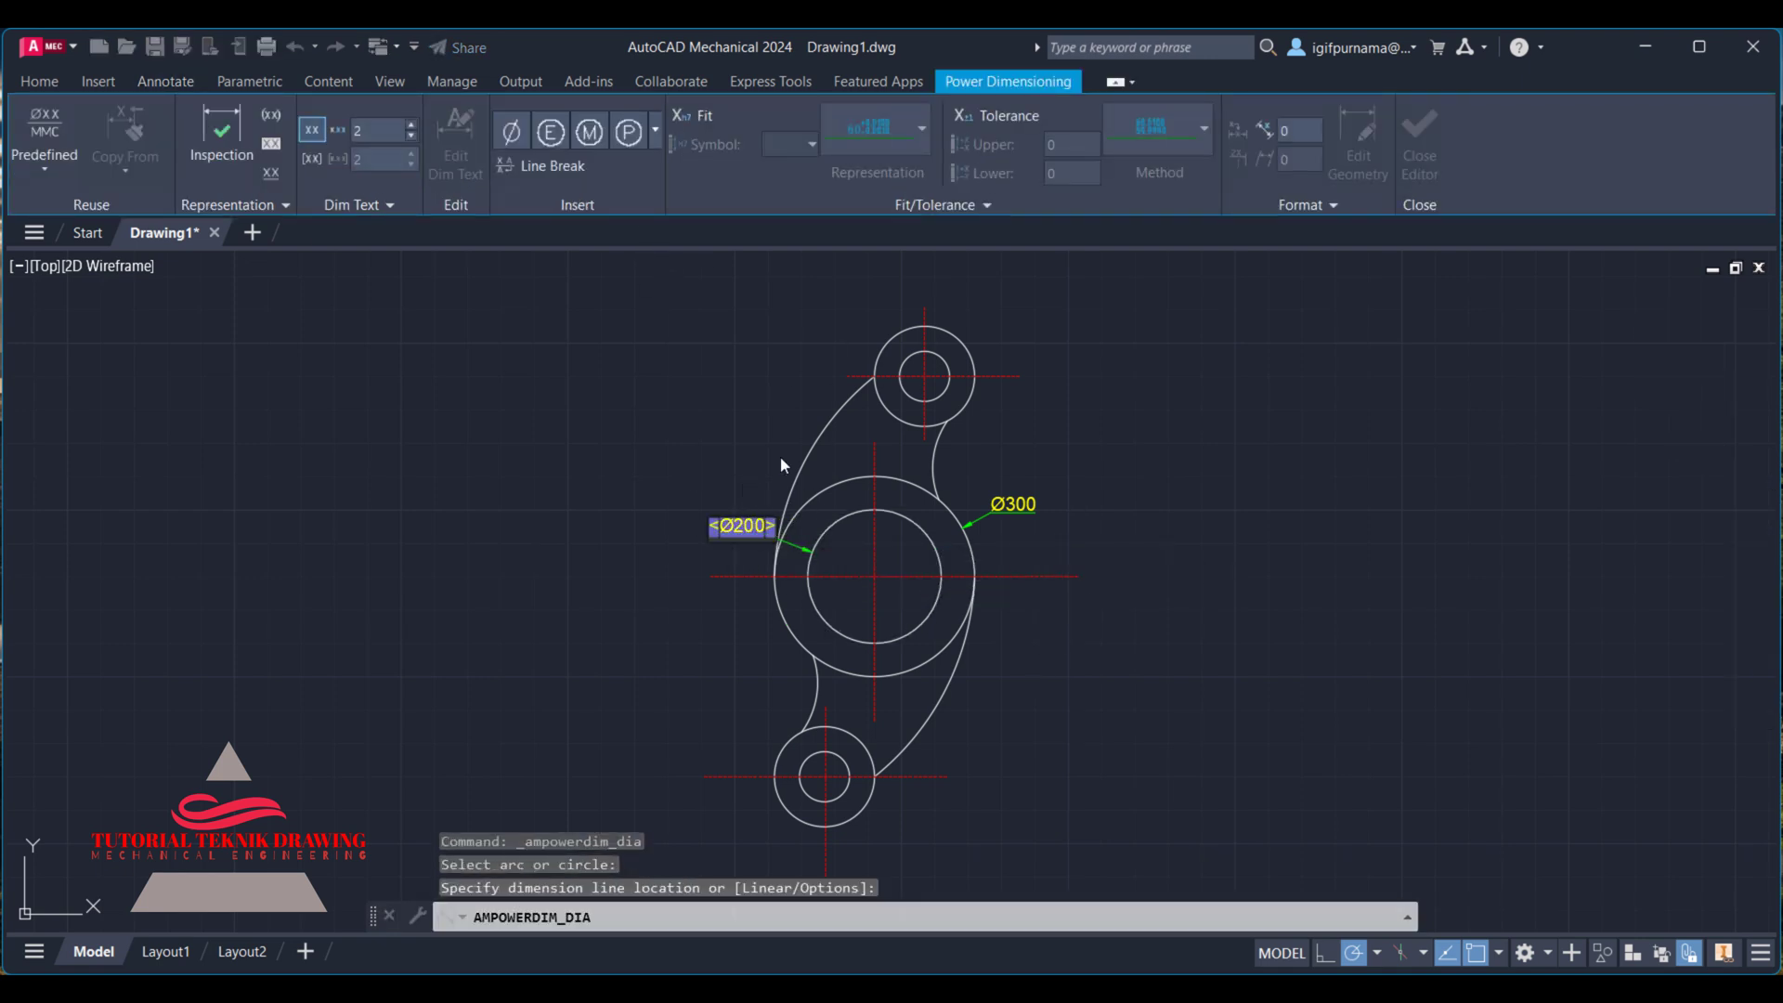
click(743, 526)
key(Escape)
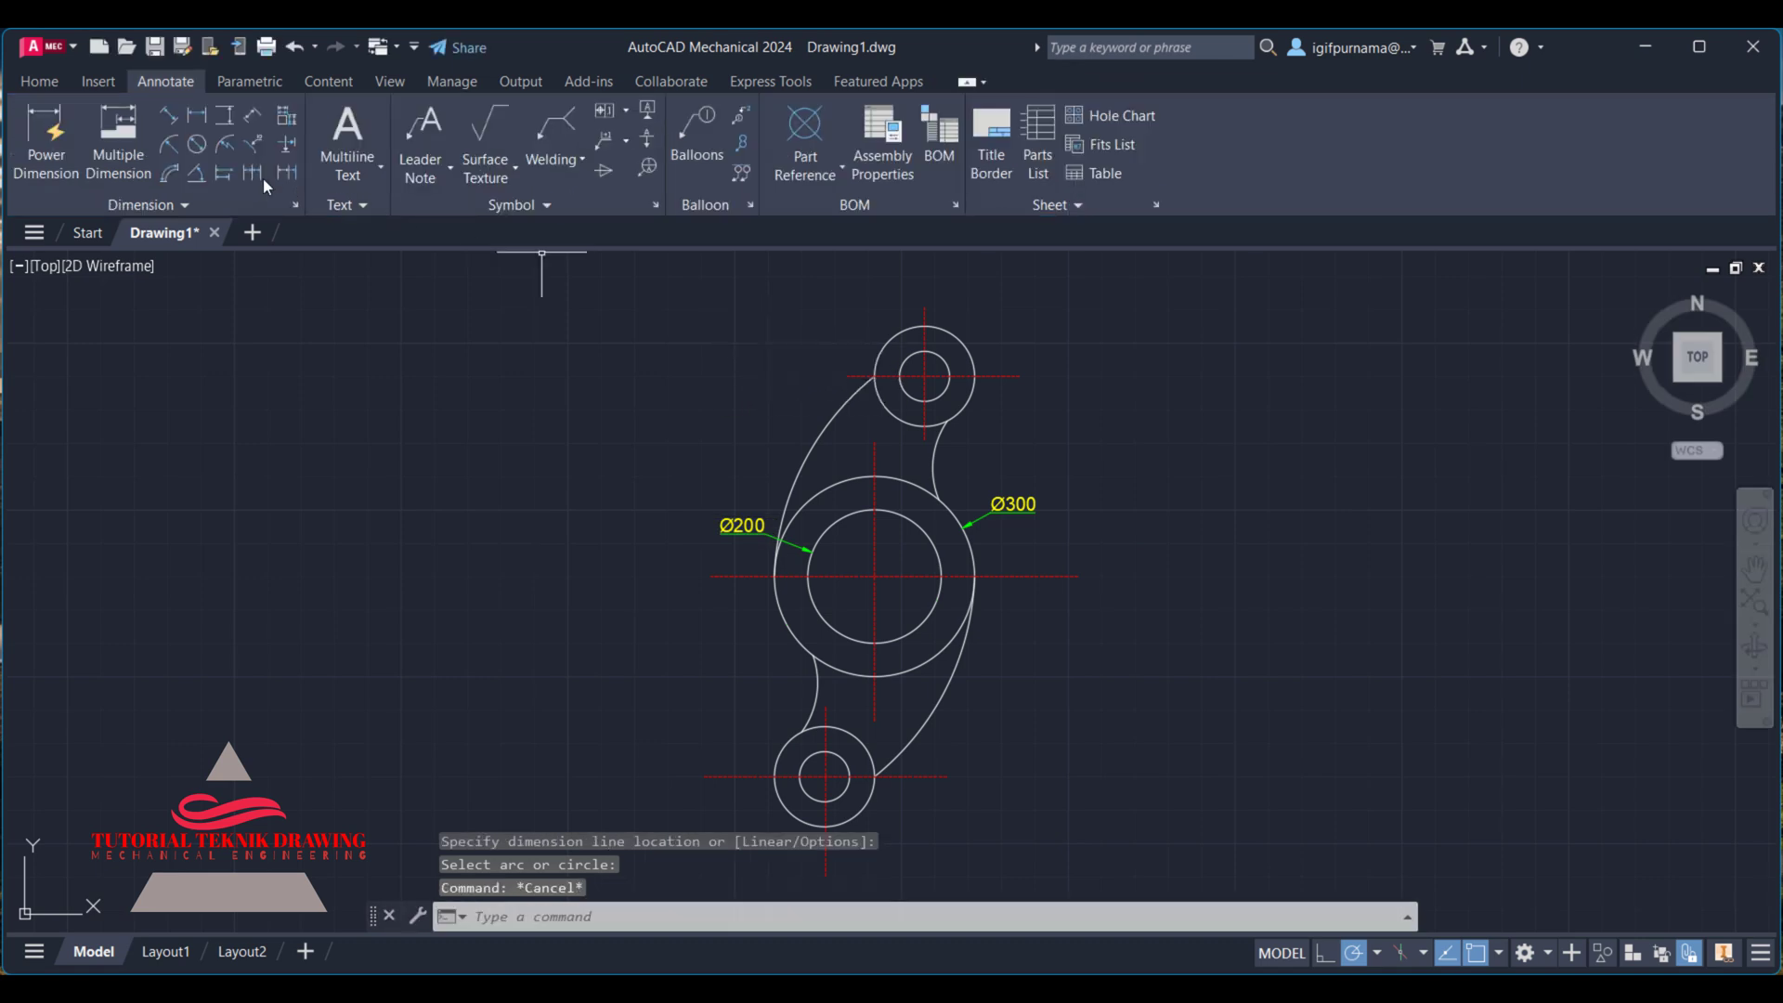
- Add radius dimensions R400 on the left outer arc and R125 on the right concave arc
click(176, 147)
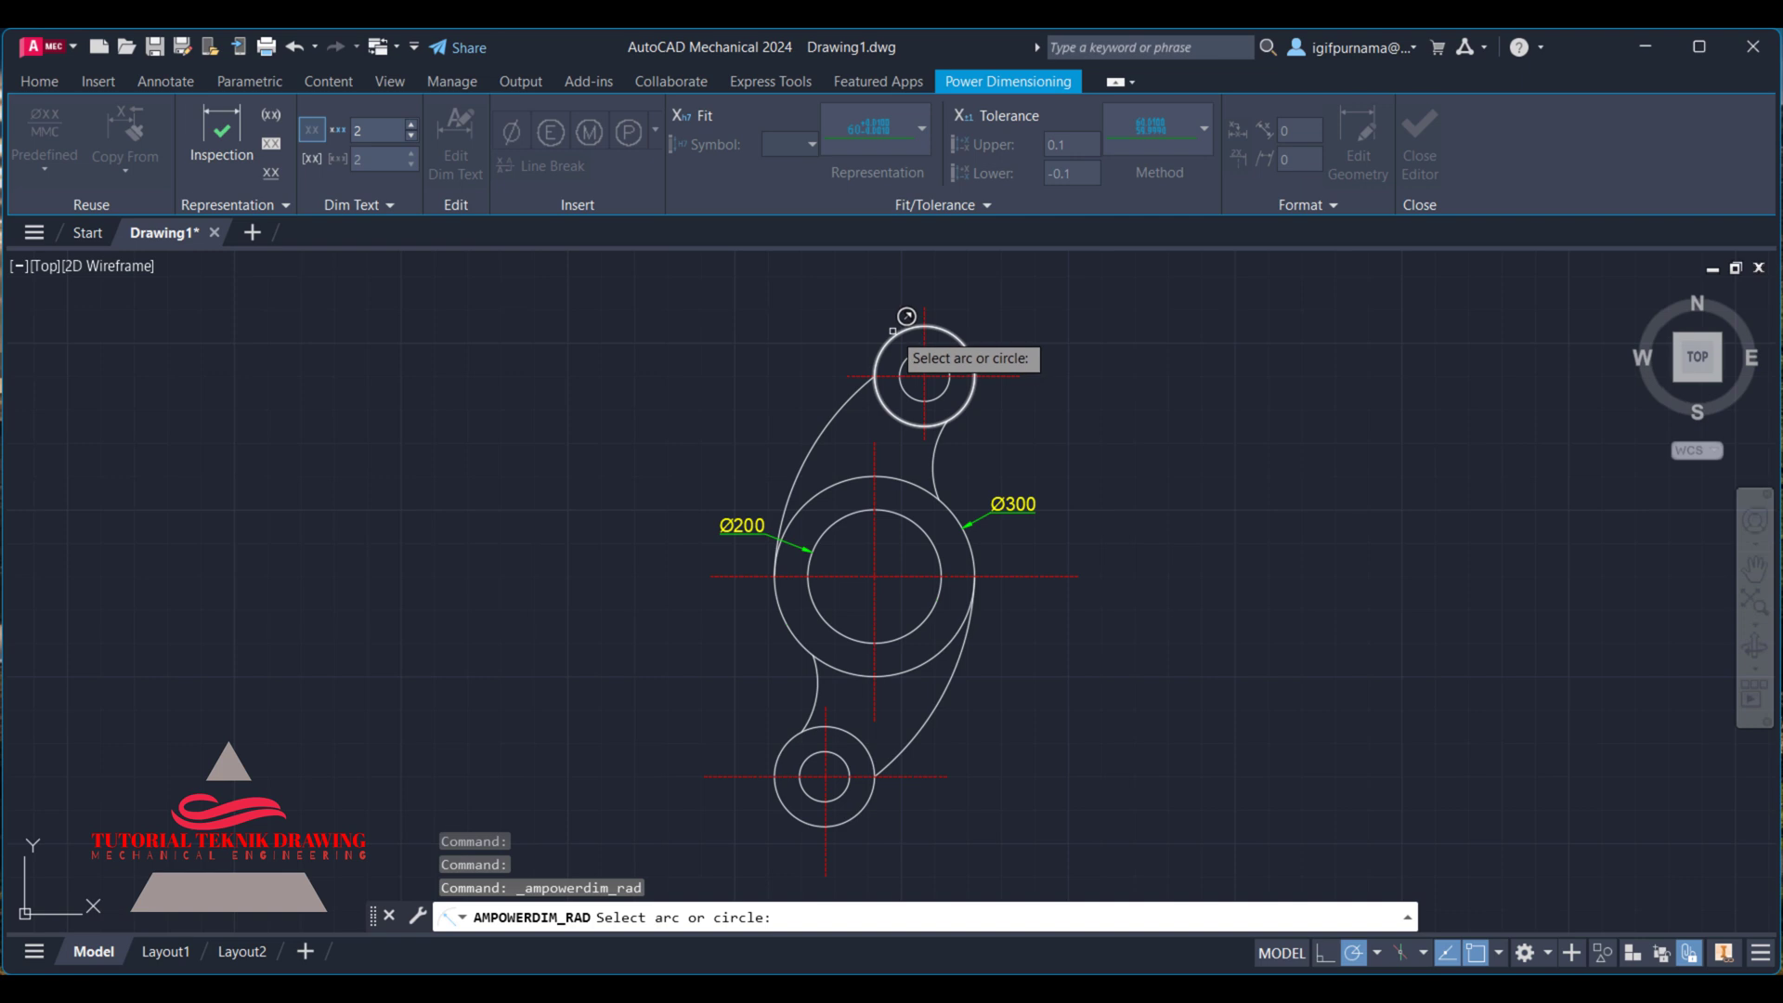
click(808, 456)
click(785, 410)
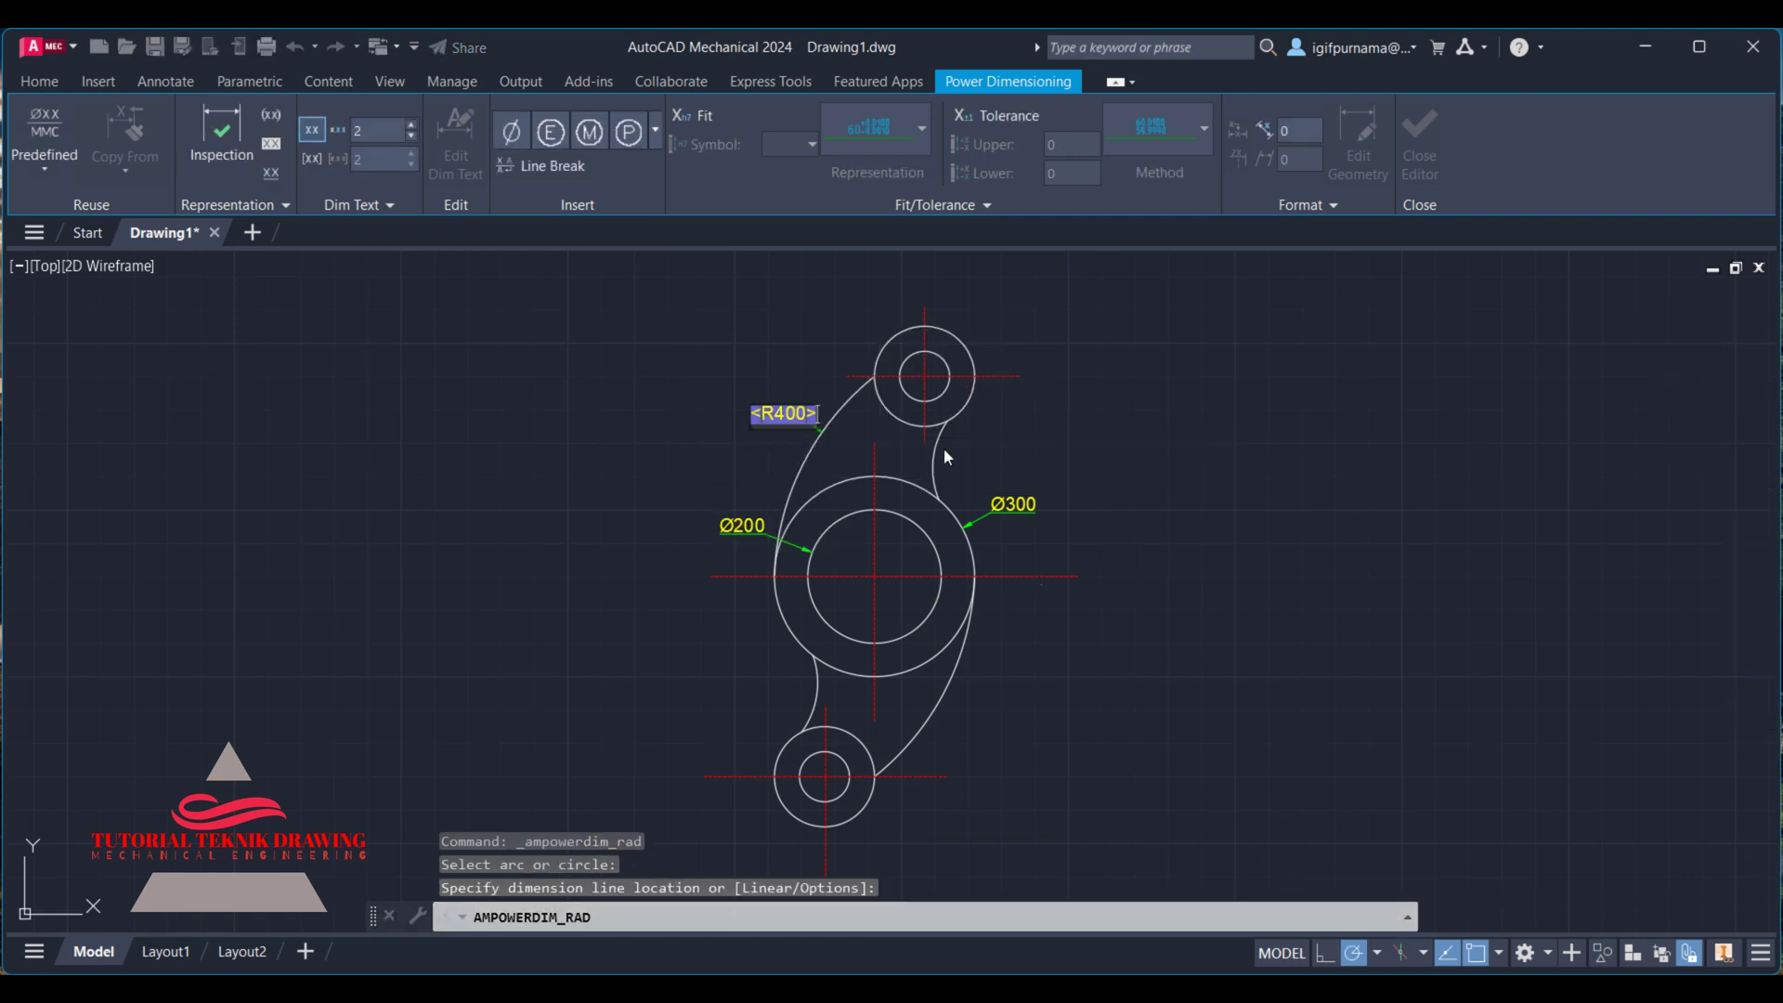
click(928, 453)
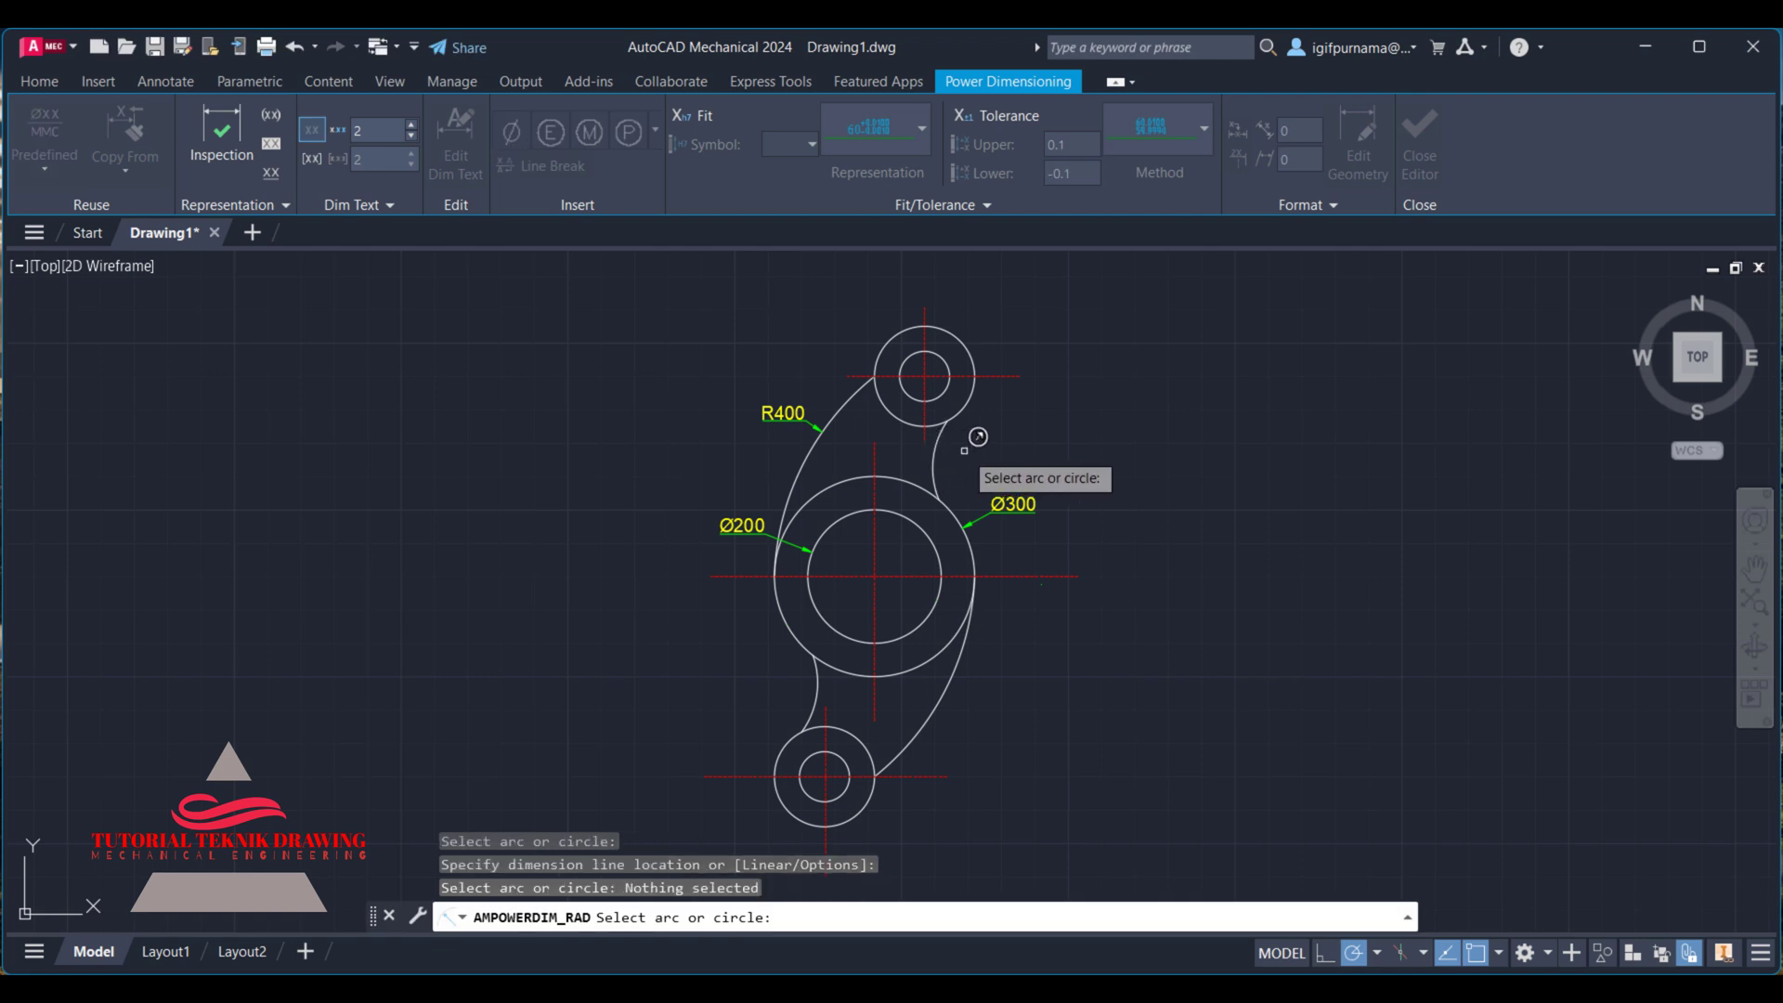
click(932, 455)
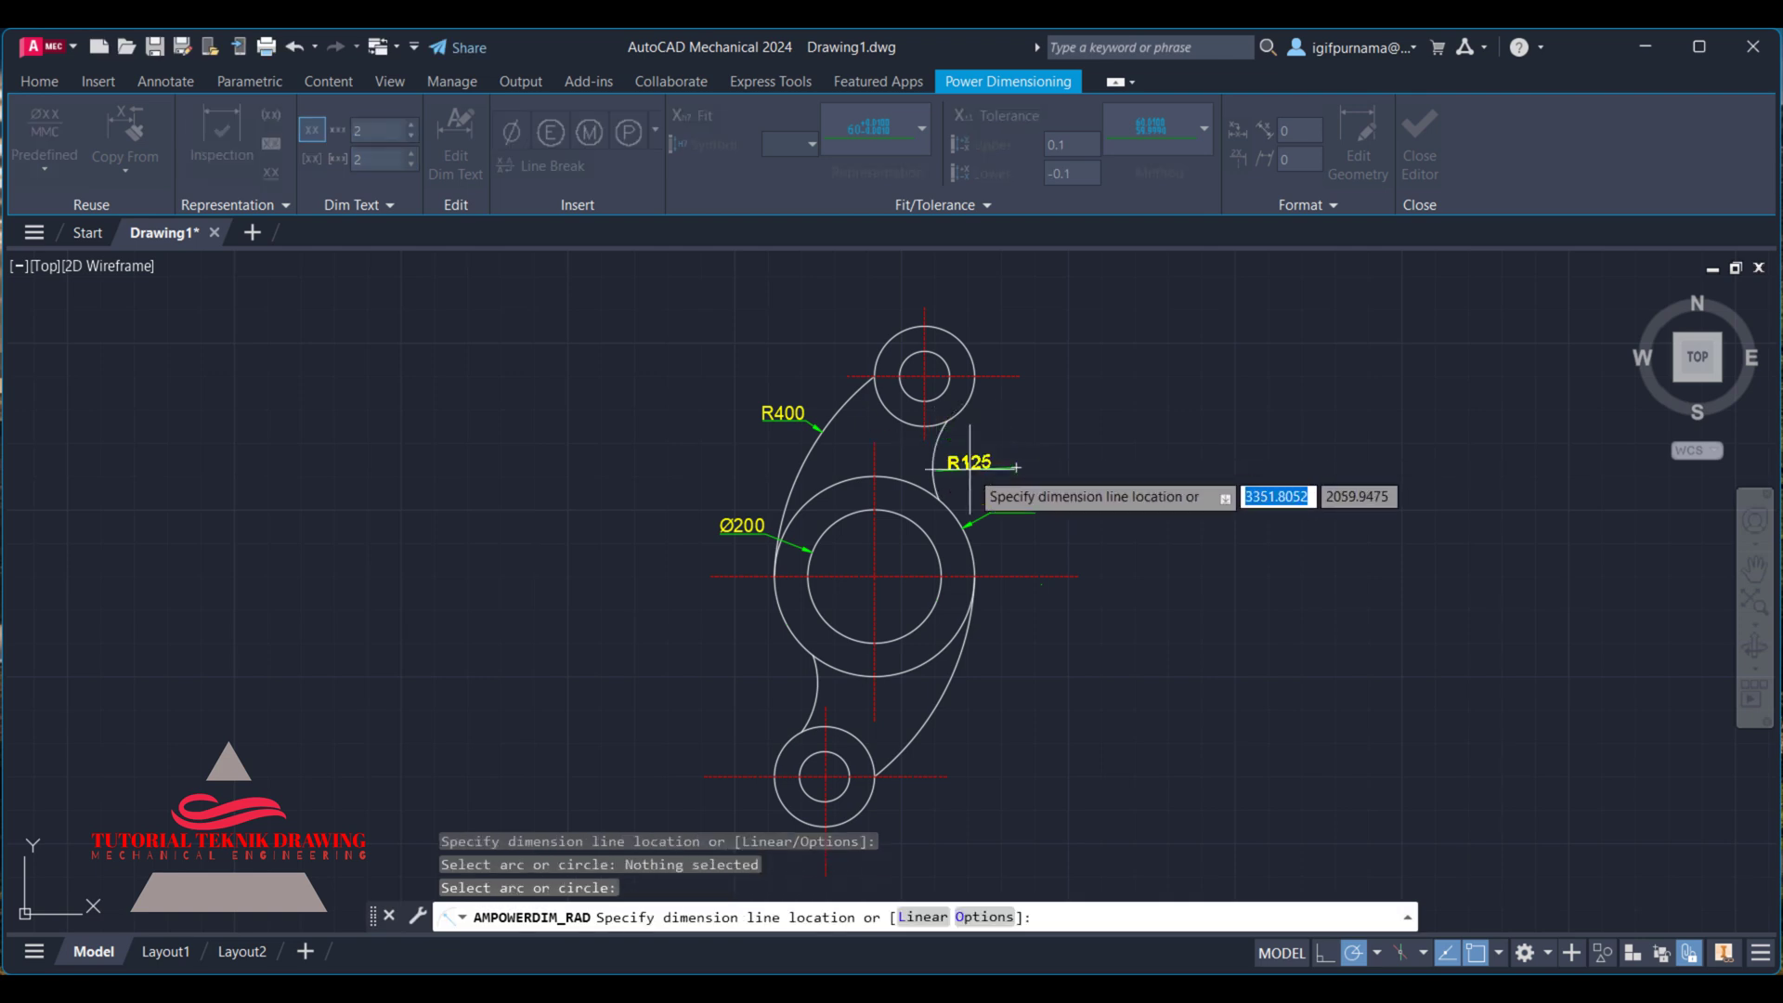
click(1012, 464)
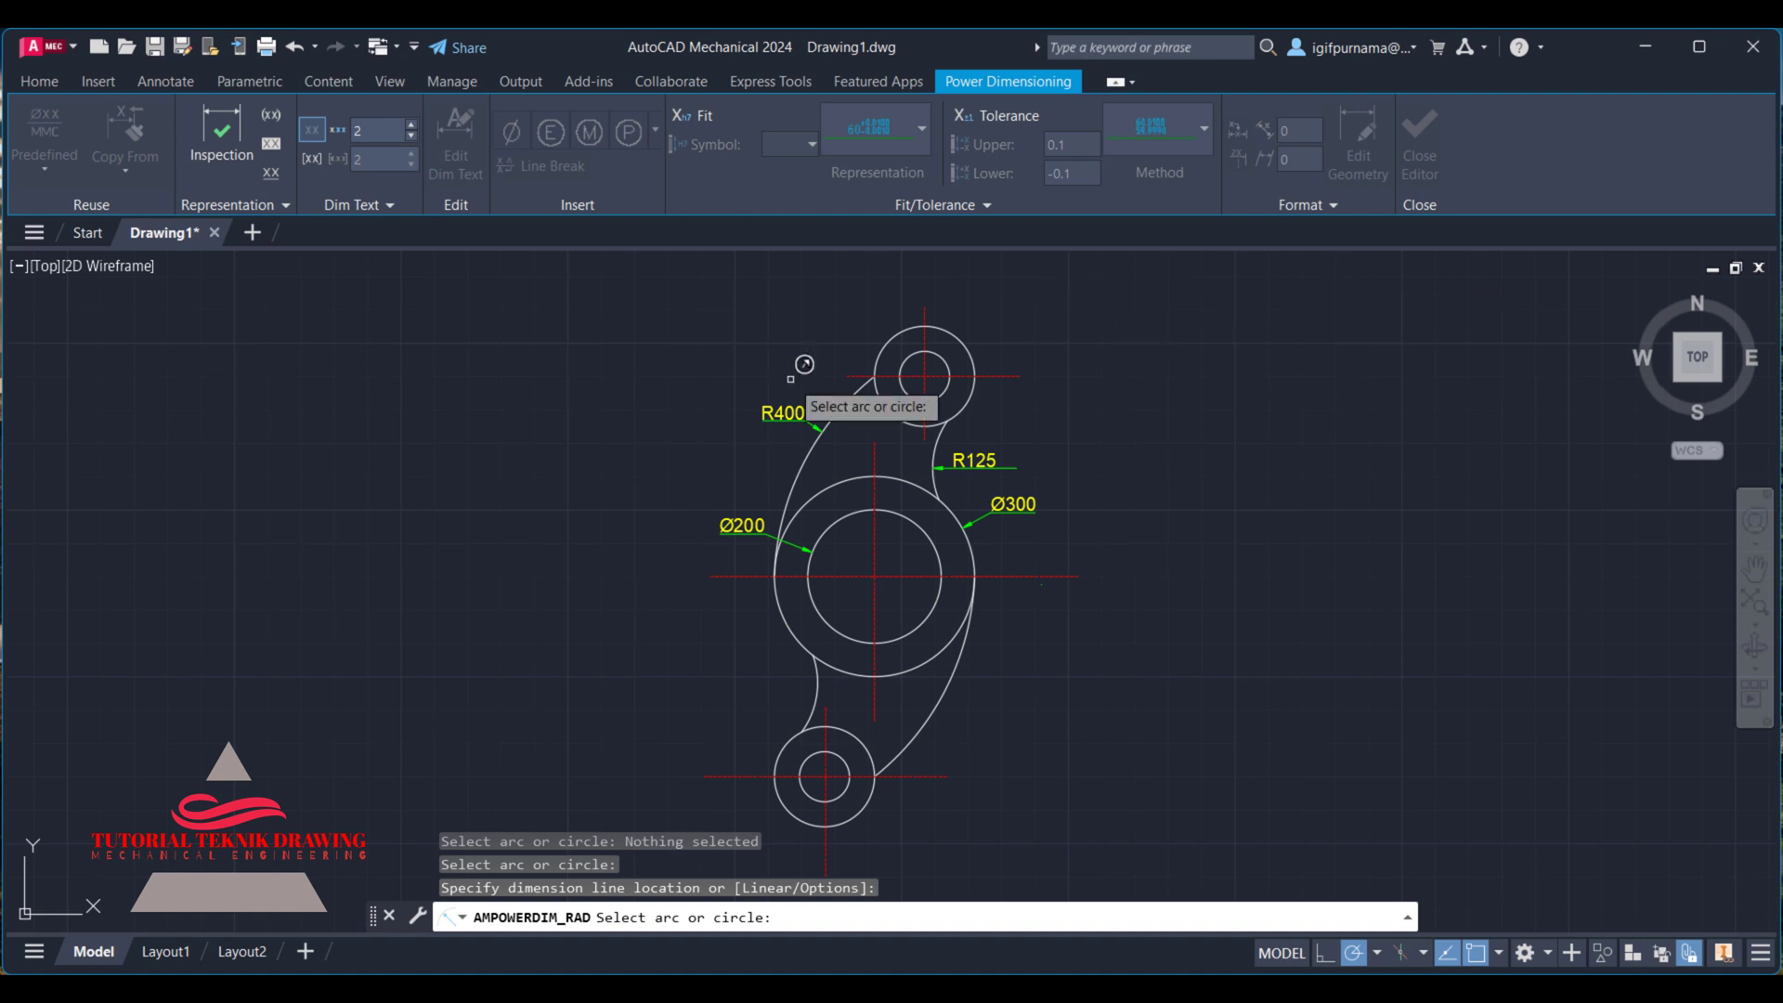
- Label the top boss outer circle Ø150 at top right and its small hole Ø75 at top left
key(Escape)
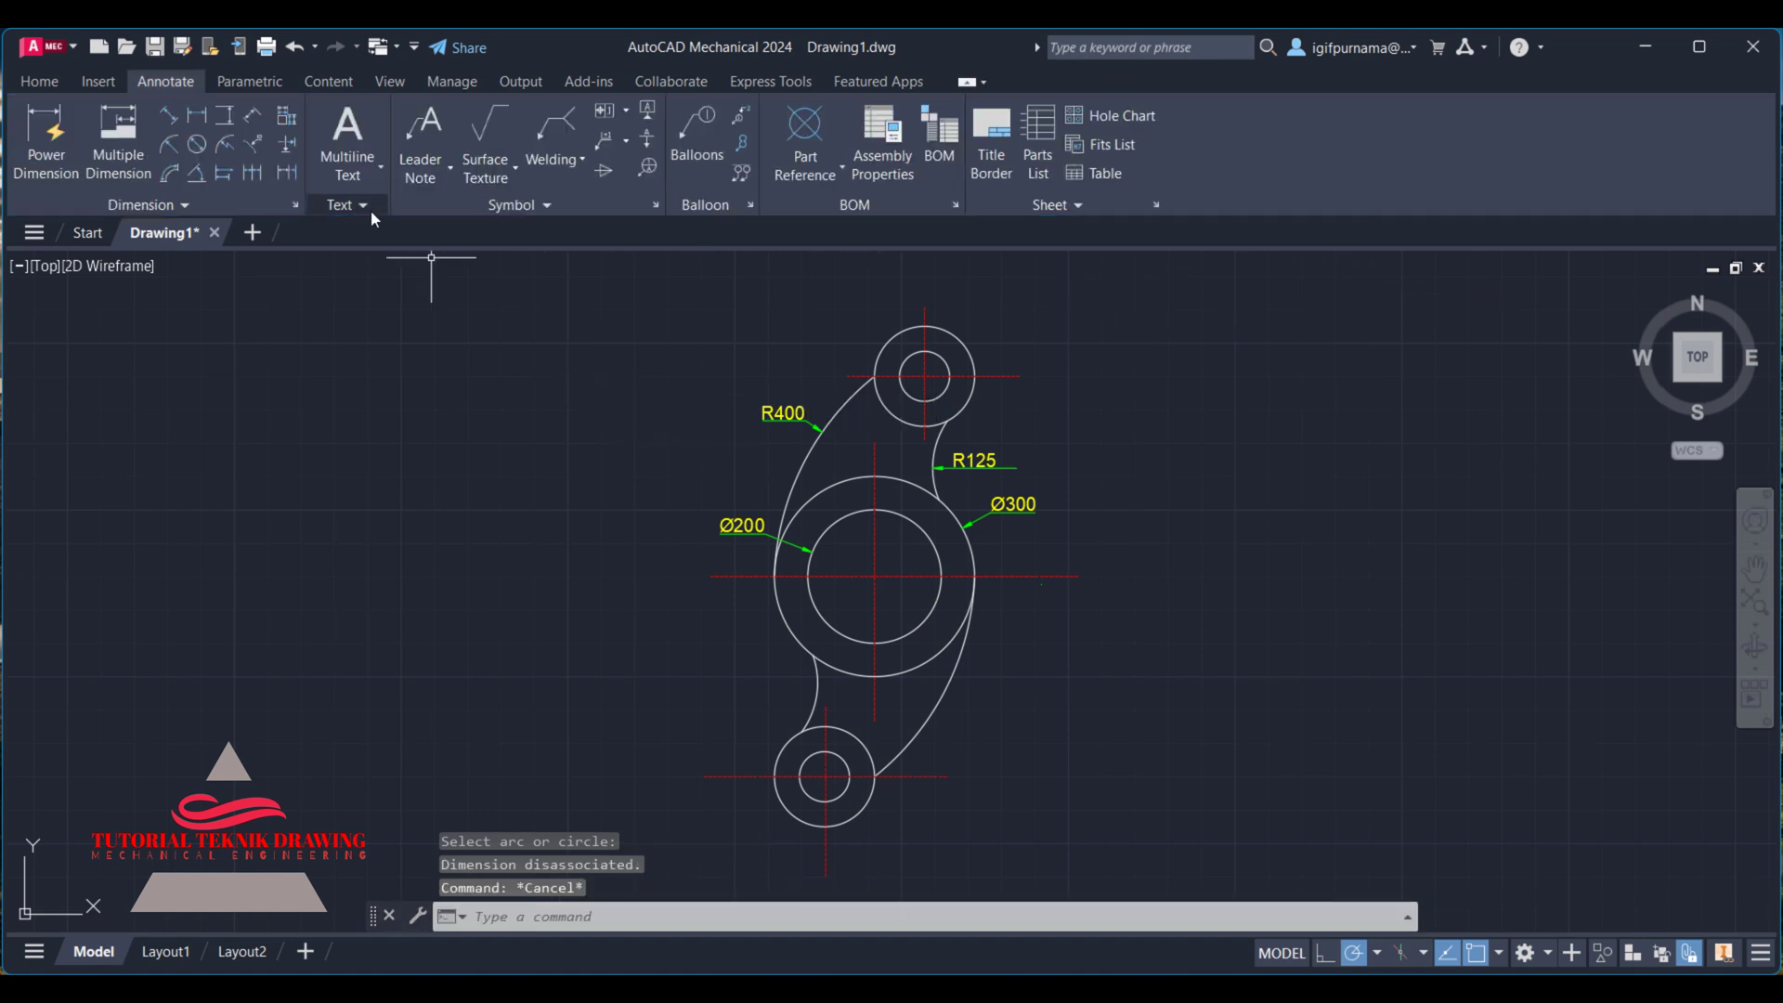
click(198, 151)
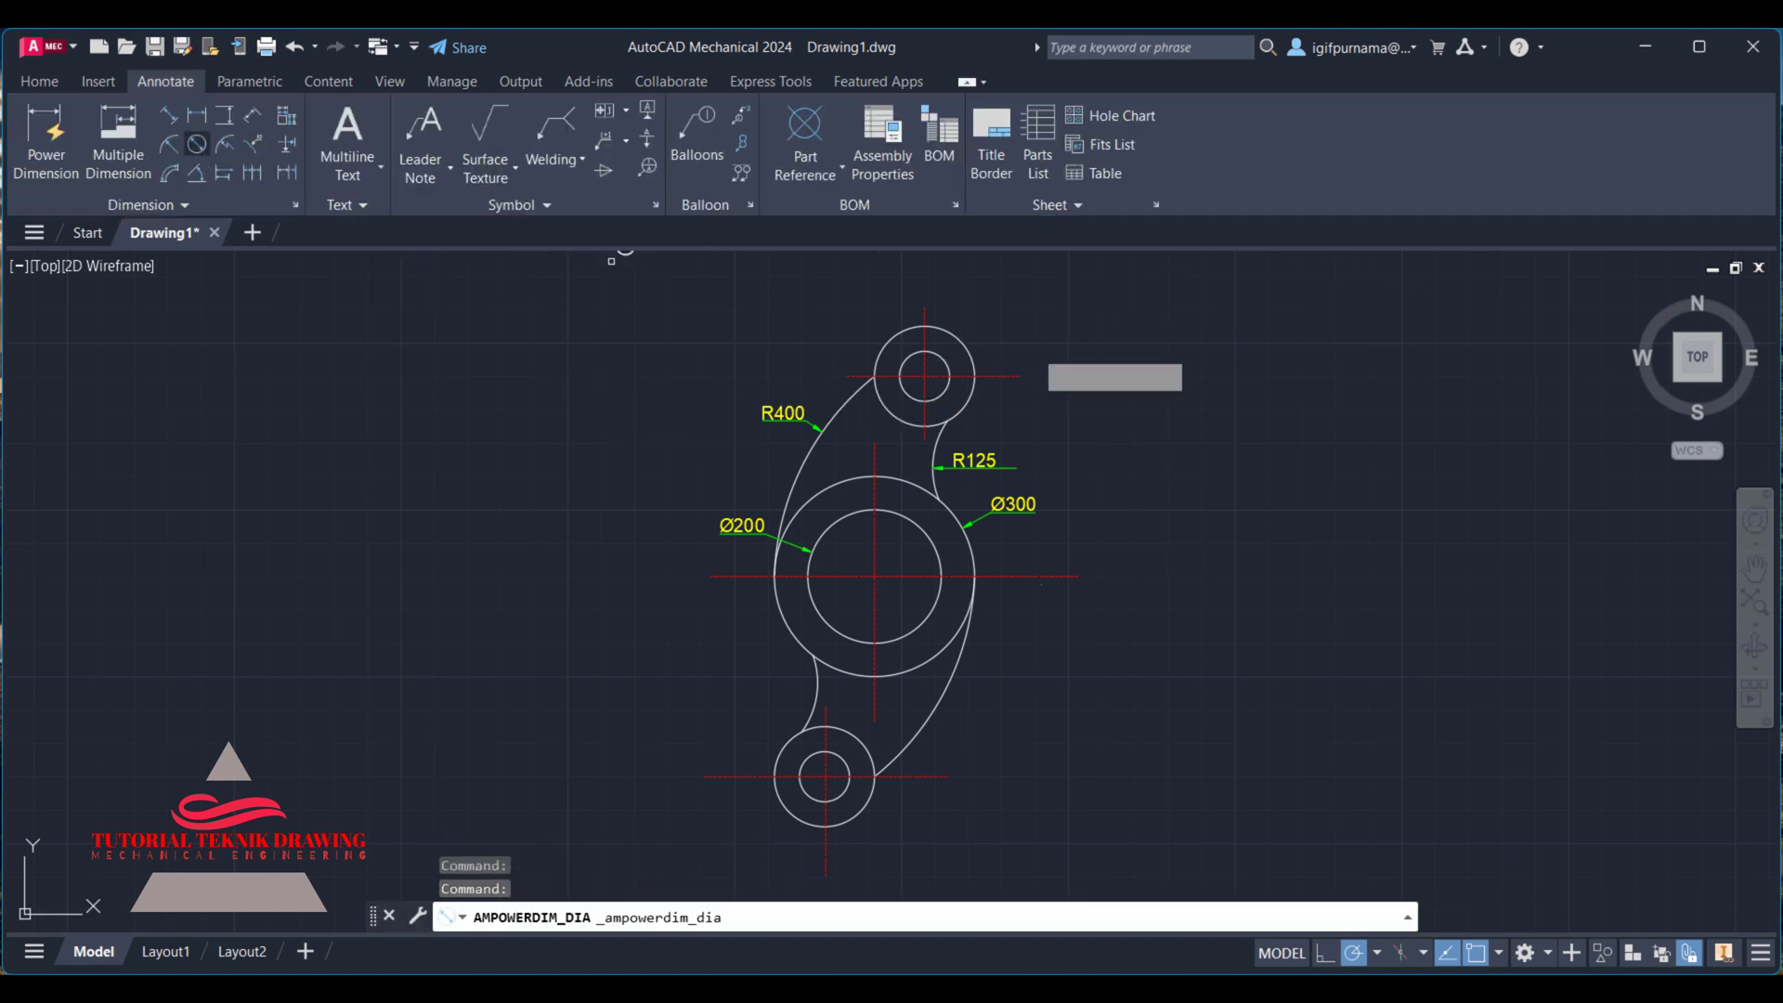
click(962, 342)
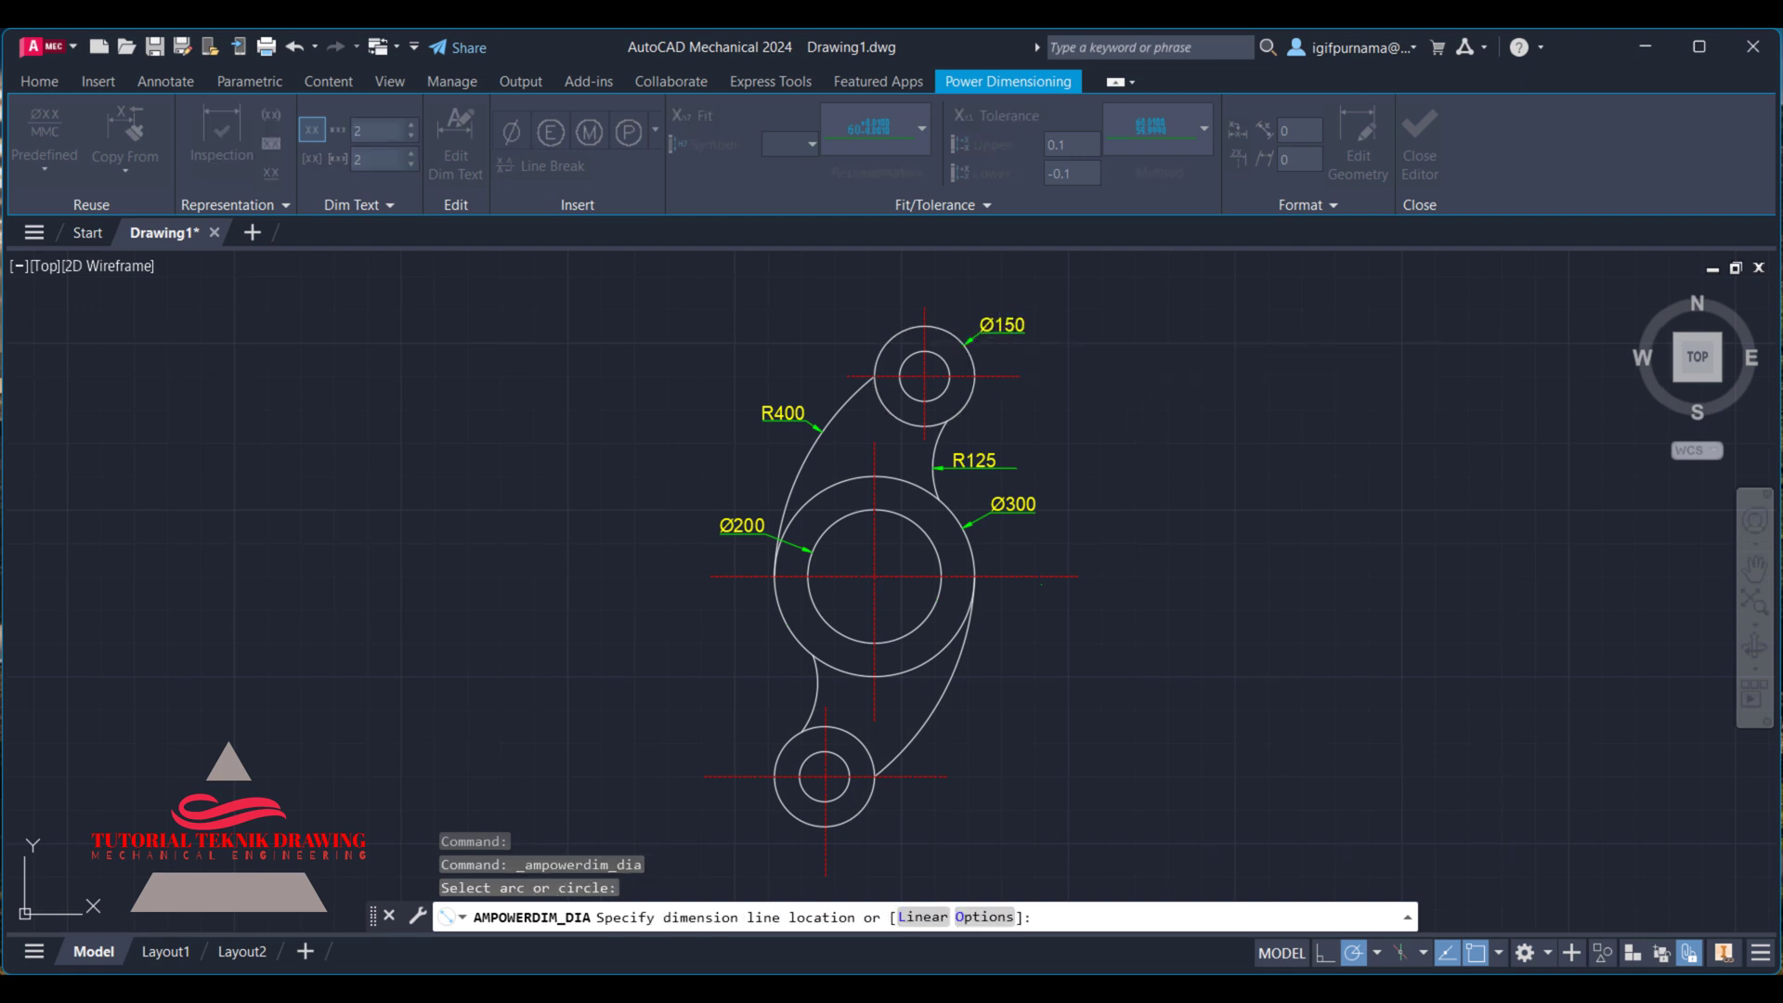
click(1130, 420)
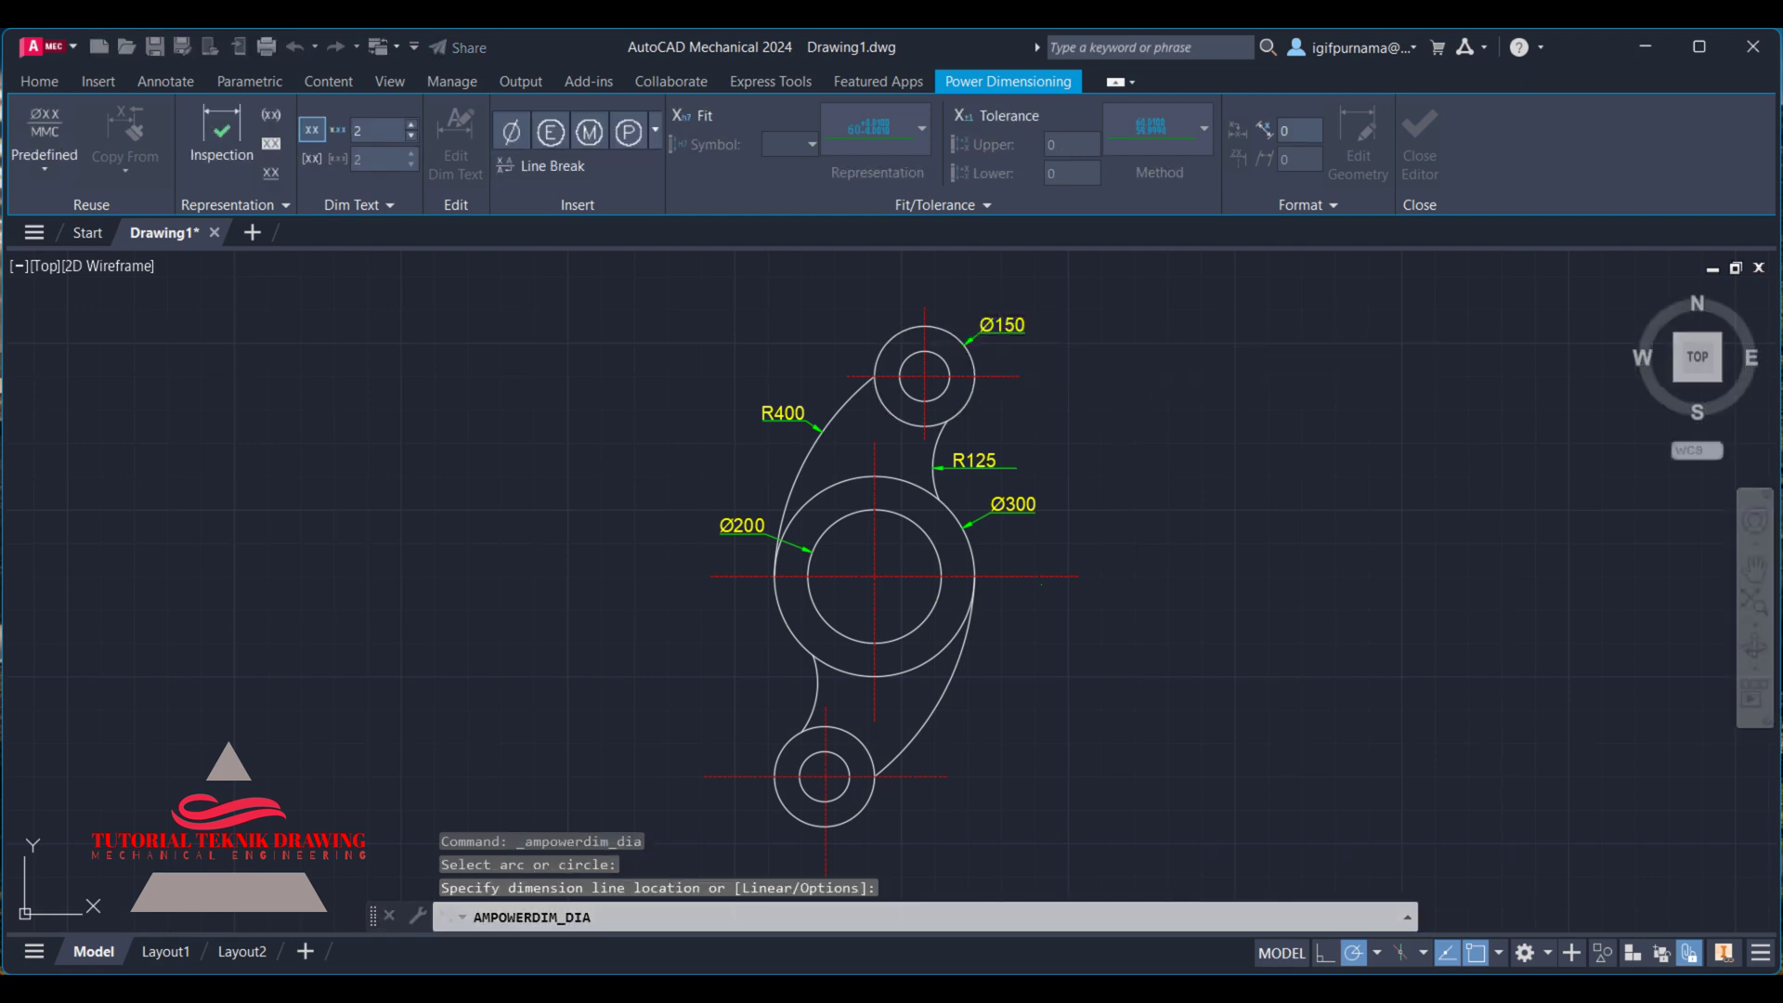
click(901, 370)
click(869, 334)
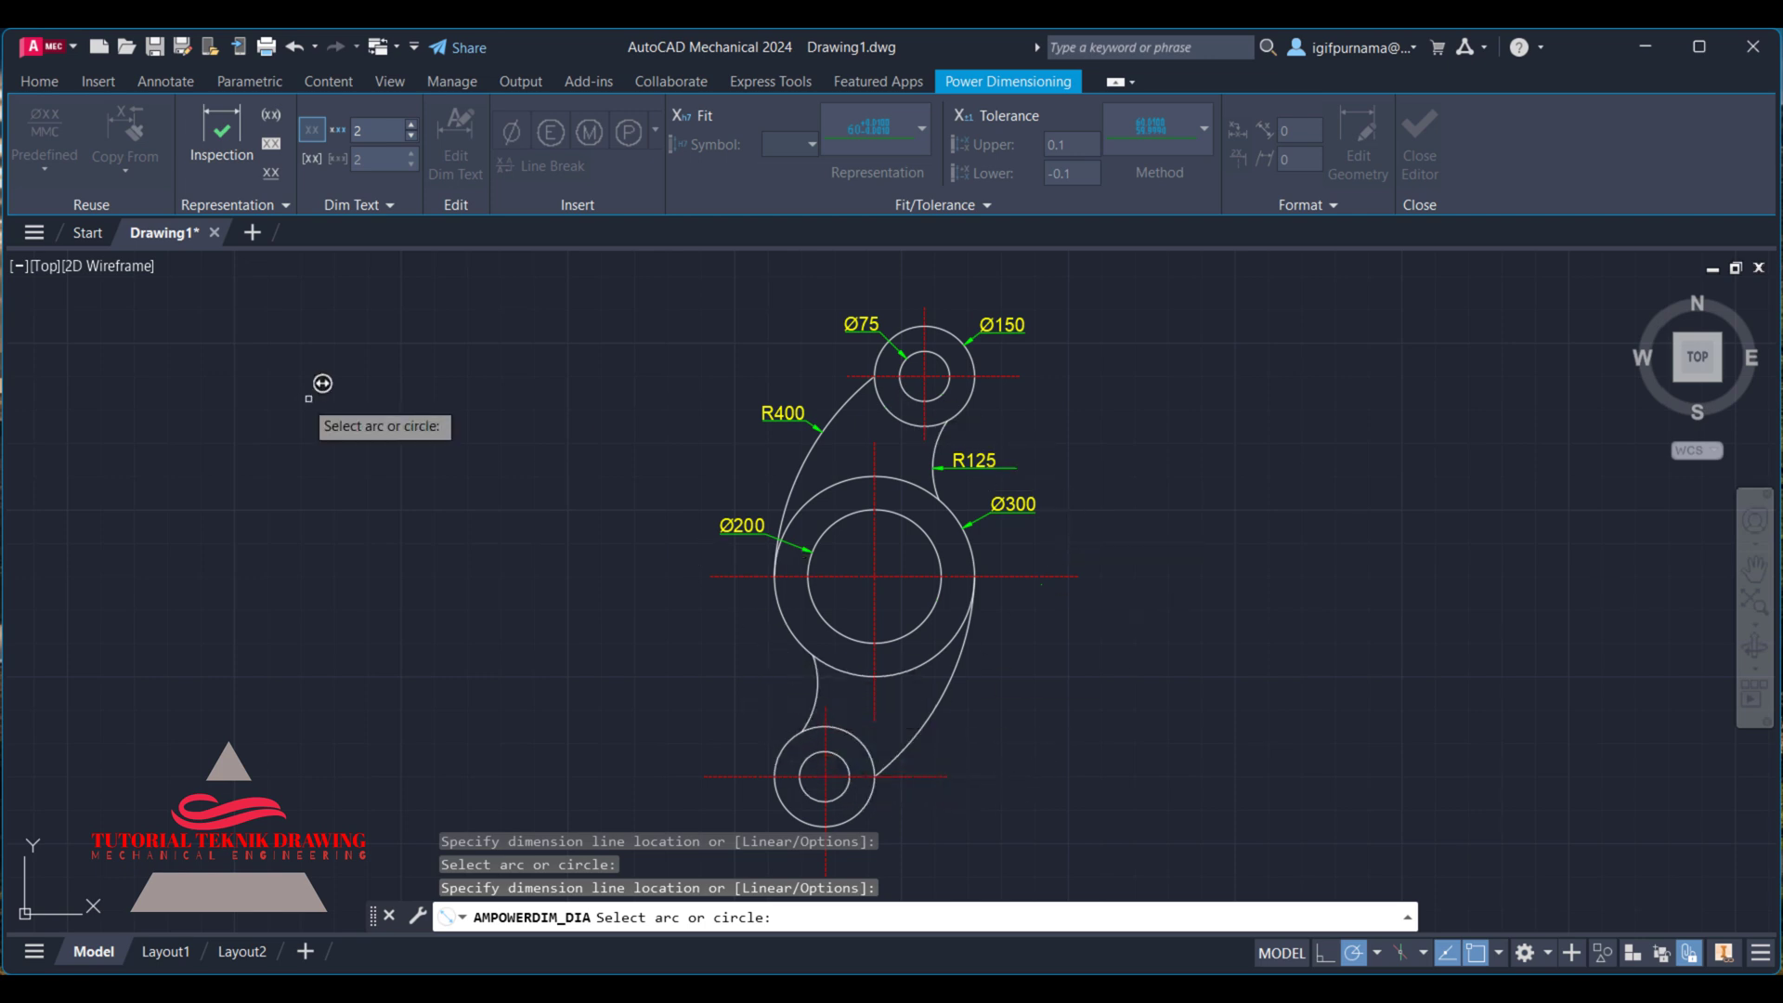
key(Escape)
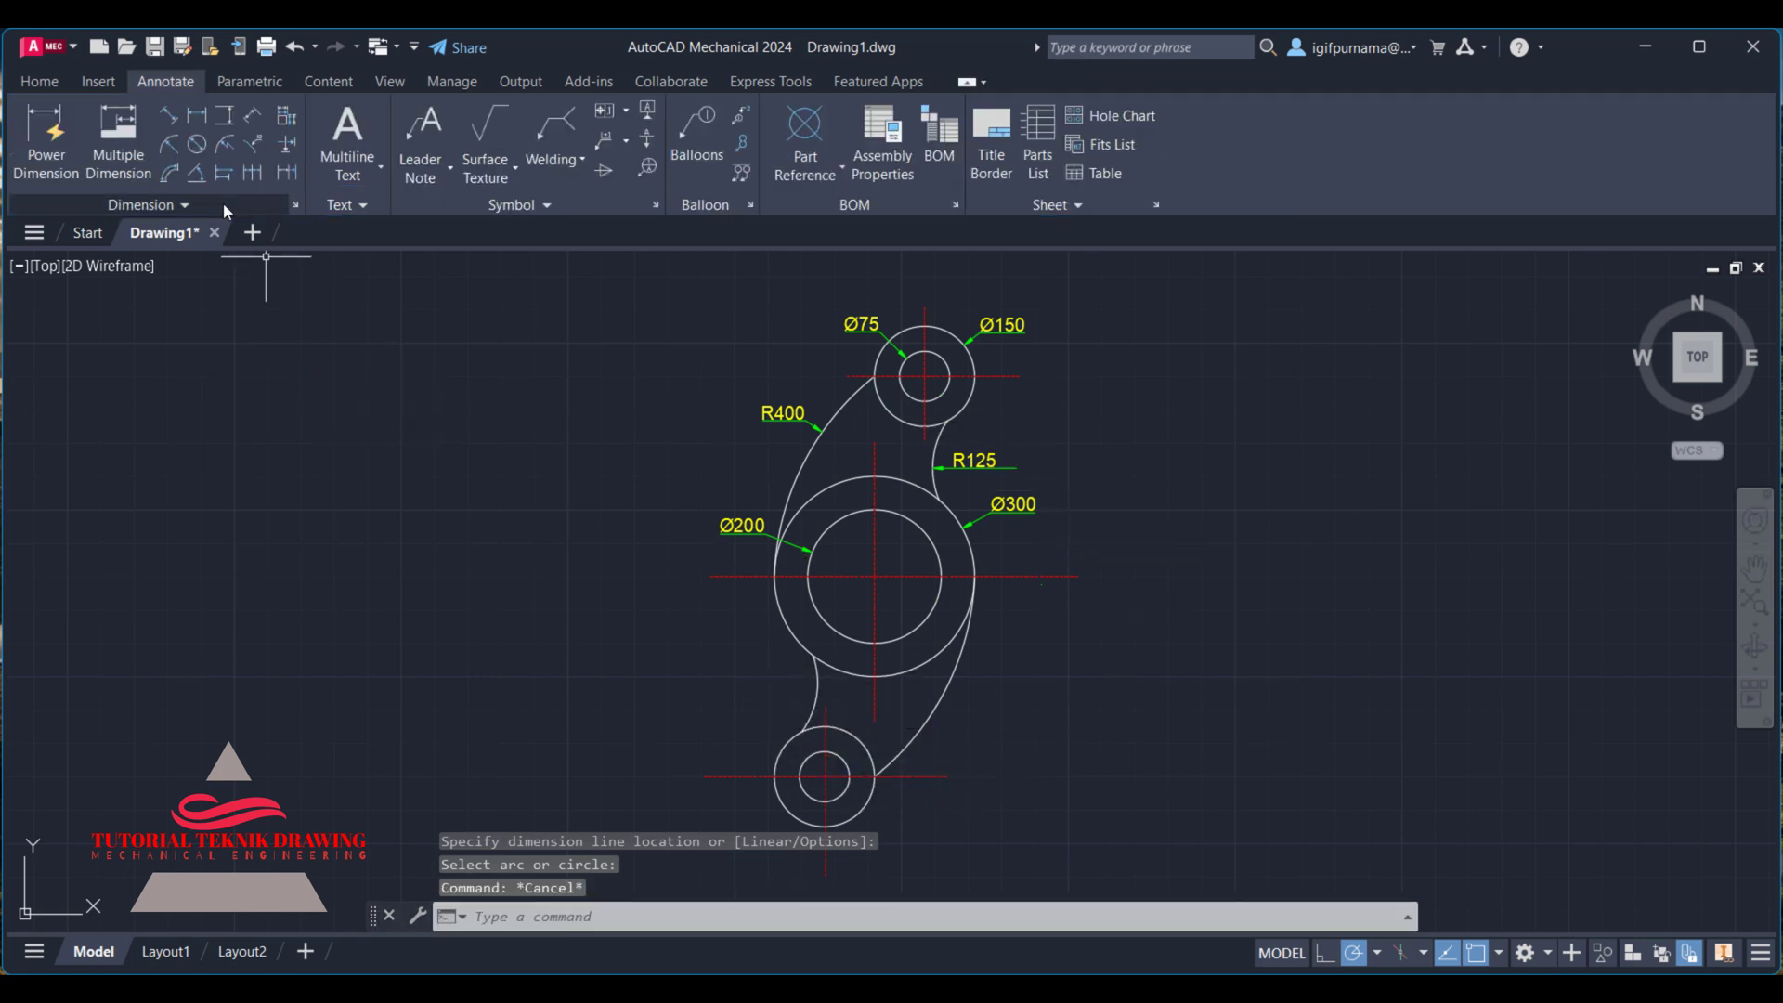
- Add a horizontal 75 dimension from the top hole's centre to the large circle's centre
click(204, 116)
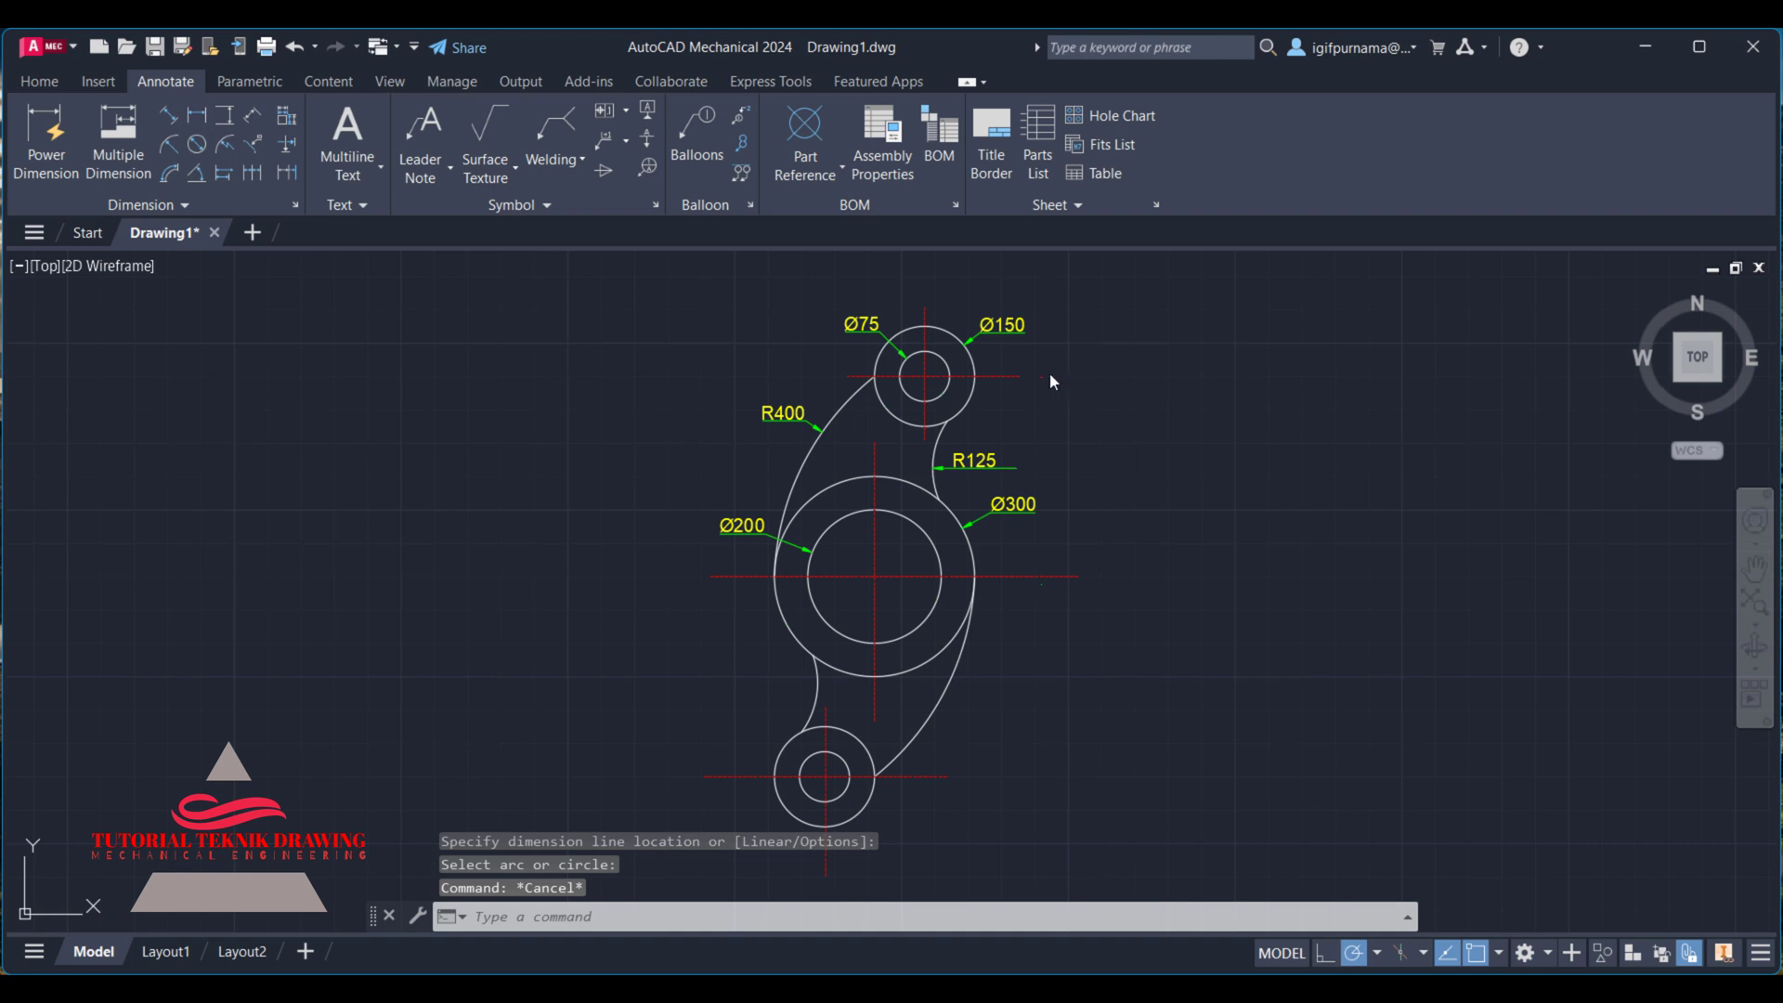
click(925, 375)
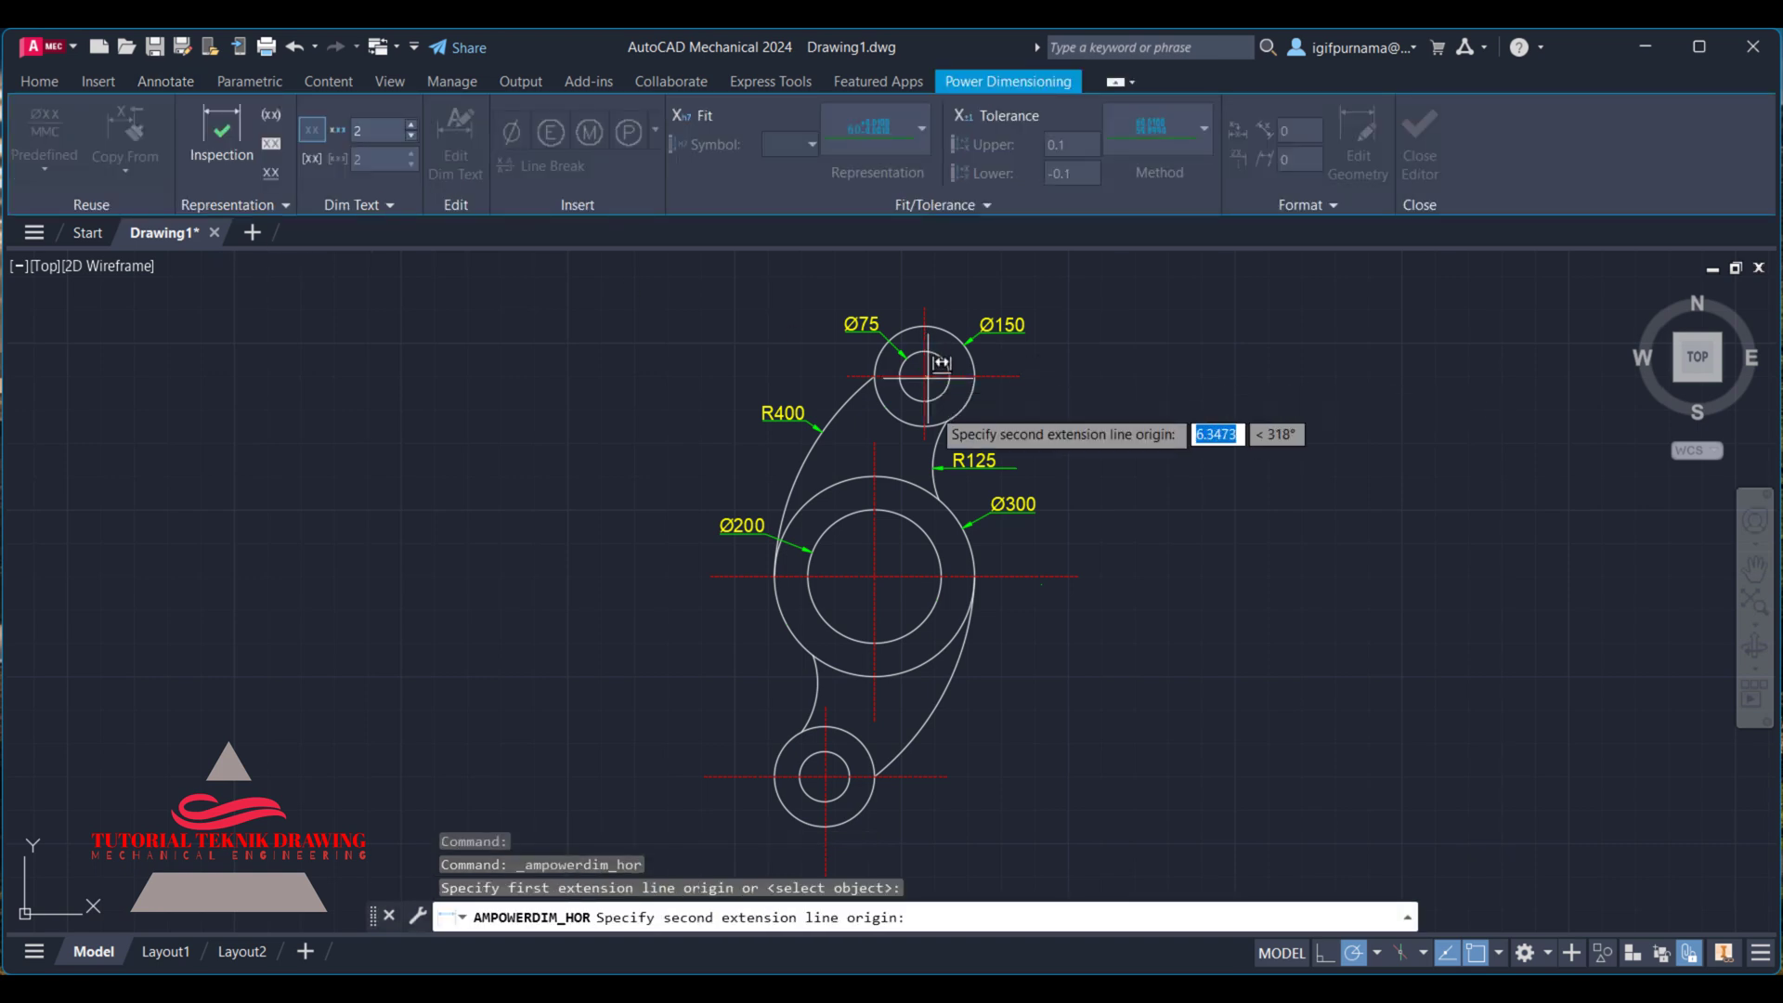
click(875, 576)
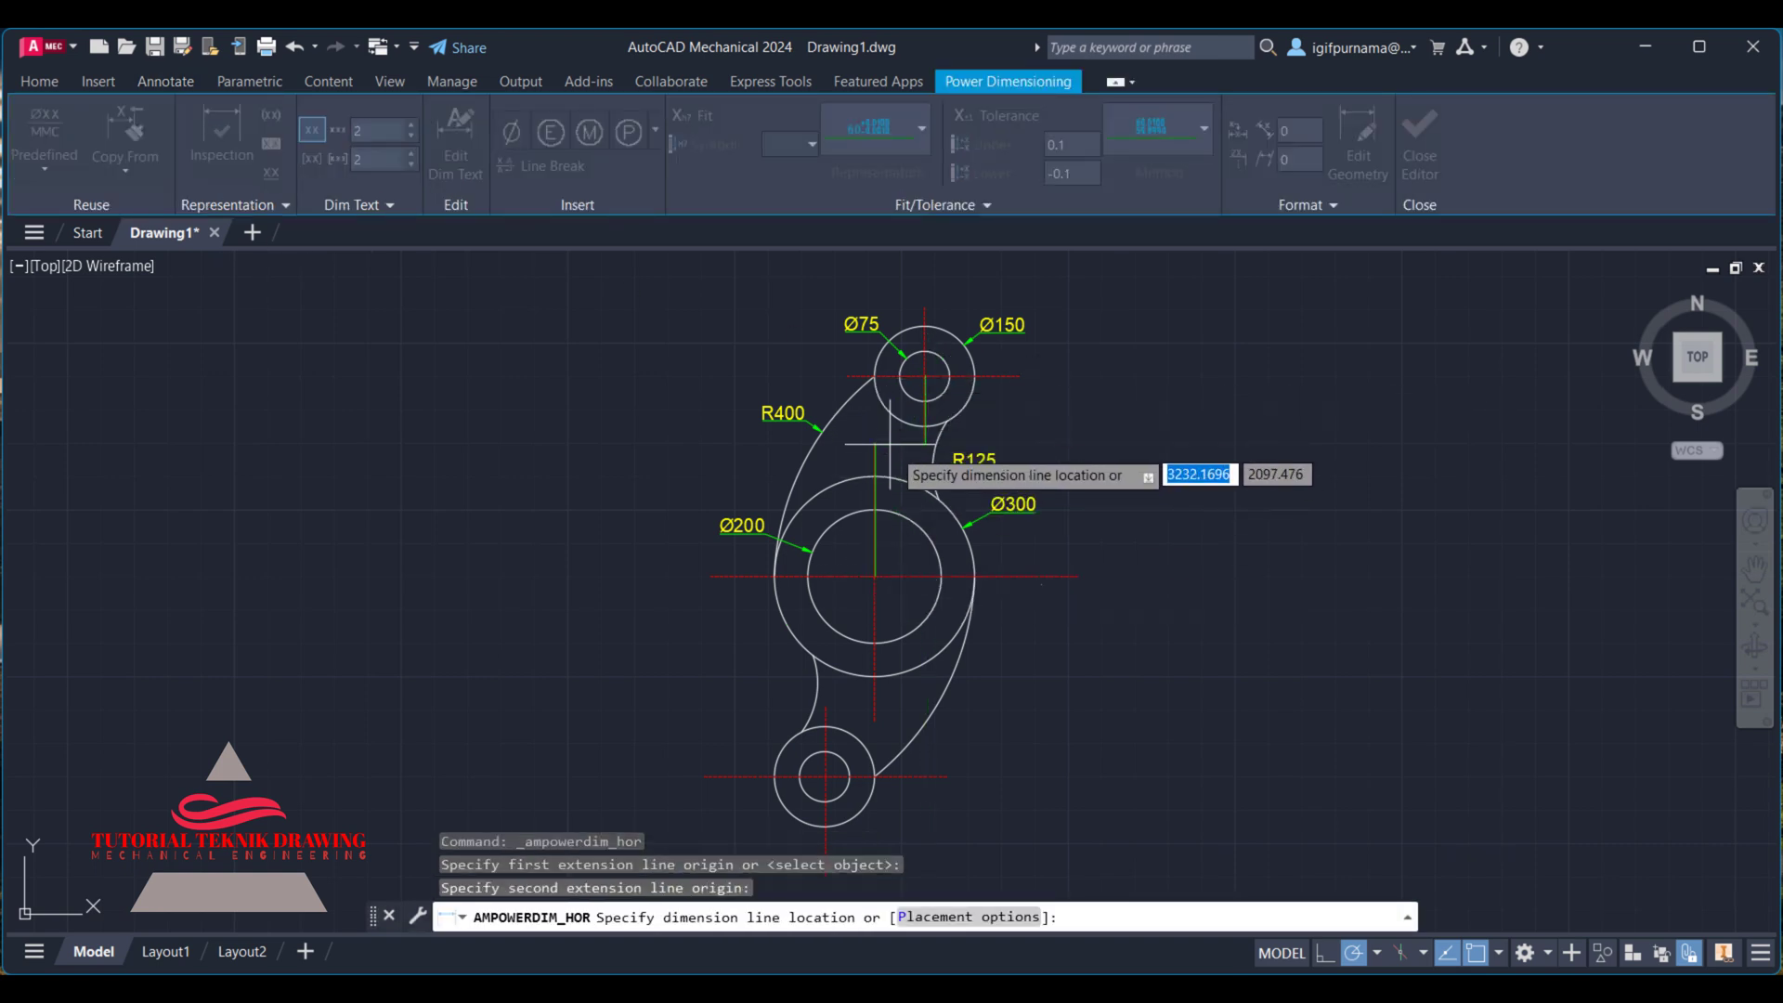
click(887, 453)
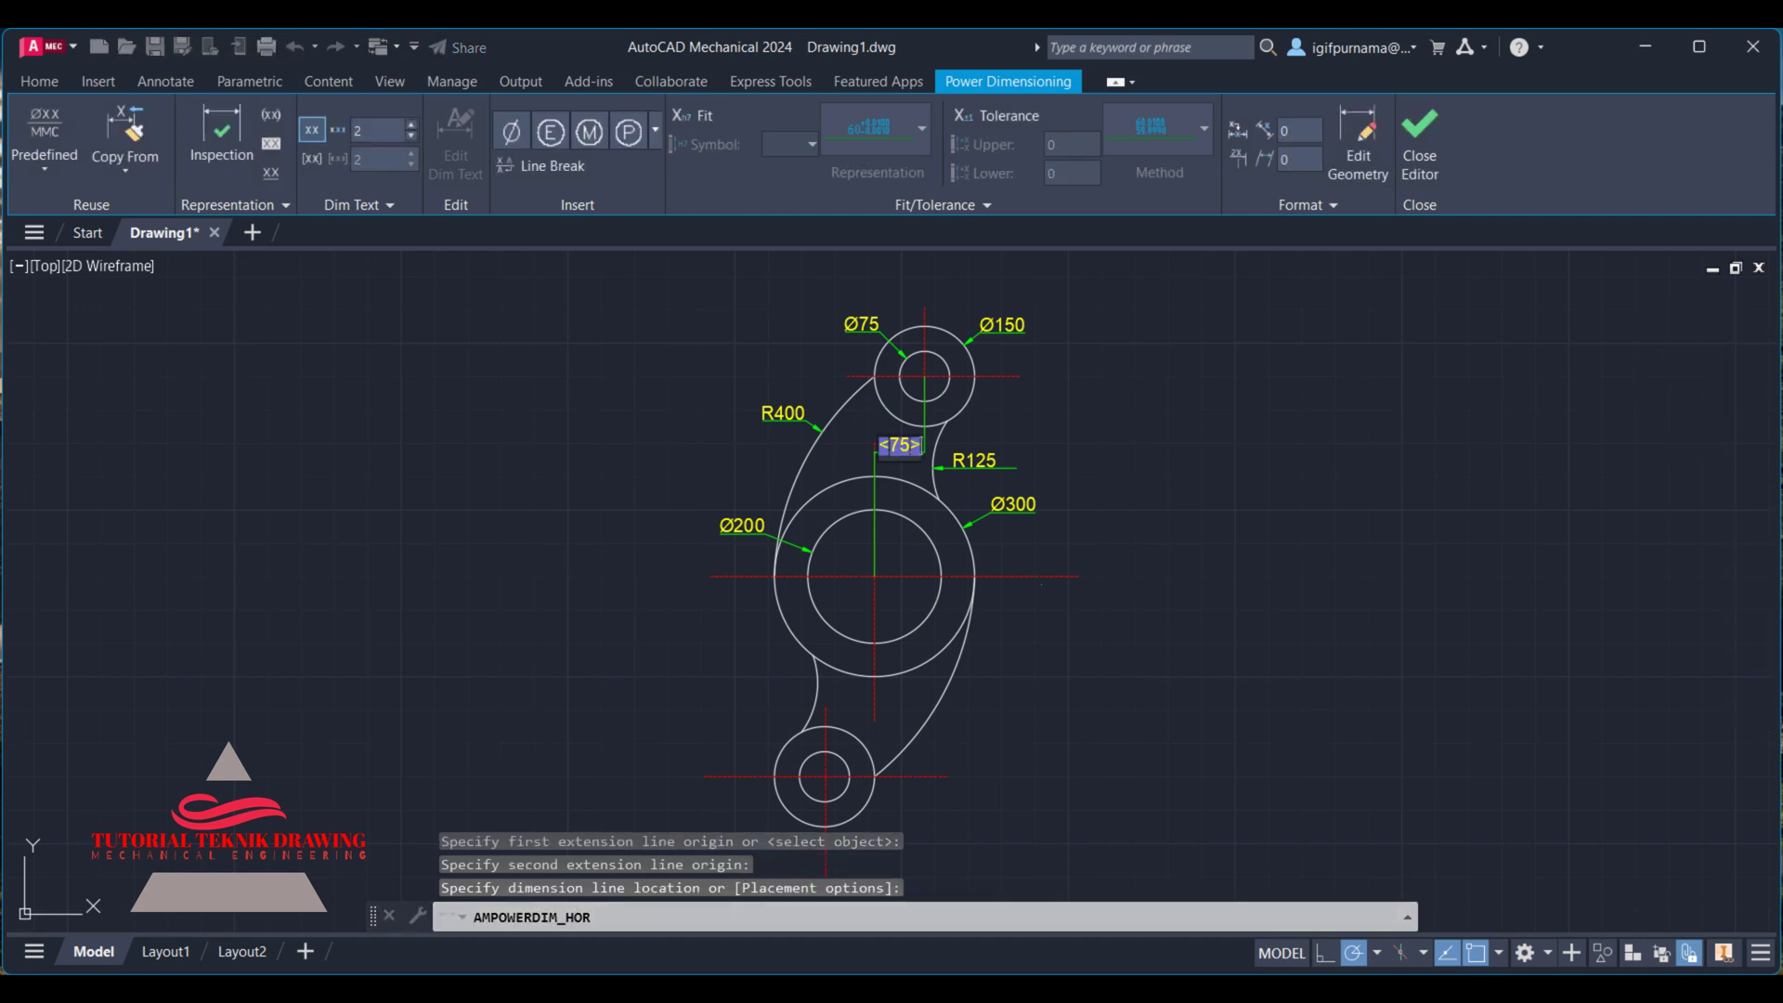
click(1434, 147)
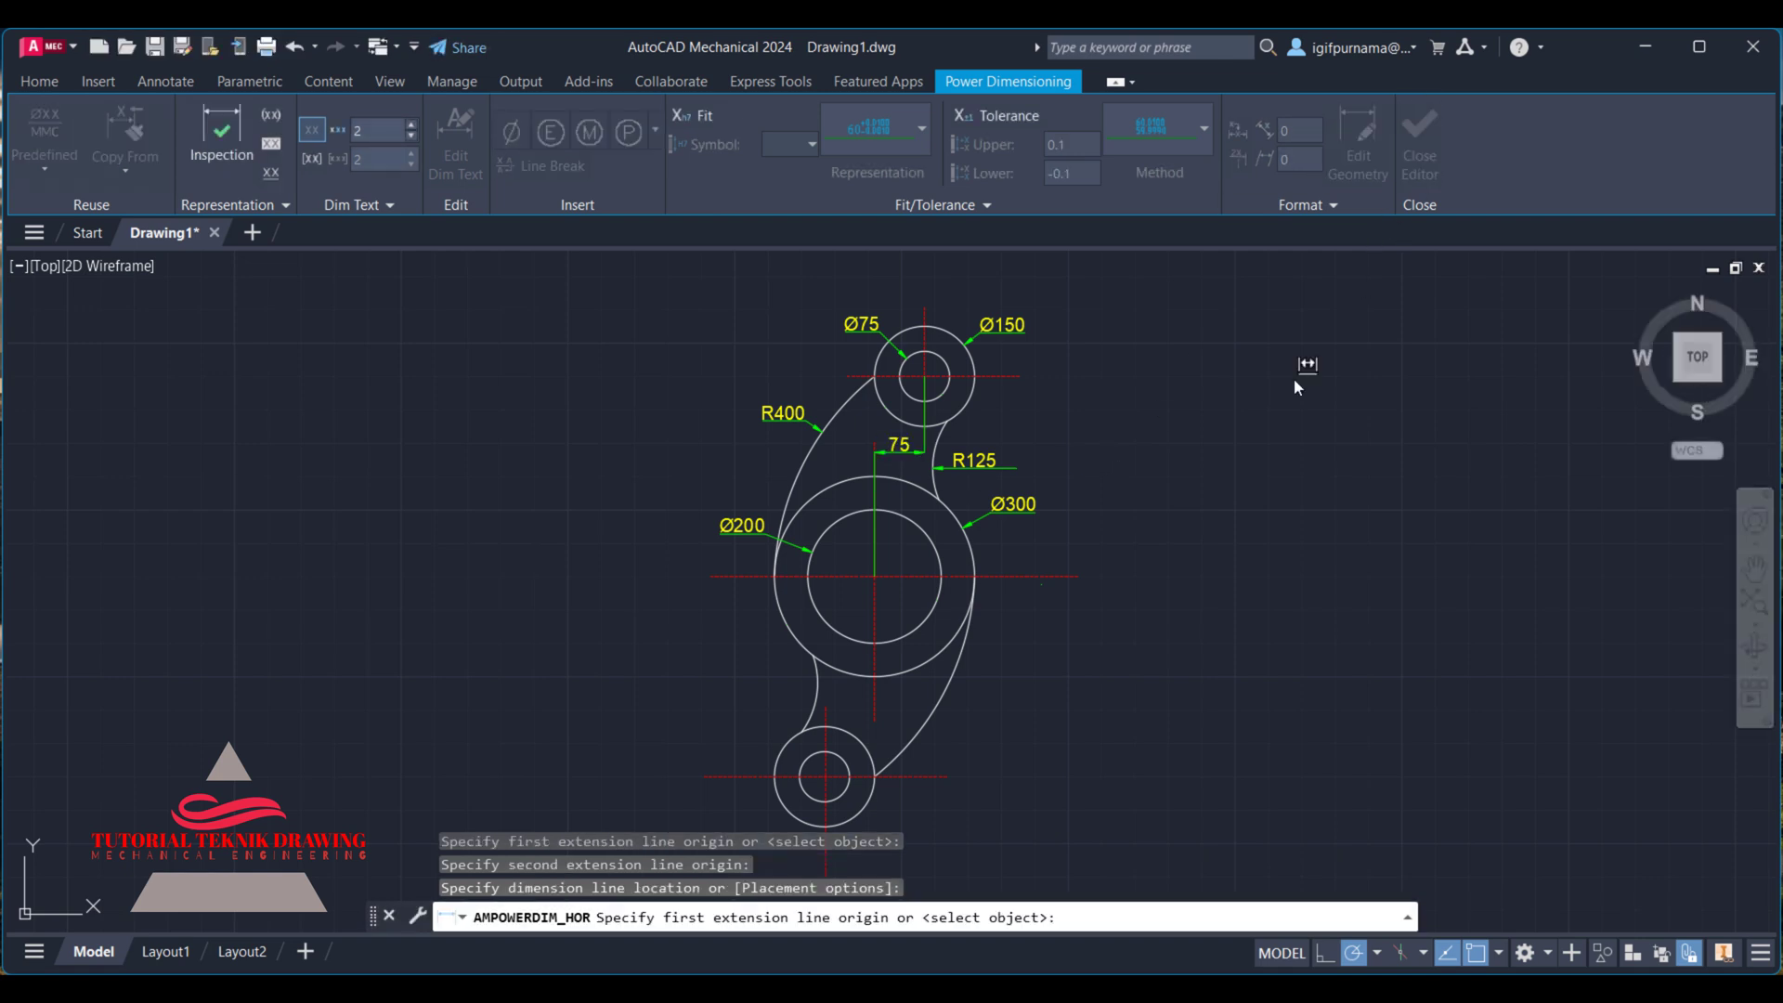
key(Return)
key(Escape)
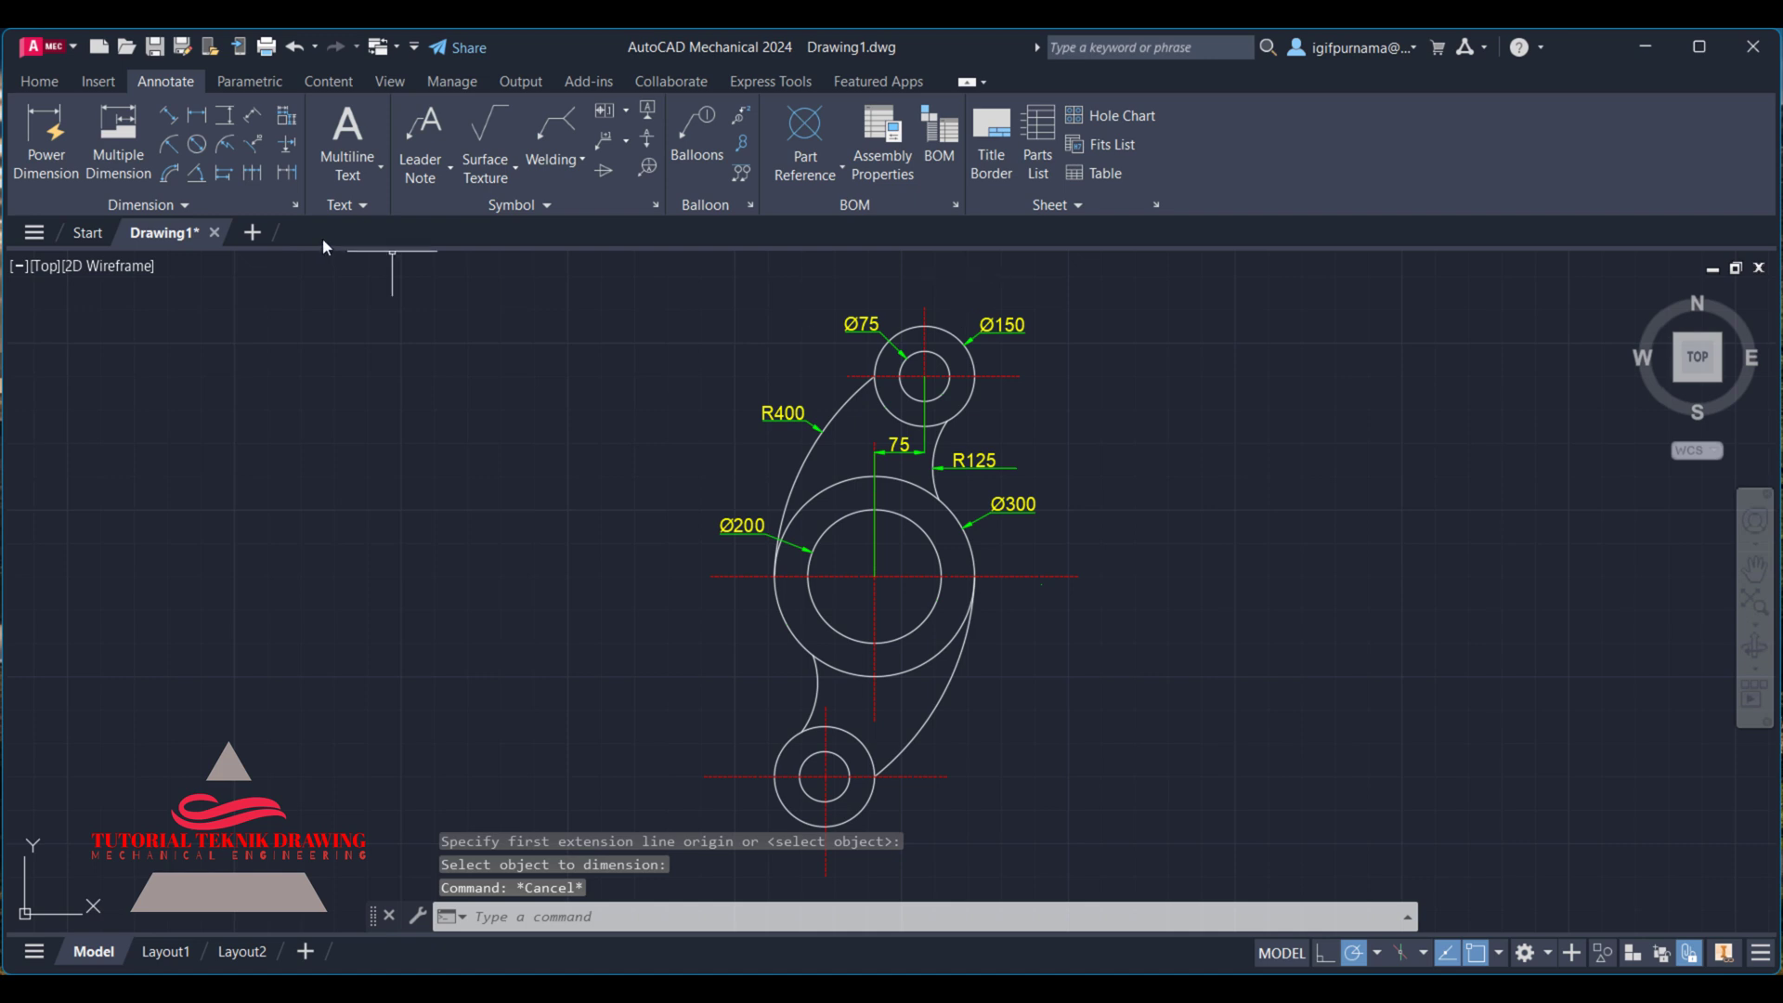
- Cancel an unwanted horizontal dimension started between the large and bottom circle centres
click(199, 126)
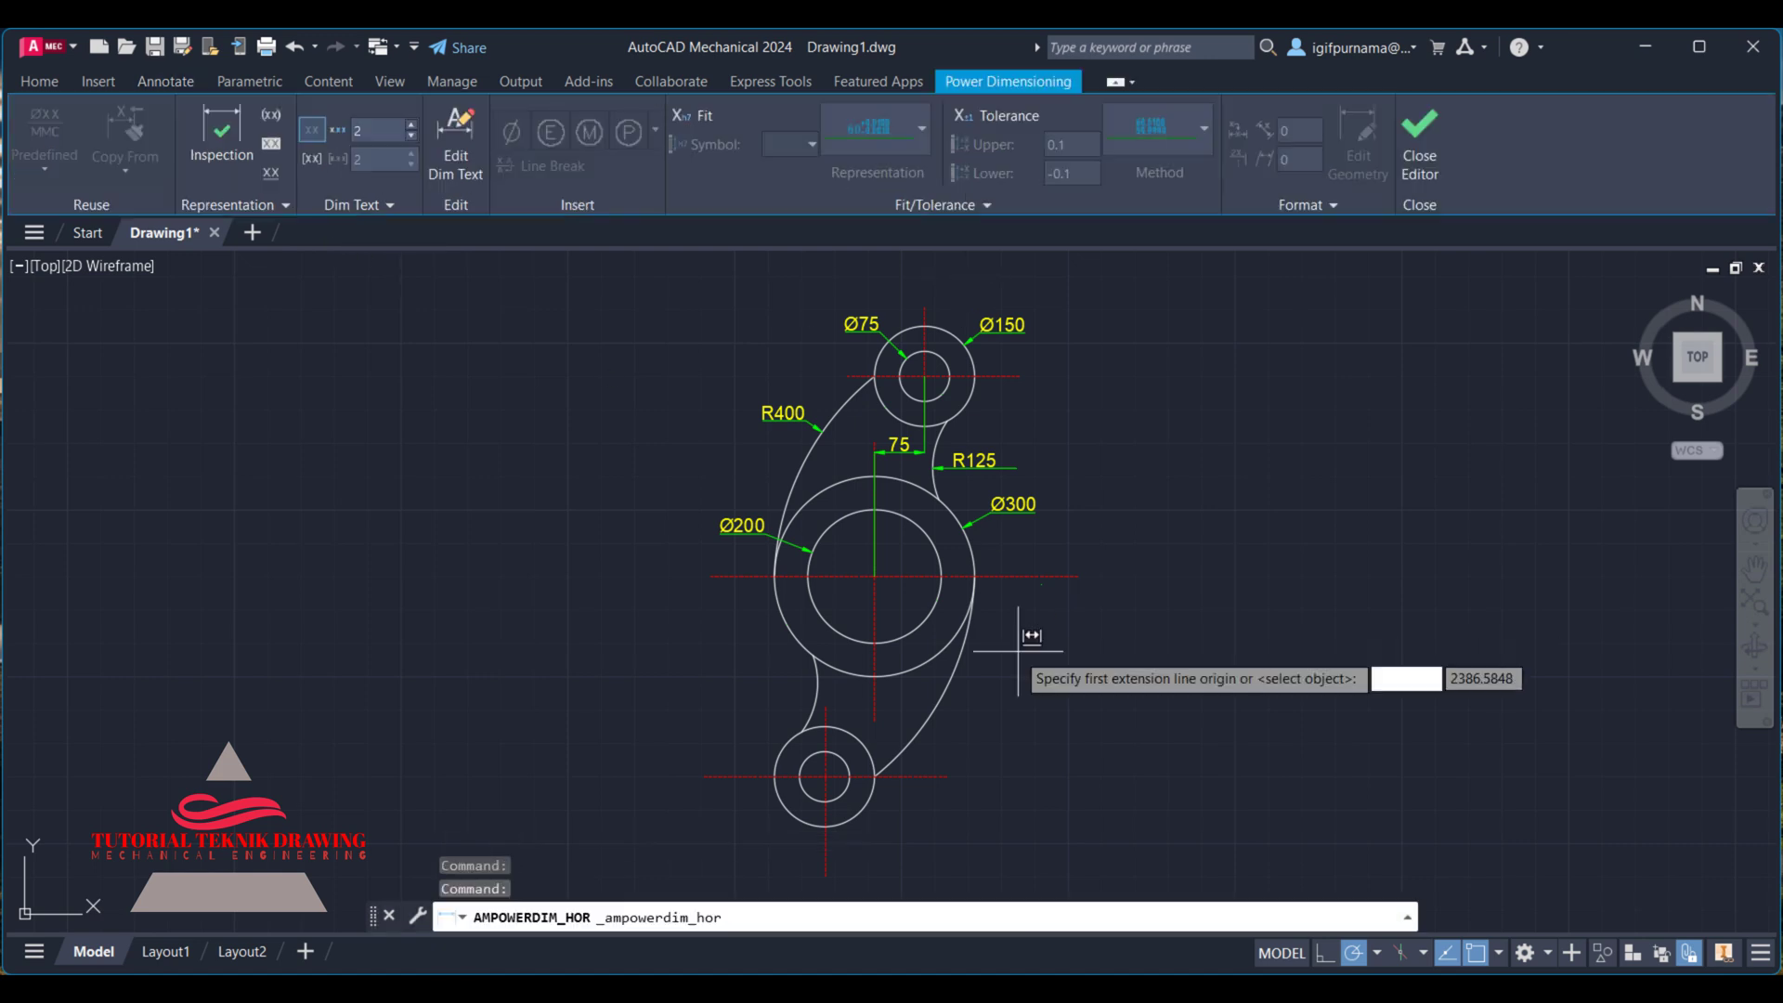
click(874, 576)
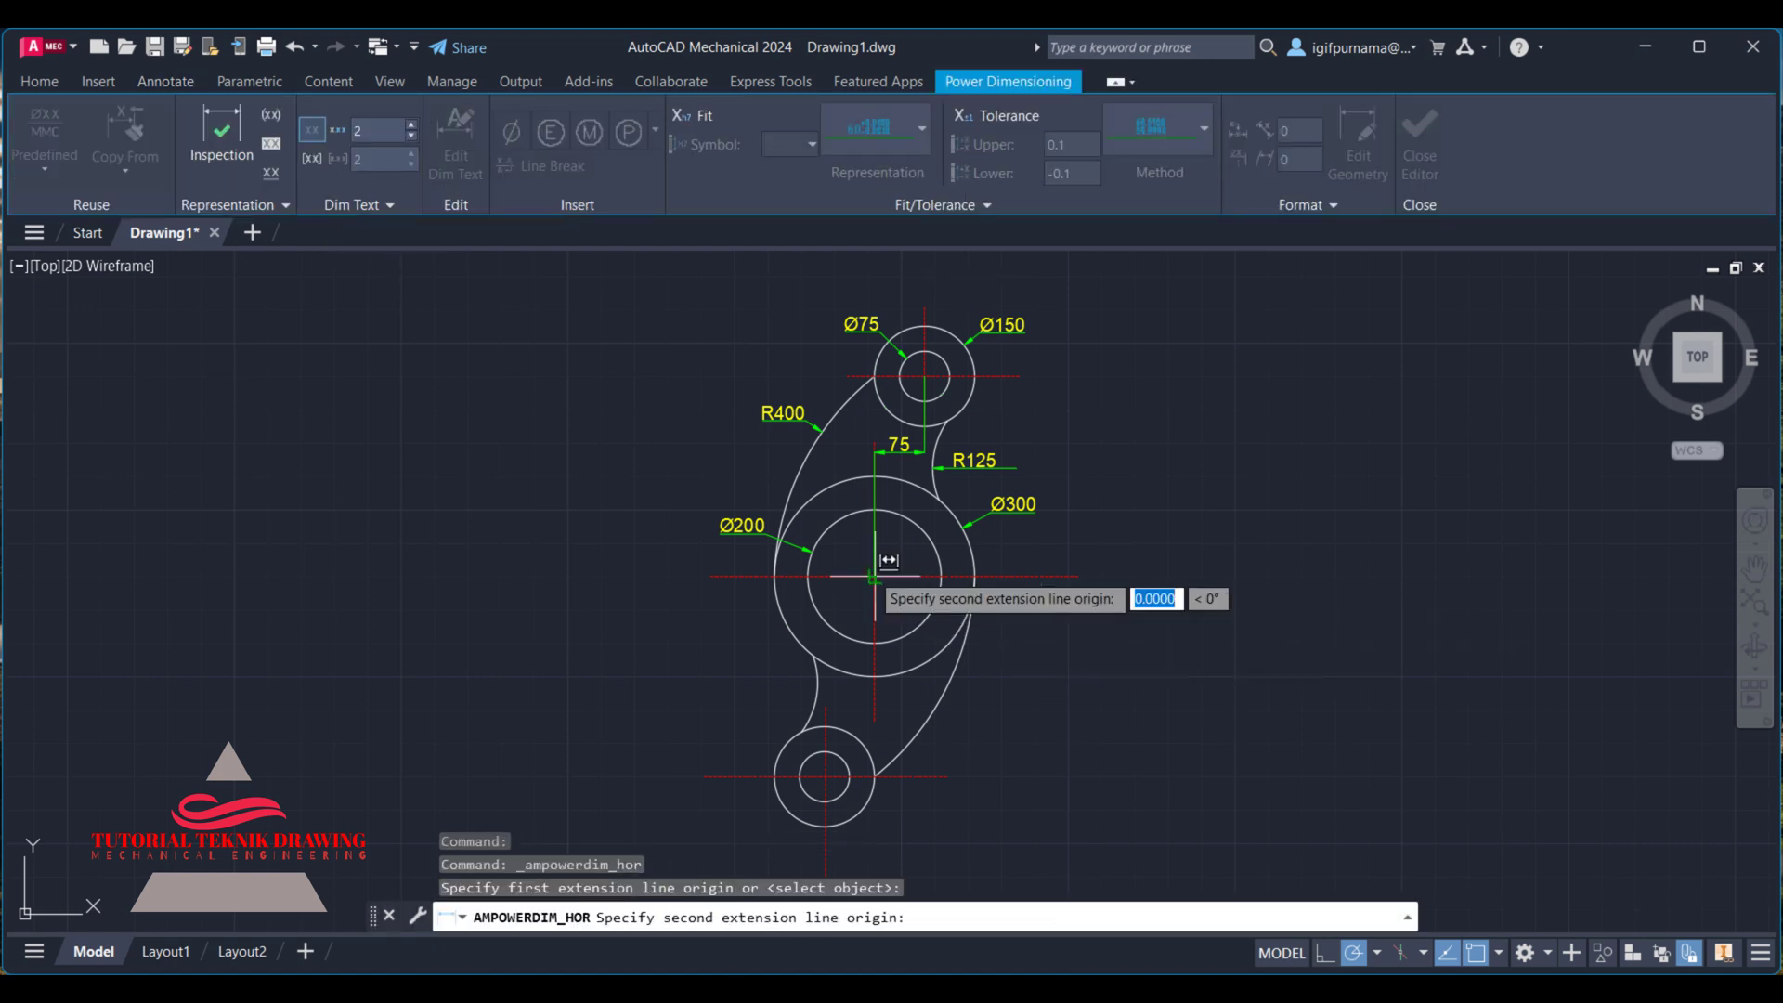
click(826, 778)
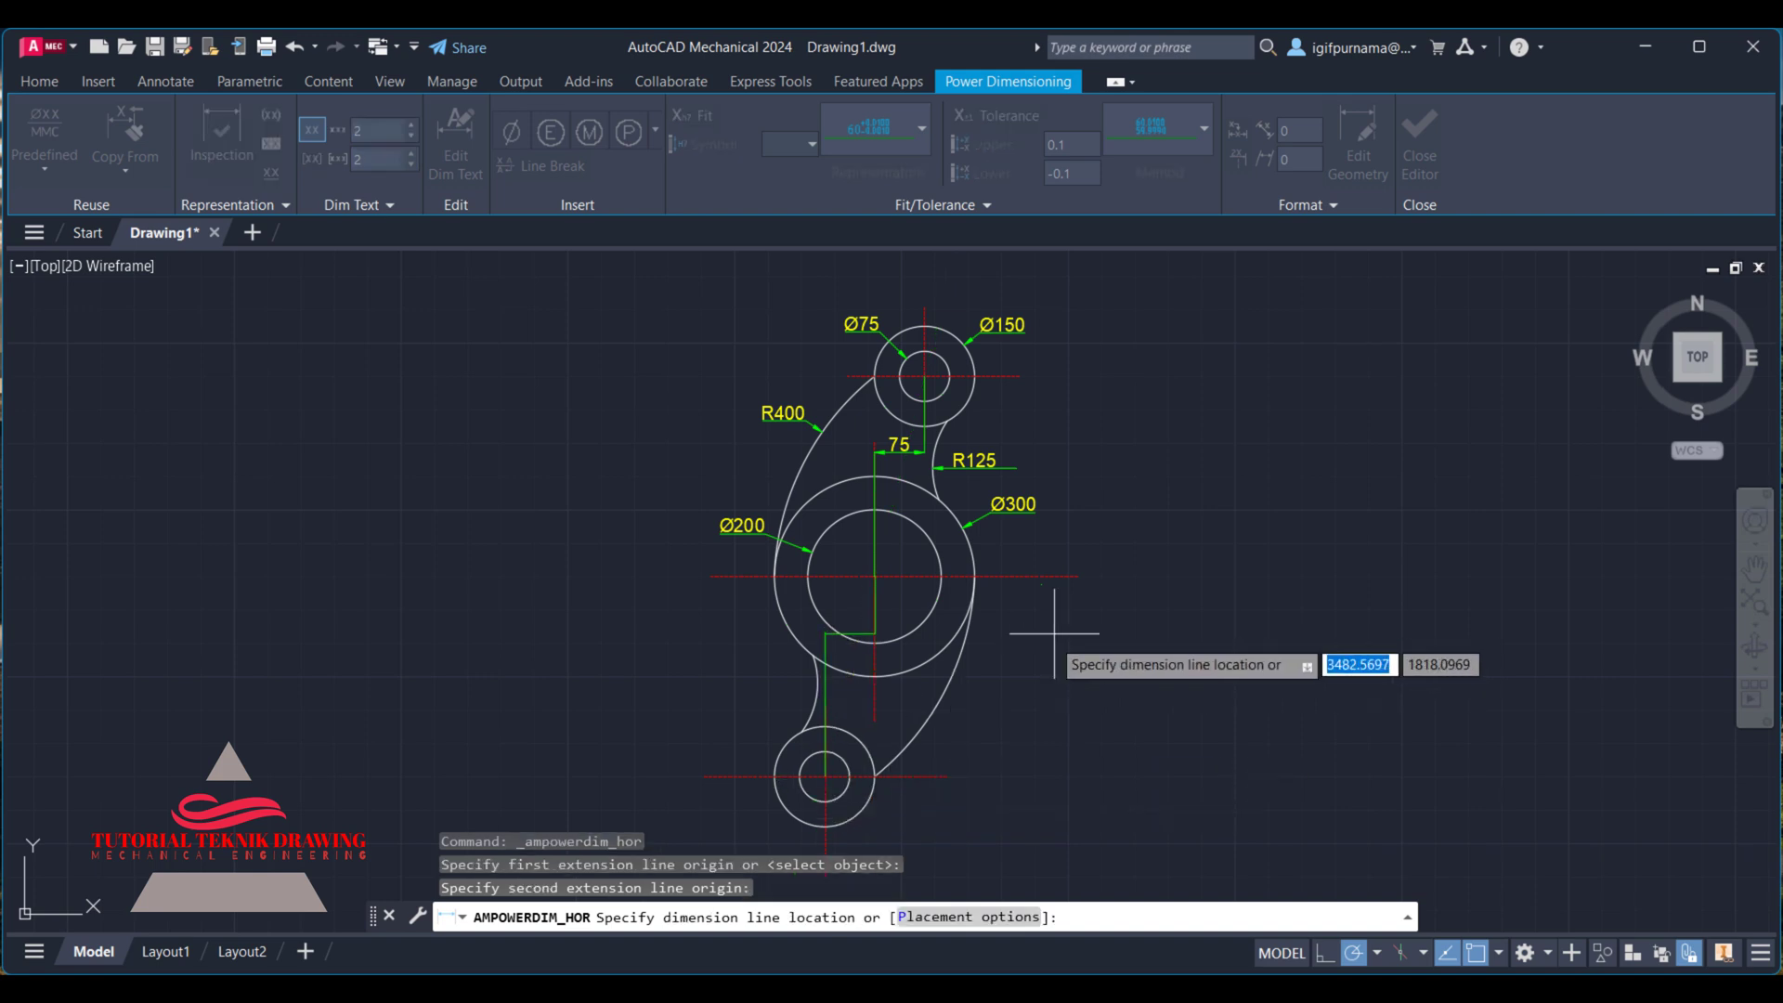
right_click(994, 683)
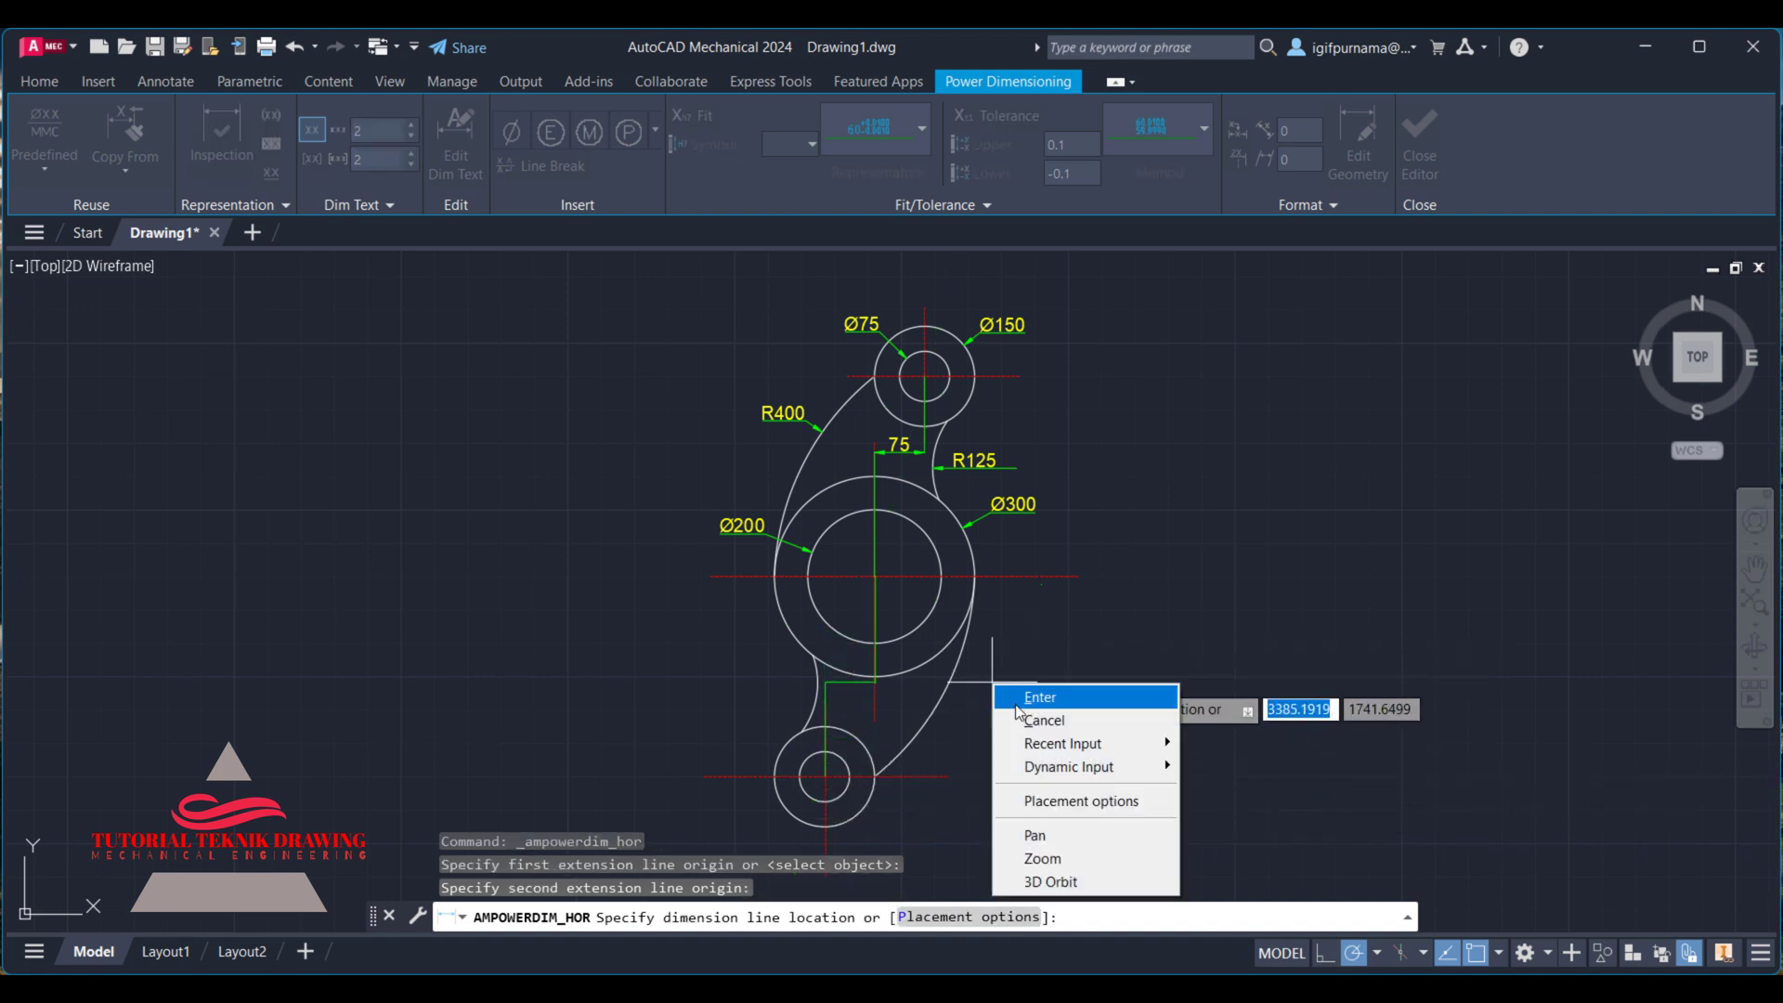
click(1040, 722)
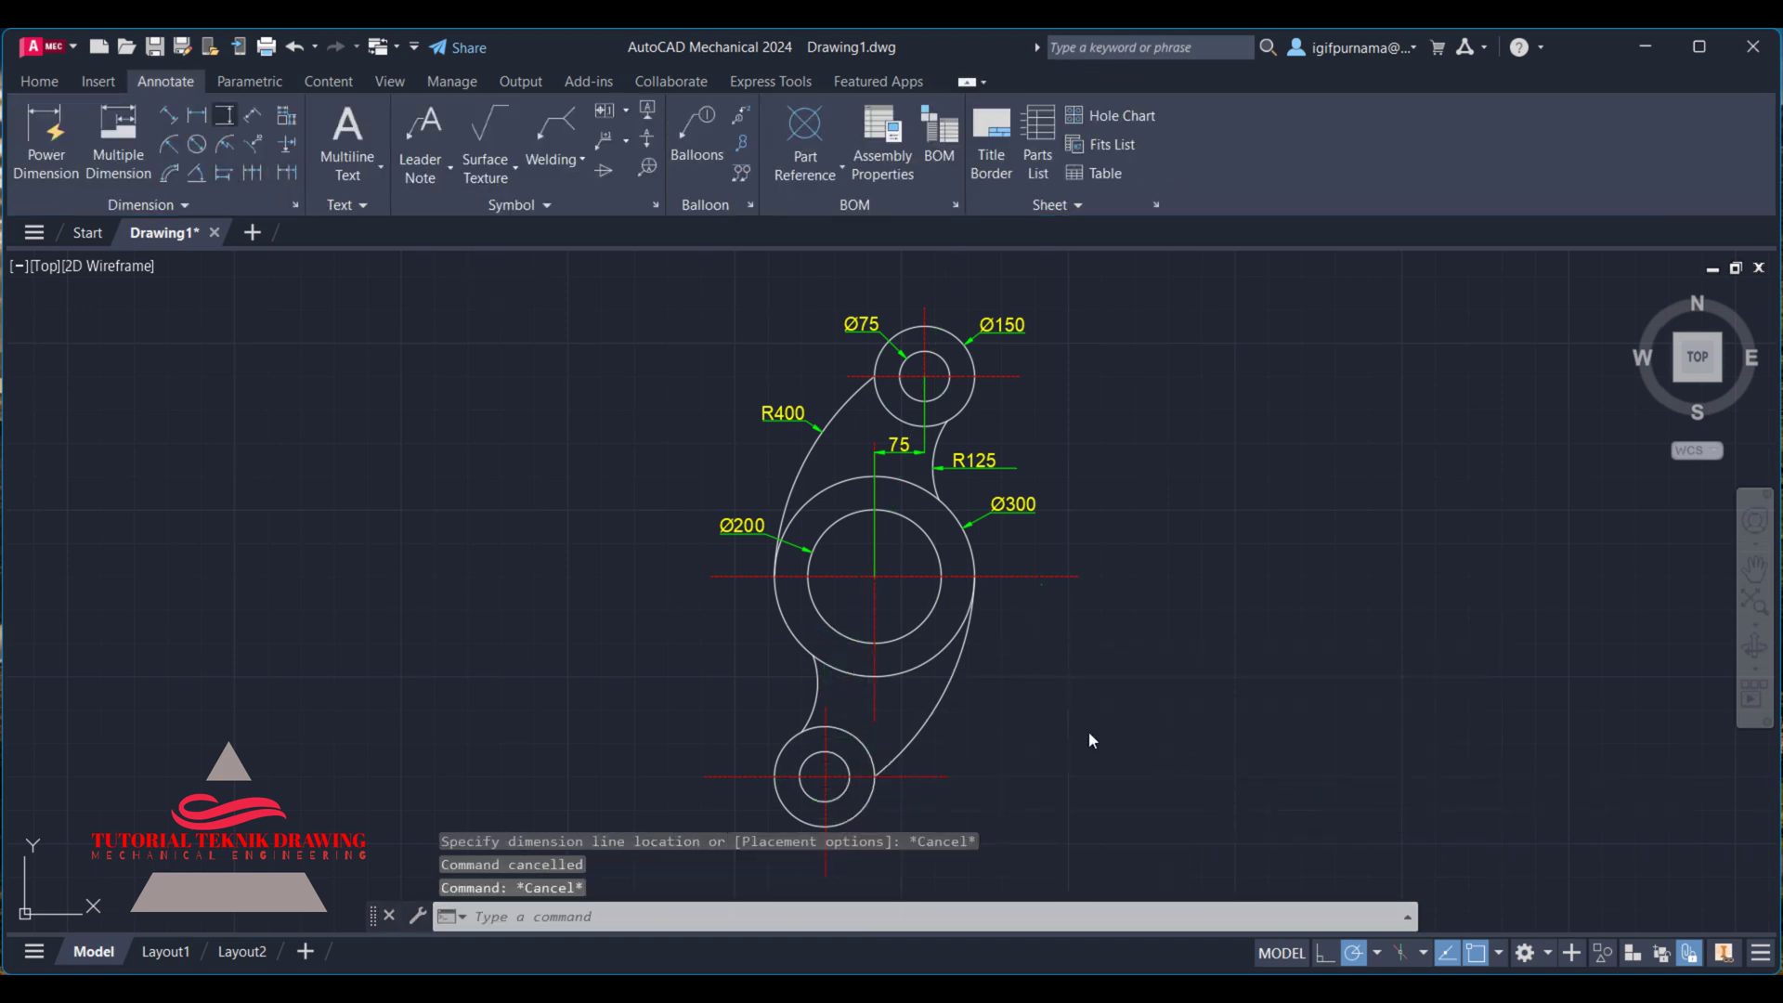
- Abandon a first vertical dimension attempt between the large and bottom circle centres
key(Return)
click(875, 578)
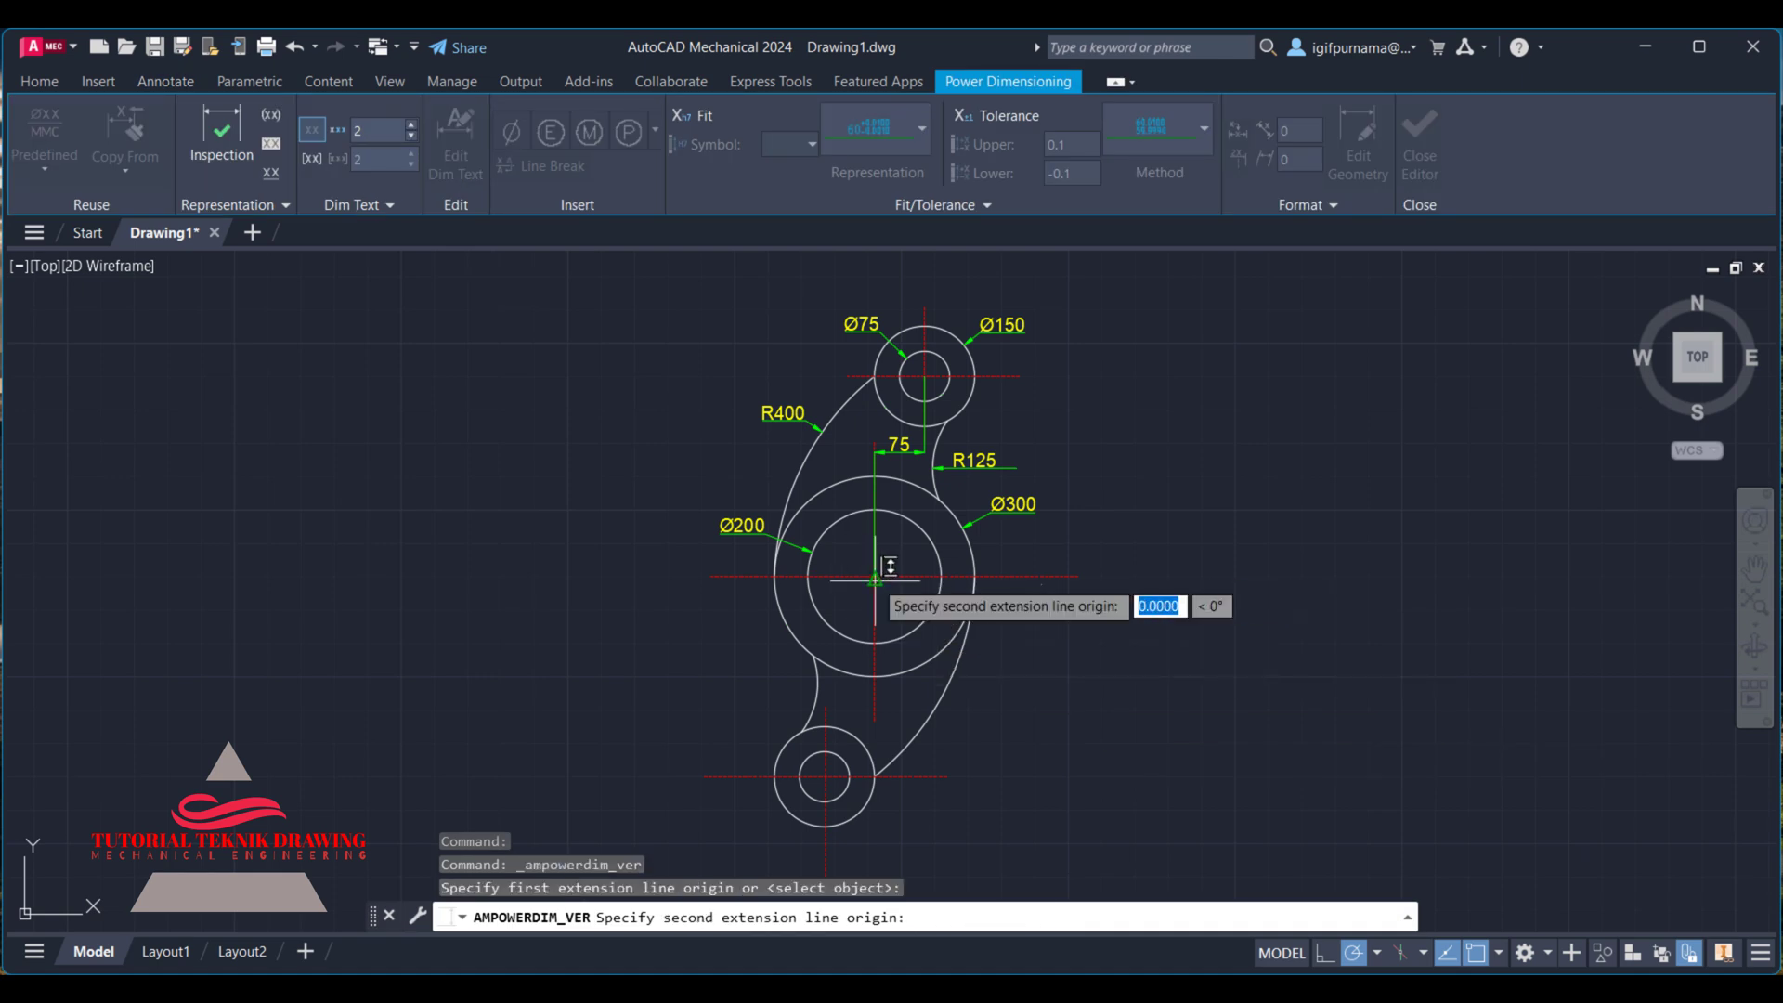
click(824, 777)
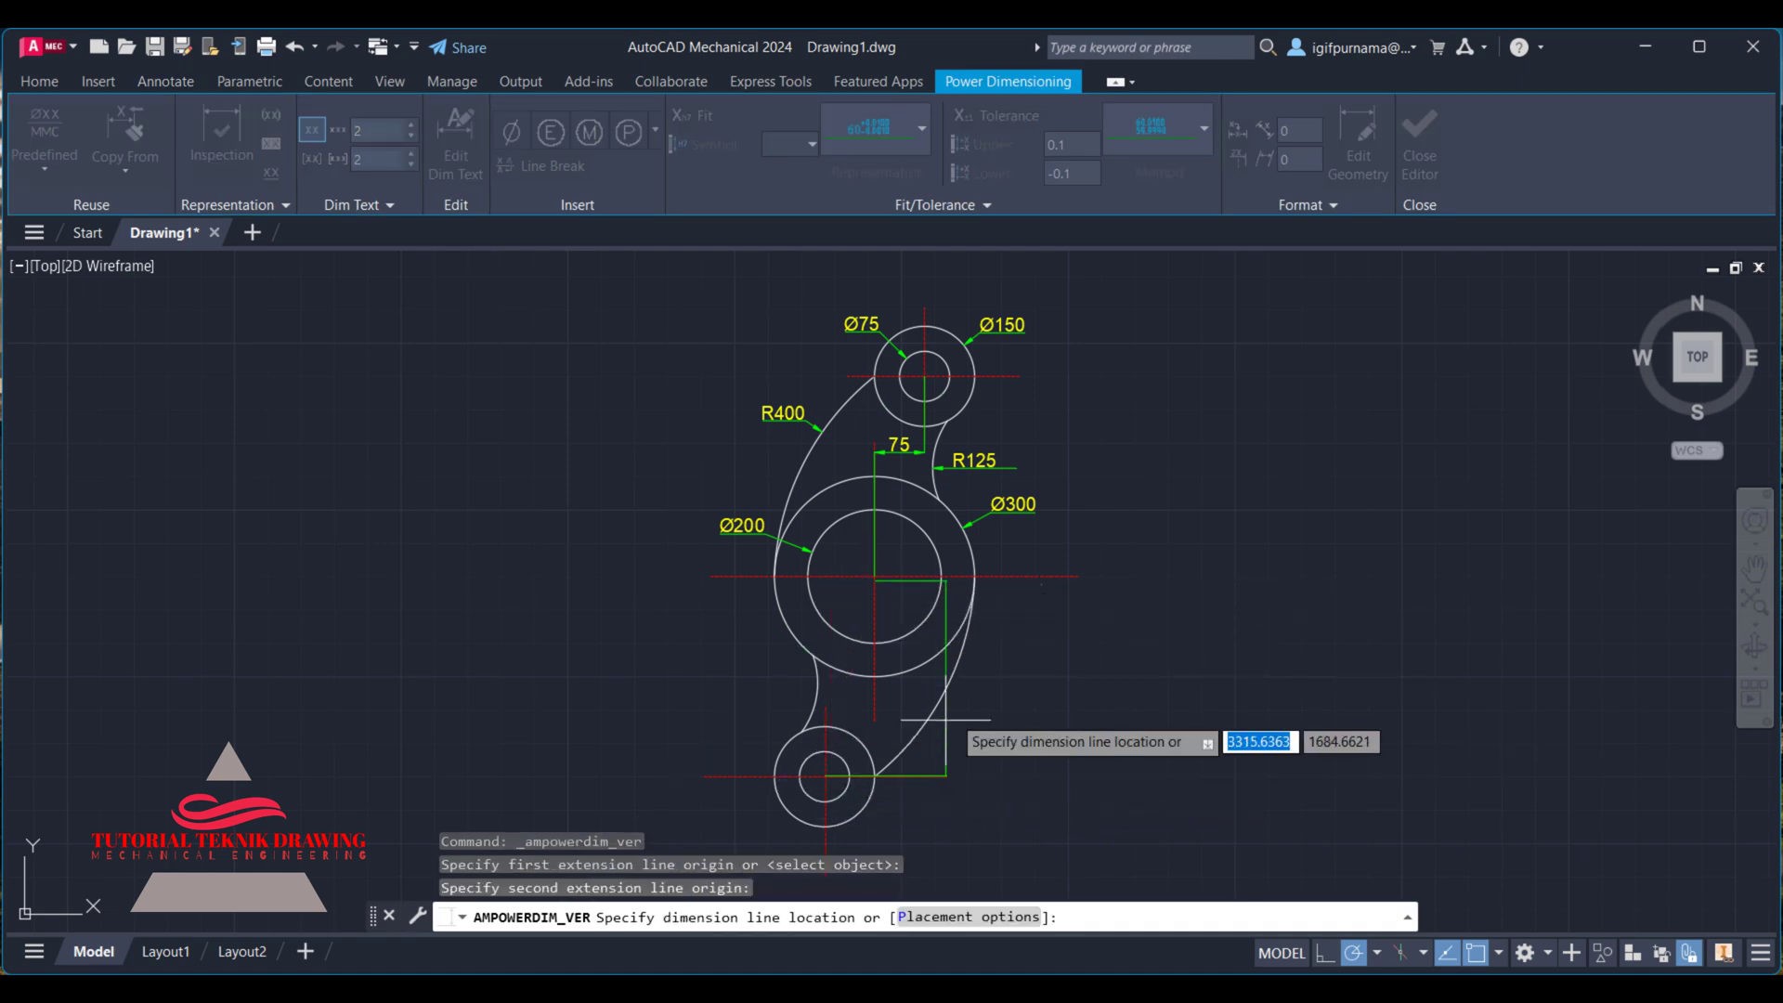
right_click(1017, 685)
click(1040, 720)
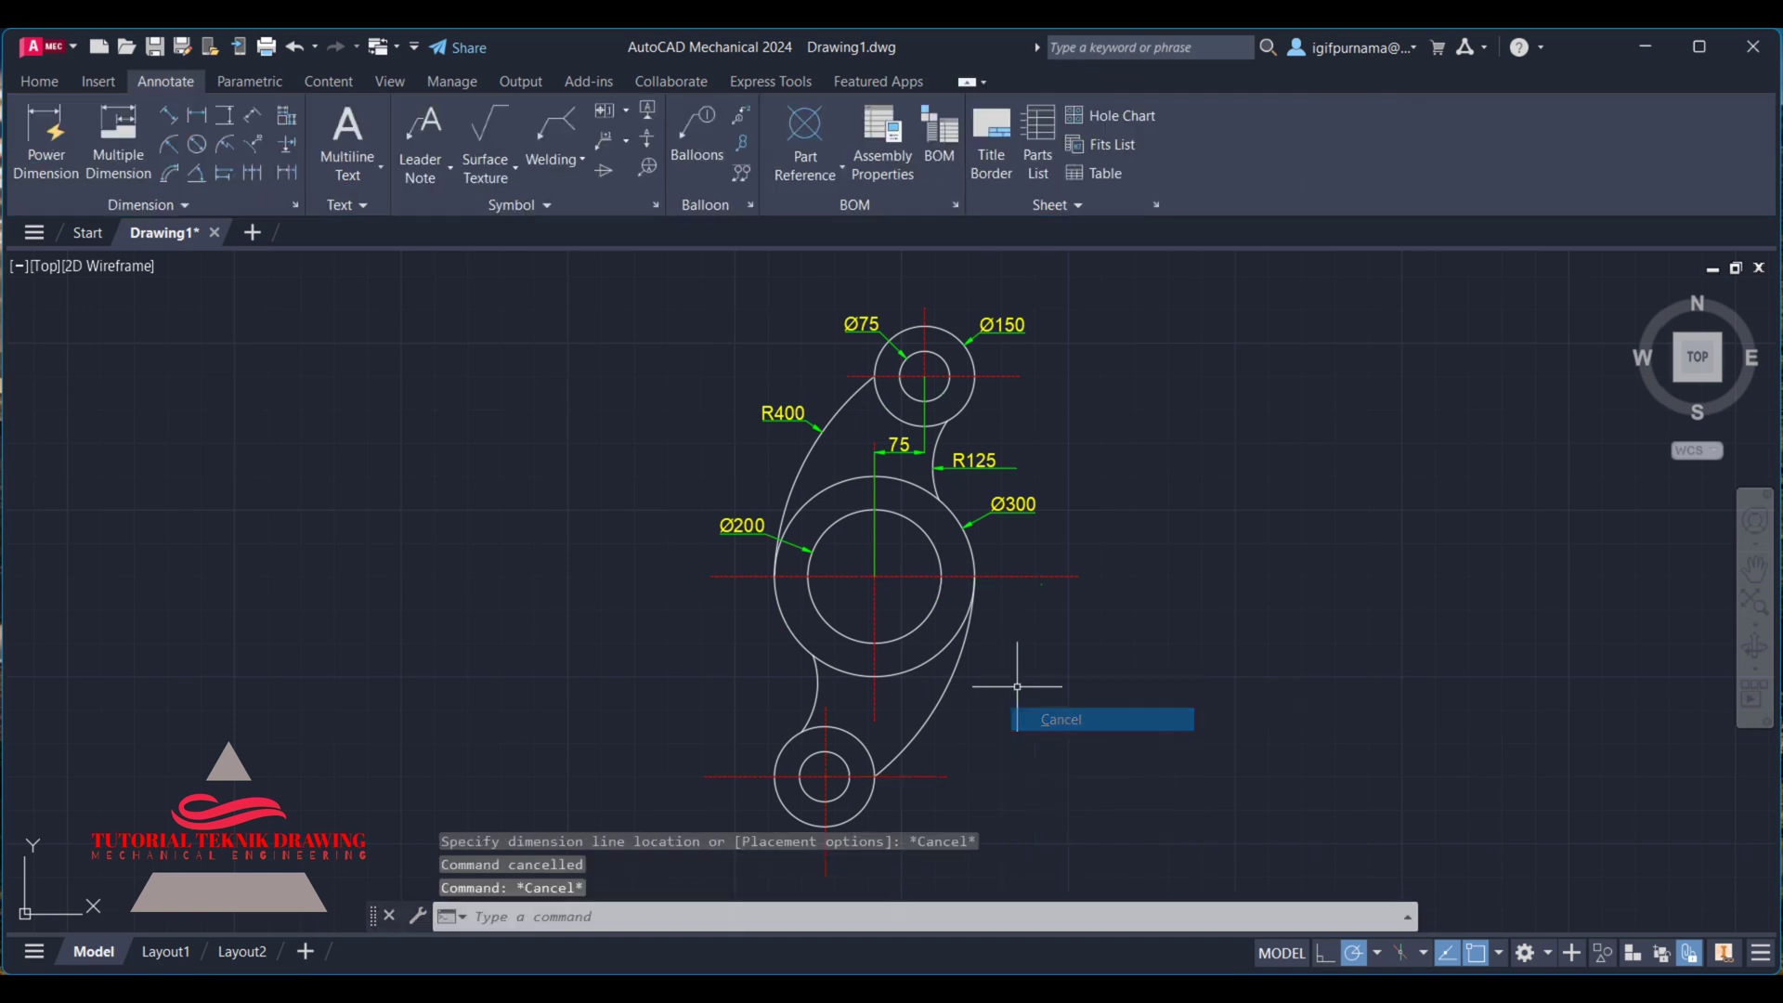
- Place a vertical 300 dimension from the large circle's centre to the bottom circle's centre, right of the lever
key(Return)
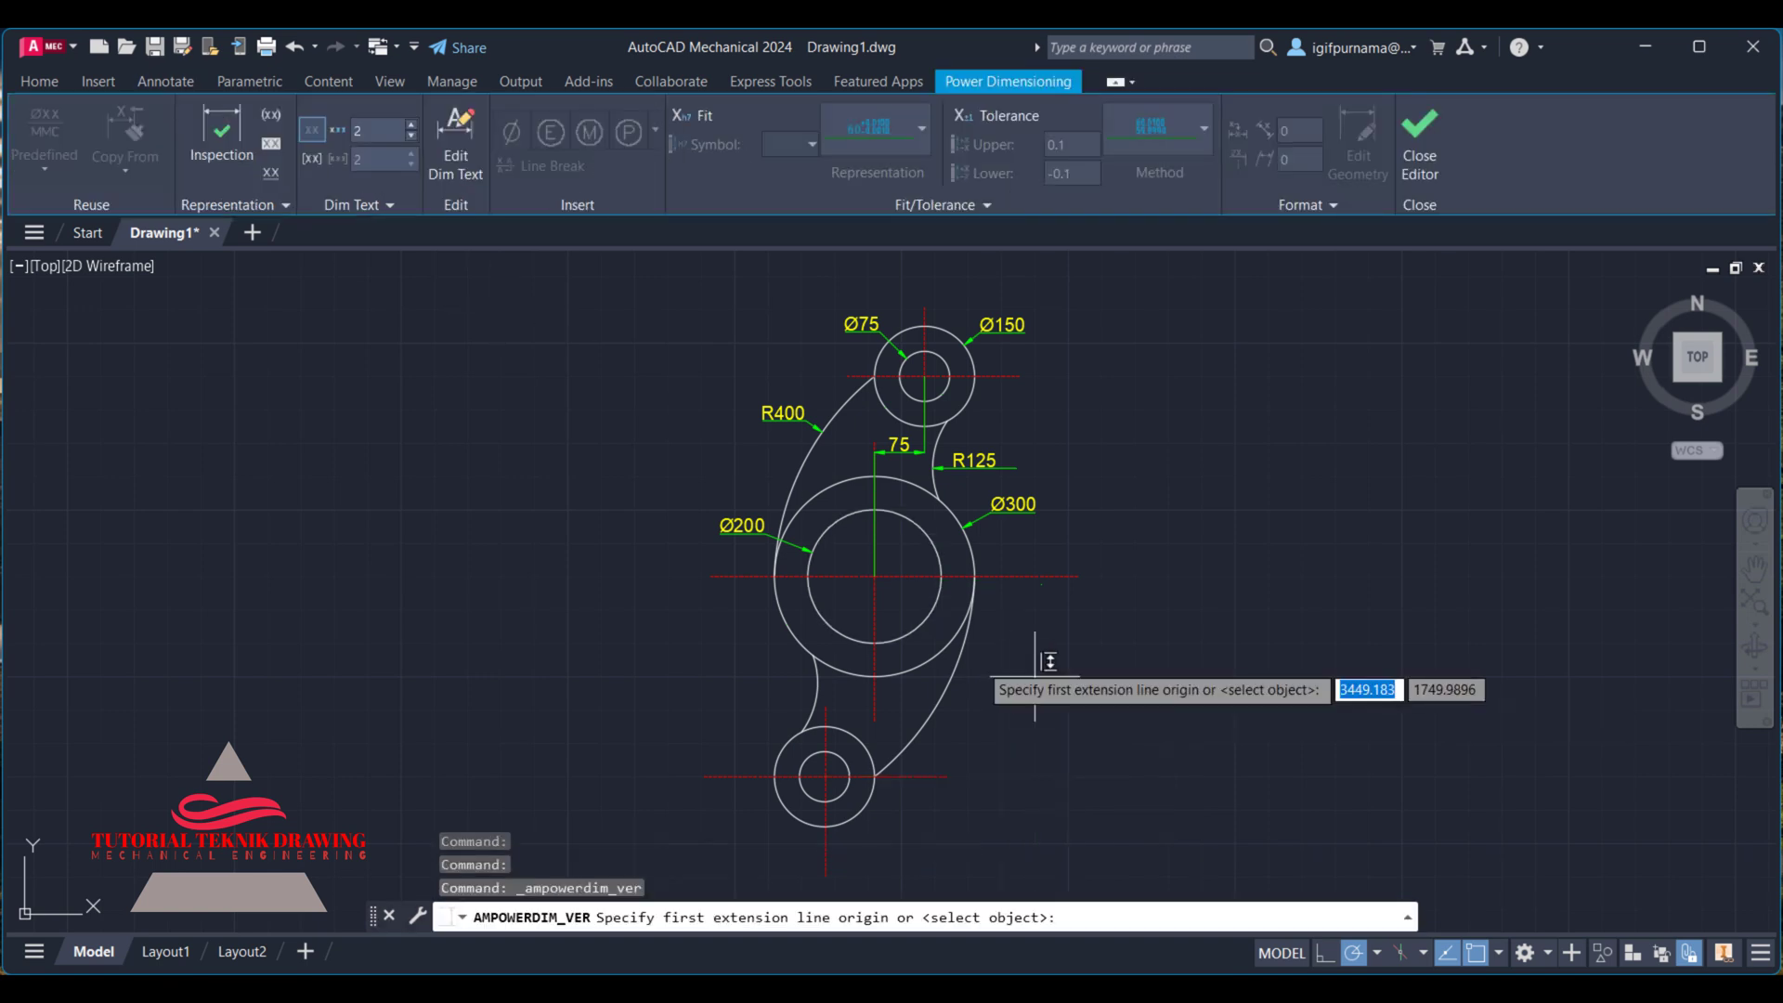
click(874, 576)
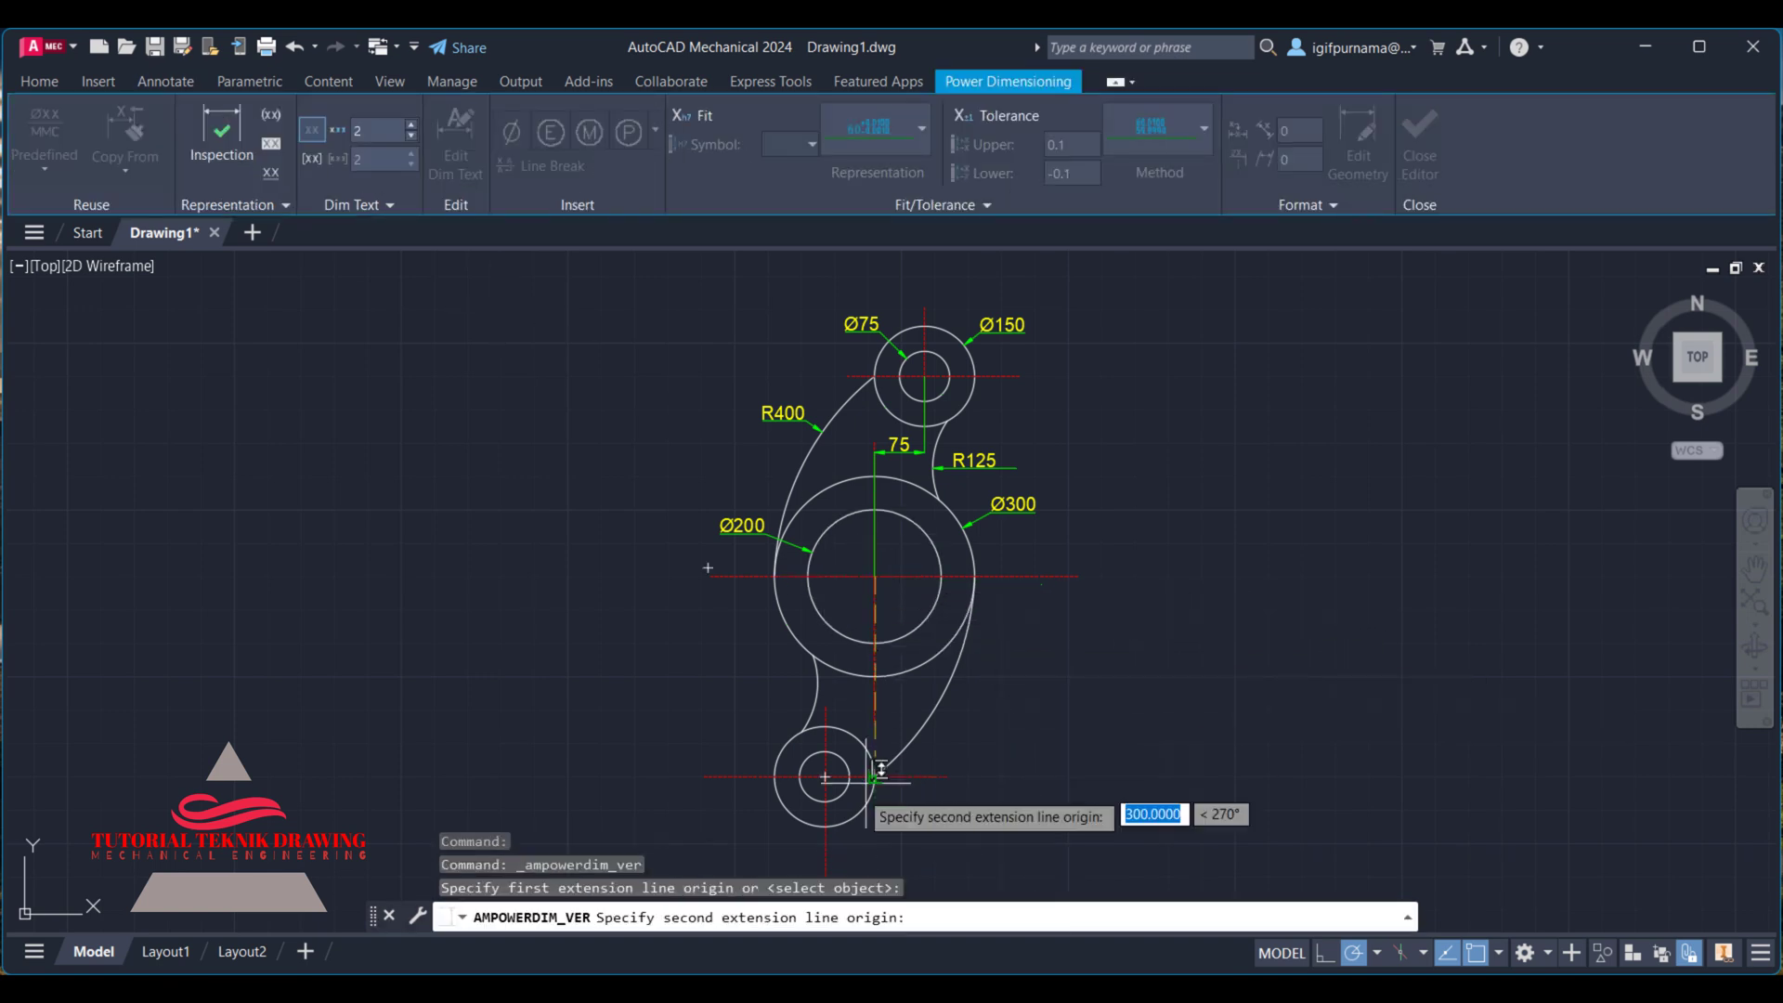
click(825, 777)
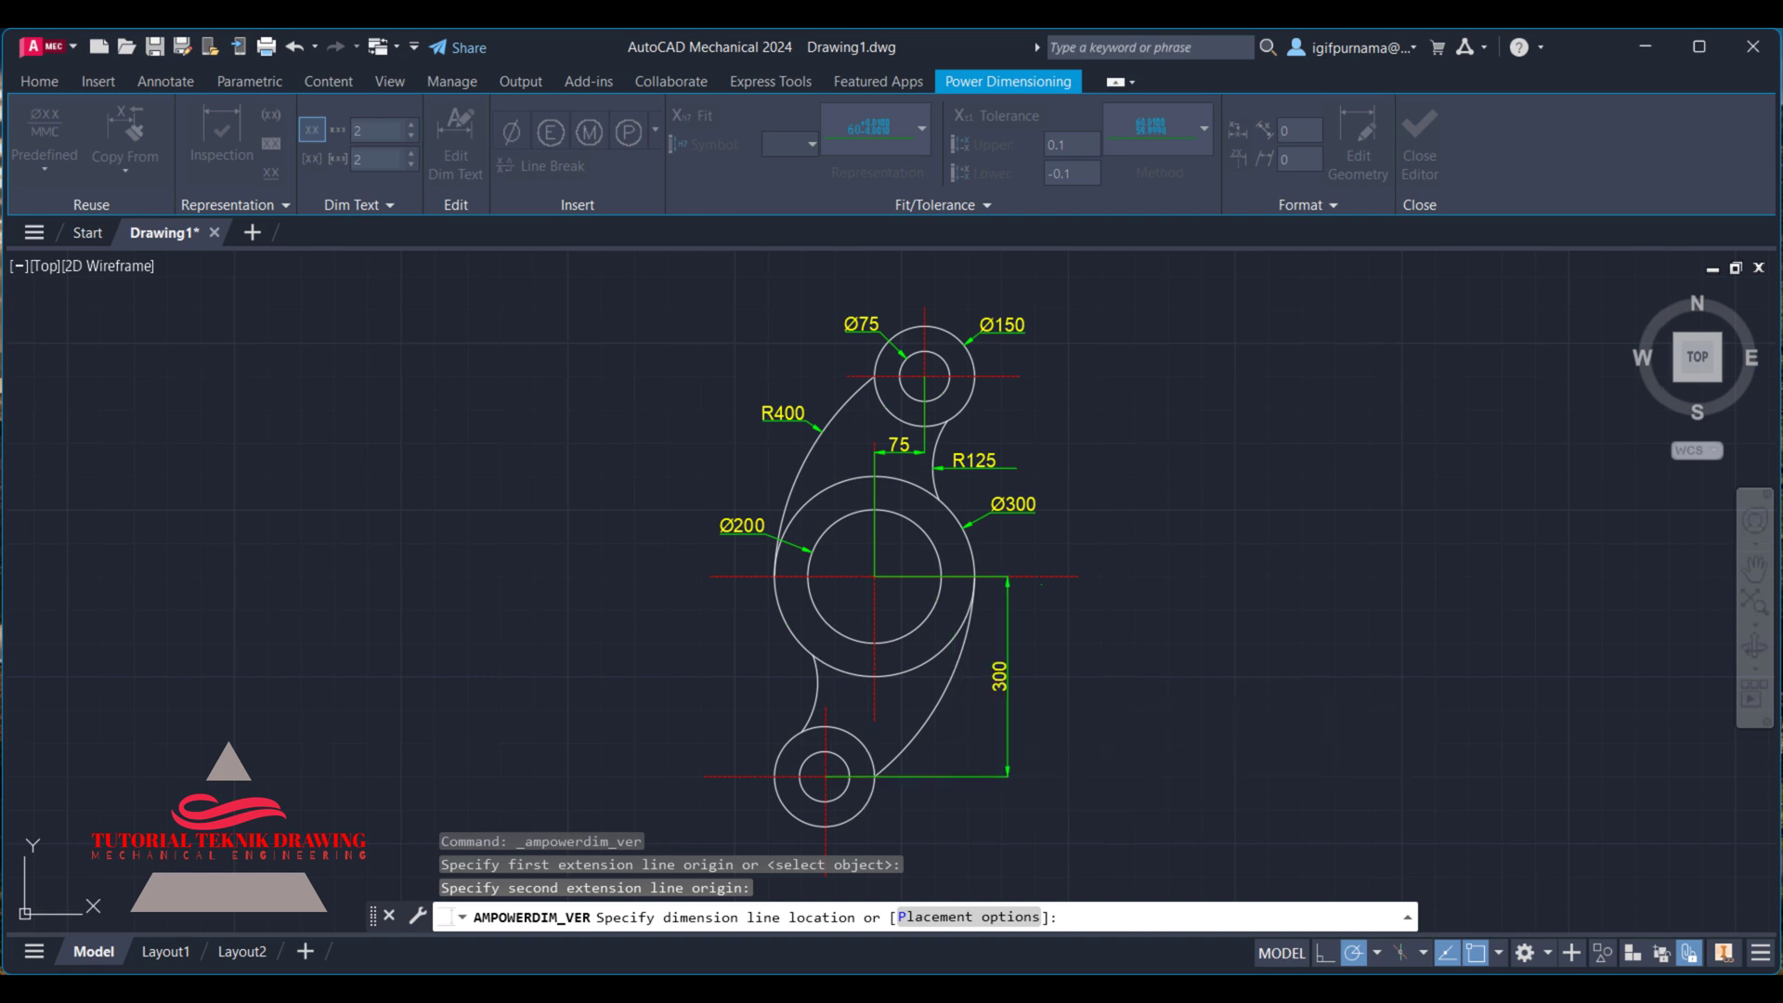
click(1008, 595)
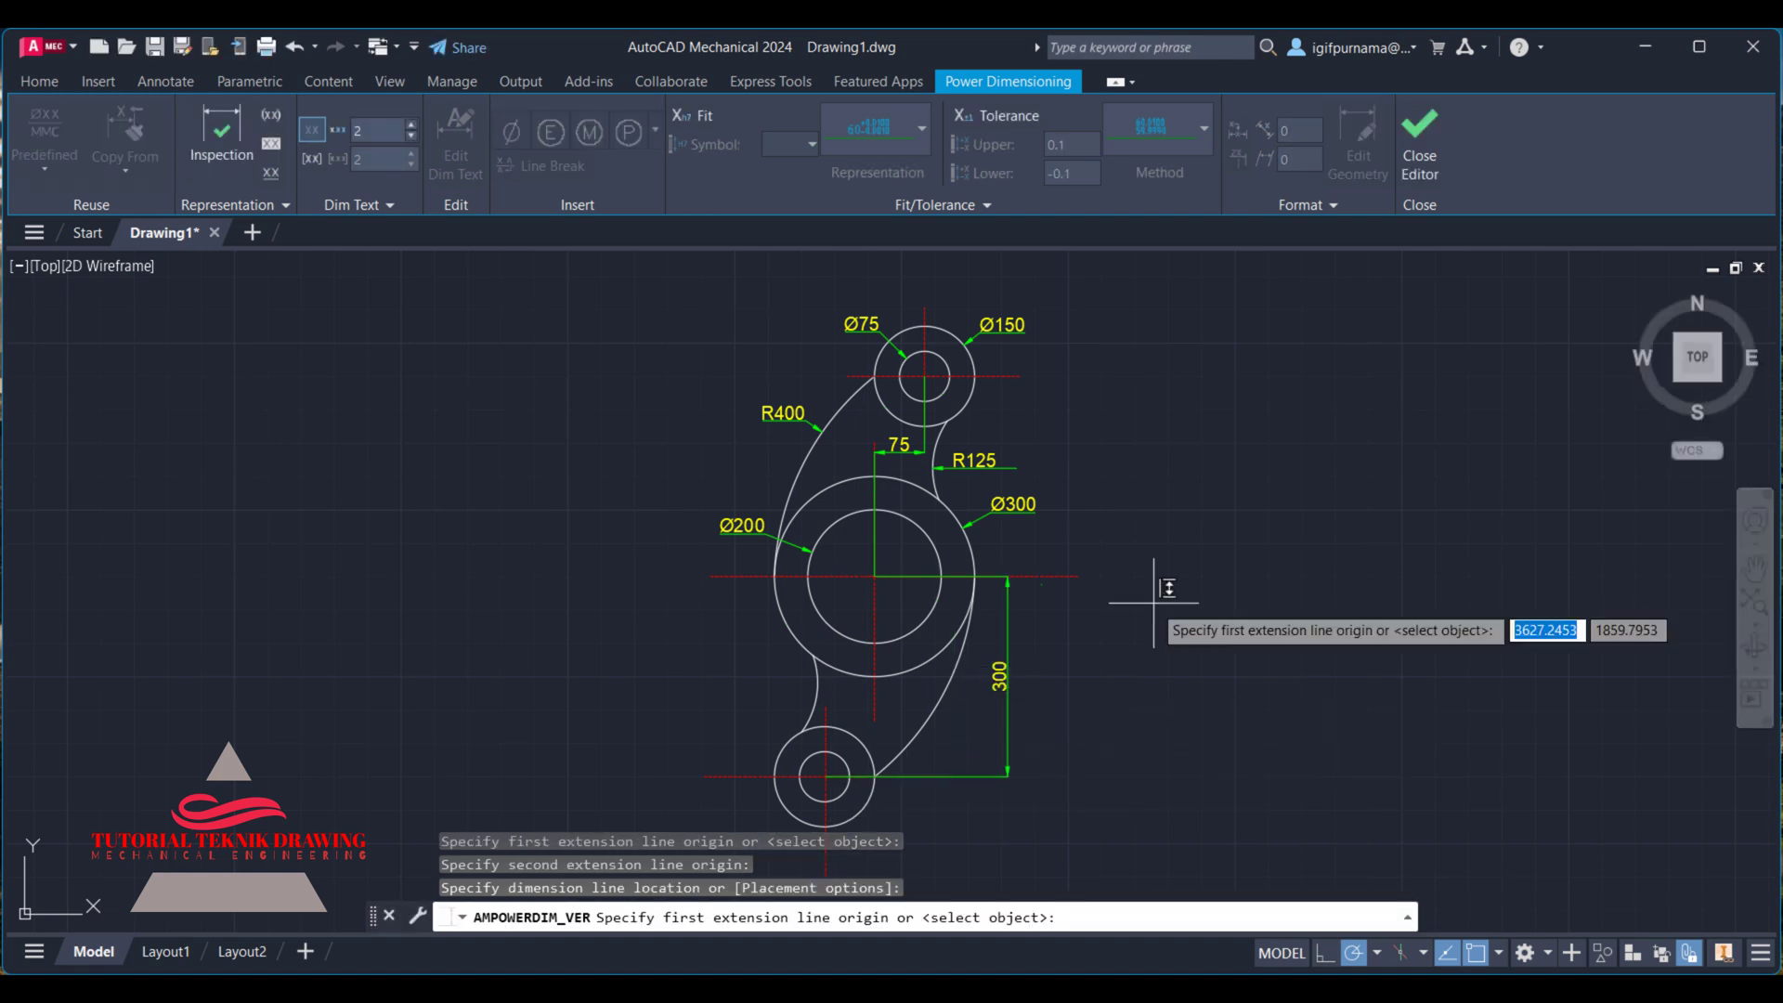
click(1156, 571)
click(1161, 562)
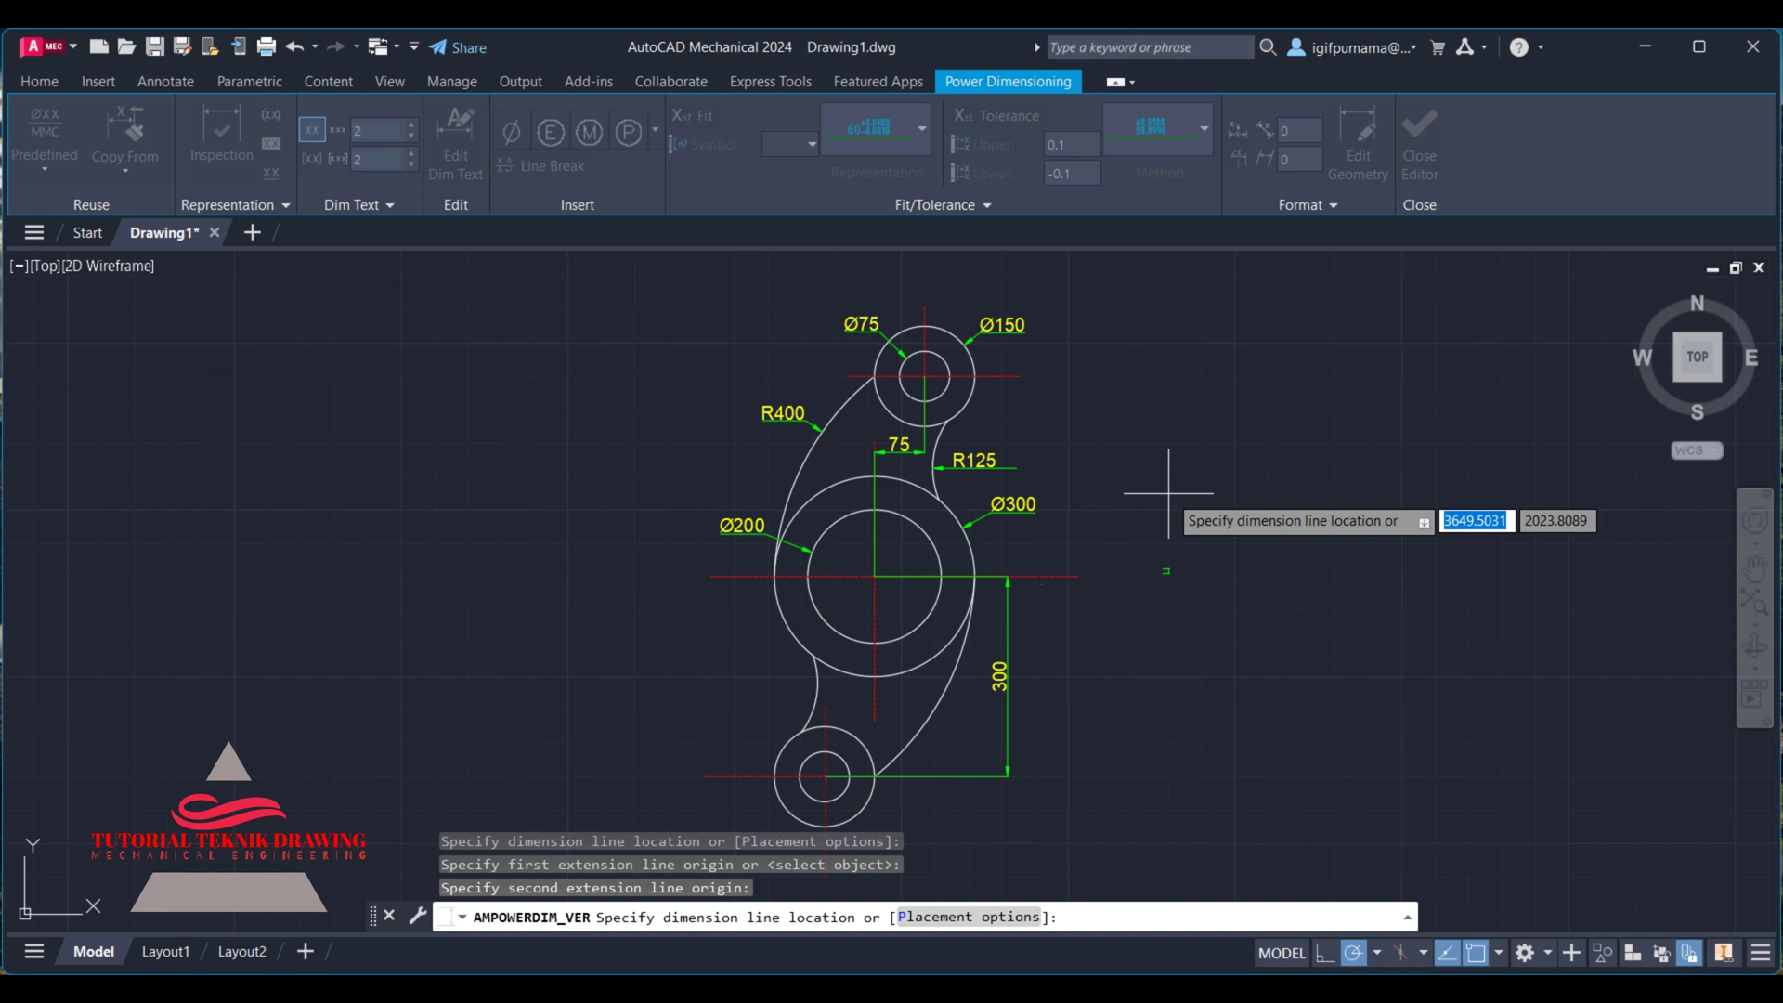
click(1169, 493)
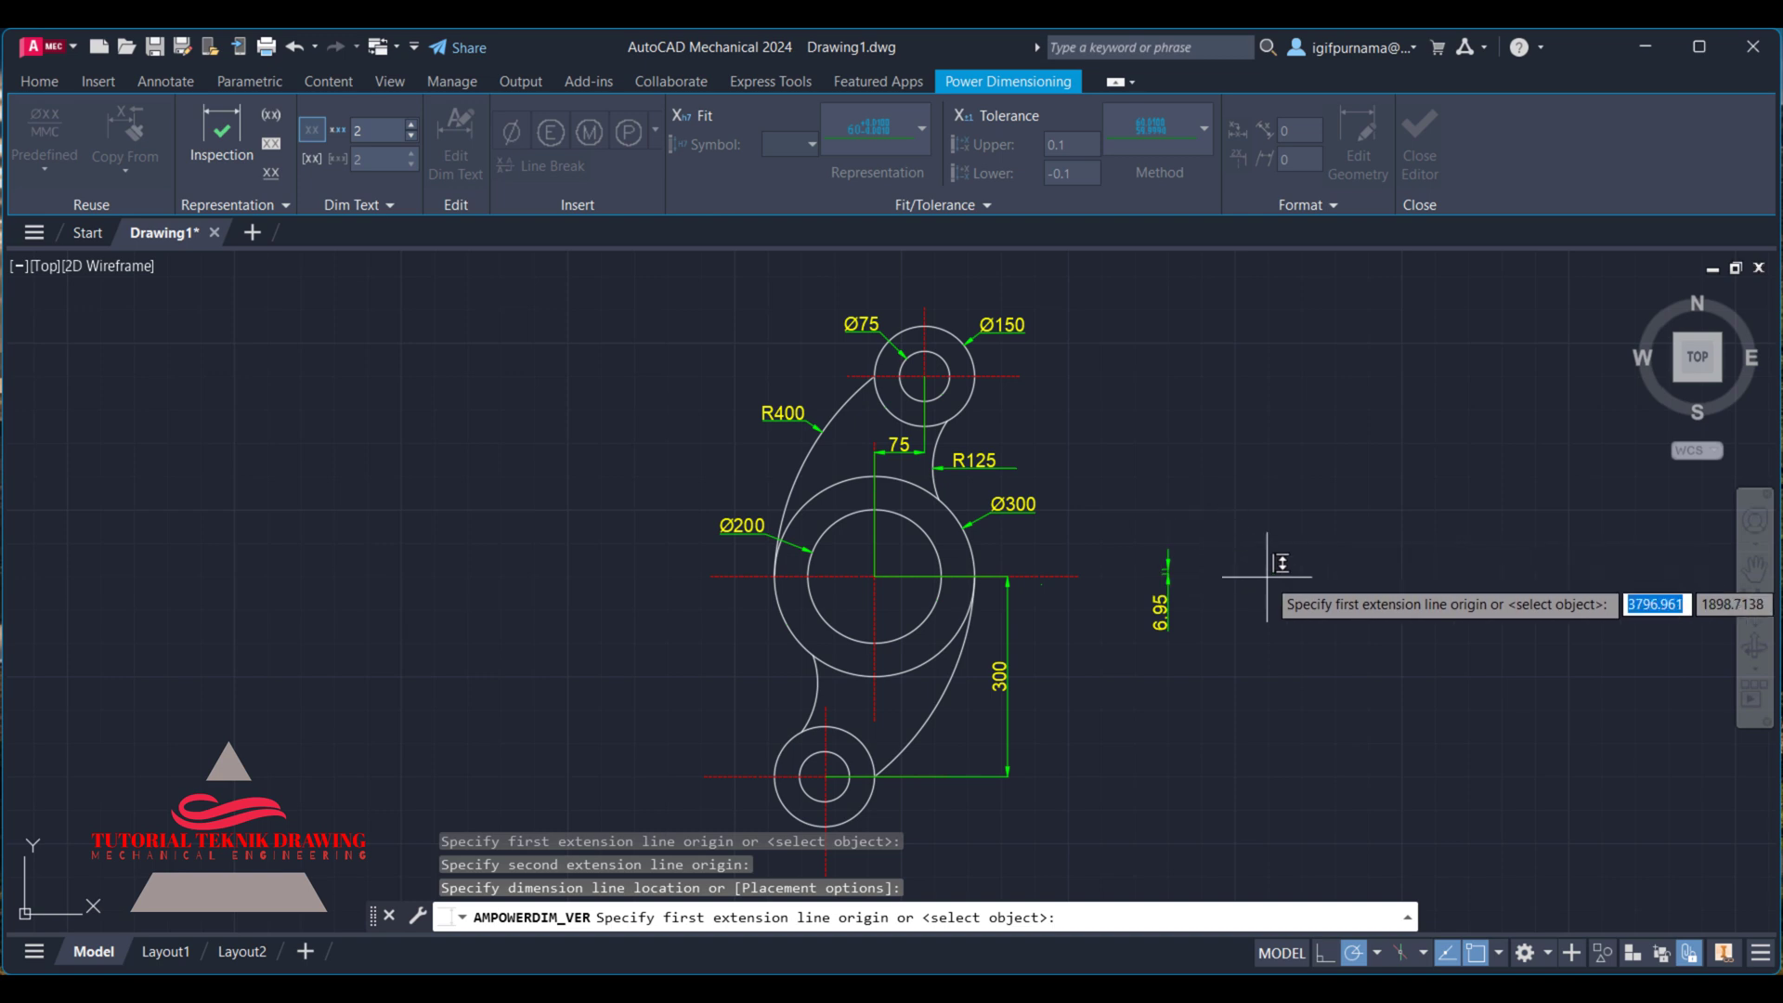
- Window-select the stray 6.95 dimension and erase it with E
key(Escape)
click(1198, 683)
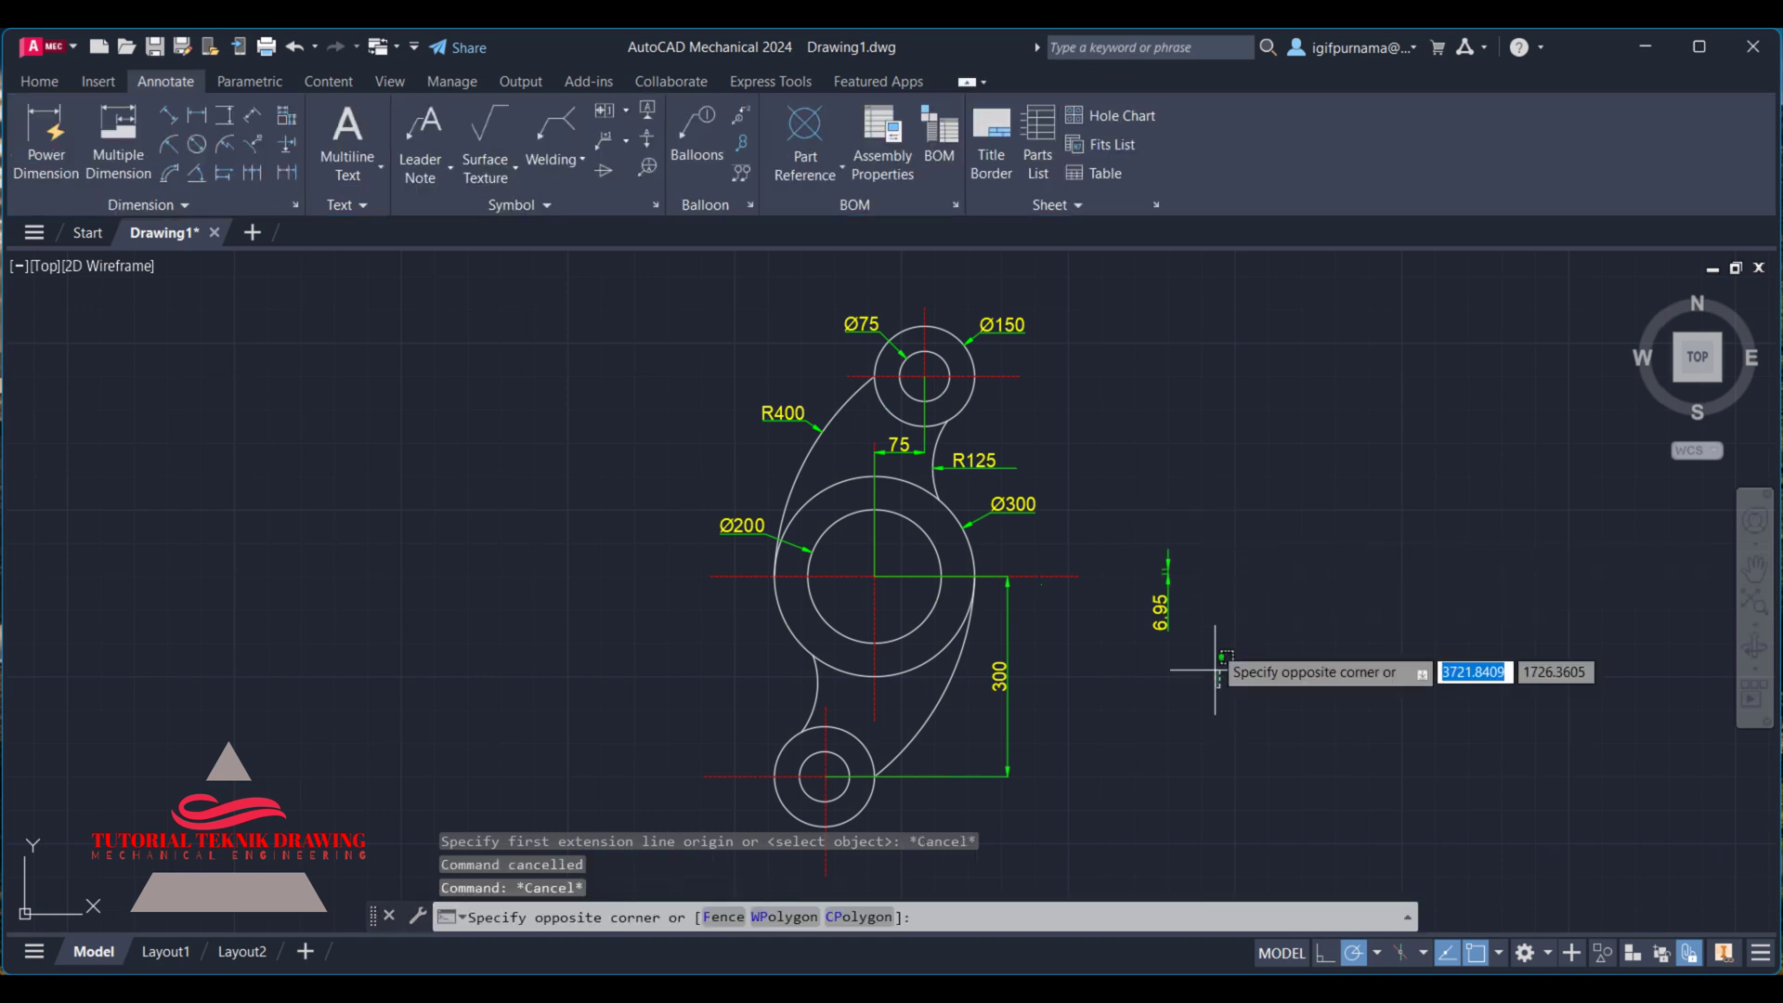
click(1153, 523)
text(e)
key(Return)
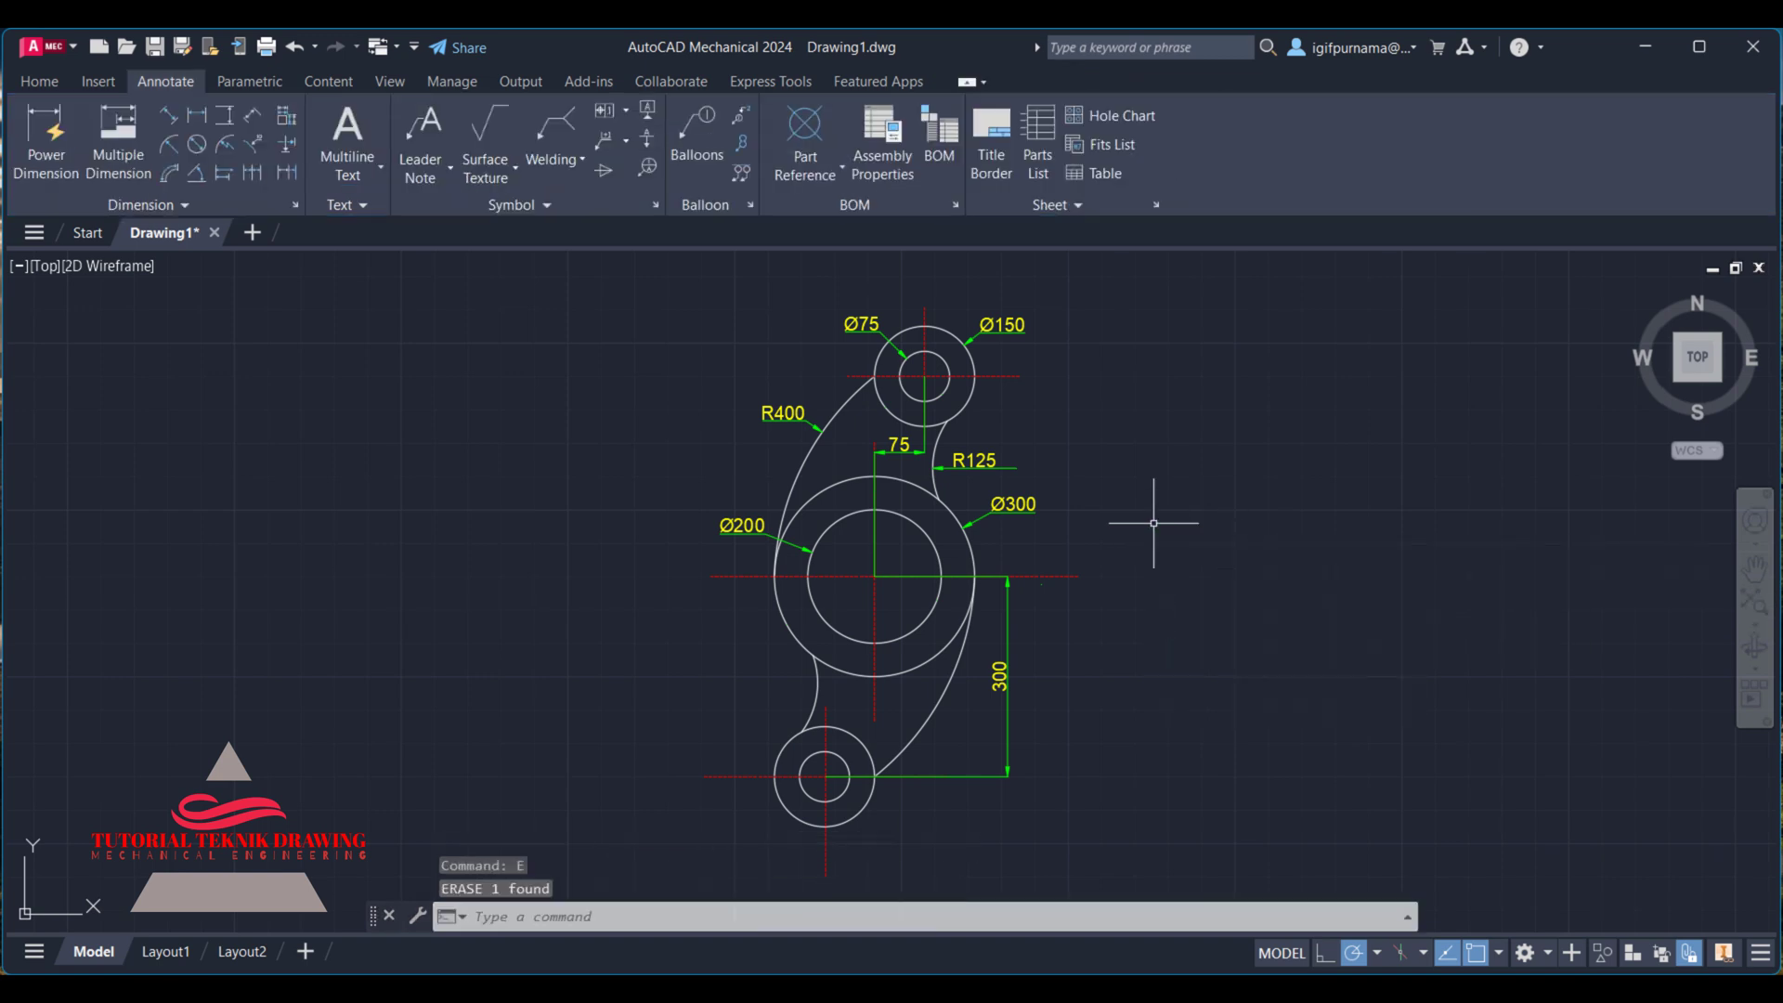